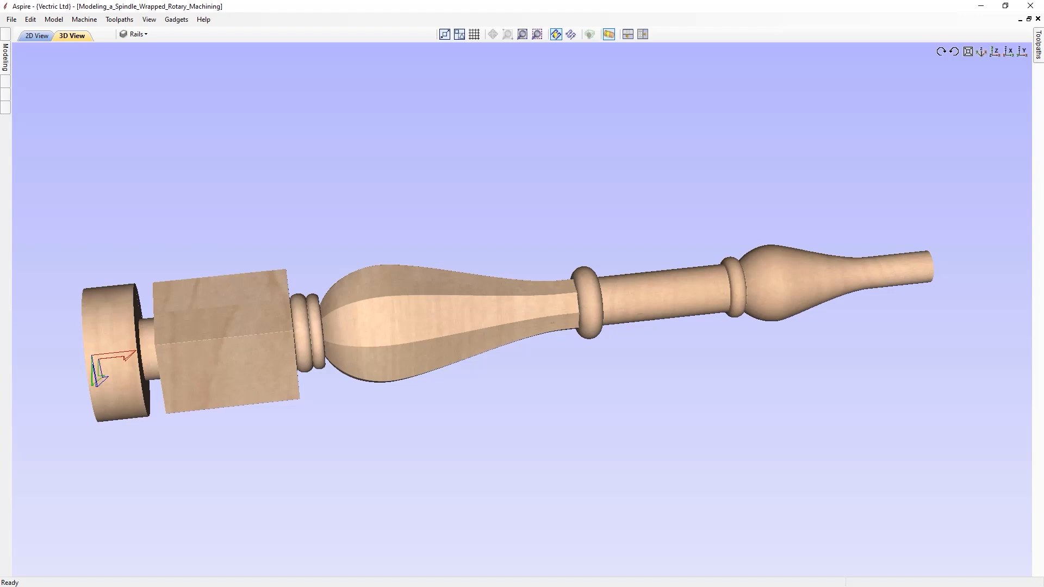
# Close the open spindle project and create a new file
pyautogui.click(12, 20)
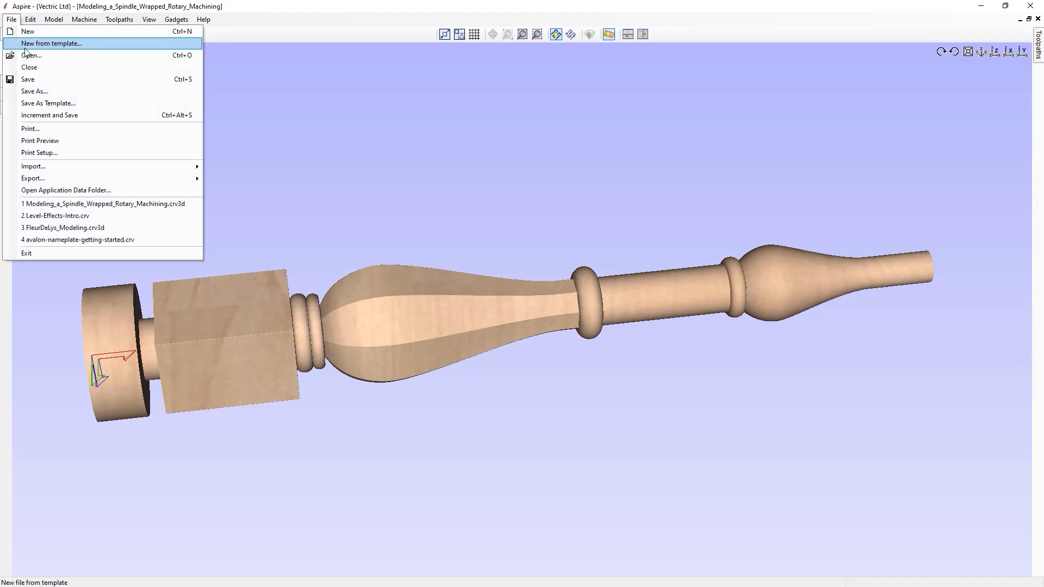
pyautogui.click(60, 68)
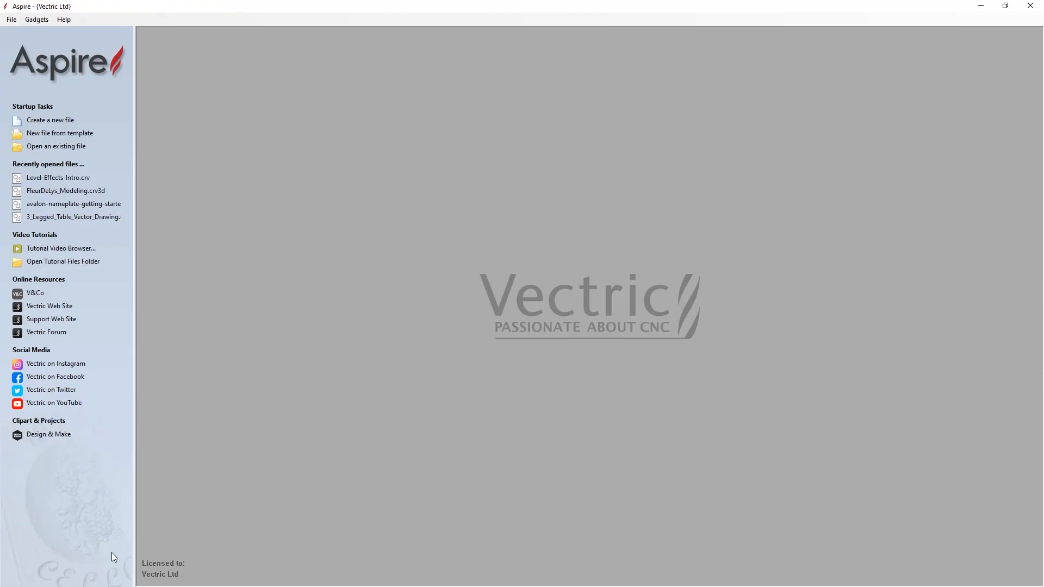
pyautogui.click(63, 120)
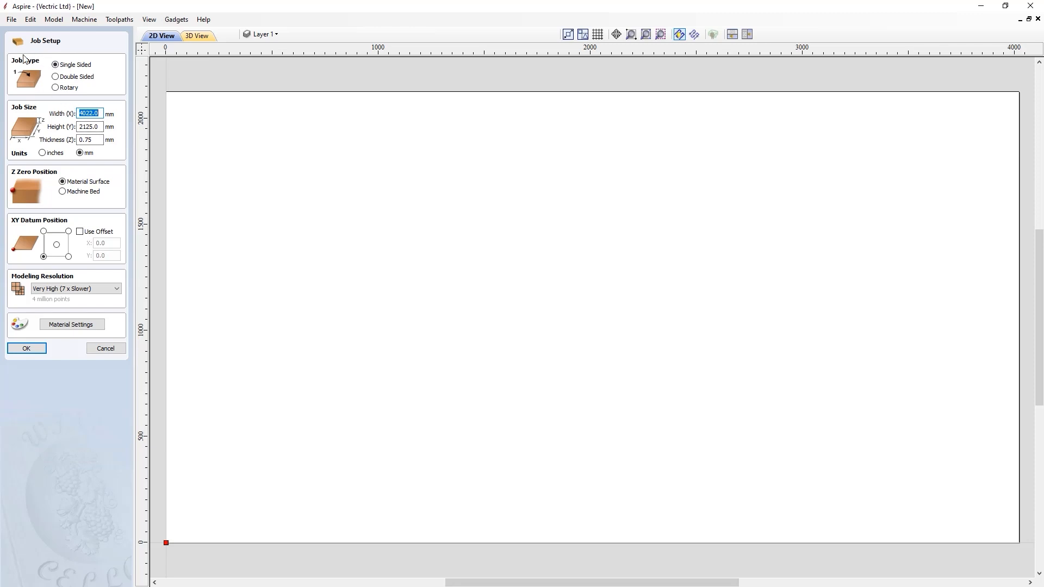
# Set up a rotary job in inches, 26 long and 4 in diameter, with Z zero at the cylinder axis
pyautogui.click(55, 87)
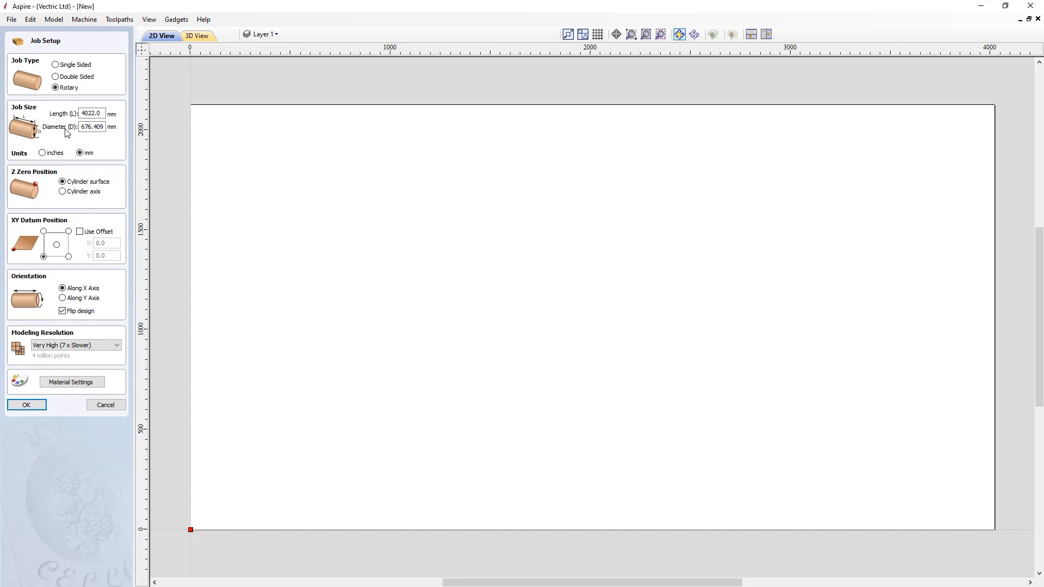
pyautogui.click(43, 154)
pyautogui.click(95, 113)
pyautogui.moveTo(96, 113); pyautogui.dragTo(131, 114)
pyautogui.write('26')
pyautogui.moveTo(82, 127); pyautogui.dragTo(140, 130)
pyautogui.write('4')
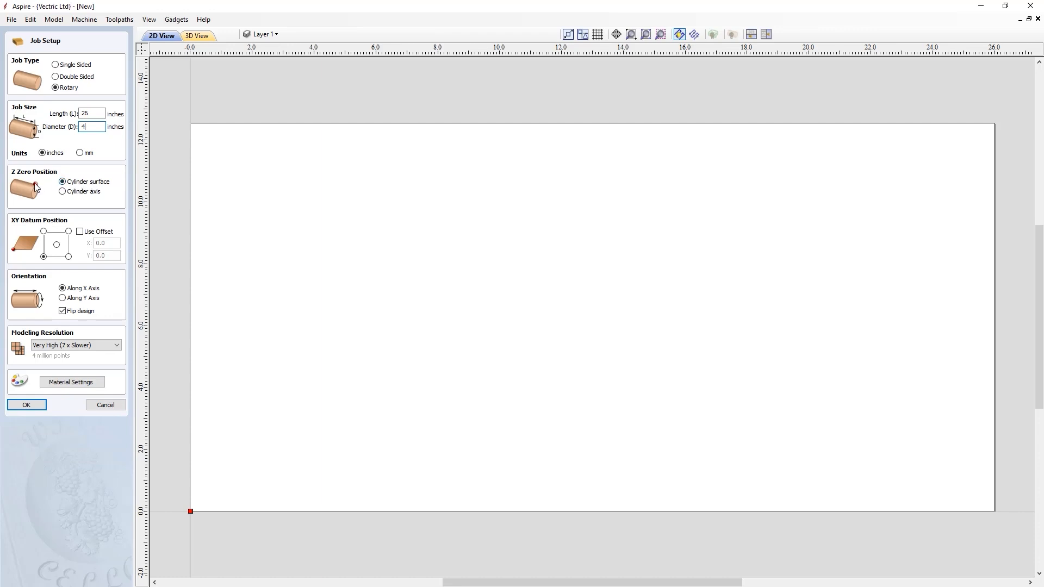
pyautogui.click(62, 192)
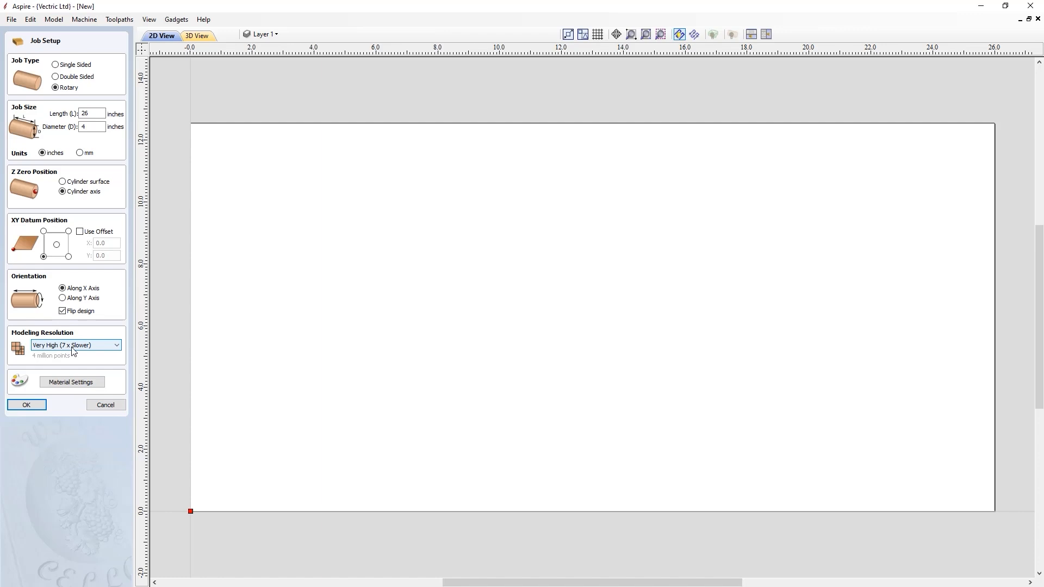
pyautogui.click(27, 408)
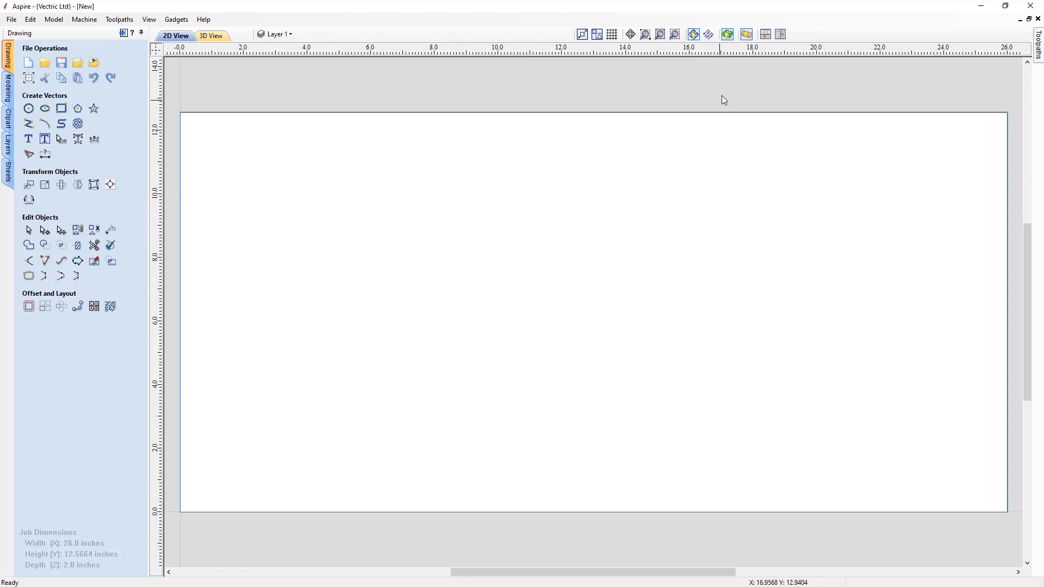
# Show the 2D and 3D views side by side, examine the wrapped cylinder blank, and return to the full 2D view
pyautogui.click(780, 35)
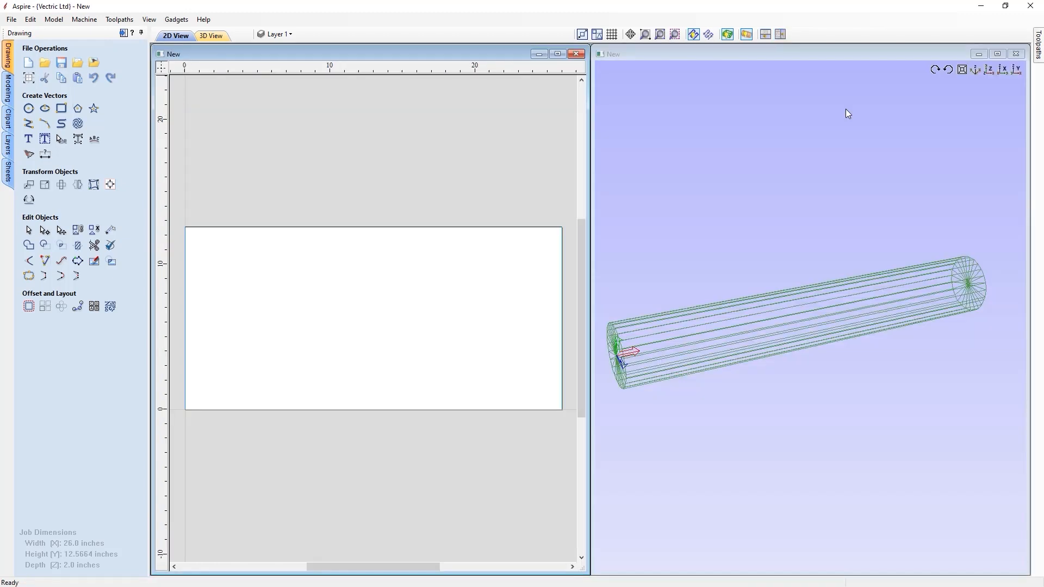
pyautogui.moveTo(892, 305); pyautogui.dragTo(862, 383)
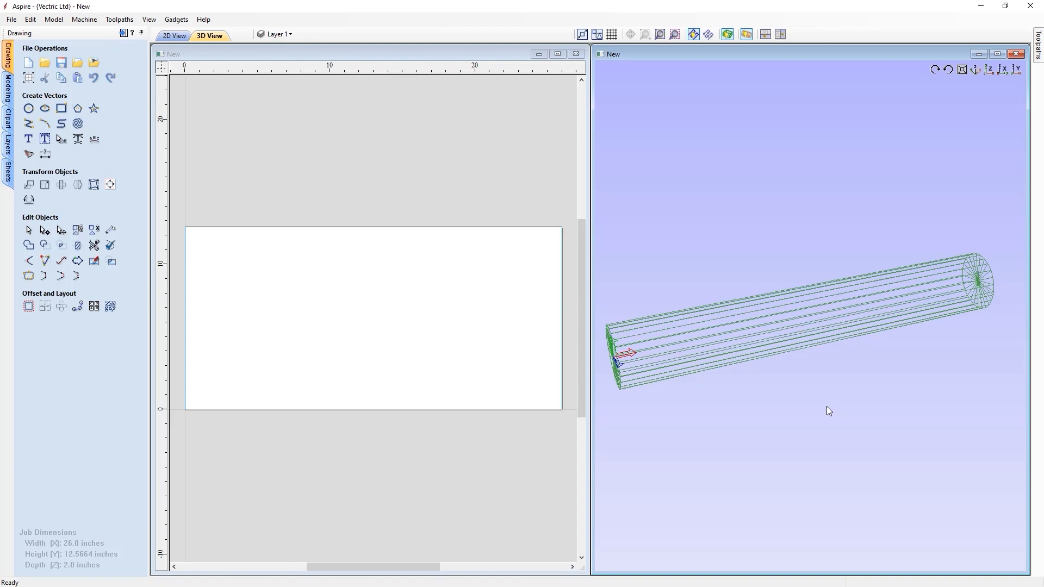
pyautogui.moveTo(701, 270); pyautogui.dragTo(660, 283)
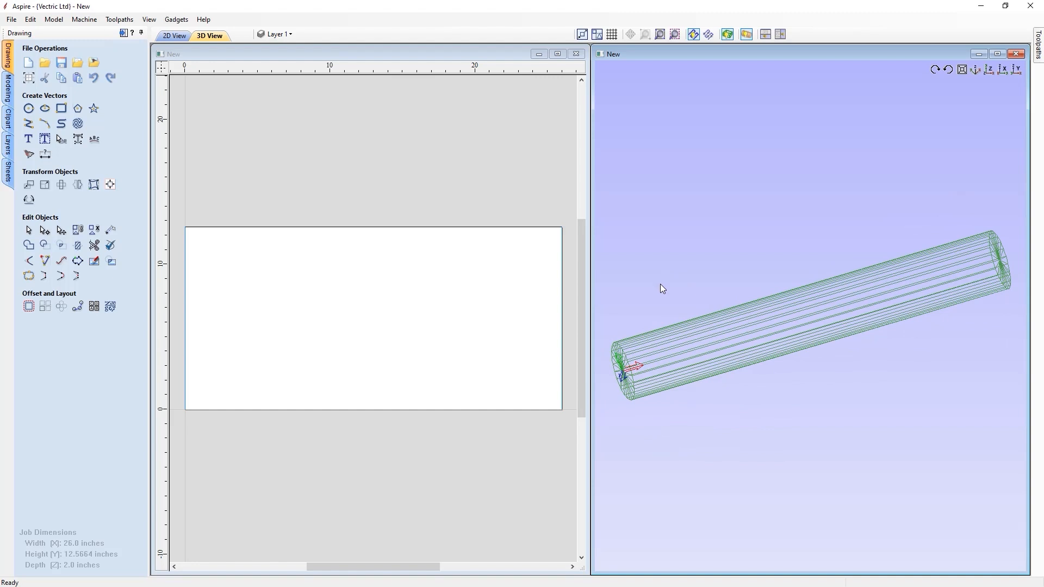
pyautogui.click(557, 53)
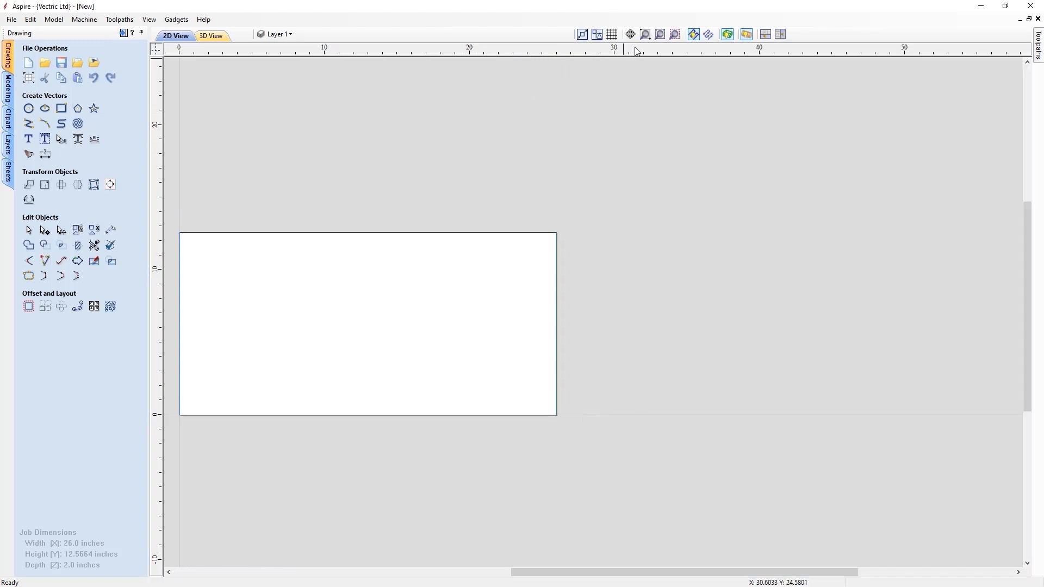
pyautogui.click(661, 35)
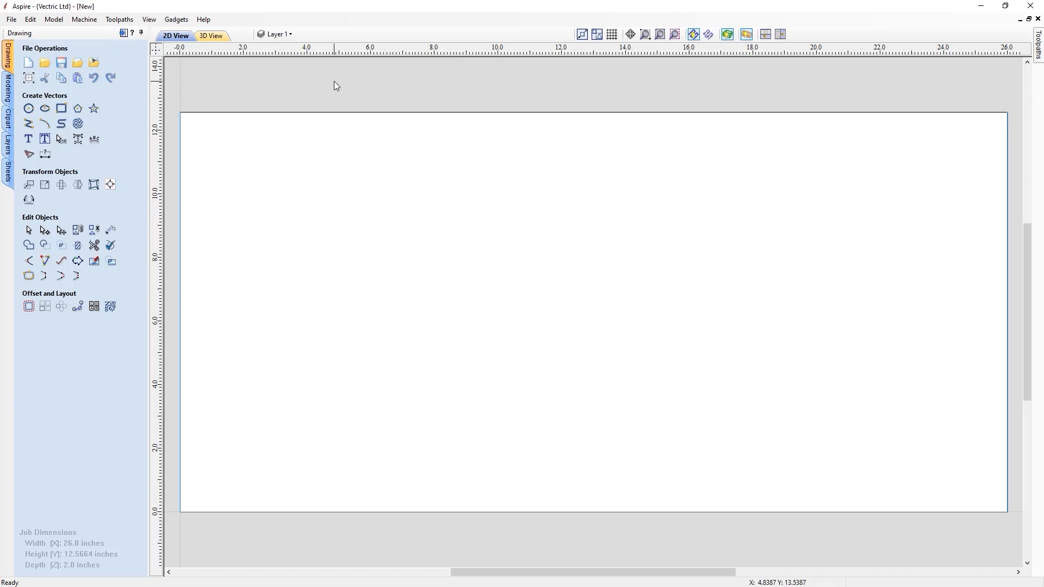
# Review the automatic layers by activating 2Rail Sweep Rails and making the Bounding Box layer visible
pyautogui.click(295, 33)
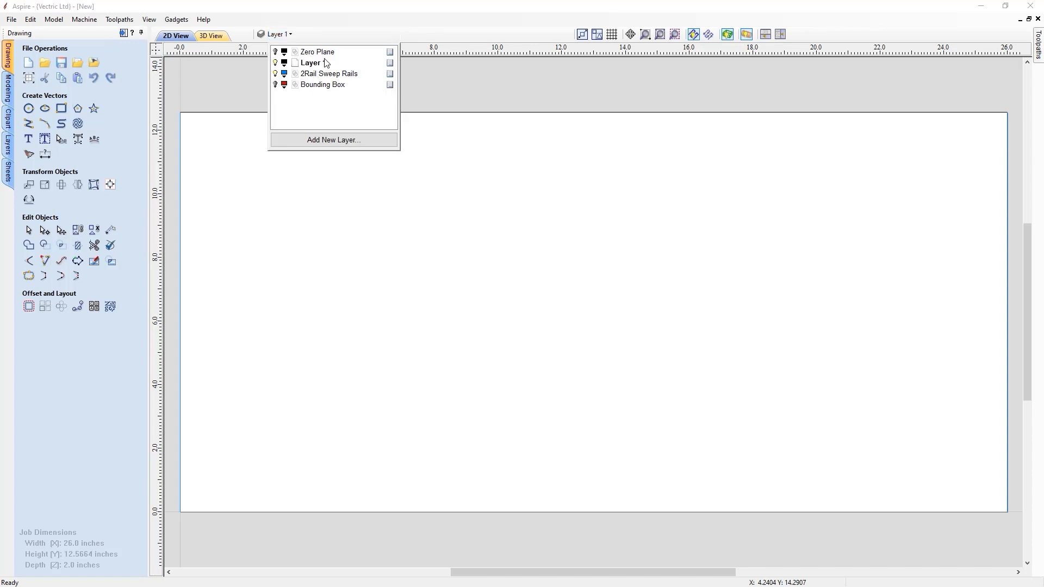
pyautogui.click(296, 76)
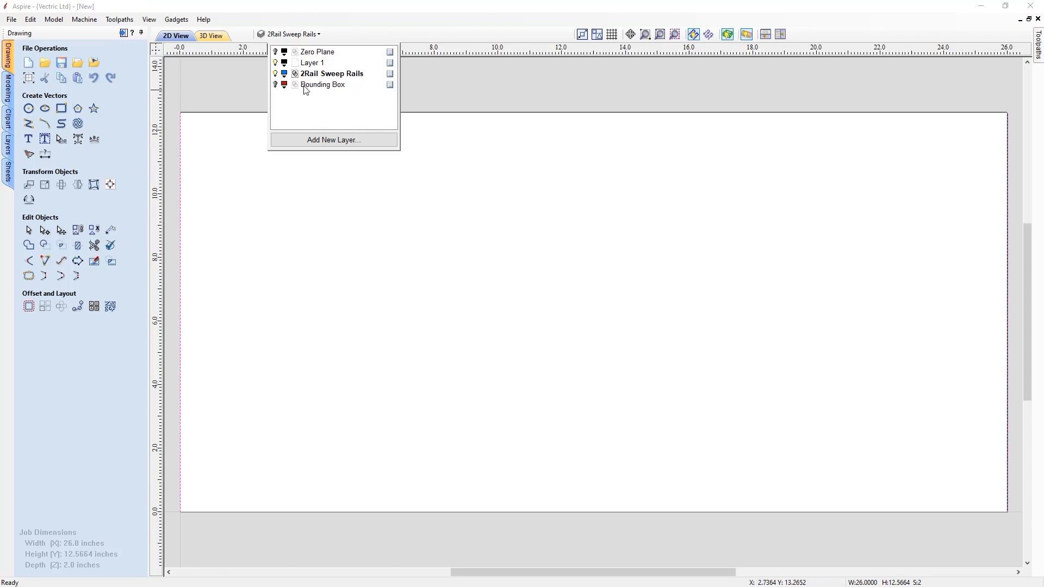
pyautogui.click(276, 85)
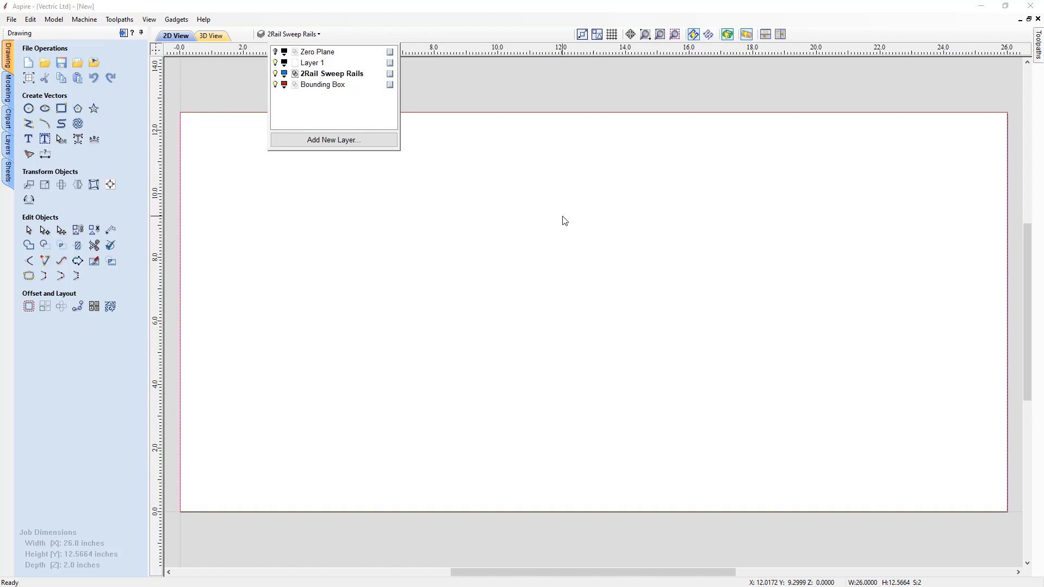
# Delete the Bounding Box layer together with its data
pyautogui.click(333, 88)
pyautogui.rightClick(388, 87)
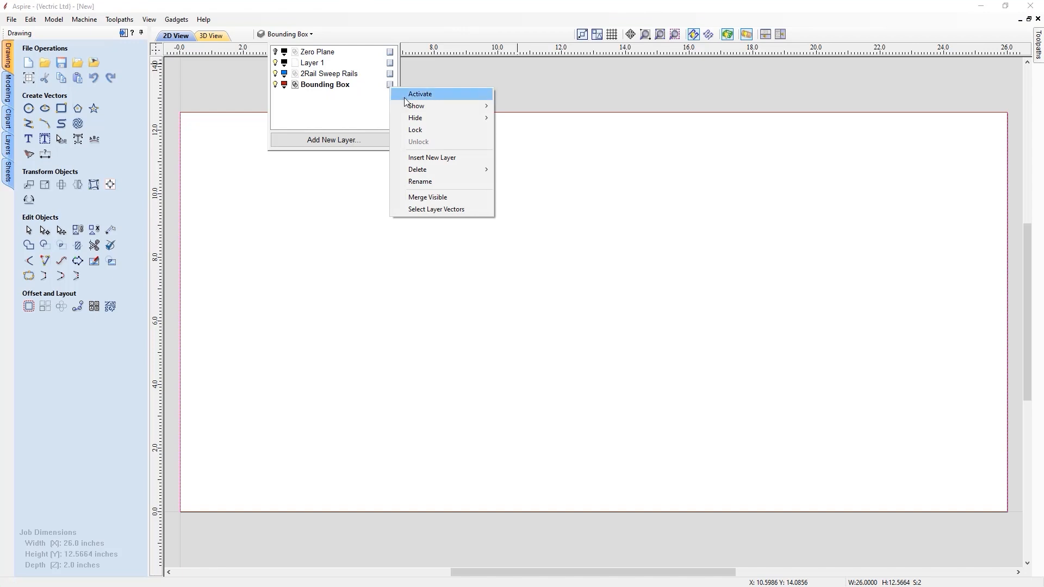
pyautogui.moveTo(440, 170)
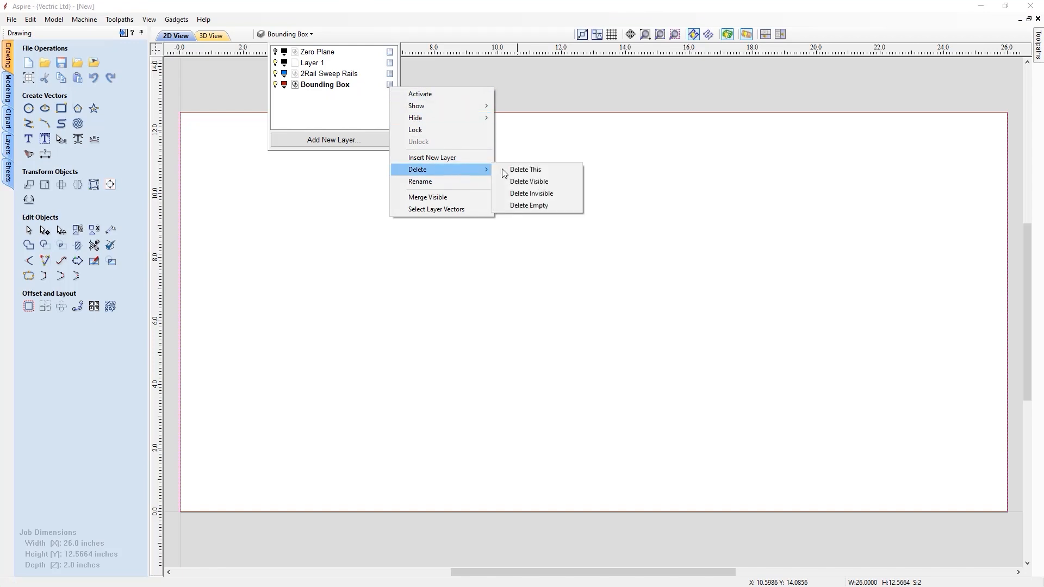
pyautogui.click(537, 170)
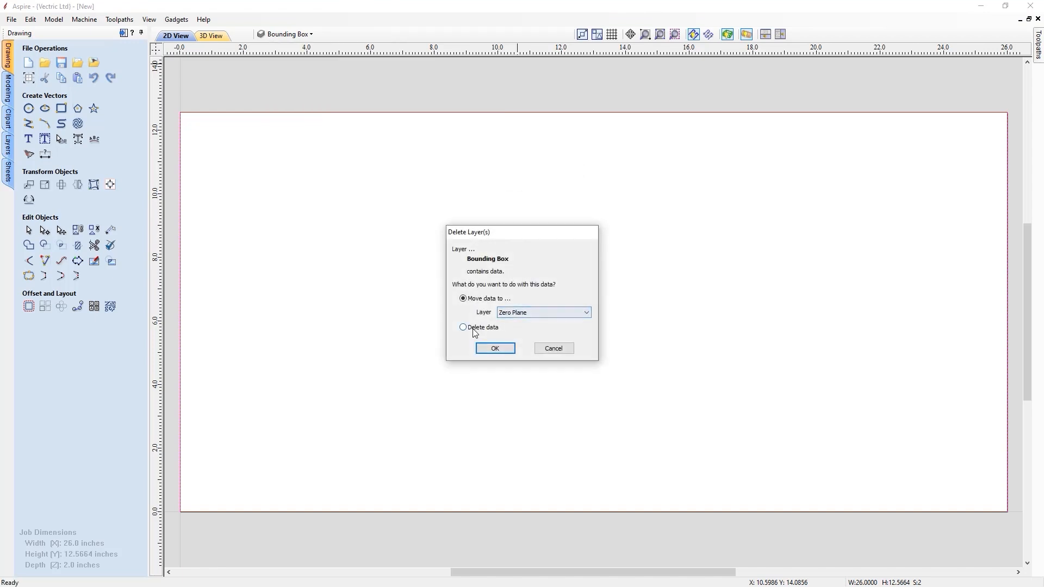
pyautogui.click(475, 330)
pyautogui.click(496, 350)
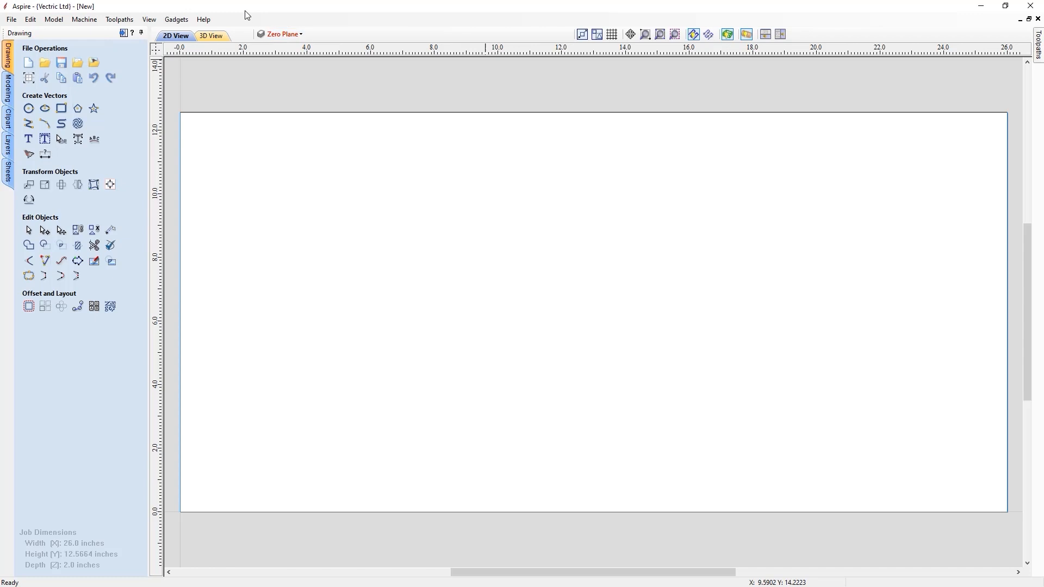
# Import the Rotary_Profile.eps vector file into the job and deselect the imported profile
pyautogui.click(78, 64)
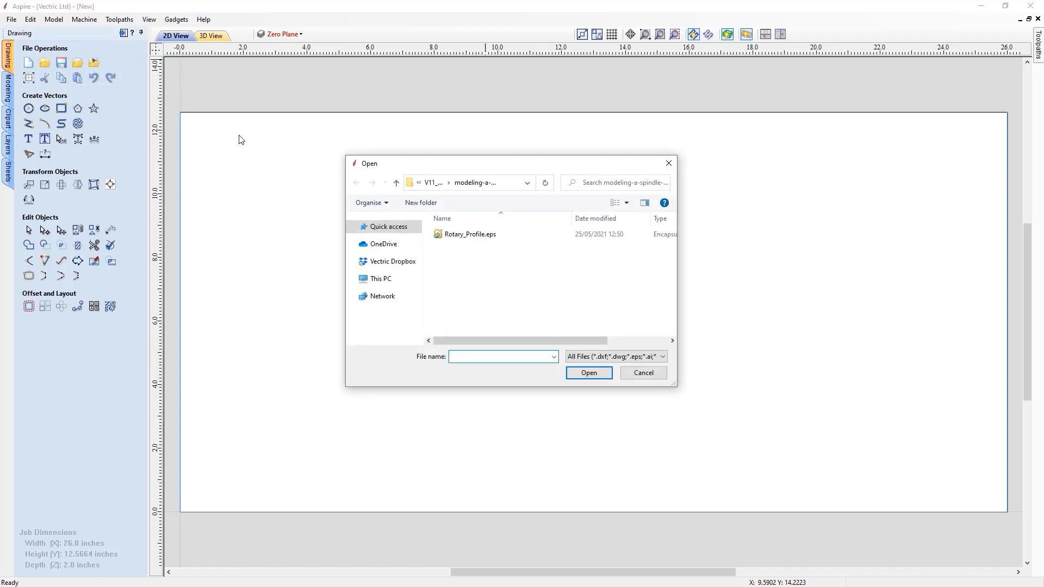
pyautogui.click(454, 237)
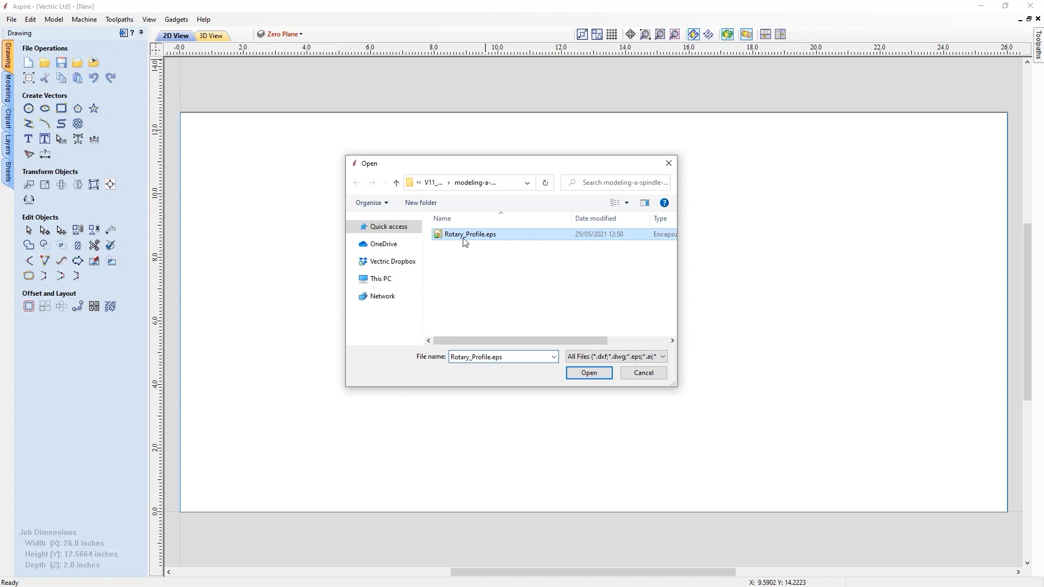
pyautogui.click(581, 373)
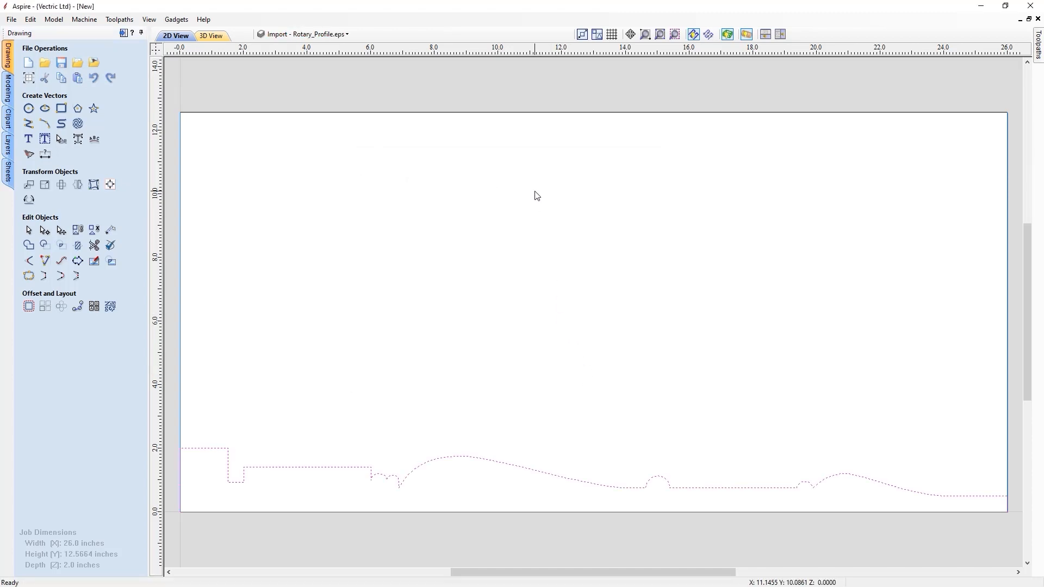
pyautogui.click(299, 478)
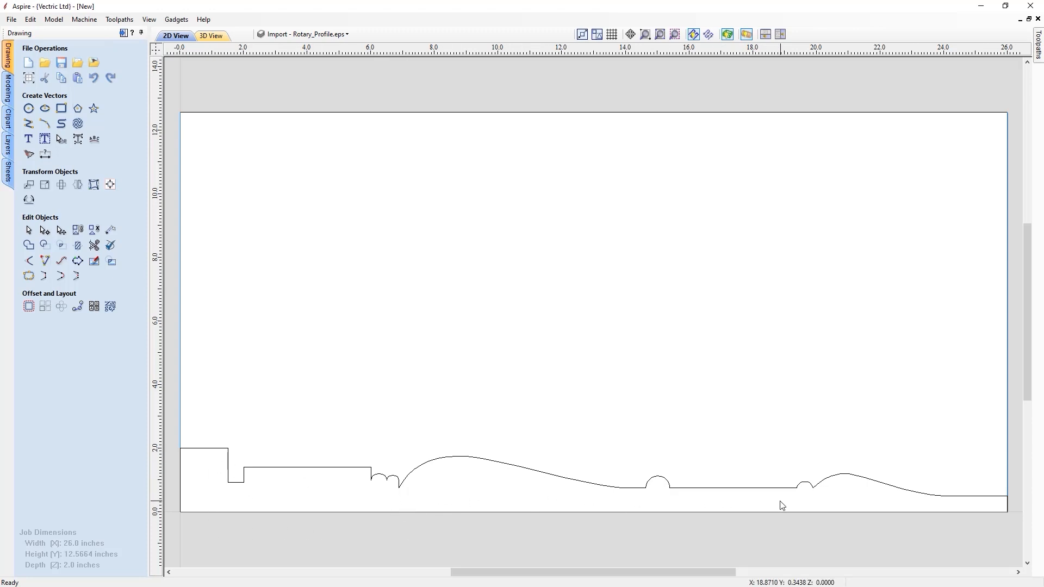
# Move the imported spindle profile straight down until it lies just below the job area, then deselect it
pyautogui.click(319, 469)
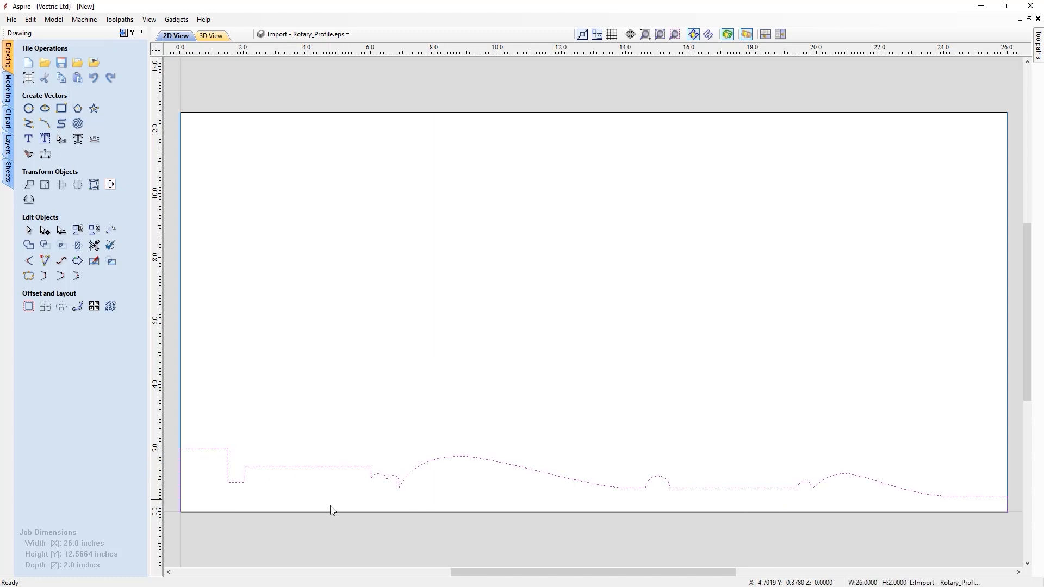
pyautogui.press('Down')
pyautogui.press('Down')
pyautogui.press('Down')
pyautogui.press('Down')
pyautogui.press('Down')
pyautogui.press('Down')
pyautogui.press('Down')
pyautogui.press('Down')
pyautogui.press('Down')
pyautogui.press('Down')
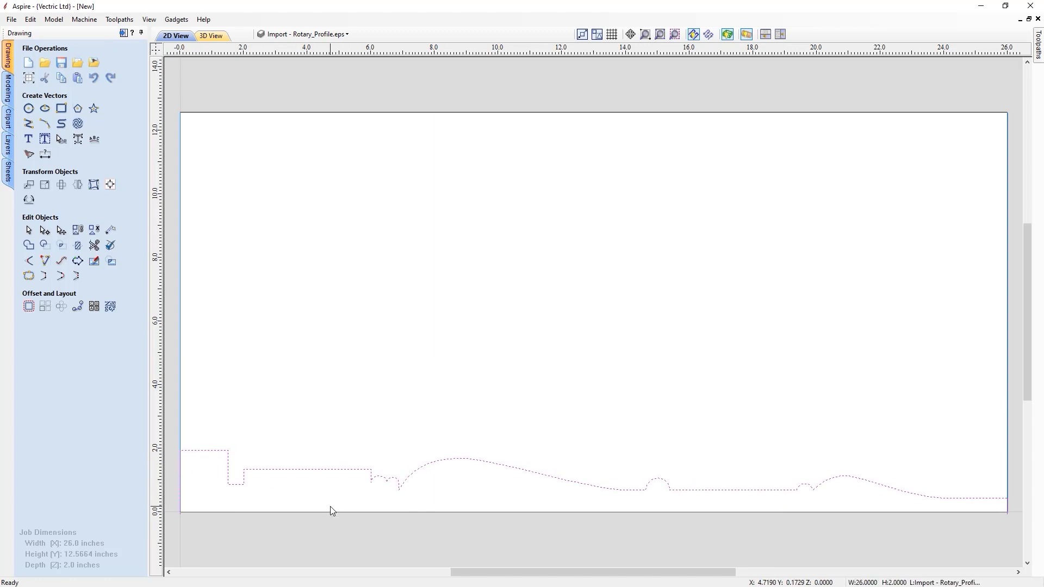
pyautogui.press('Down')
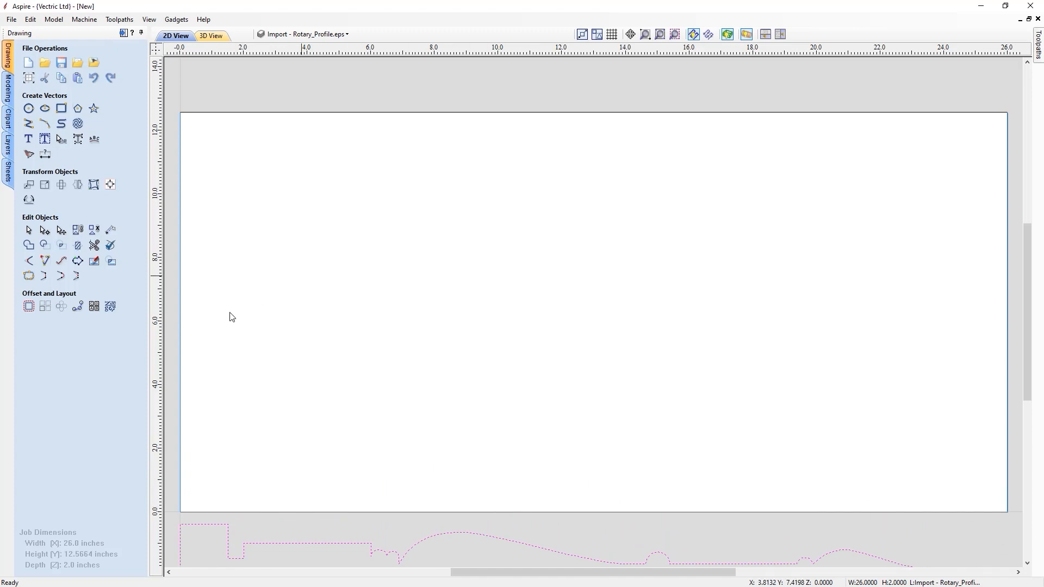
pyautogui.click(438, 425)
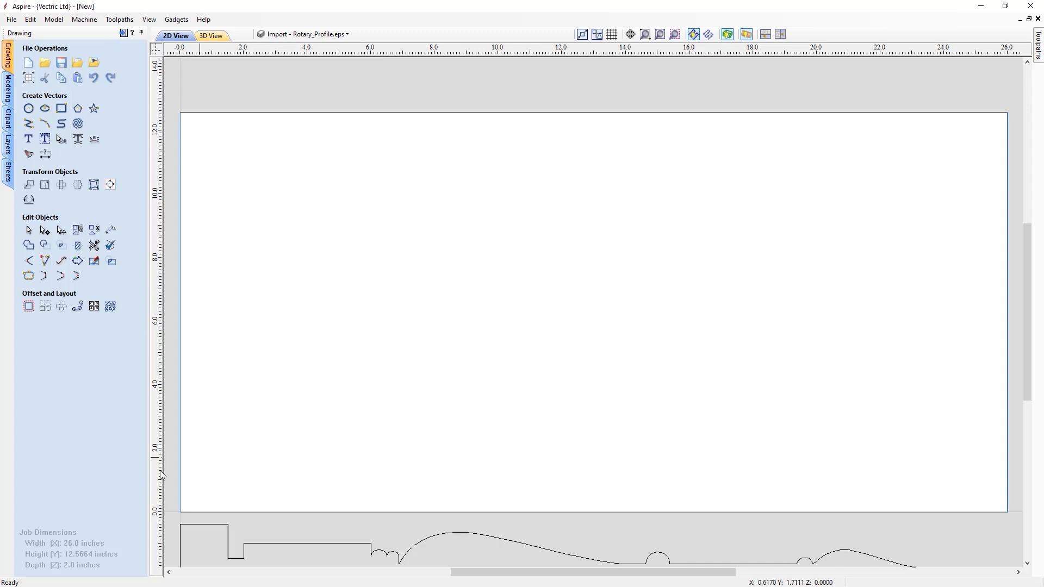
# Delete the Zero Plane layer together with its data
pyautogui.click(12, 143)
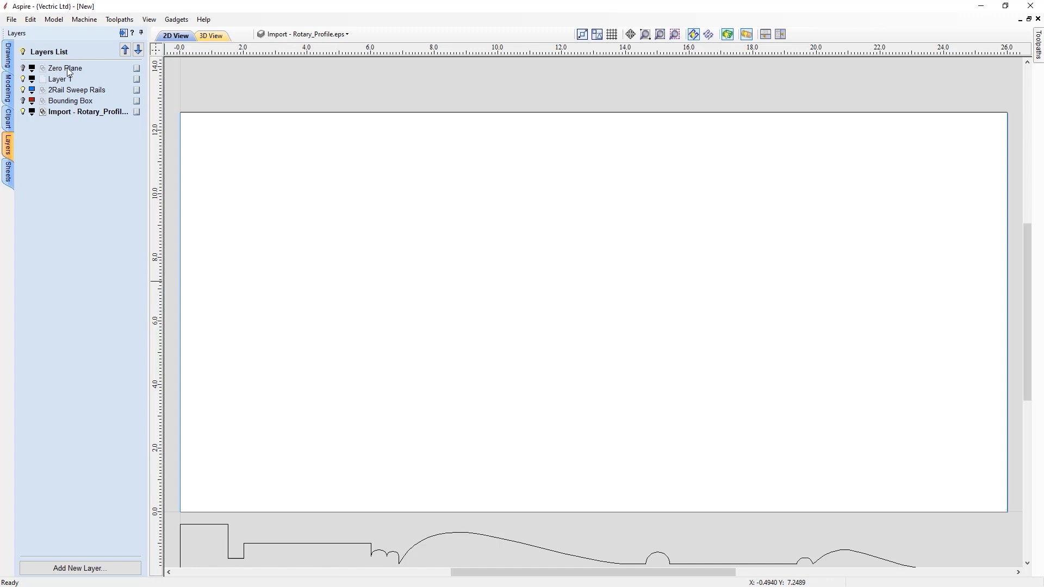
pyautogui.rightClick(138, 70)
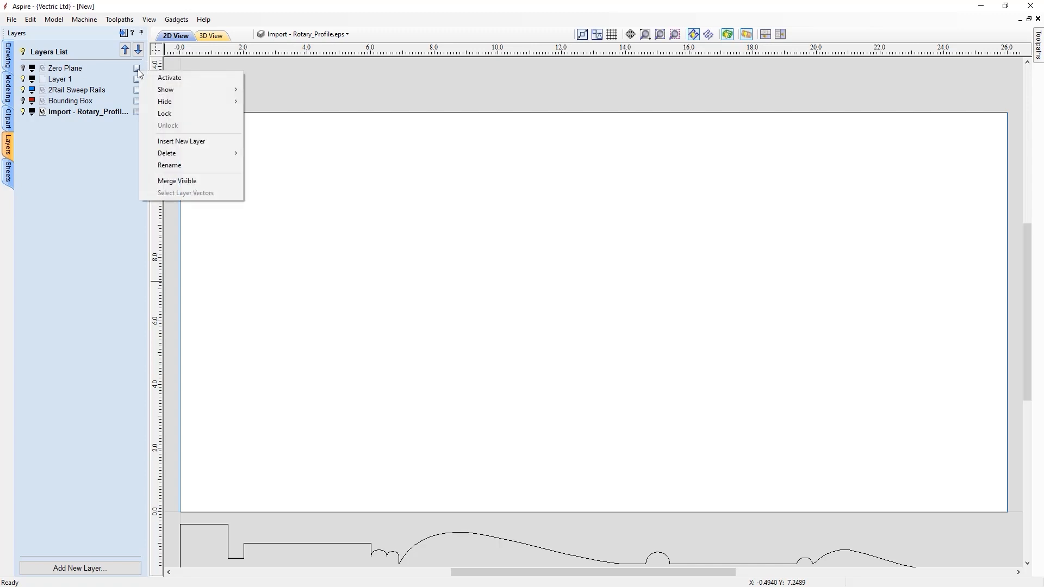
pyautogui.moveTo(199, 155)
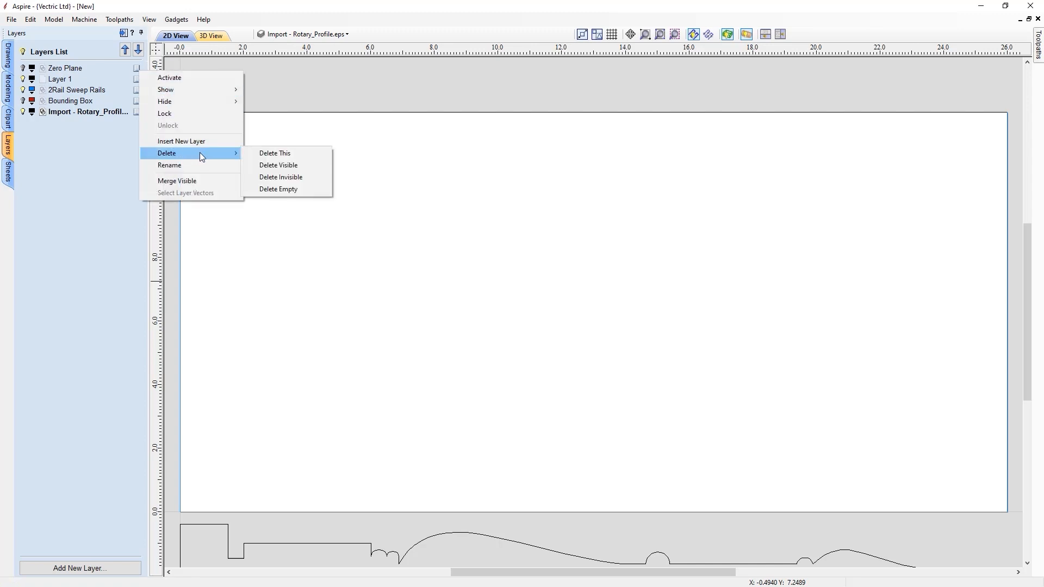
pyautogui.click(279, 154)
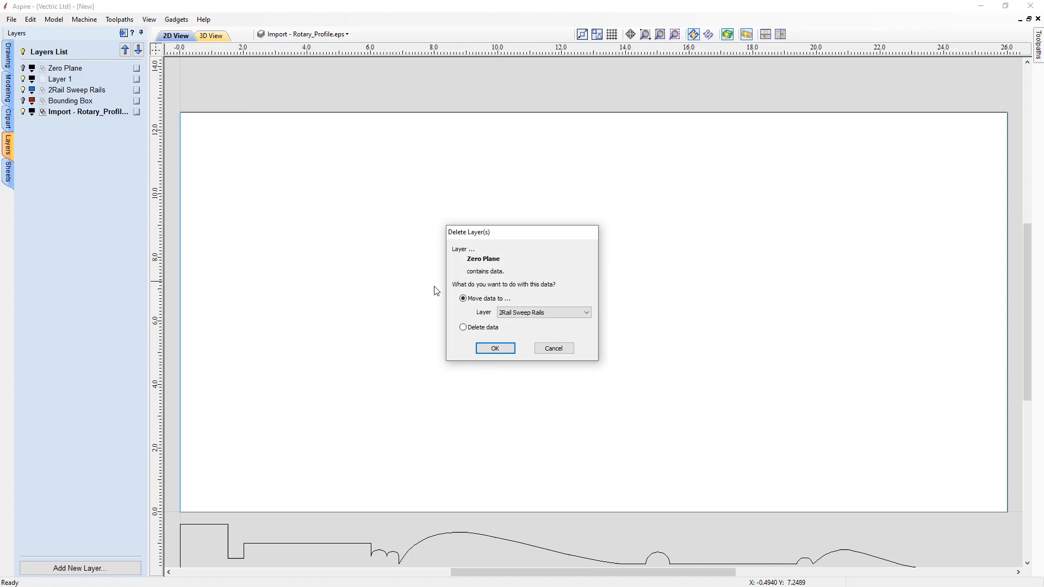
pyautogui.click(478, 329)
pyautogui.click(481, 348)
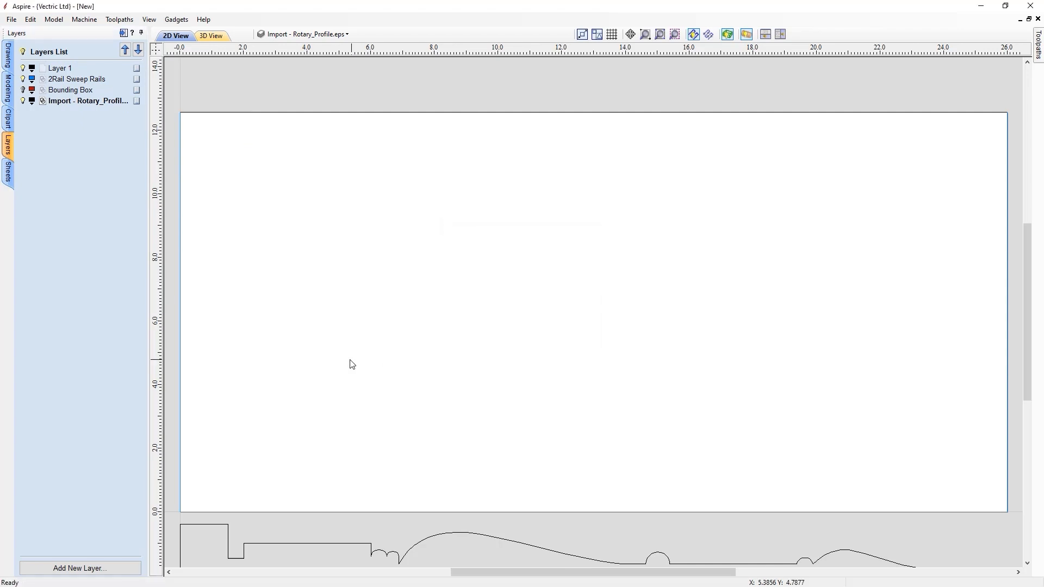
# Rename Layer 1 as Components
pyautogui.click(64, 70)
pyautogui.rightClick(64, 69)
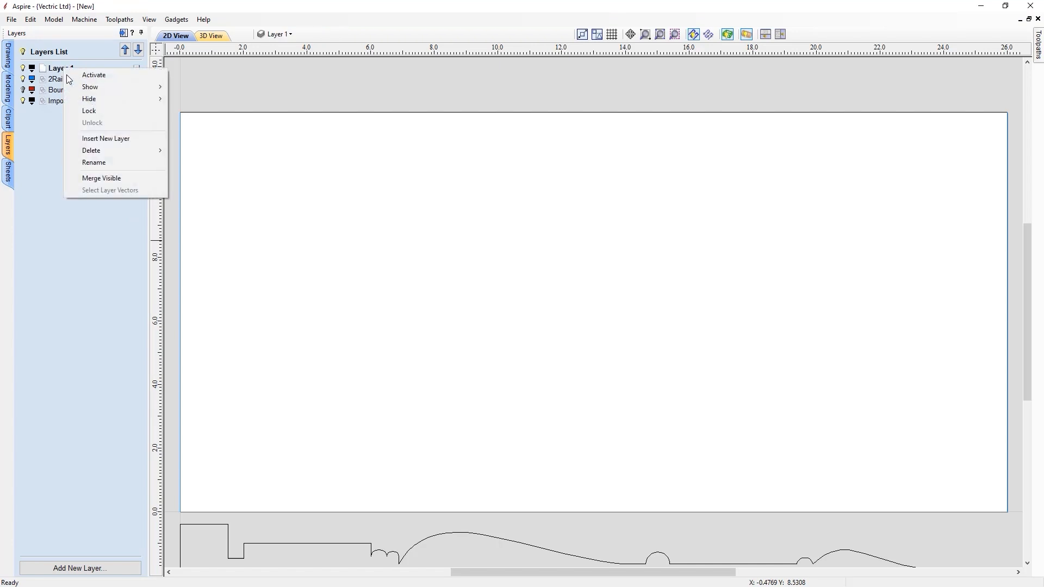
pyautogui.click(109, 165)
pyautogui.write('Components')
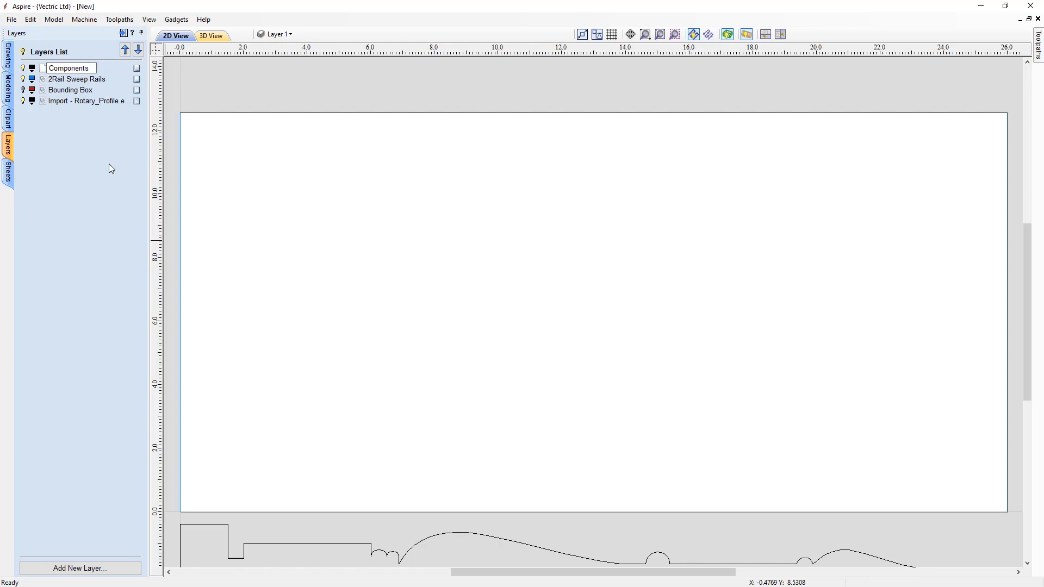
pyautogui.press('Return')
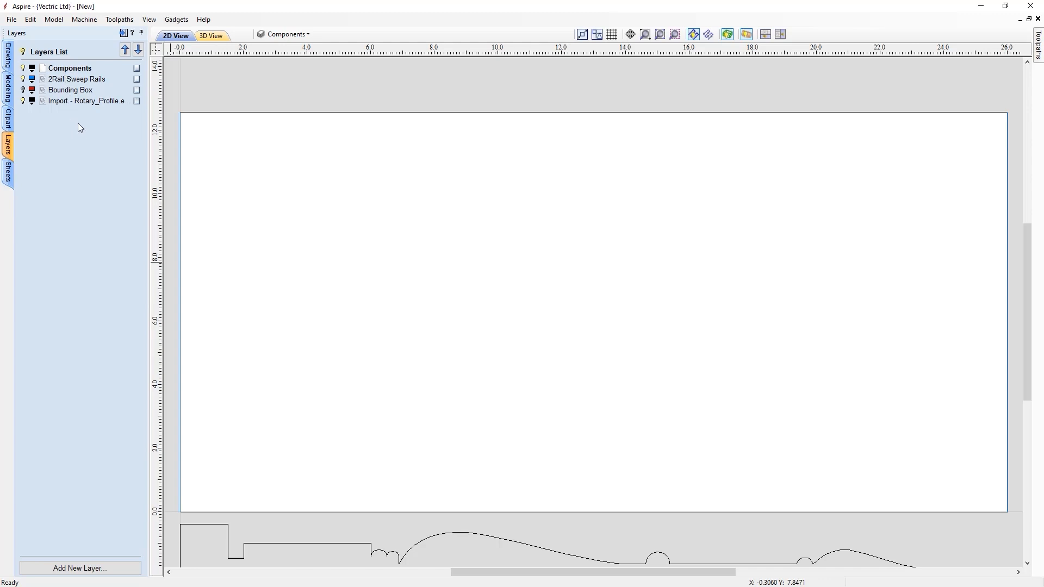
# Rename the layer holding the imported profile as Rotary Profile
pyautogui.click(79, 102)
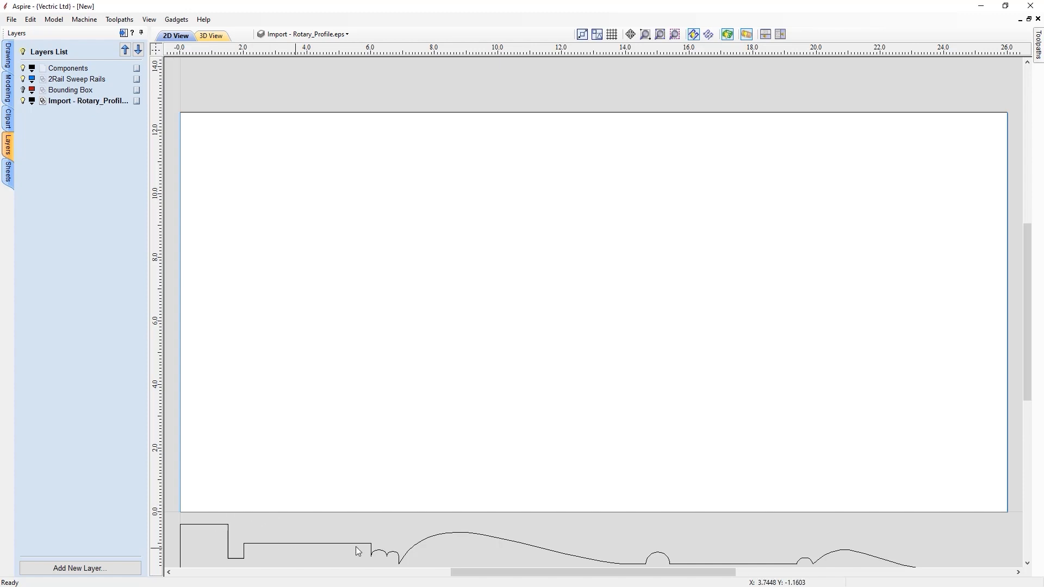
pyautogui.rightClick(84, 107)
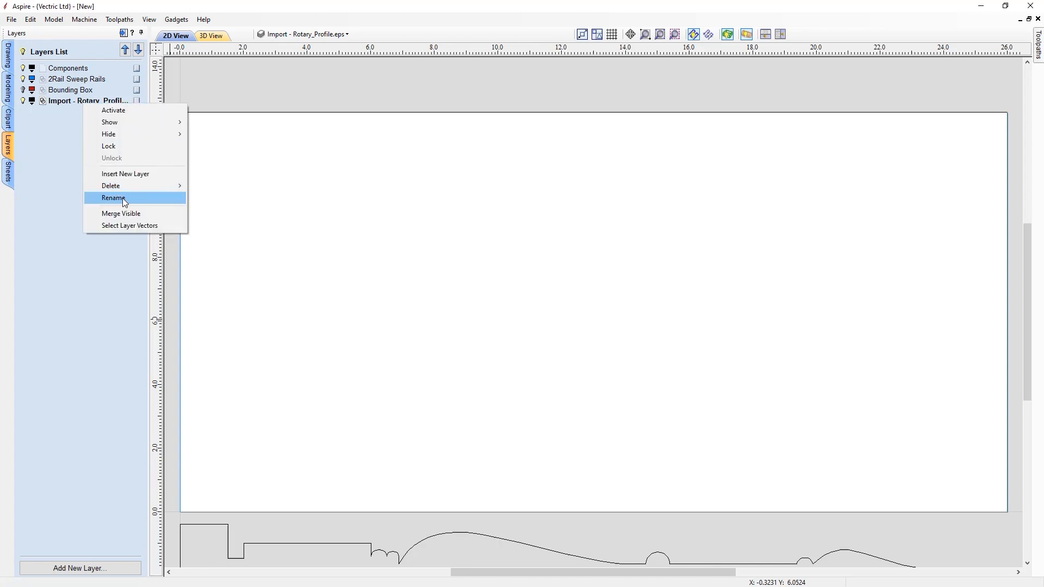
pyautogui.click(122, 198)
pyautogui.click(71, 101)
pyautogui.moveTo(74, 101); pyautogui.dragTo(110, 103)
pyautogui.press('BackSpace')
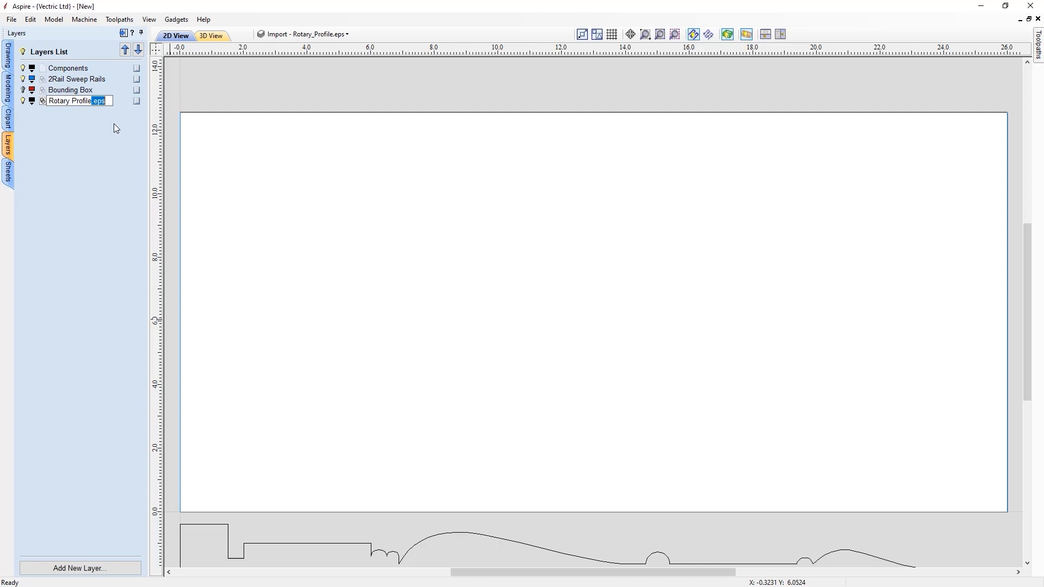
pyautogui.press('BackSpace')
pyautogui.press('Return')
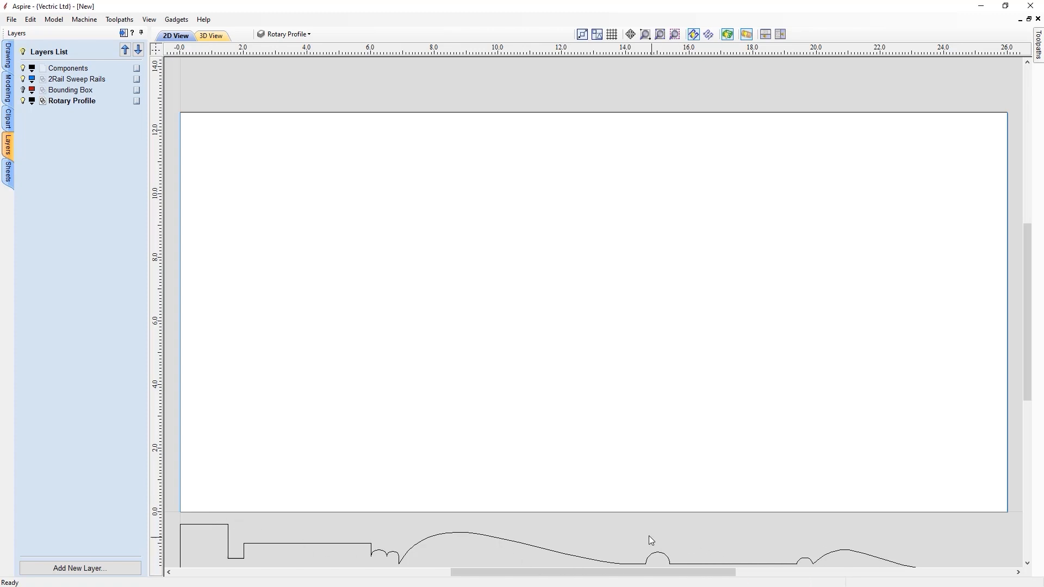
# Make the Components layer active and set the two vertical job-edge vectors as drive rails for a Two Rail Sweep
pyautogui.click(62, 70)
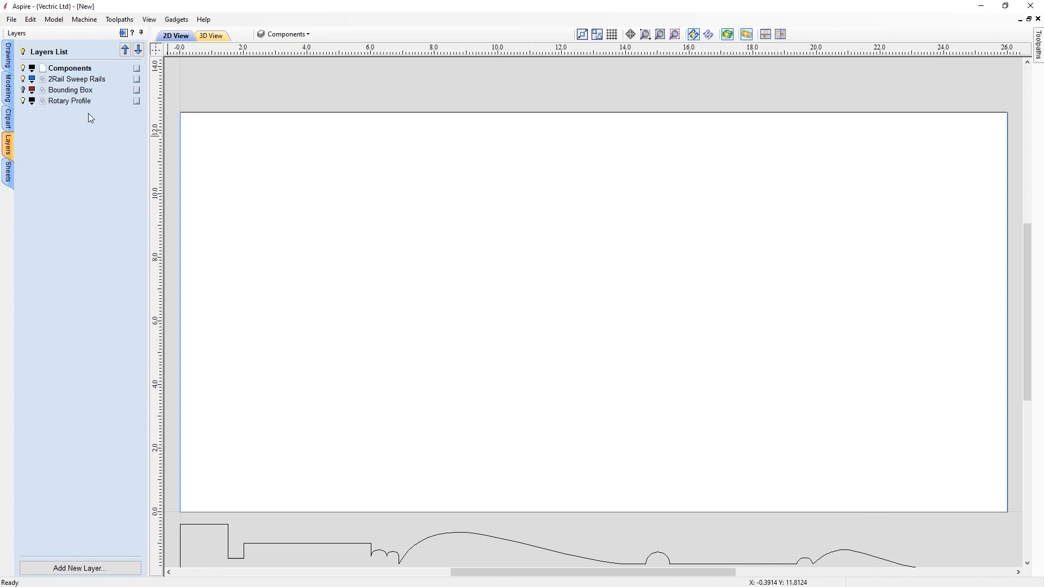
pyautogui.click(10, 87)
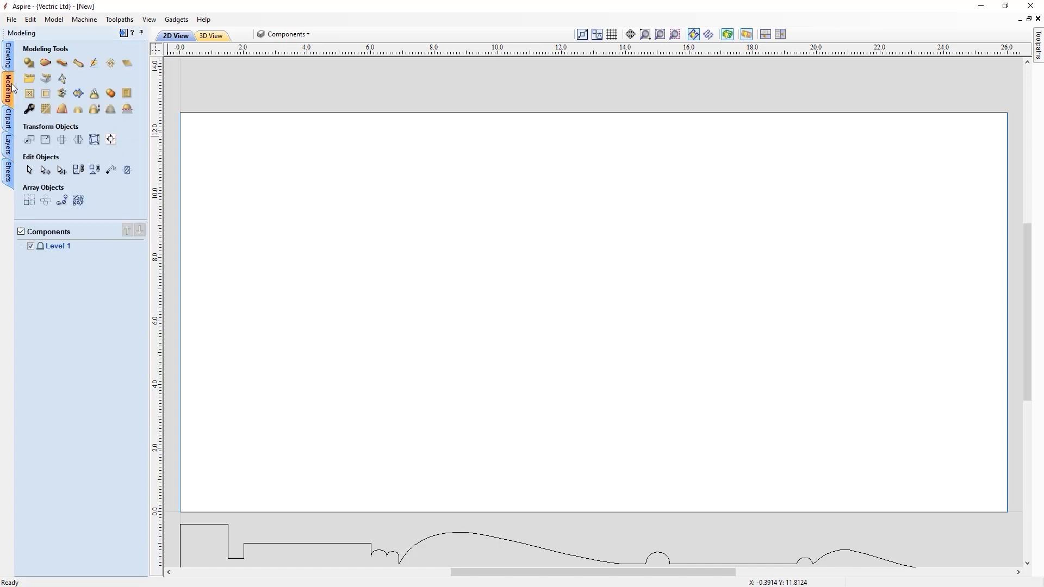
pyautogui.click(45, 63)
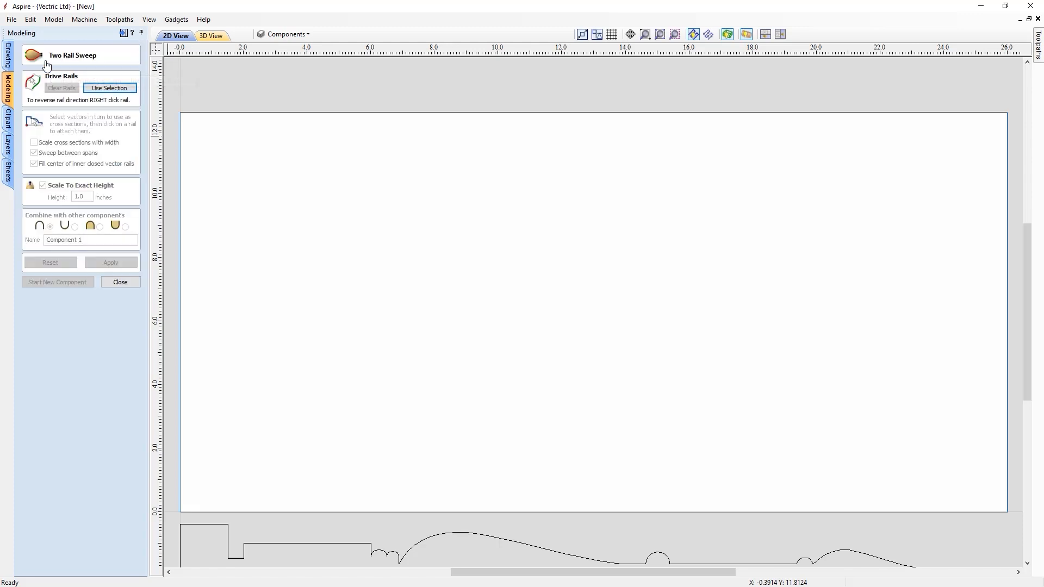
pyautogui.click(181, 168)
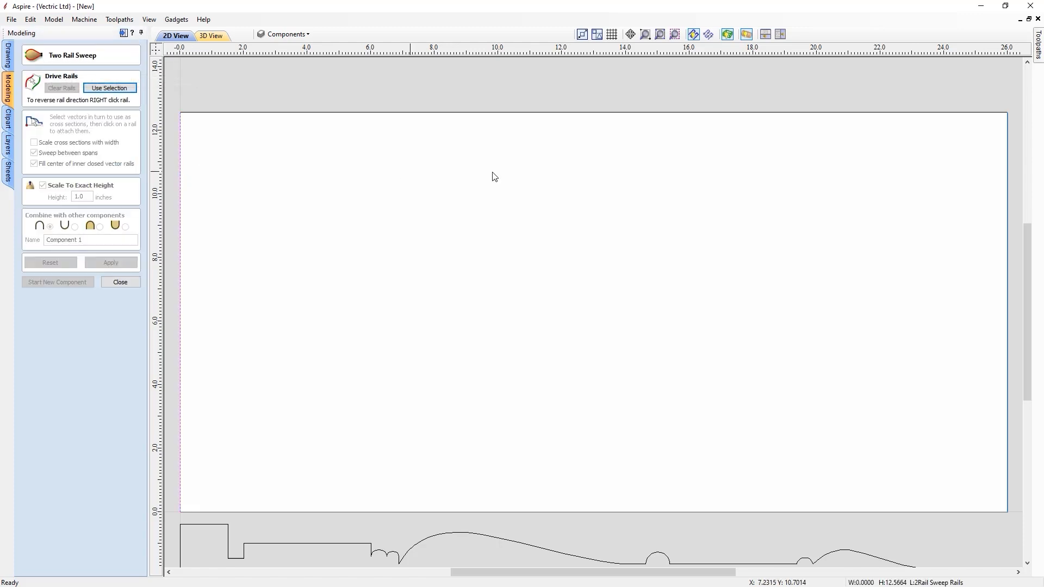
pyautogui.keyDown('shift'); pyautogui.click(1007, 188); pyautogui.keyUp('shift')
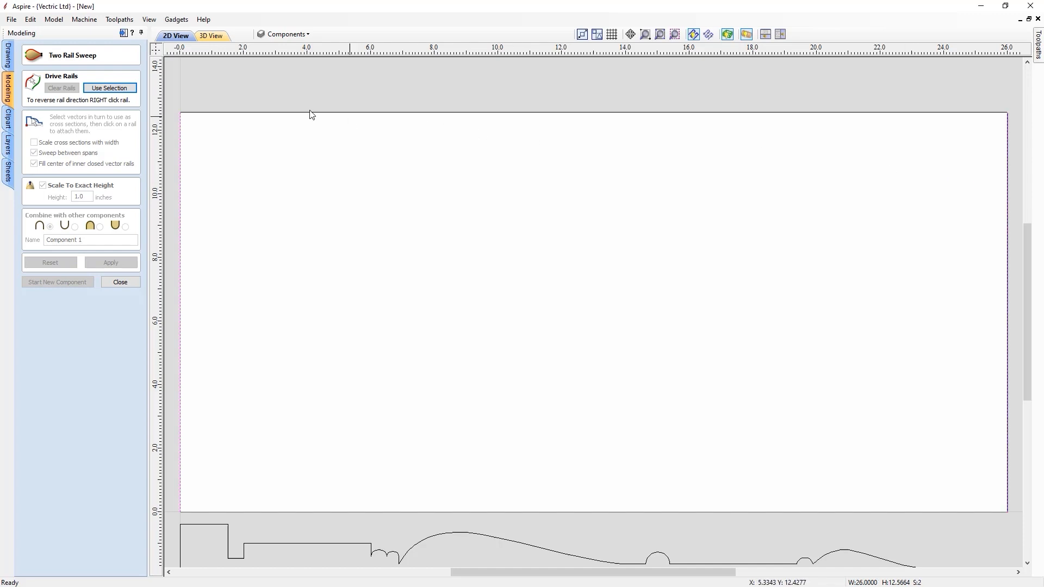
pyautogui.click(110, 89)
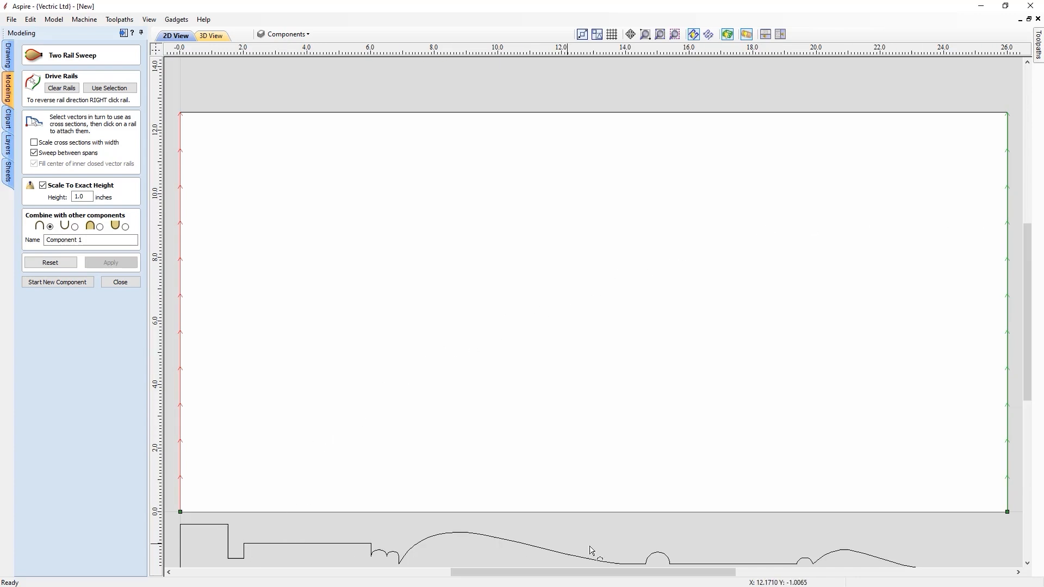
# Use the spindle profile as the sweep's cross section, with sweeping between spans and exact height scaling turned off
pyautogui.click(319, 546)
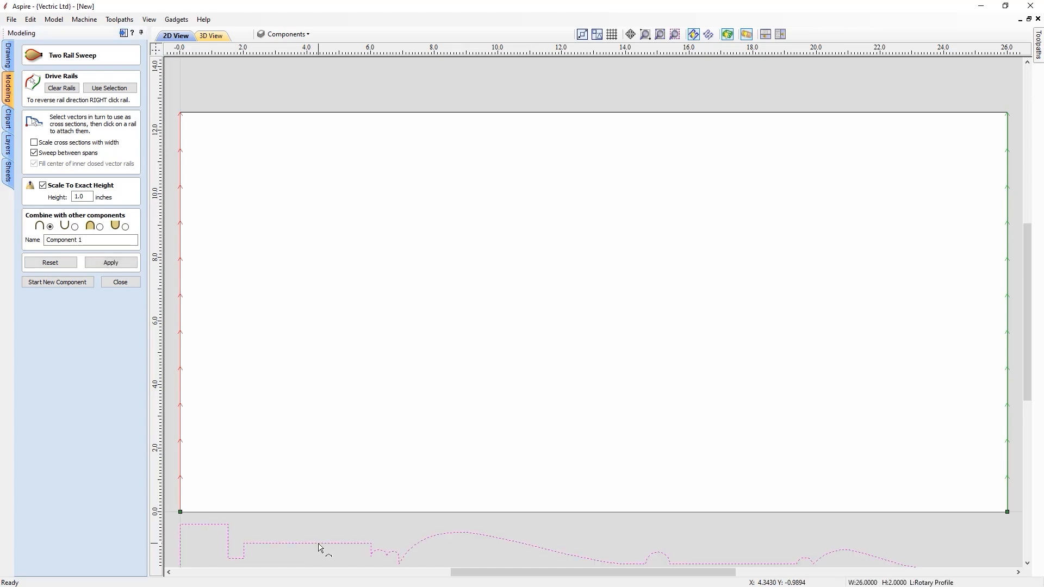
pyautogui.click(50, 154)
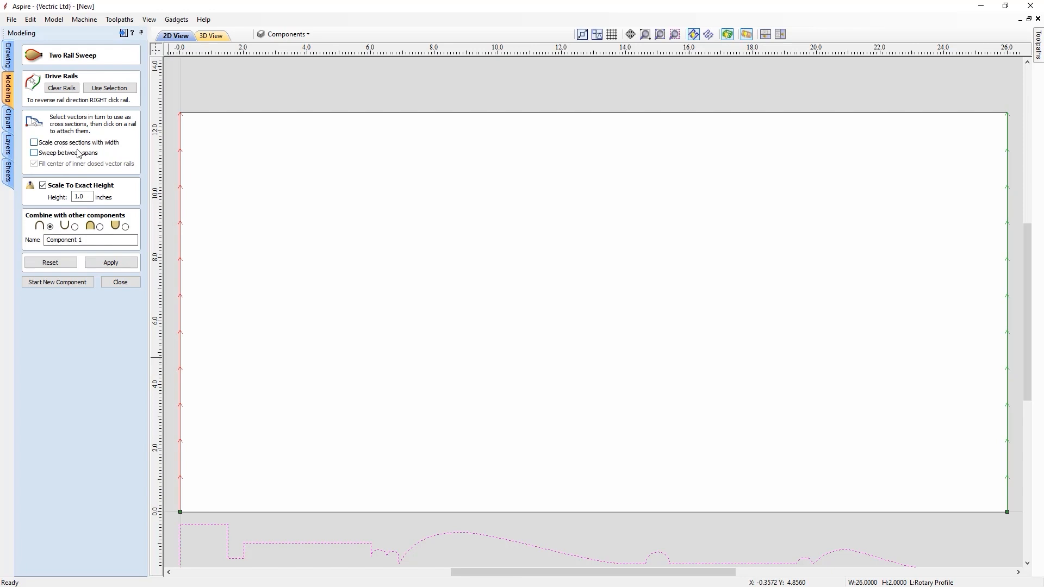
pyautogui.click(42, 185)
# Name the sweep component Main Profile and generate it
pyautogui.moveTo(98, 240); pyautogui.dragTo(34, 245)
pyautogui.press('BackSpace')
pyautogui.press('BackSpace')
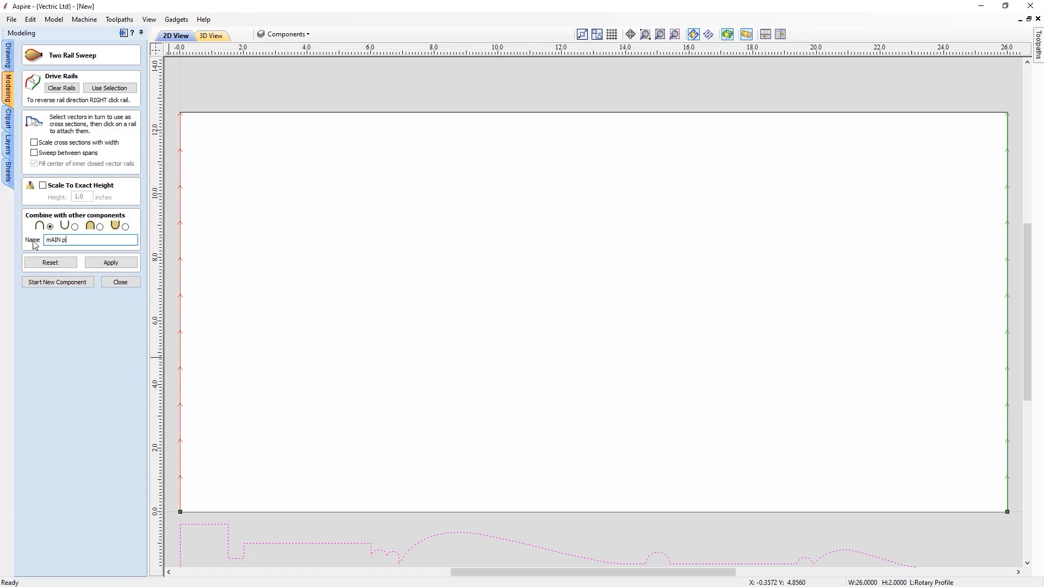
pyautogui.press('BackSpace')
pyautogui.press('BackSpace')
pyautogui.press('BackSpace')
pyautogui.press('BackSpace')
pyautogui.press('BackSpace')
pyautogui.press('BackSpace')
pyautogui.press('BackSpace')
pyautogui.click(111, 263)
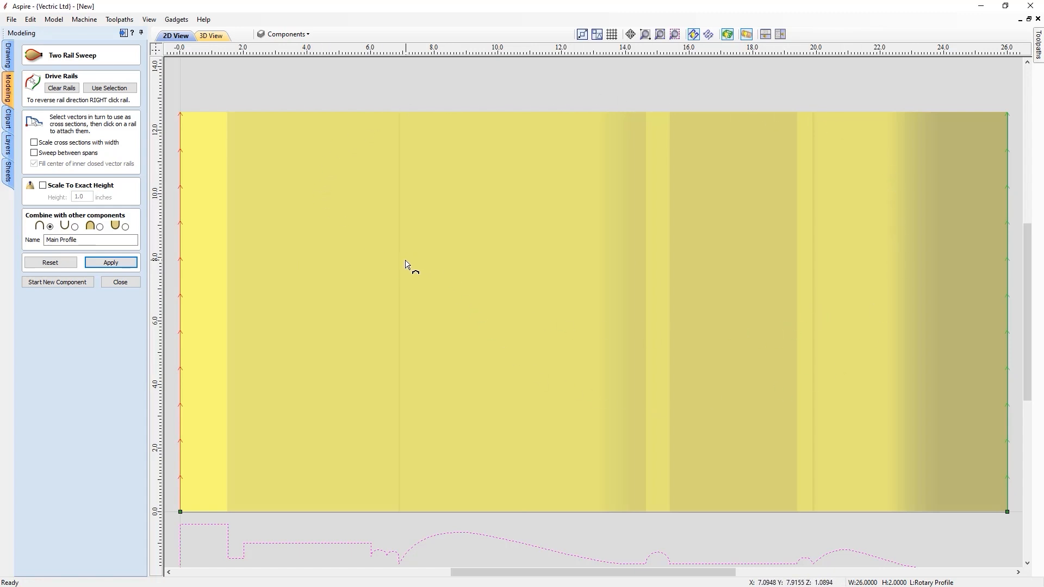
# Show the 2D and 3D views one above the other, hide the material block and examine the wrapped spindle
pyautogui.click(211, 36)
pyautogui.click(765, 34)
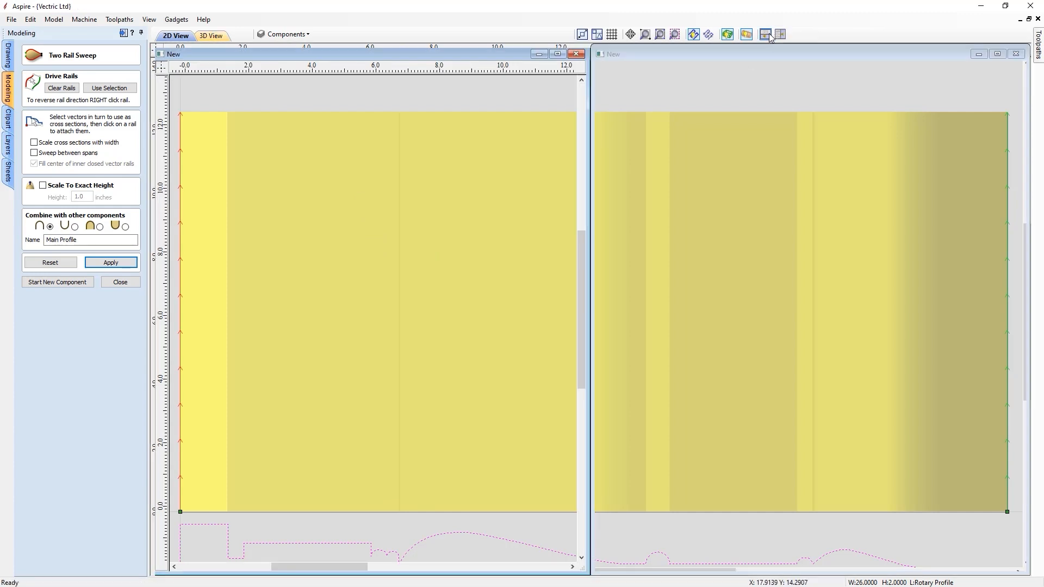
pyautogui.moveTo(741, 385); pyautogui.dragTo(820, 375)
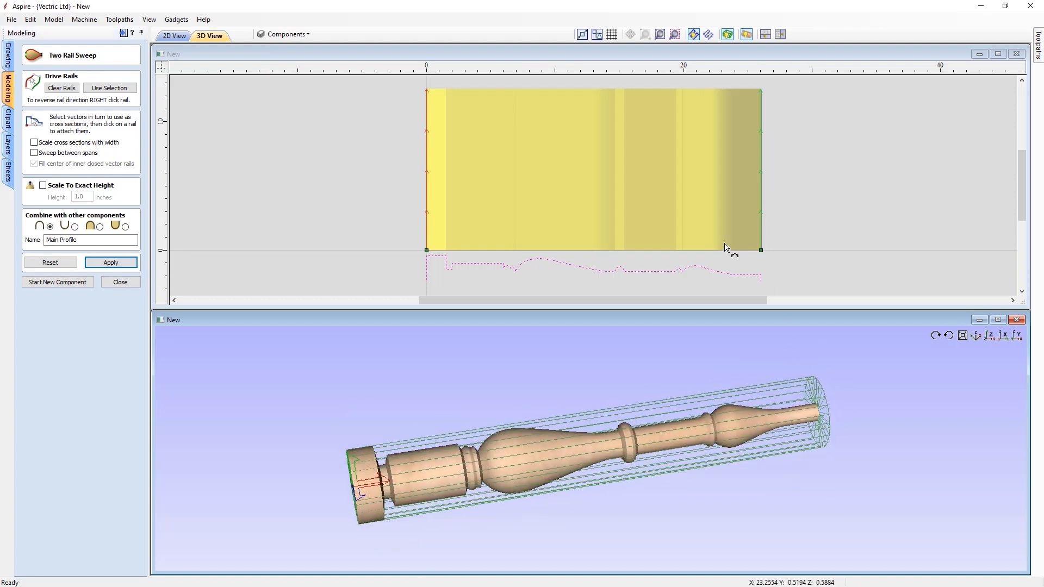
pyautogui.click(727, 35)
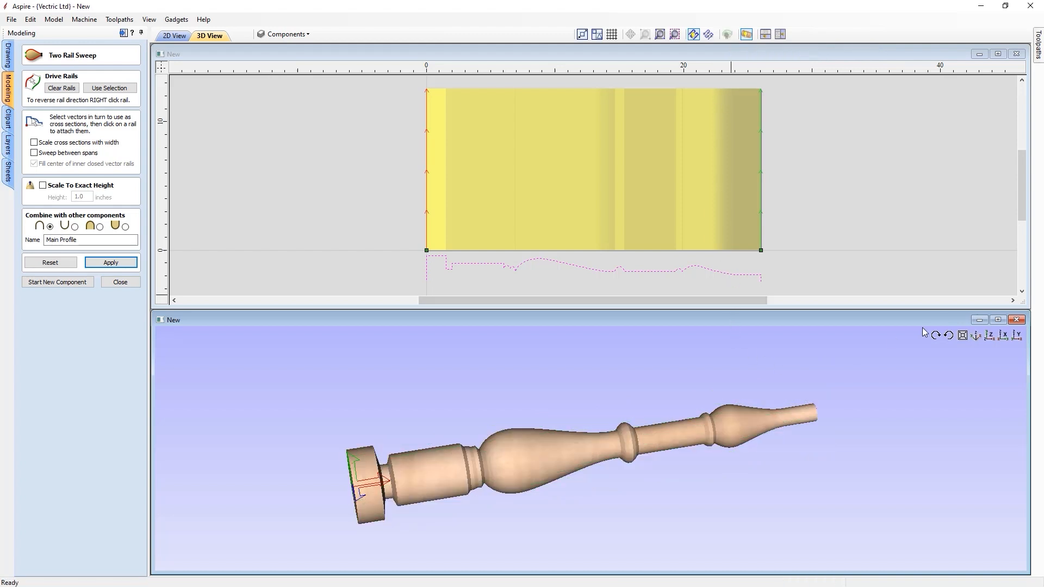
pyautogui.moveTo(760, 478); pyautogui.dragTo(804, 406)
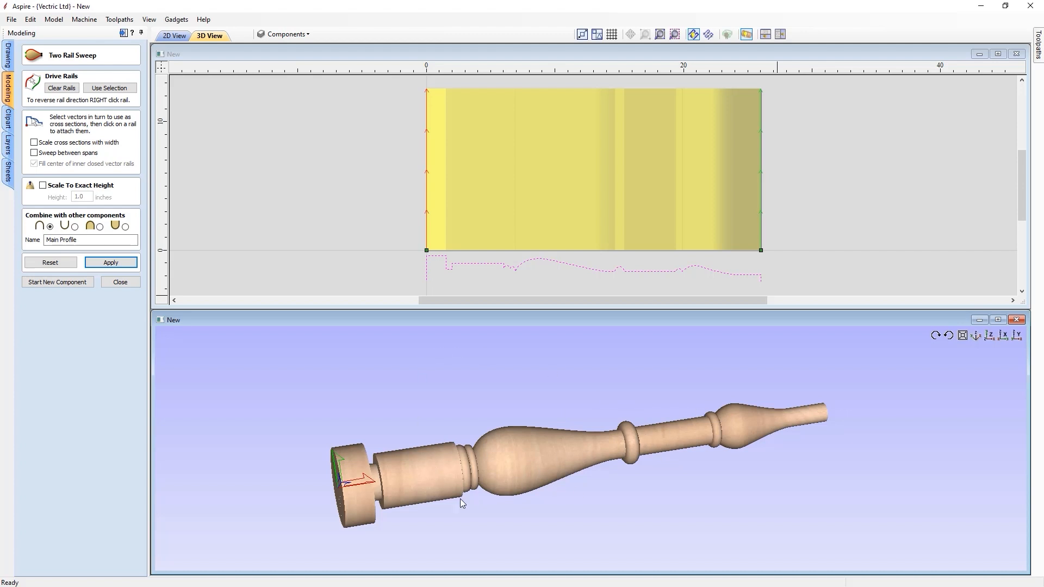
pyautogui.moveTo(459, 481); pyautogui.dragTo(437, 481)
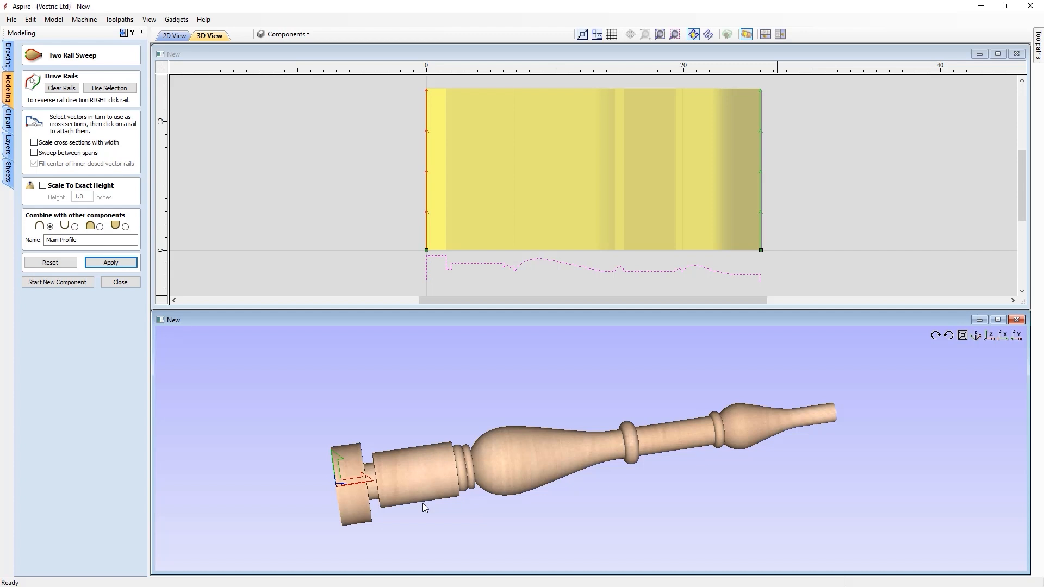
# Finish the Two Rail Sweep and enlarge the 2D view to fill the workspace with the job and profile
pyautogui.click(120, 281)
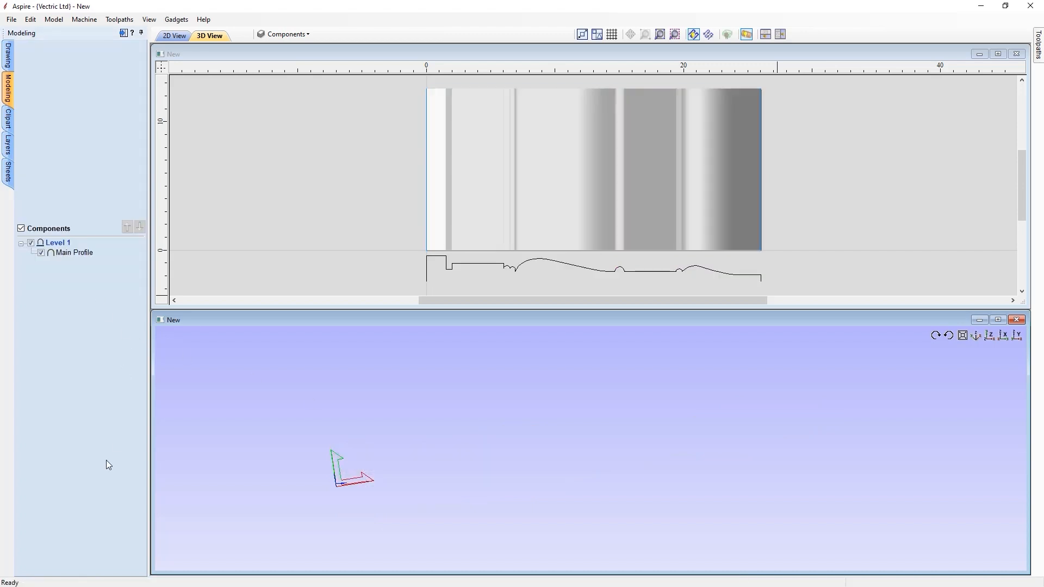
pyautogui.click(999, 54)
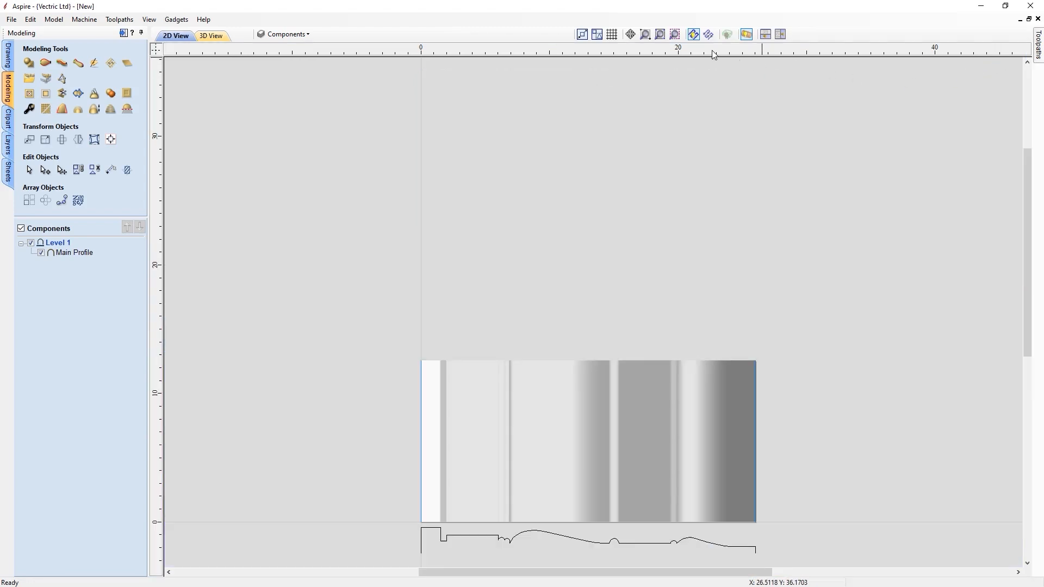
pyautogui.click(660, 36)
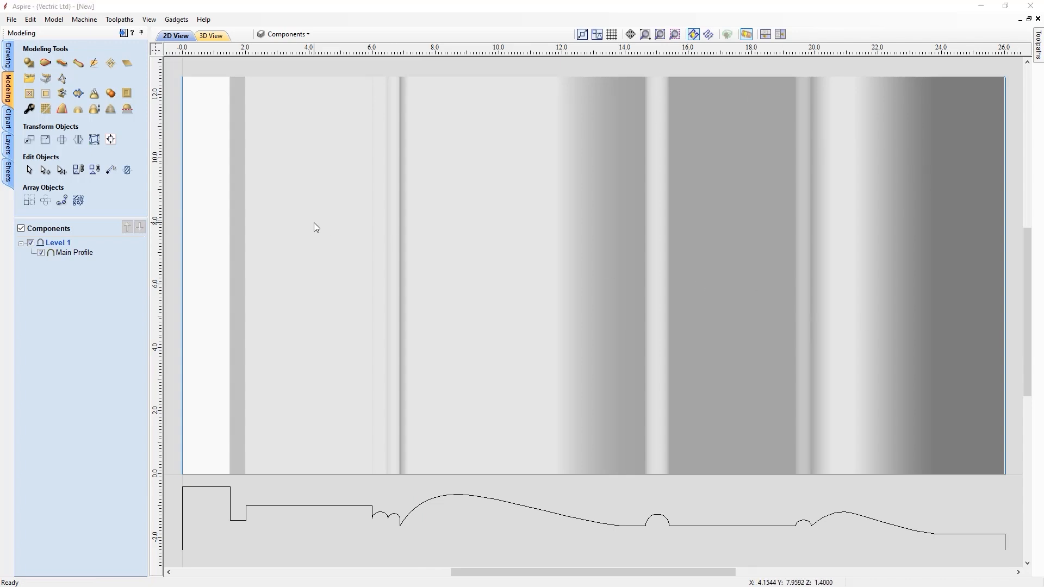
# Add a new layer named 2D Pocket
pyautogui.click(8, 145)
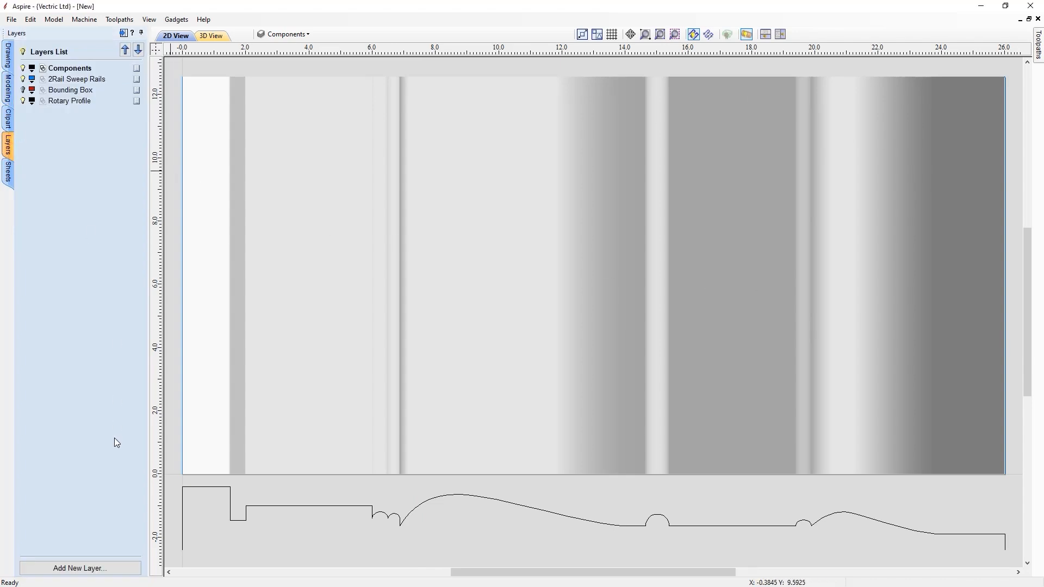
pyautogui.click(118, 566)
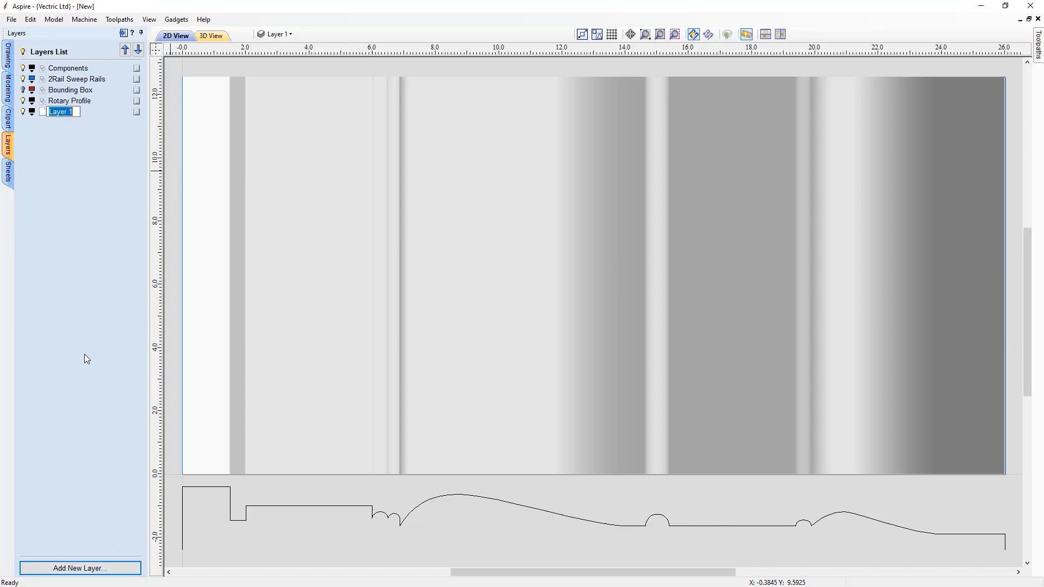
pyautogui.write('2D Pocket')
pyautogui.press('Return')
# Draw a 0.5 x 12.5664 inch rectangle over the narrow groove between X 1.5 and X 2.0, spanning the full job height
pyautogui.click(7, 59)
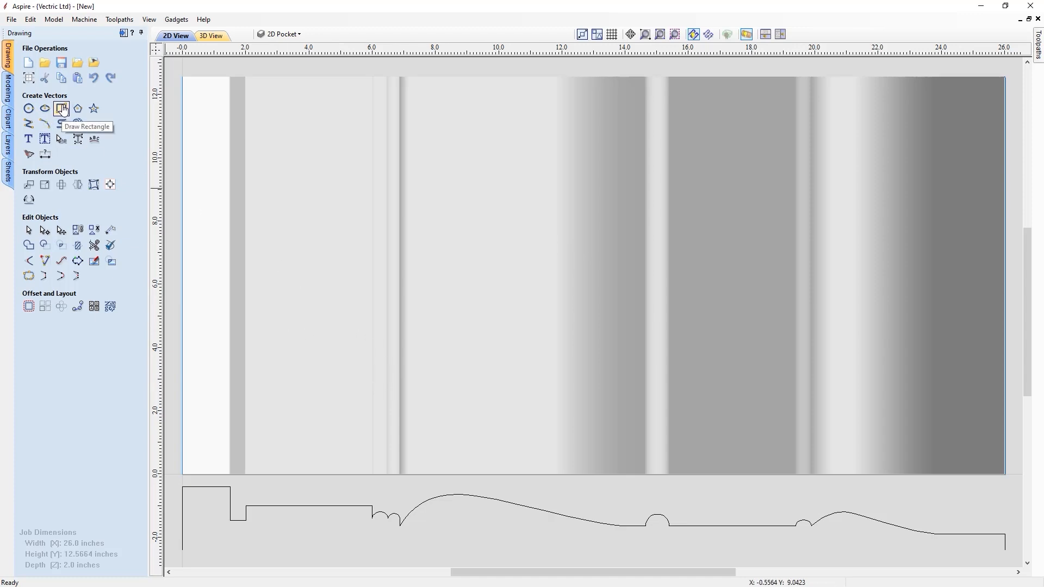
pyautogui.click(62, 108)
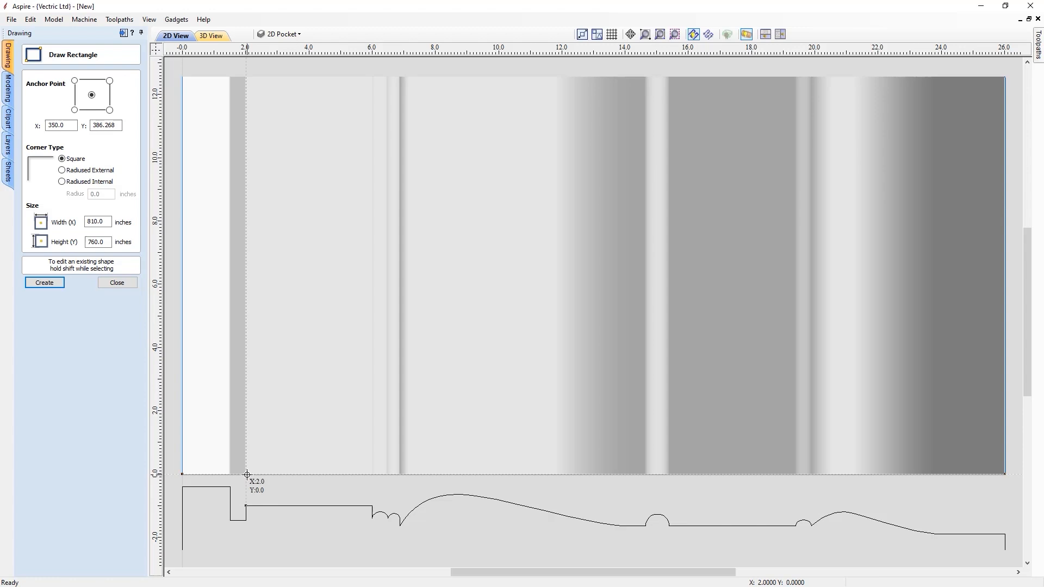
pyautogui.moveTo(247, 475); pyautogui.dragTo(228, 83)
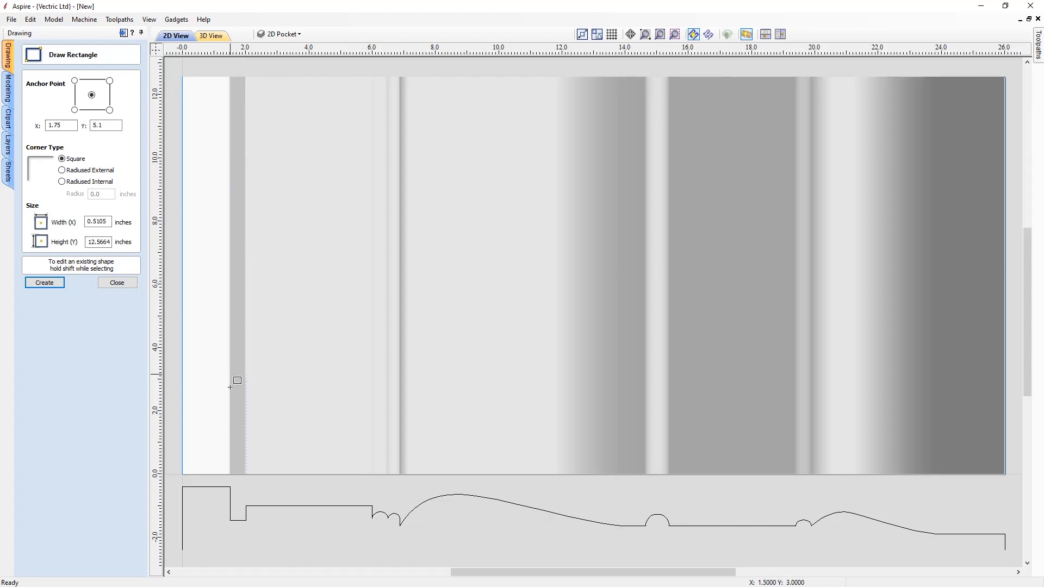
pyautogui.moveTo(228, 484); pyautogui.dragTo(230, 79)
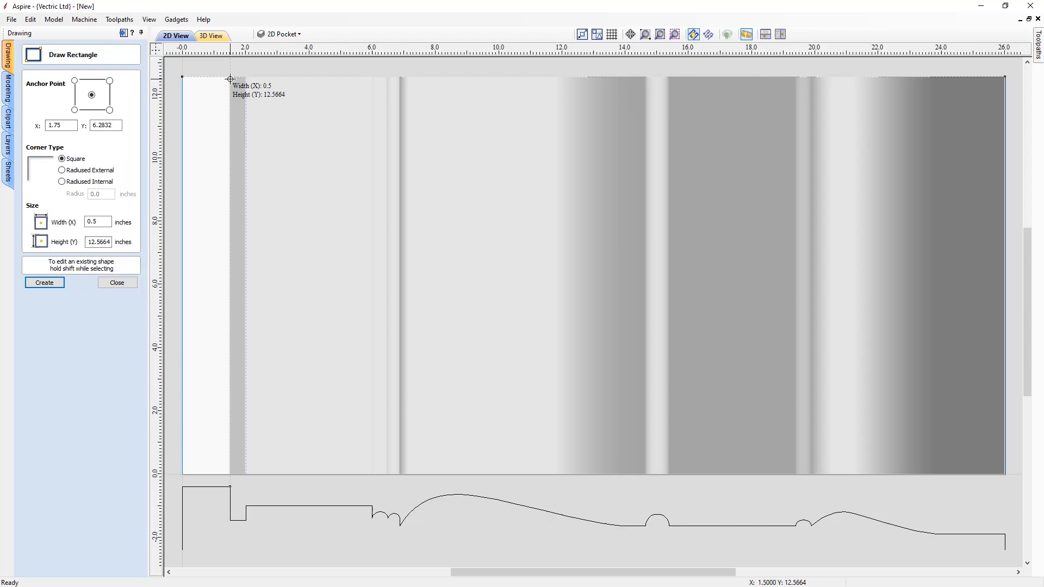
pyautogui.moveTo(230, 79); pyautogui.dragTo(229, 78)
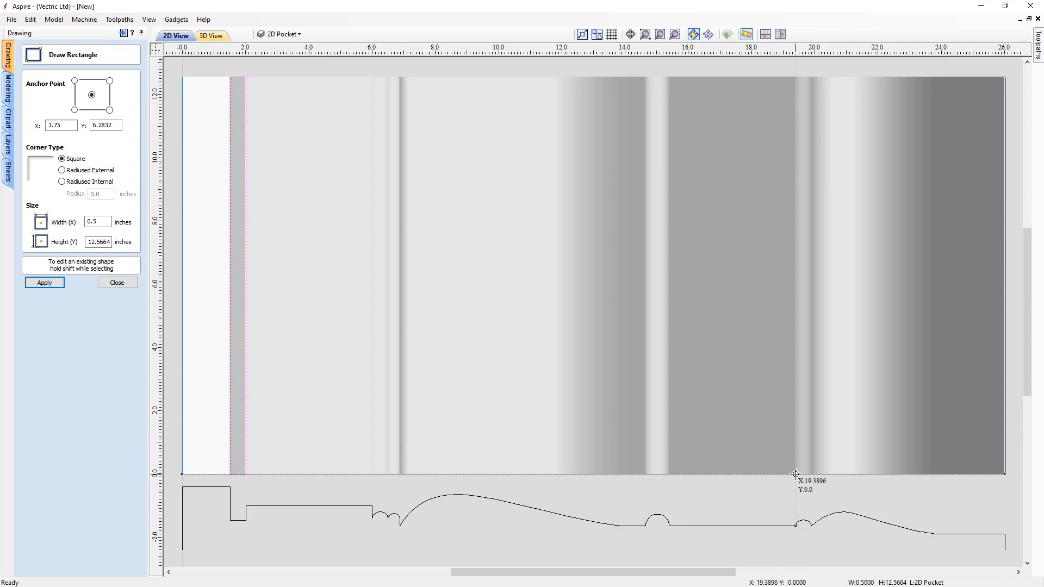
# Draw two more full-height rectangles, 4.0 inches wide over the flat section centred at X 17.3896 and 2.0 inches wide at the X 26 end
pyautogui.moveTo(795, 474); pyautogui.dragTo(668, 79)
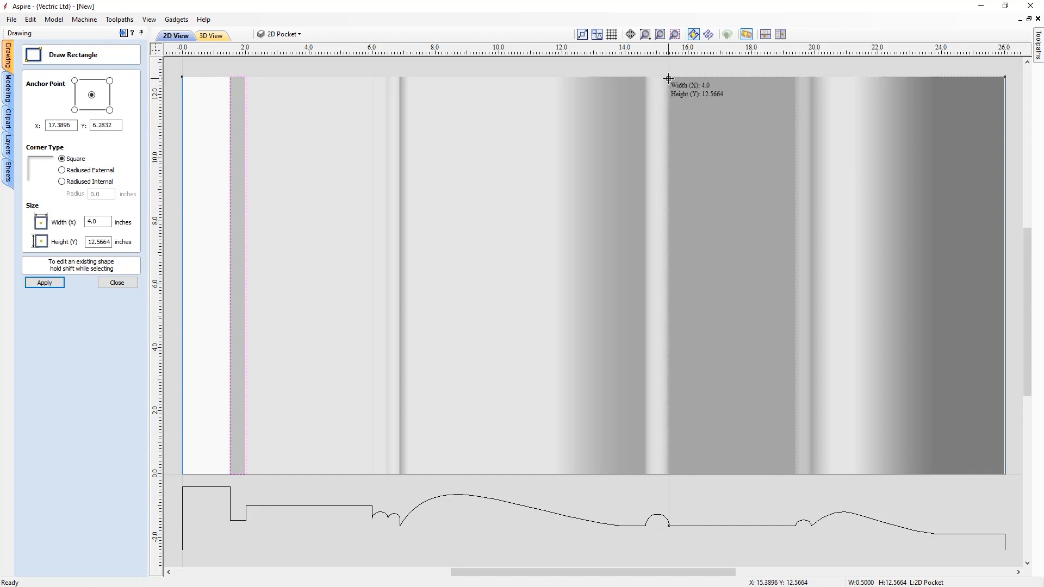
pyautogui.moveTo(668, 78); pyautogui.dragTo(668, 78)
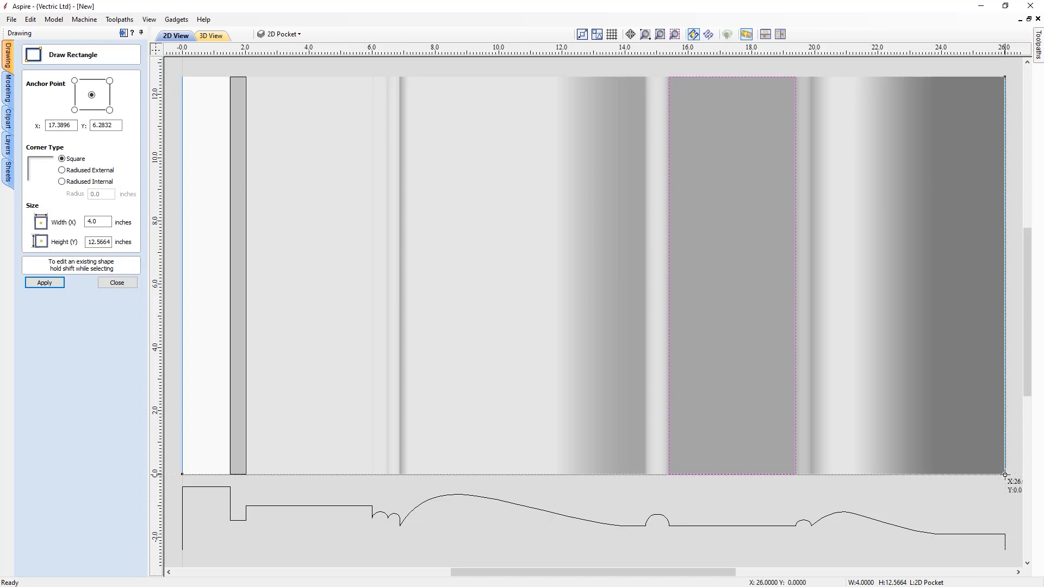
pyautogui.moveTo(1004, 474); pyautogui.dragTo(941, 80)
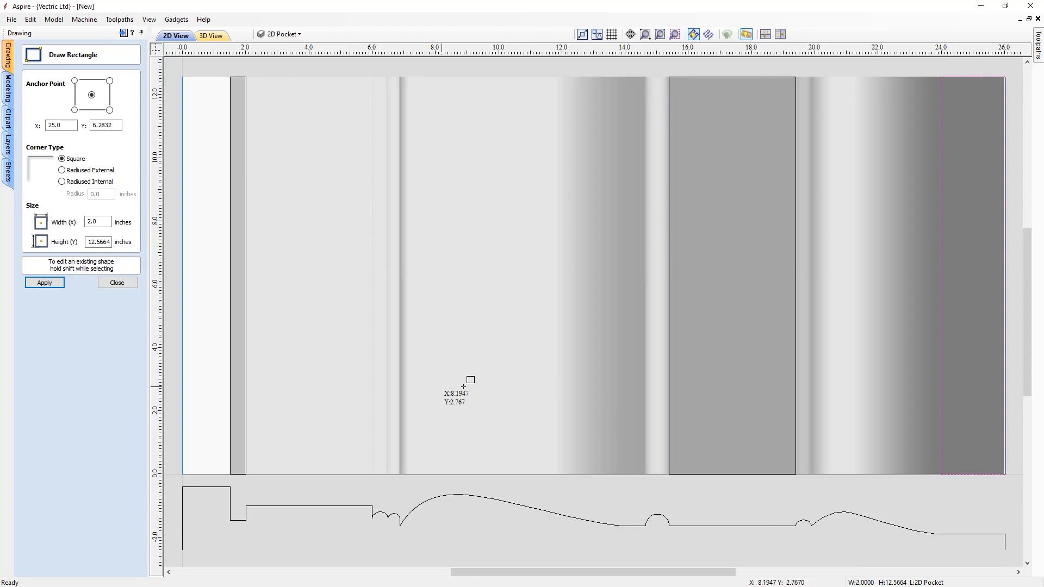
pyautogui.click(118, 282)
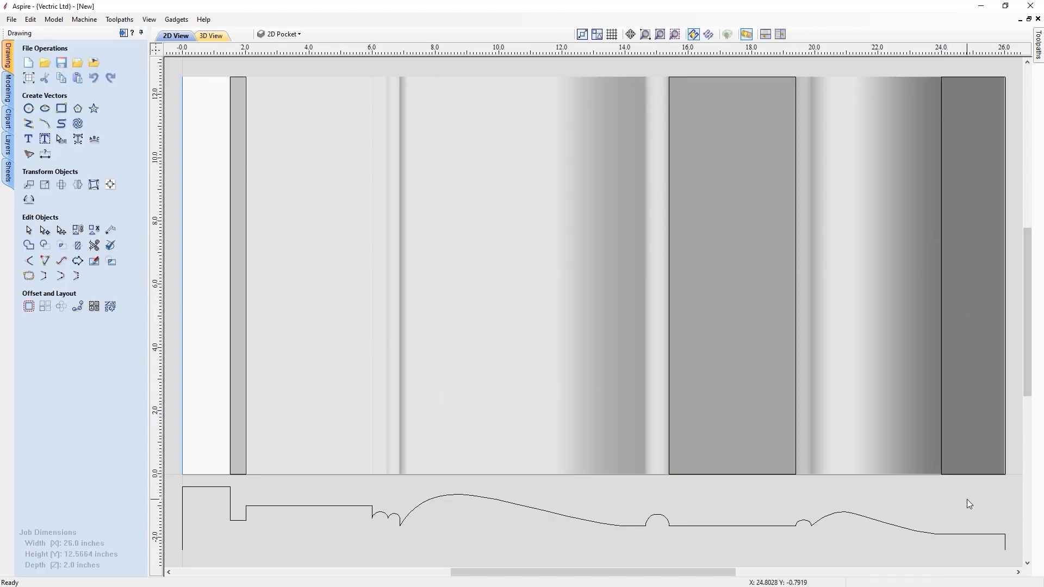
pyautogui.click(795, 446)
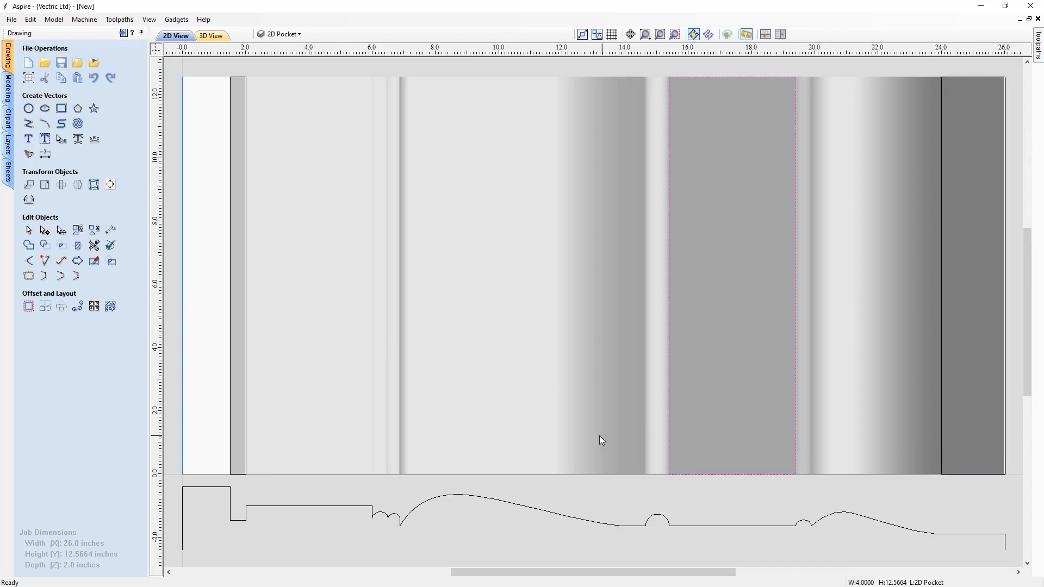
pyautogui.click(246, 420)
pyautogui.click(292, 491)
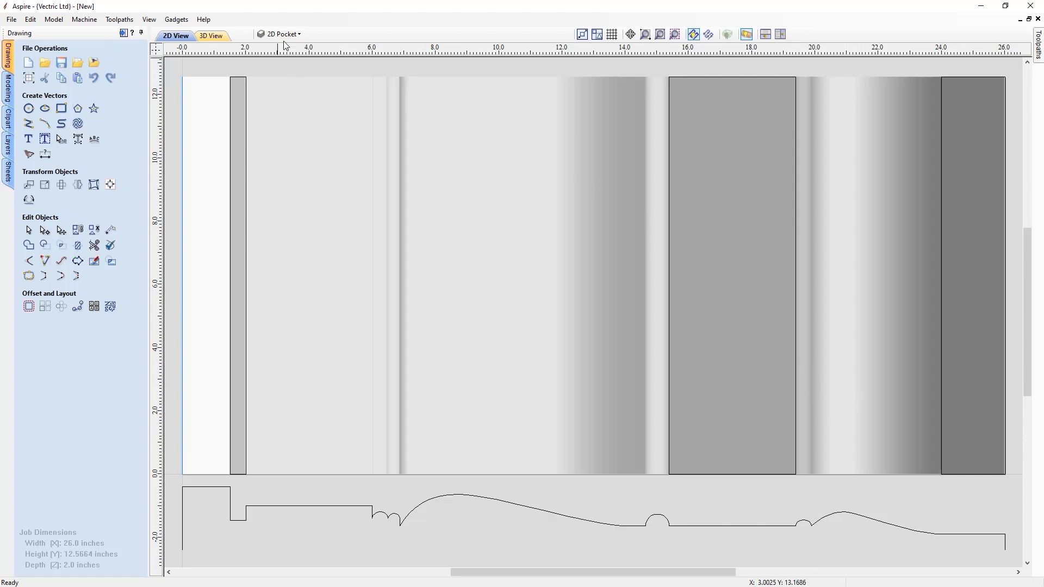
# Add a new layer named 3D Boundary
pyautogui.click(300, 34)
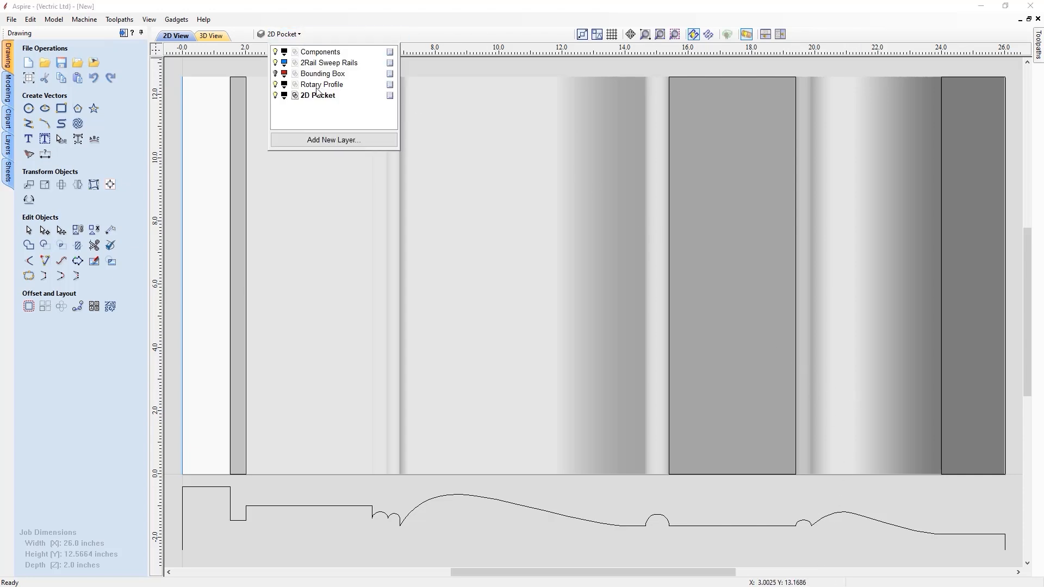
pyautogui.click(334, 140)
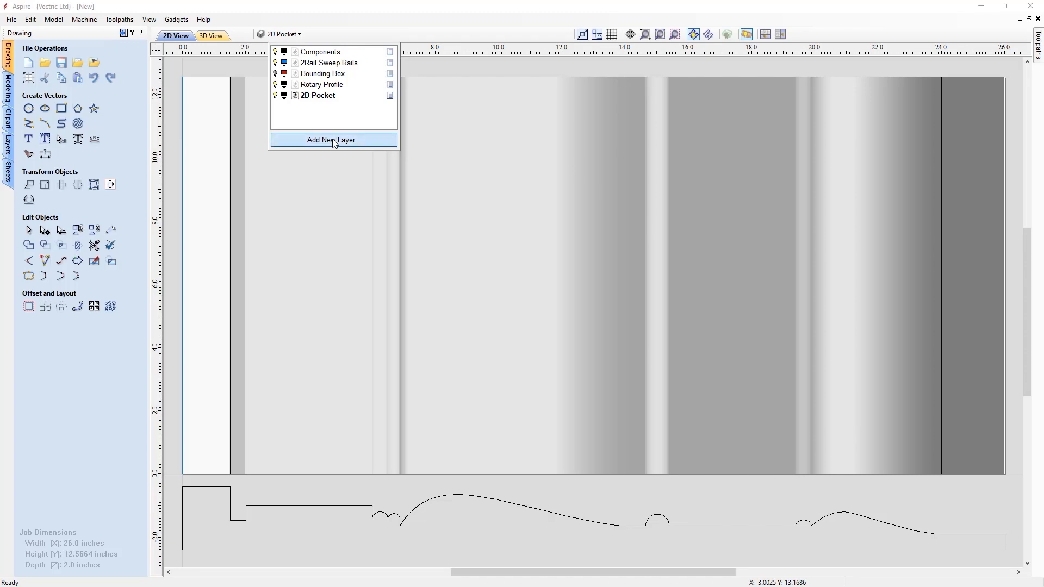
pyautogui.write('3D Boundary')
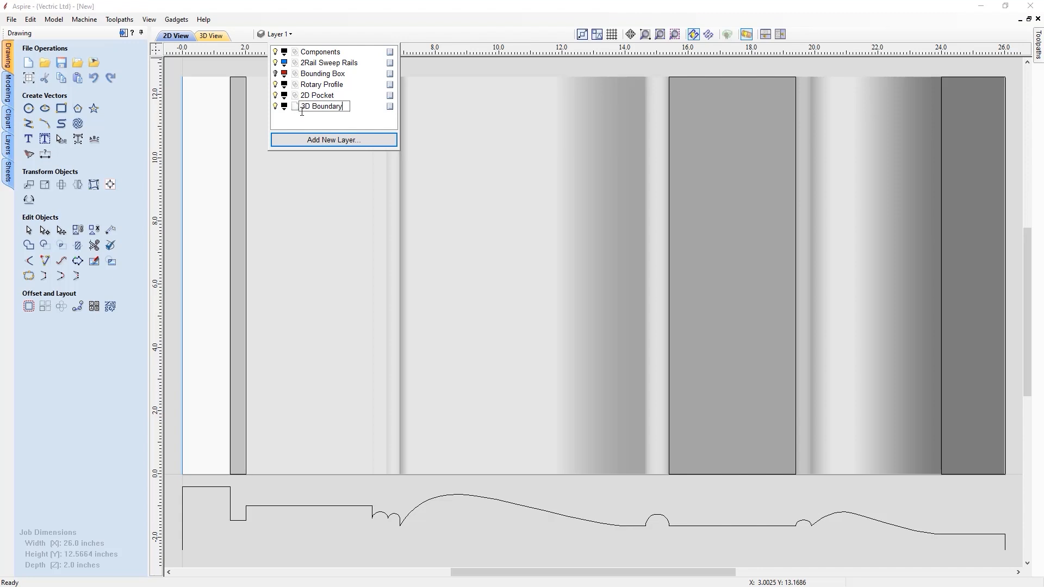
pyautogui.click(305, 120)
# Change the 2D Pocket layer's colour to orange and the 3D Boundary layer's colour to green
pyautogui.click(284, 96)
pyautogui.click(298, 131)
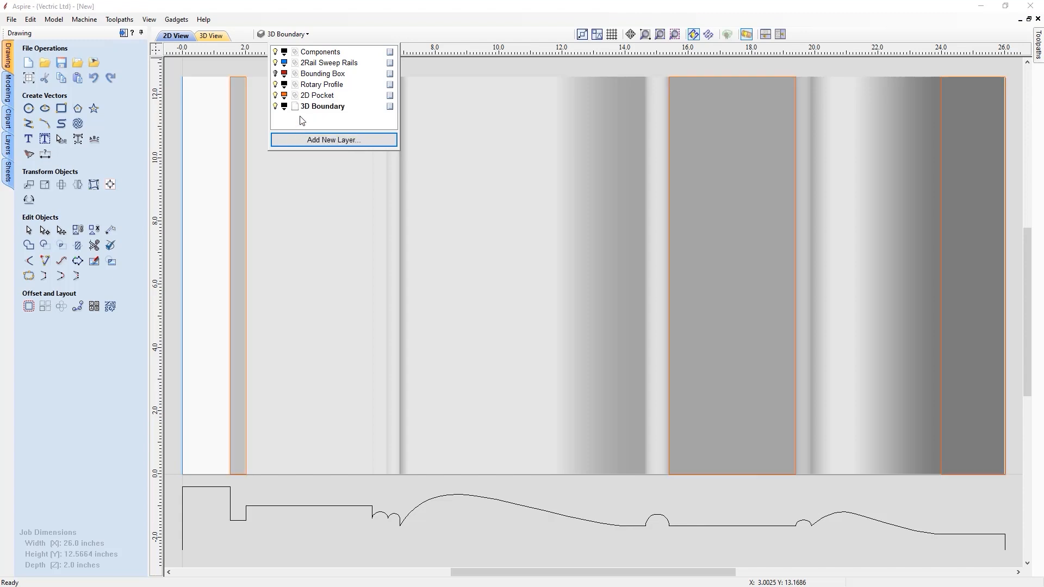
pyautogui.click(285, 111)
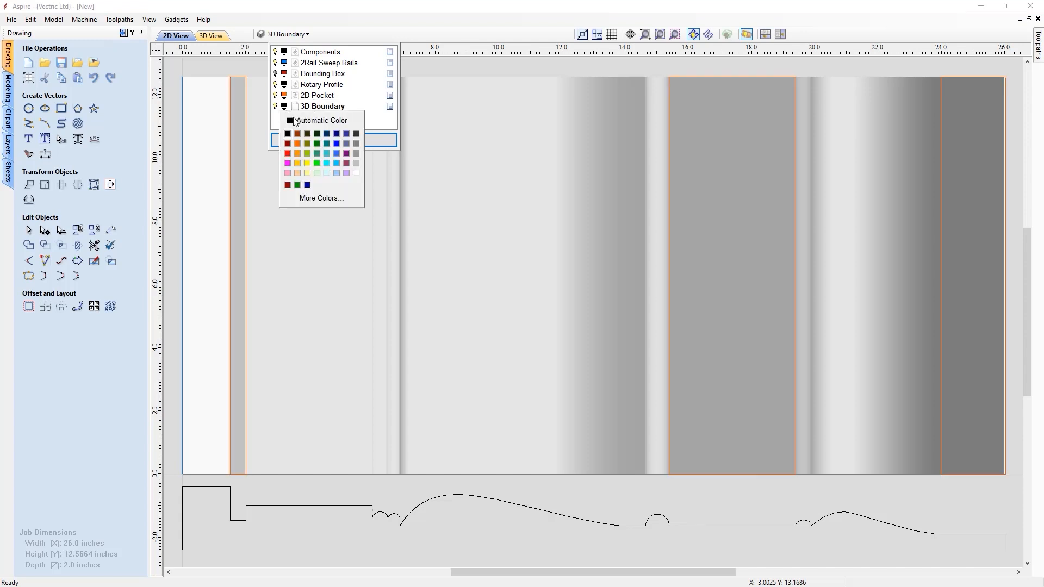
pyautogui.click(318, 144)
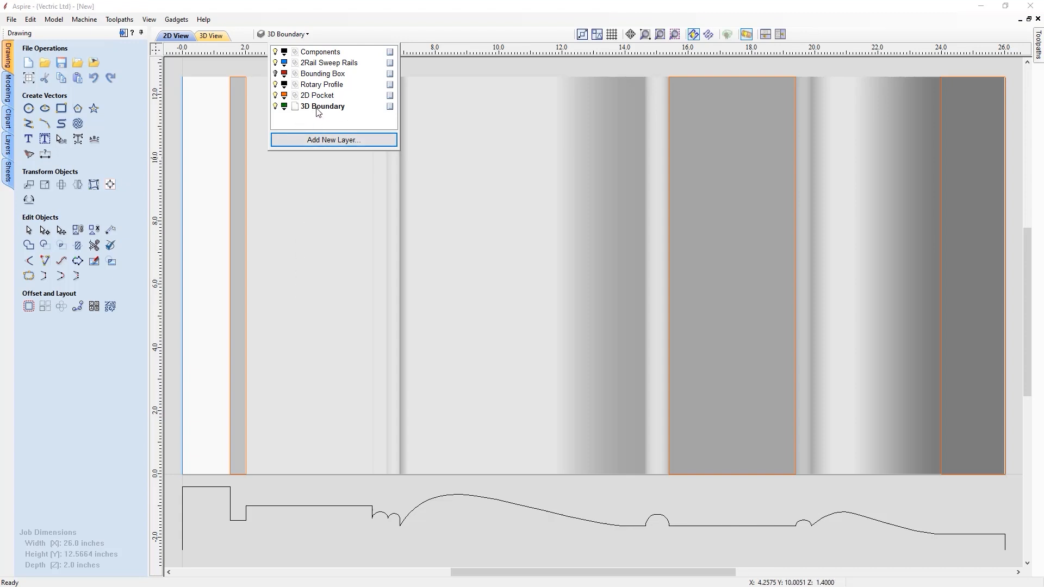
pyautogui.click(325, 477)
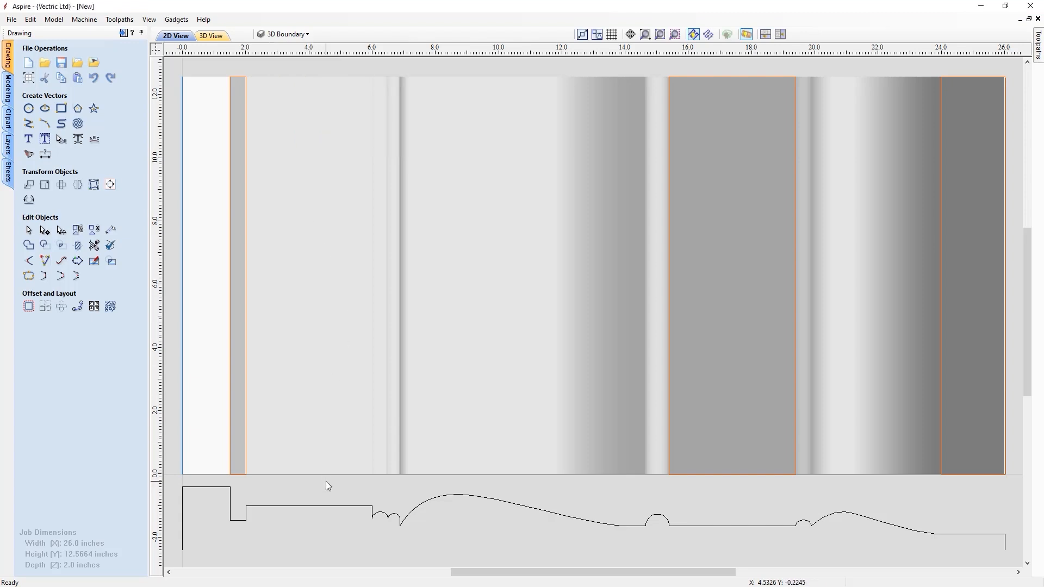
# Draw two full-height rectangles between the pocket rectangles, one 13.3896 inches wide from X 2.0 and one 4.6104 inches wide from X 19.3896
pyautogui.click(61, 108)
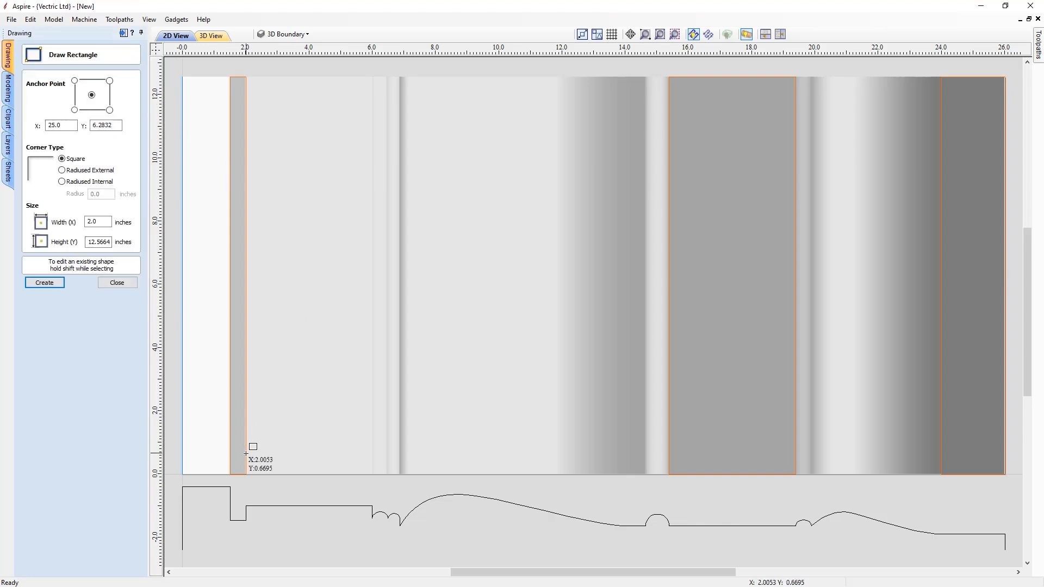
pyautogui.moveTo(246, 475); pyautogui.dragTo(667, 76)
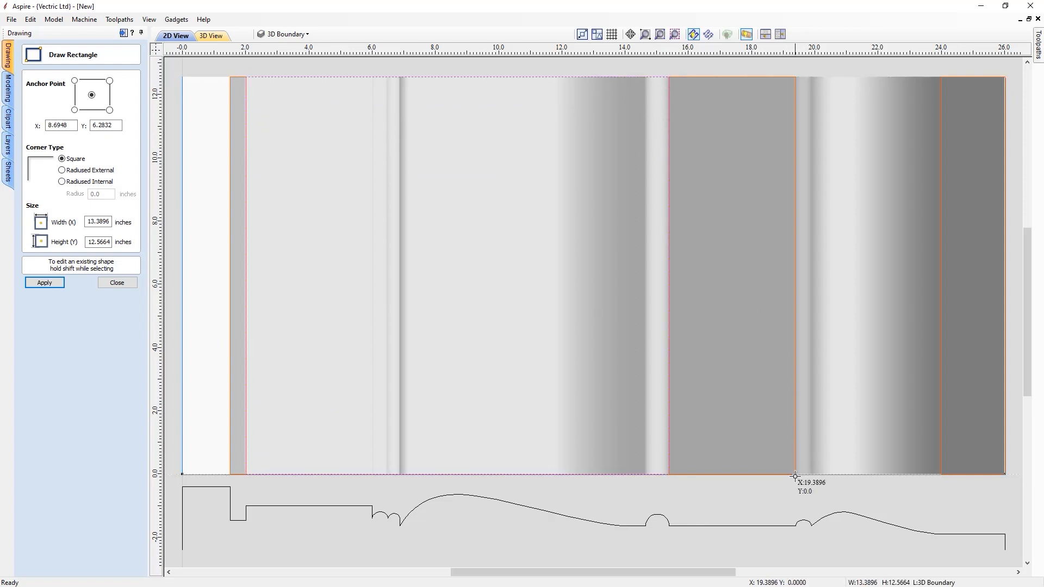
pyautogui.moveTo(794, 475); pyautogui.dragTo(941, 76)
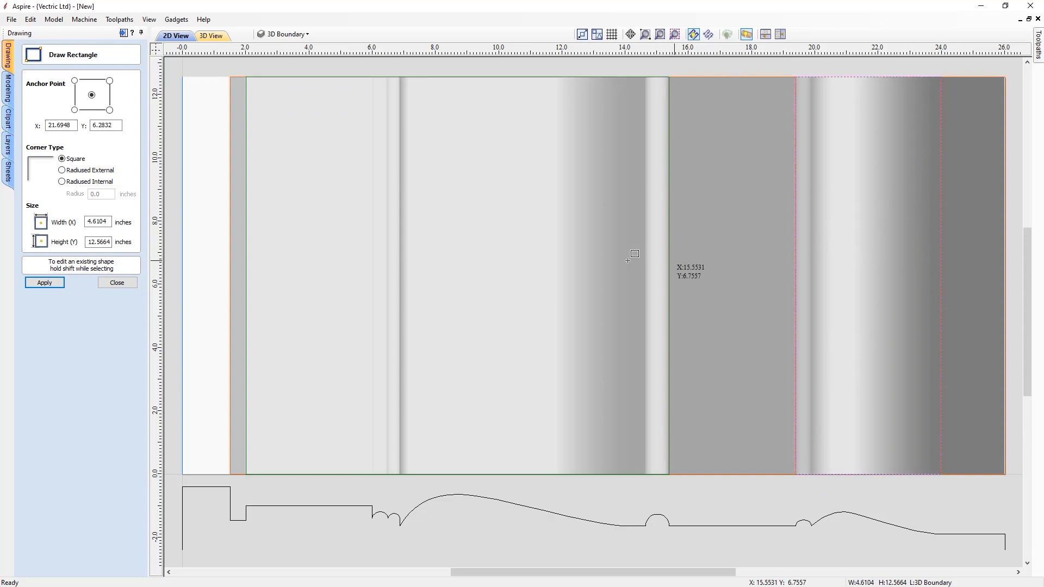
pyautogui.click(130, 283)
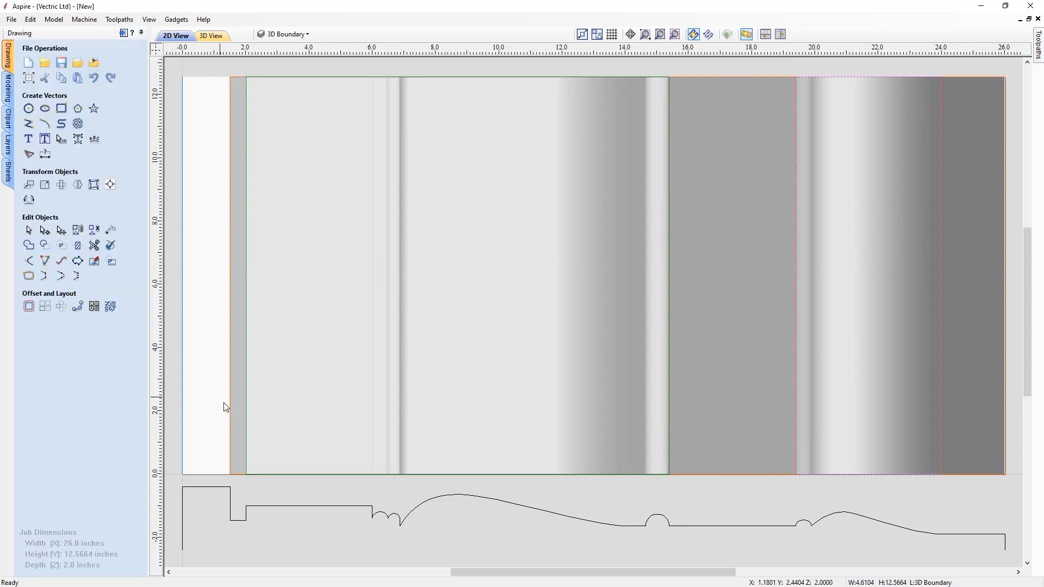
pyautogui.click(199, 478)
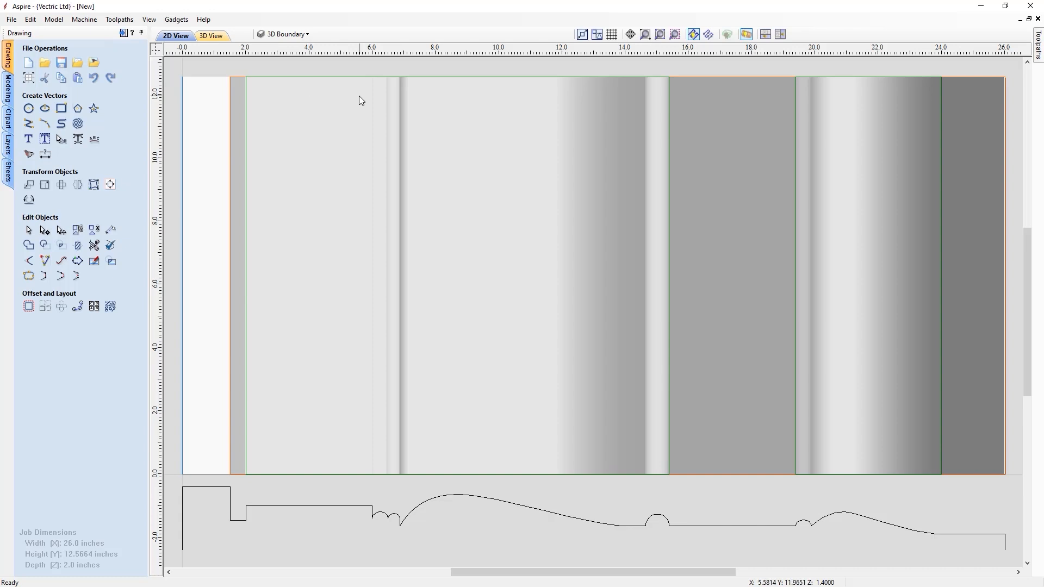
# Select all vectors on the 2D Pocket layer and set their combined height to 13 inches with width and height unlinked
pyautogui.click(305, 34)
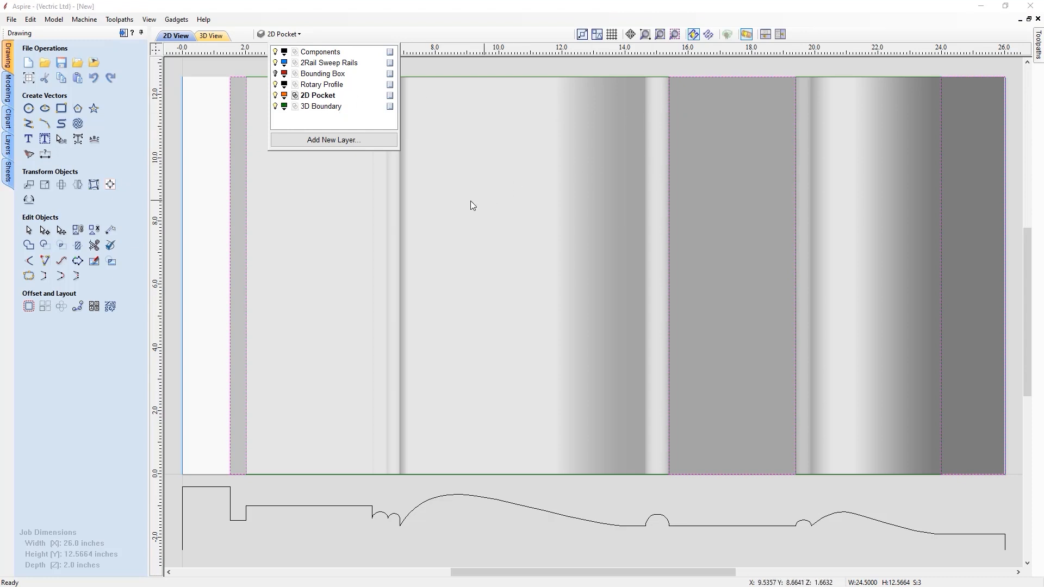
pyautogui.click(45, 186)
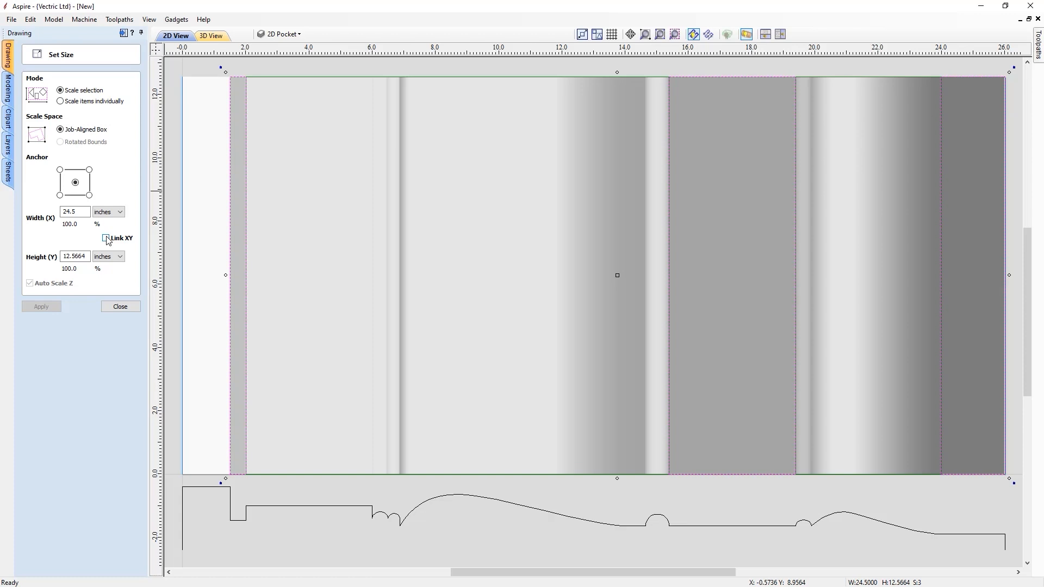
pyautogui.click(106, 238)
pyautogui.moveTo(87, 256); pyautogui.dragTo(68, 258)
pyautogui.write('13')
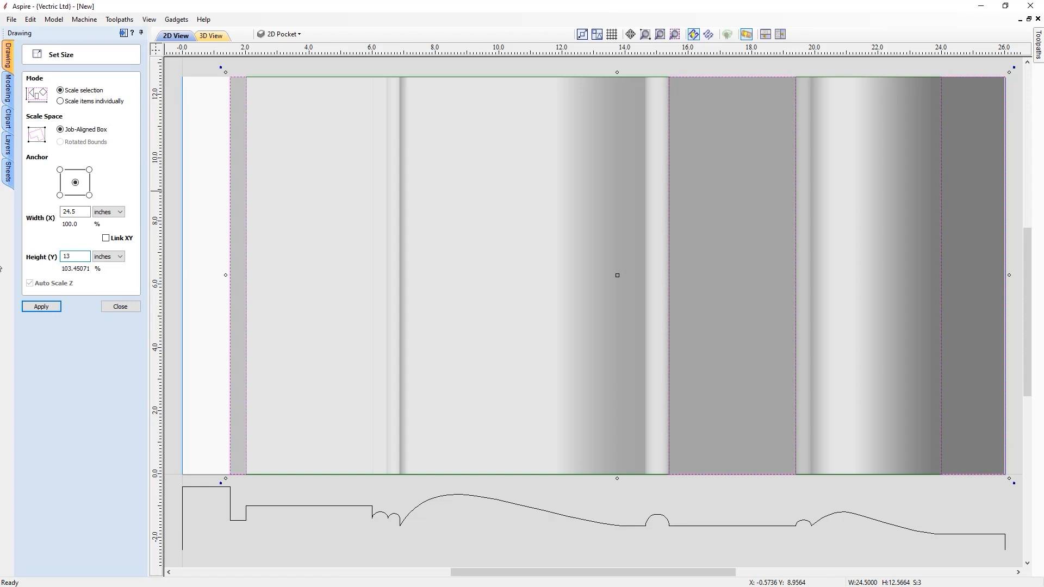
pyautogui.click(49, 305)
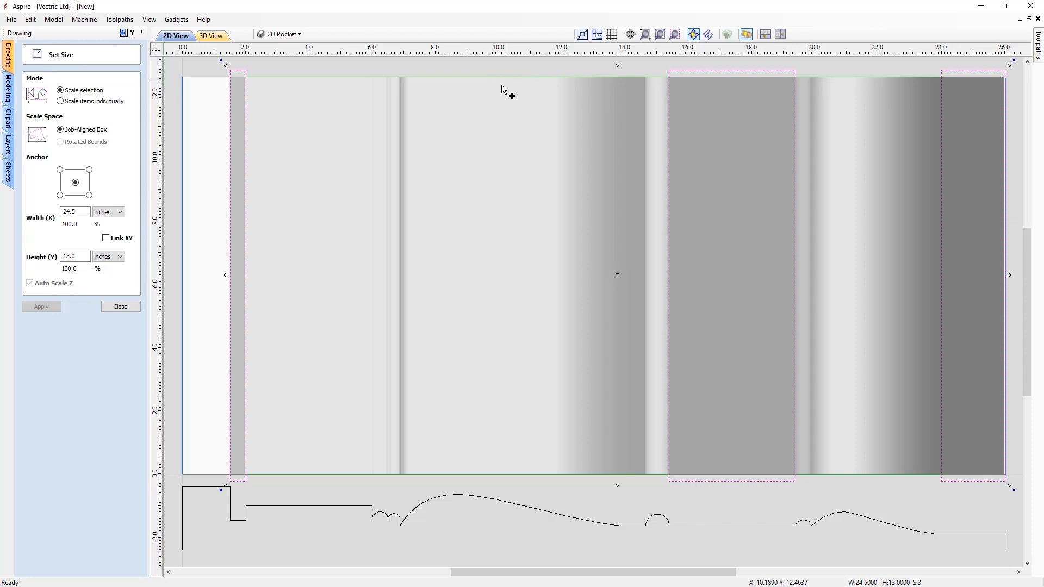
pyautogui.click(124, 306)
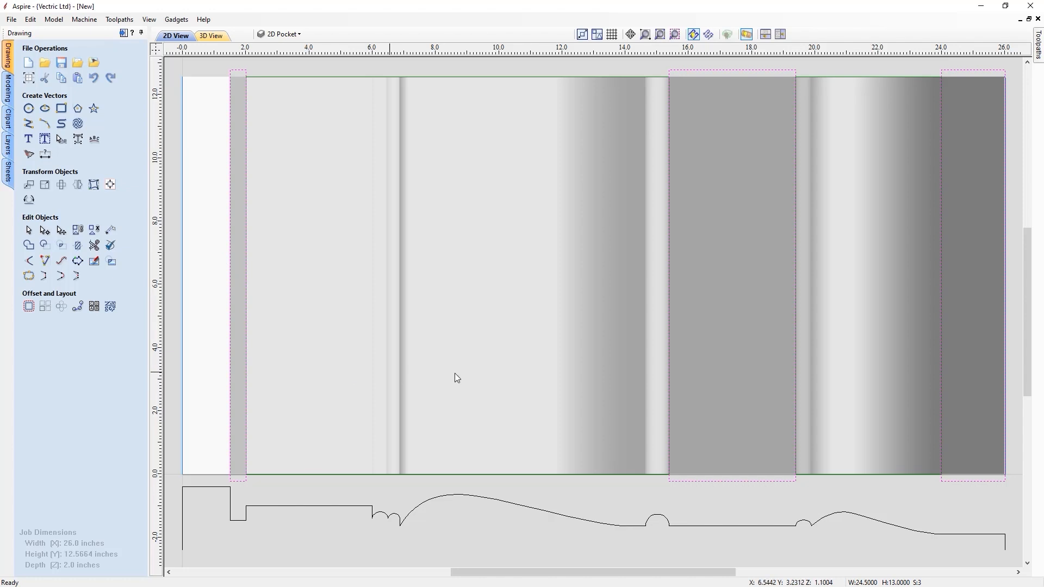
# In the toolpath material setup, set clearance to 0.5 inches and plunge gap to 0.25 inches, and raise the home position to Z 2.51
pyautogui.click(123, 34)
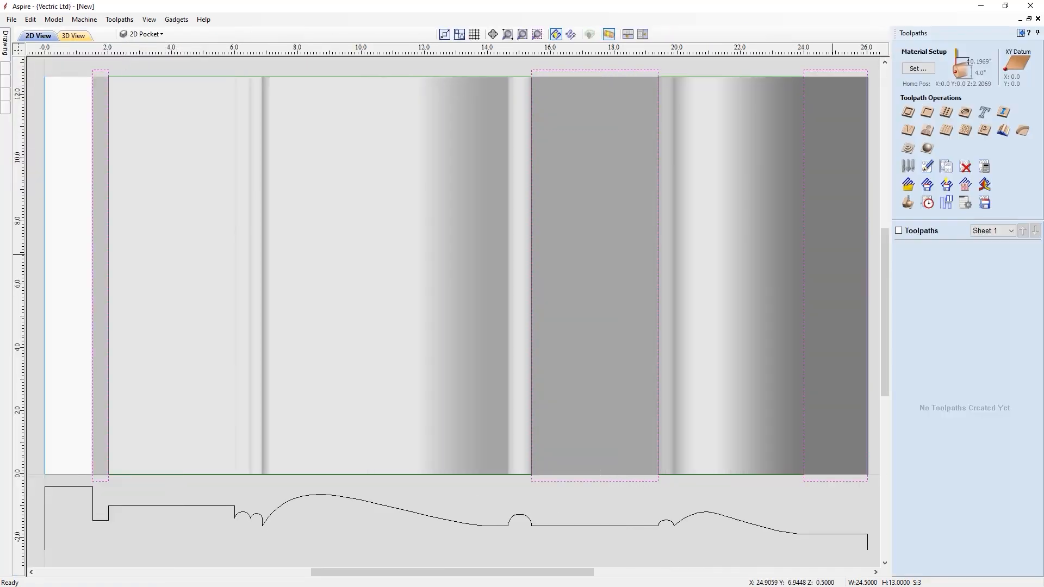
pyautogui.click(918, 69)
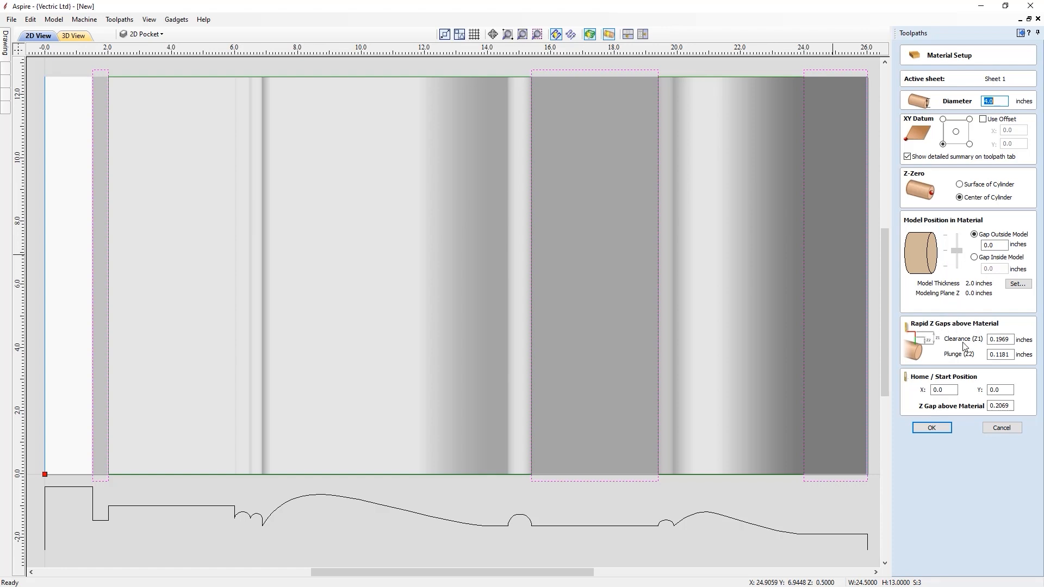
pyautogui.moveTo(991, 340); pyautogui.dragTo(1017, 340)
pyautogui.write('0.5')
pyautogui.moveTo(993, 355); pyautogui.dragTo(1028, 358)
pyautogui.write('25')
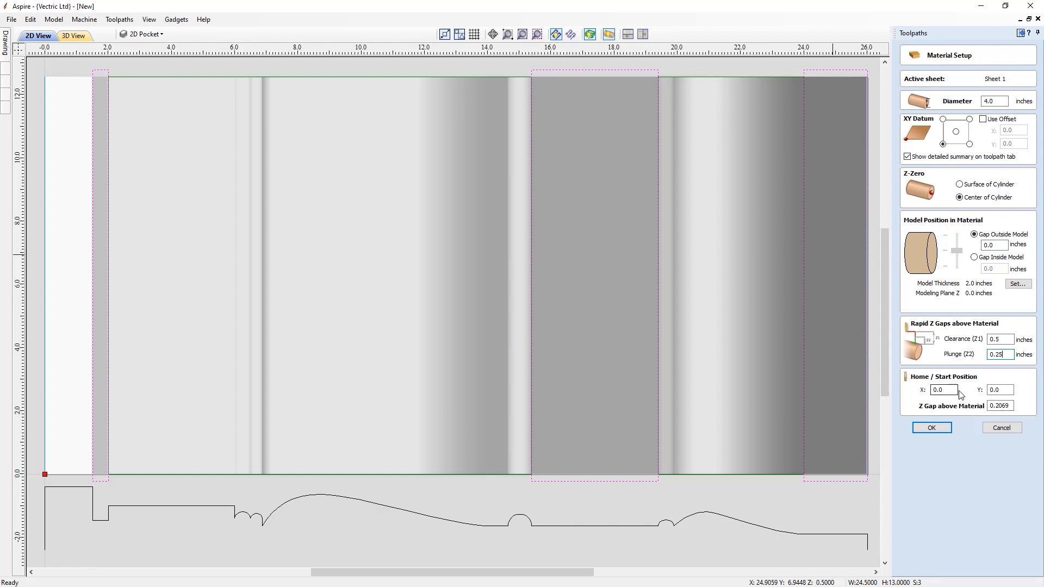
pyautogui.moveTo(999, 406); pyautogui.dragTo(1028, 408)
pyautogui.write('5')
pyautogui.click(932, 428)
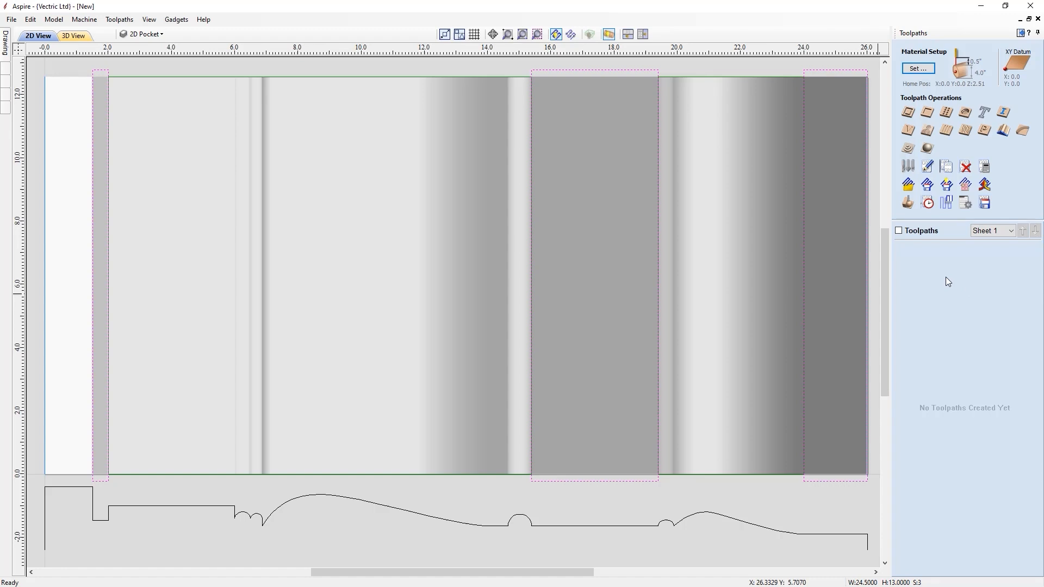
# Select all vectors on the 3D Boundary layer and start a Rough Machining Toolpath limited to them
pyautogui.click(170, 37)
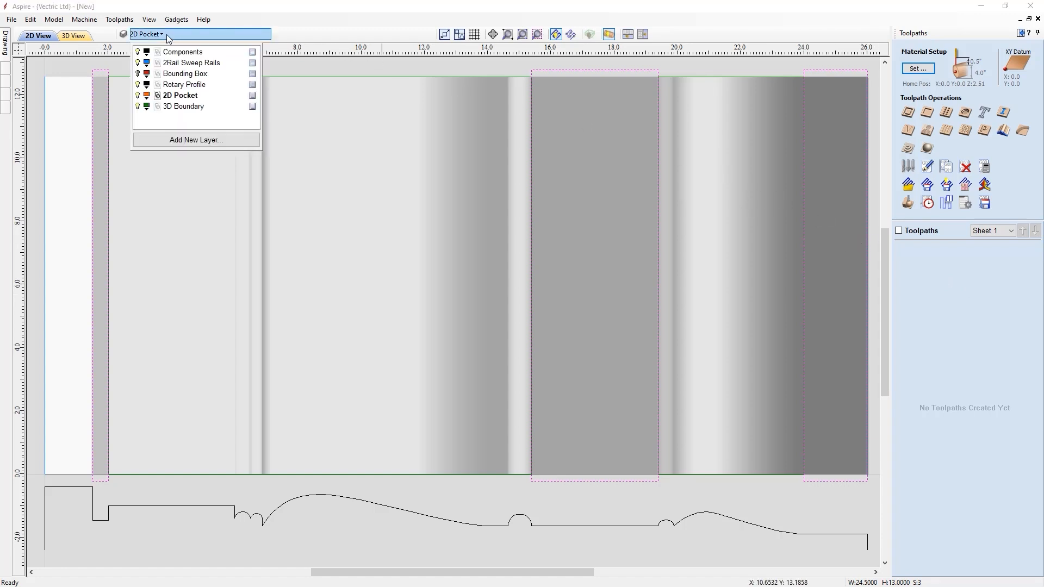
pyautogui.click(158, 108)
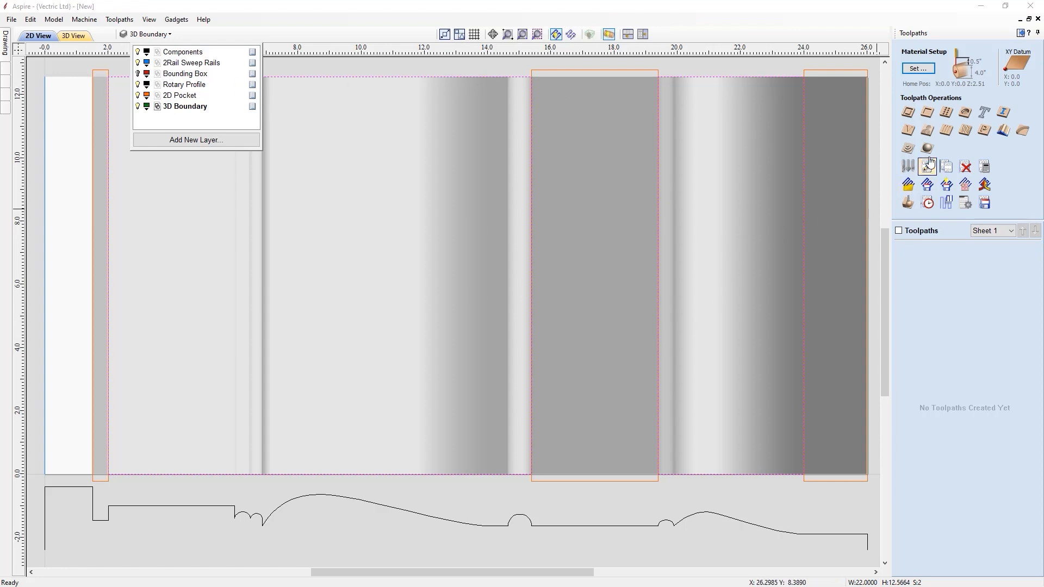
pyautogui.click(908, 150)
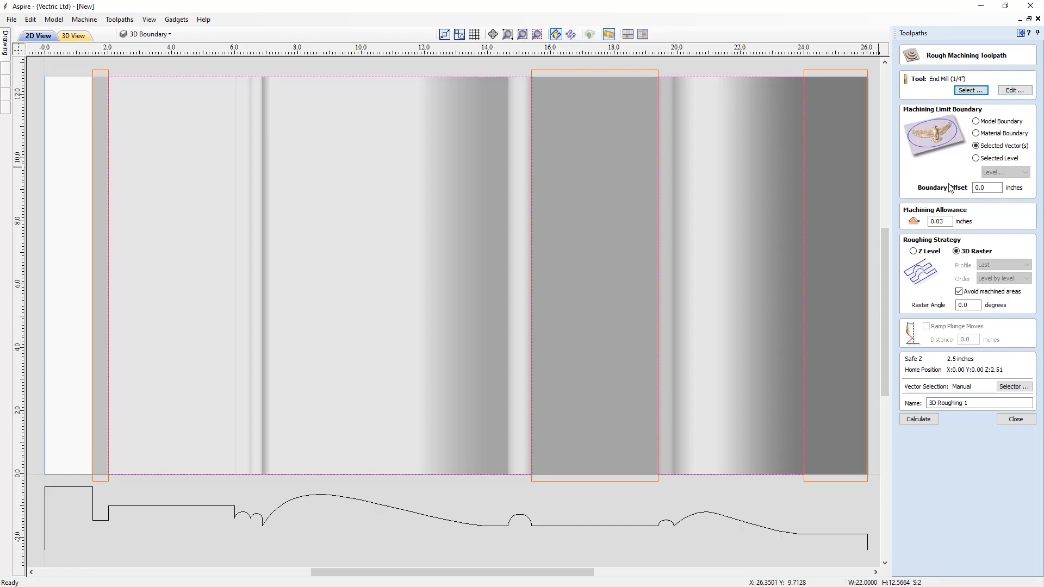
# Edit the roughing toolpath's 1/4 inch end mill to use a pass depth of 0.25 inches
pyautogui.click(1015, 91)
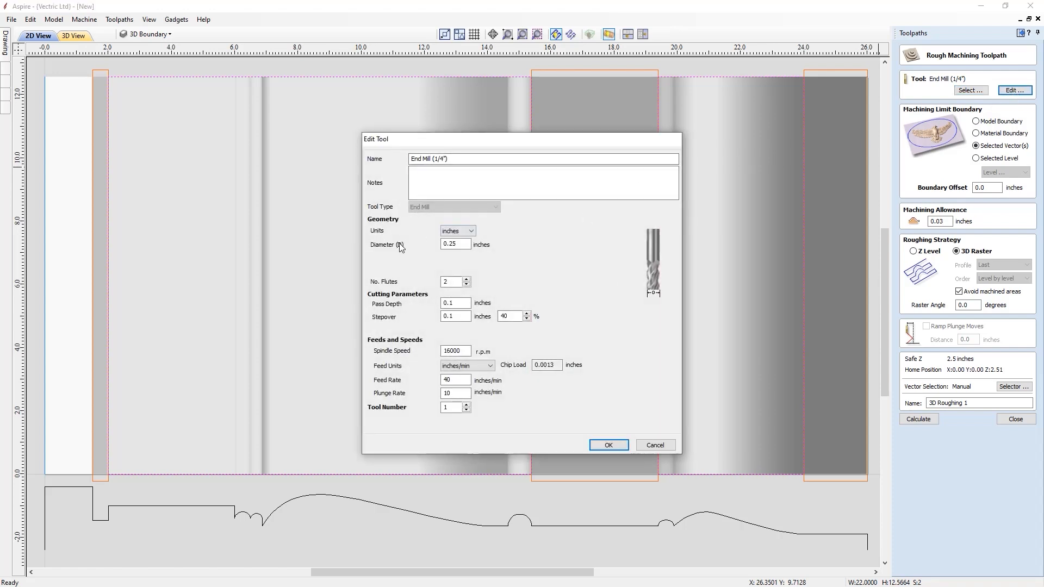
pyautogui.click(455, 244)
pyautogui.click(450, 282)
pyautogui.click(457, 303)
pyautogui.write('25')
pyautogui.click(609, 445)
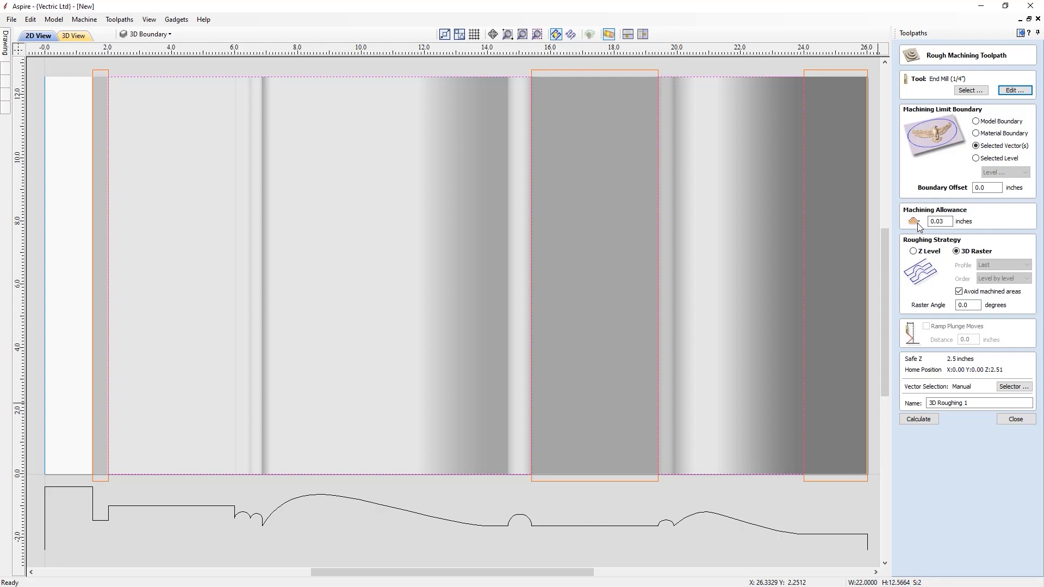
# Set the roughing machining allowance to 0.05 inches and choose the Z Level strategy
pyautogui.moveTo(942, 221); pyautogui.dragTo(946, 222)
pyautogui.write('5')
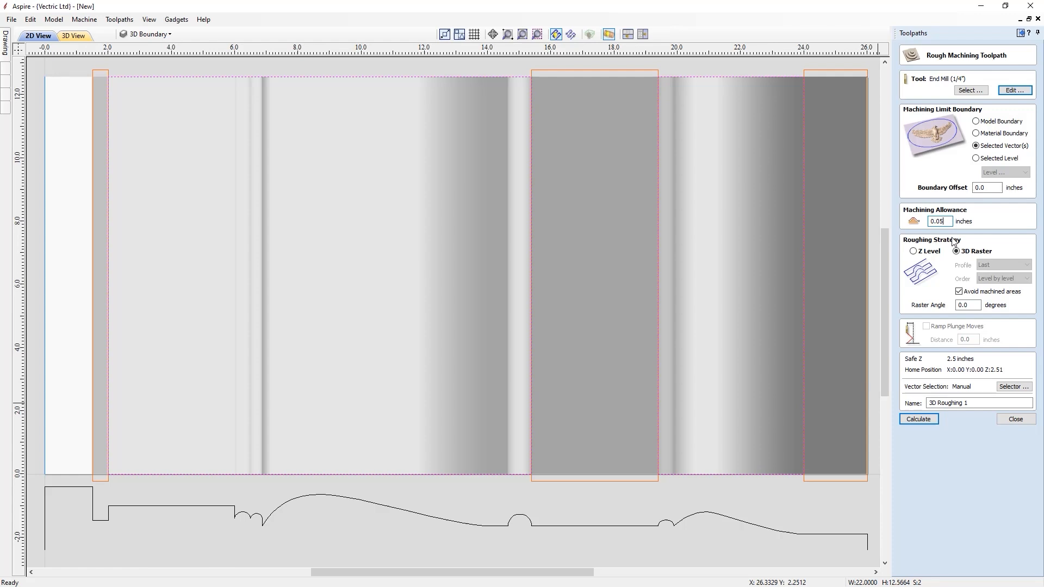
pyautogui.click(913, 253)
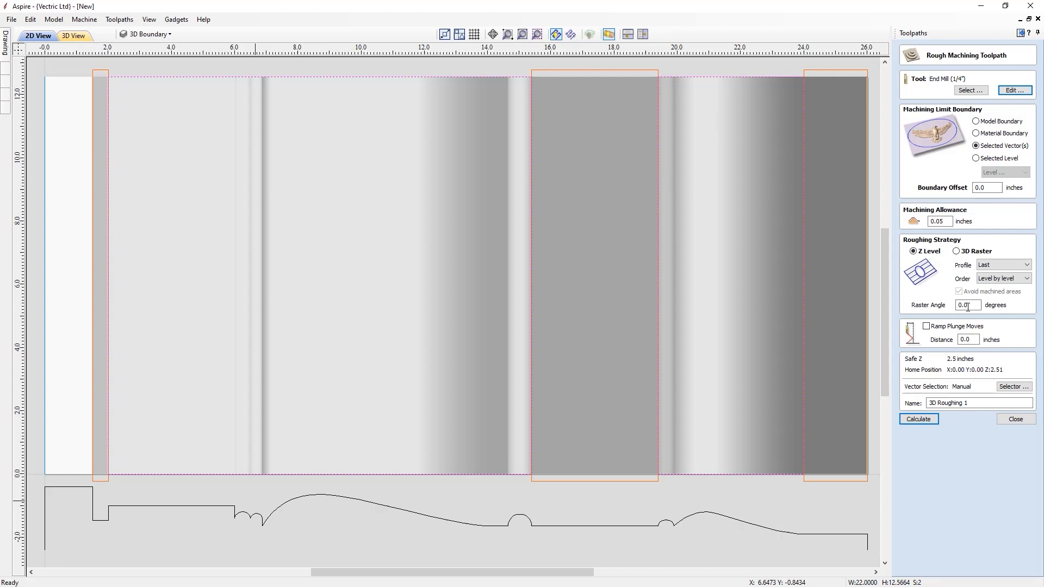
# Tile the 2D and 3D views one above the other and examine the spindle model along its length
pyautogui.click(628, 35)
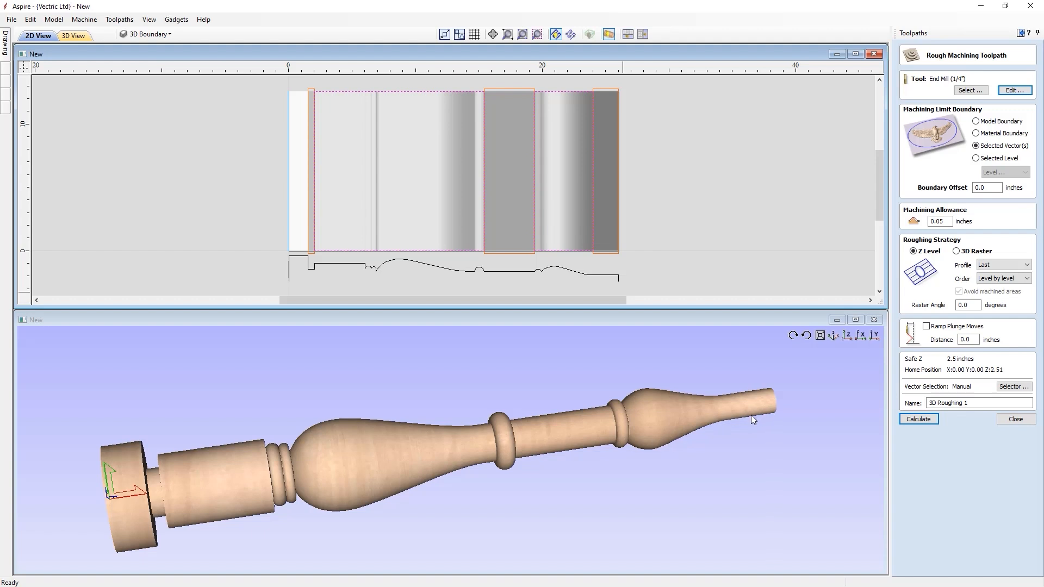
pyautogui.click(537, 434)
pyautogui.moveTo(464, 438); pyautogui.dragTo(527, 421)
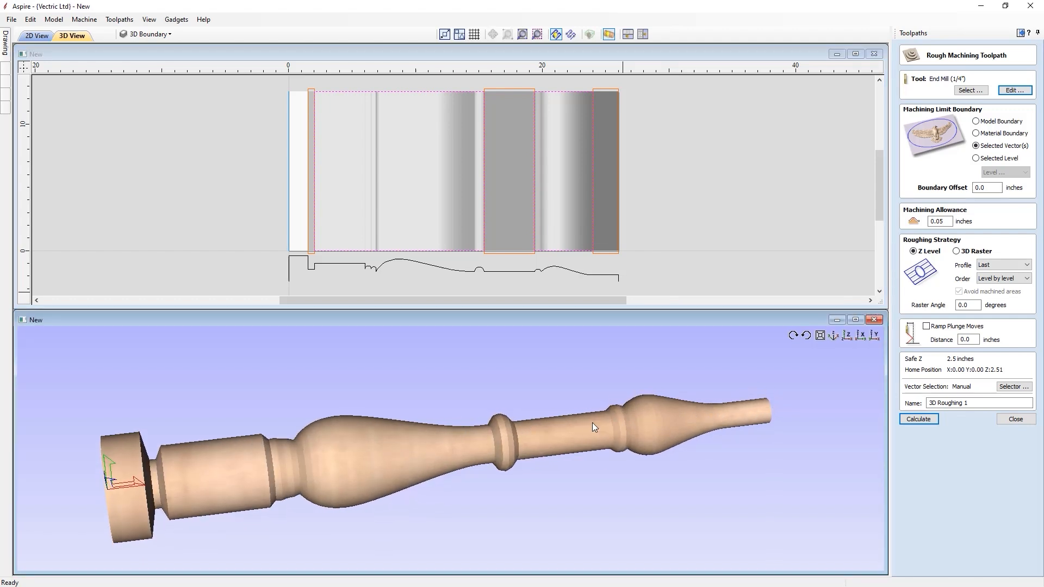
pyautogui.moveTo(502, 431); pyautogui.dragTo(435, 438)
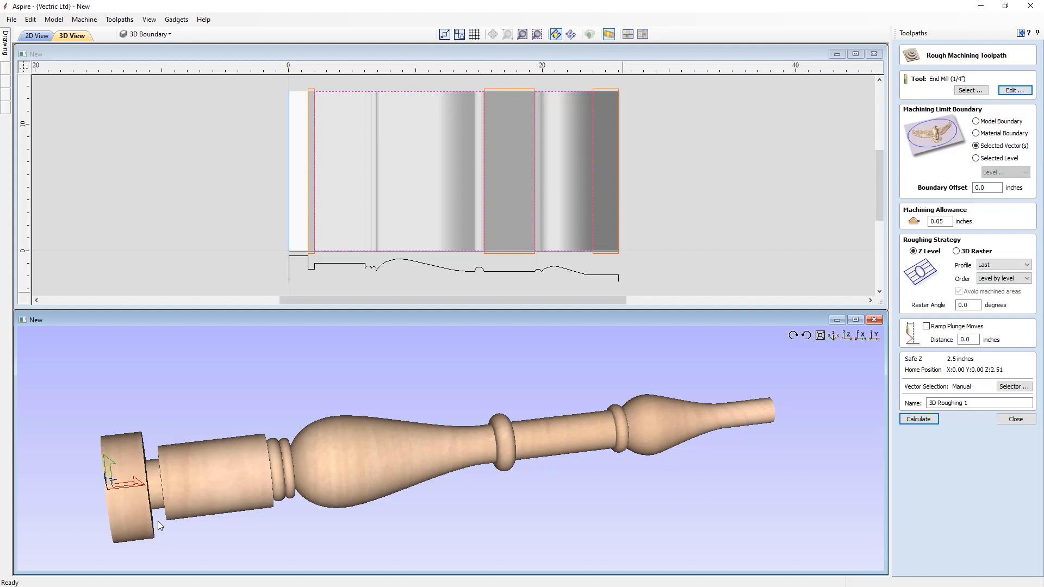
# Try a 90 degree raster angle for the roughing, compare it with the spindle's orientation, and return the angle to 0.0 degrees
pyautogui.click(972, 305)
pyautogui.write('90')
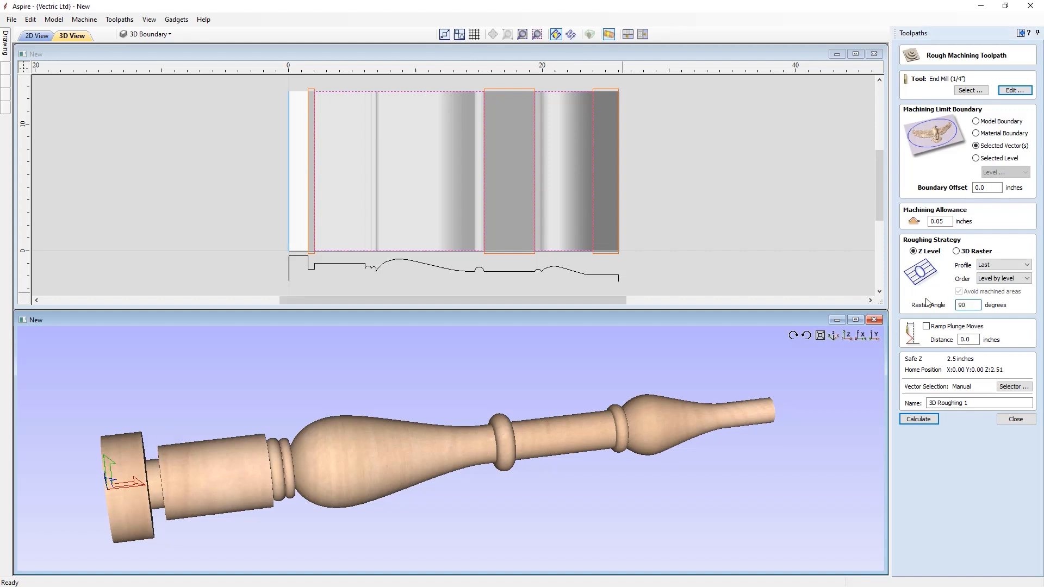
pyautogui.moveTo(173, 498); pyautogui.dragTo(126, 497)
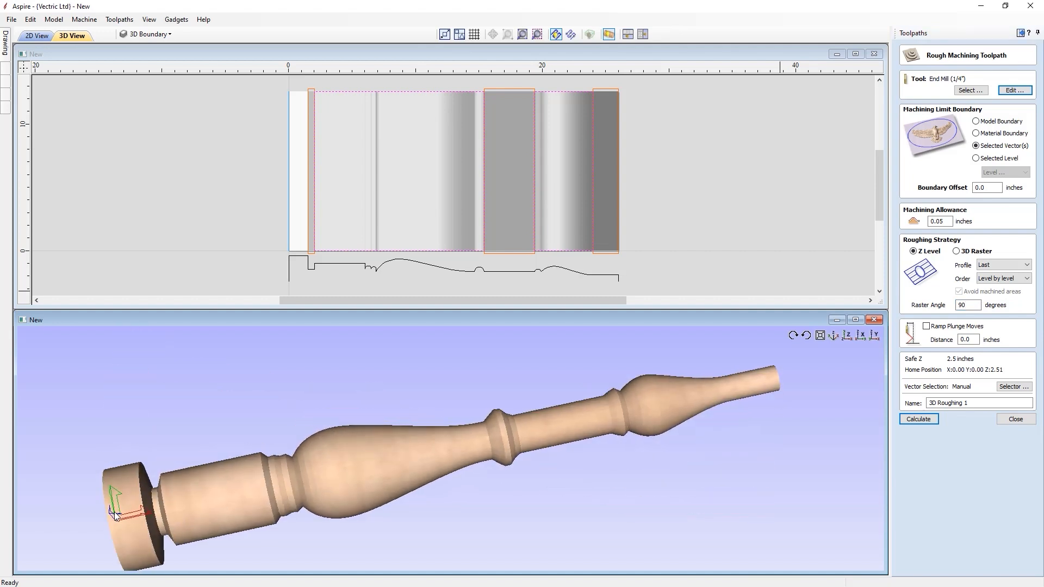
pyautogui.moveTo(278, 524); pyautogui.dragTo(220, 387)
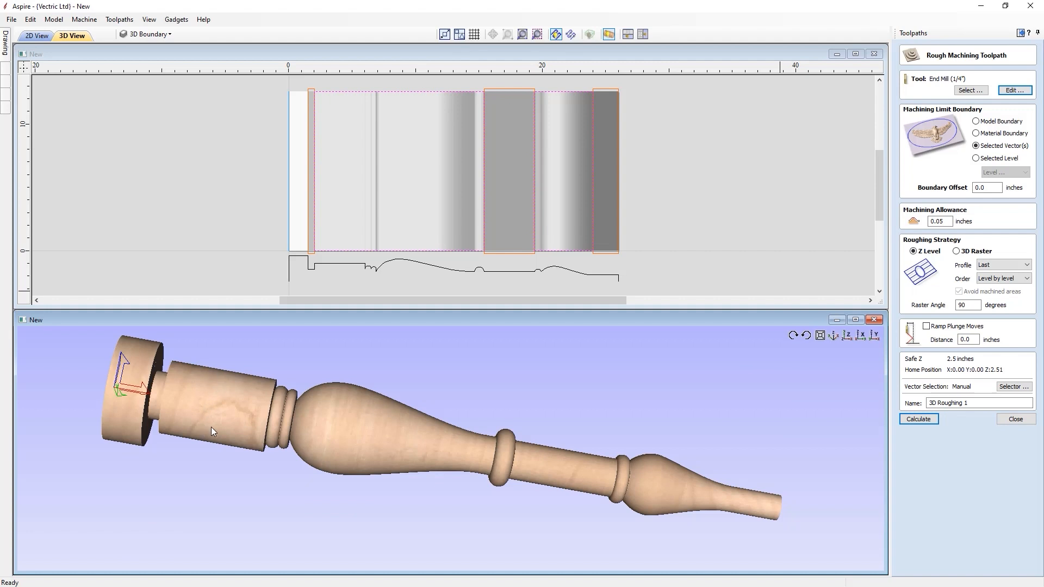
pyautogui.doubleClick(968, 304)
pyautogui.write('0.')
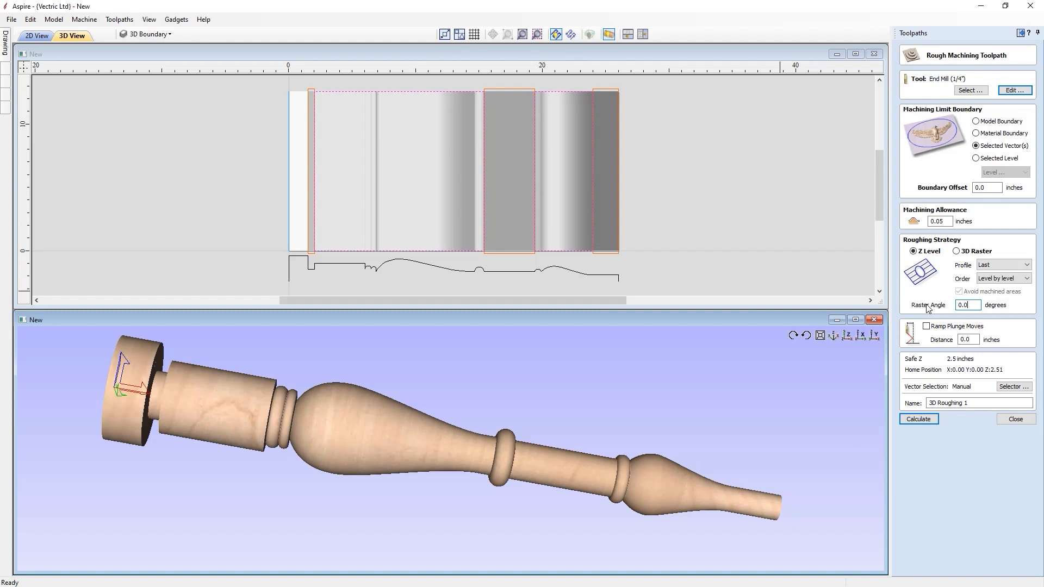
# Set the roughing order to Depth first, name the toolpath 3D Roughing and calculate it
pyautogui.click(847, 335)
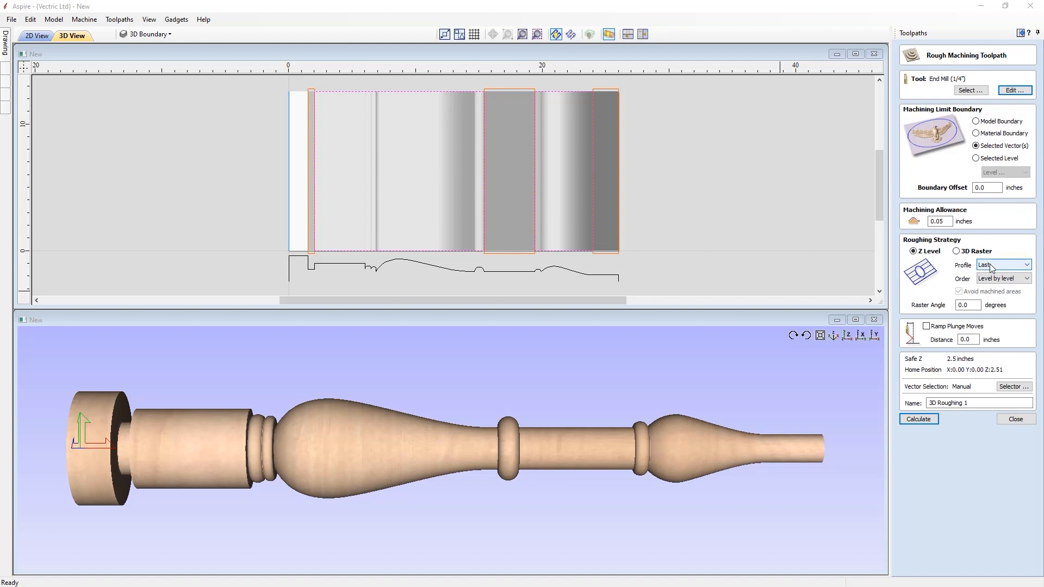
pyautogui.click(995, 278)
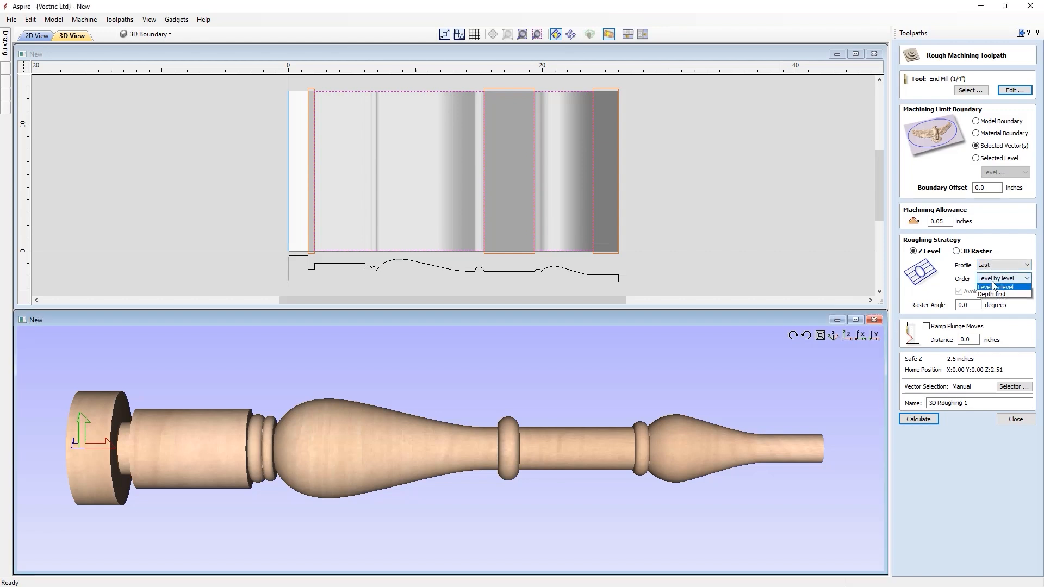
pyautogui.click(999, 295)
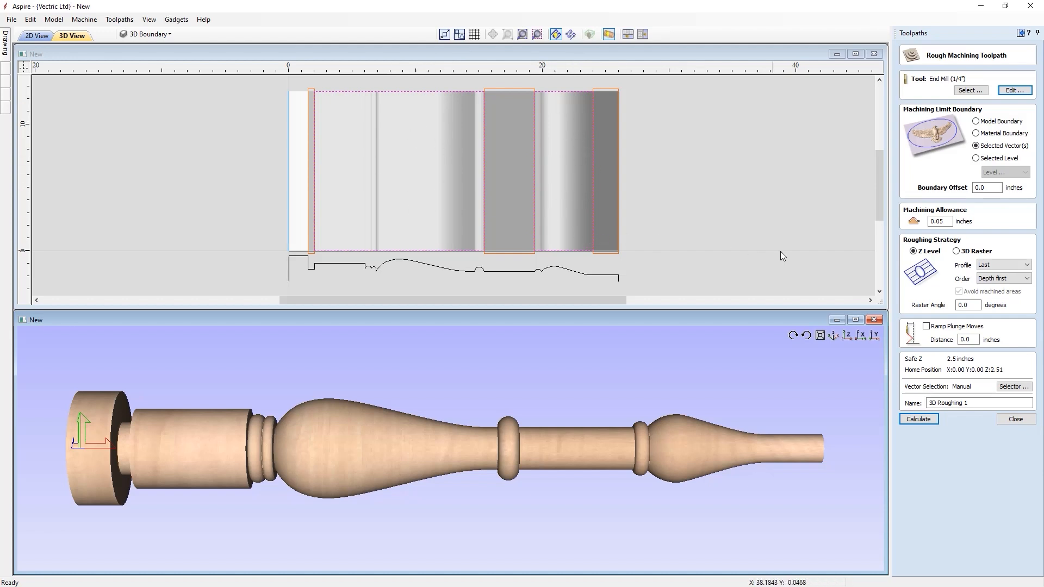
pyautogui.click(976, 403)
pyautogui.click(918, 419)
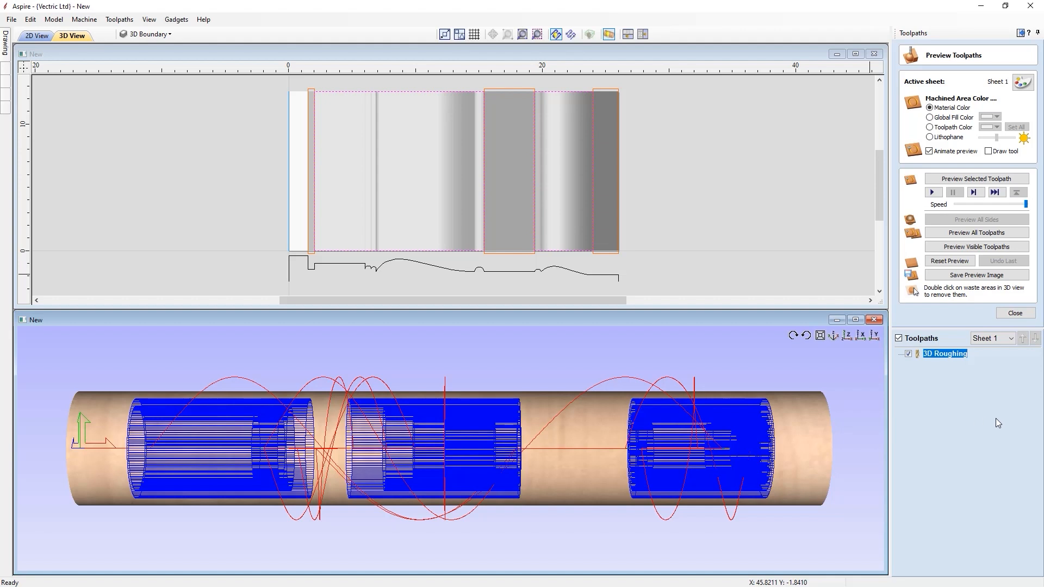
# Preview the 3D Roughing toolpath in an enlarged 3D view and examine the stepped cuts along the wrapped spindle
pyautogui.click(854, 320)
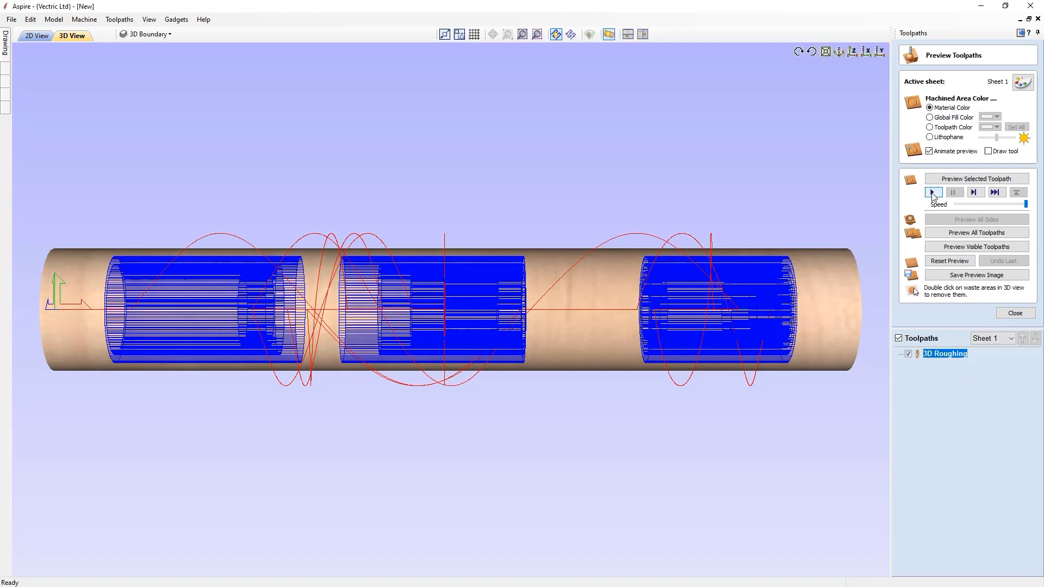
pyautogui.click(969, 179)
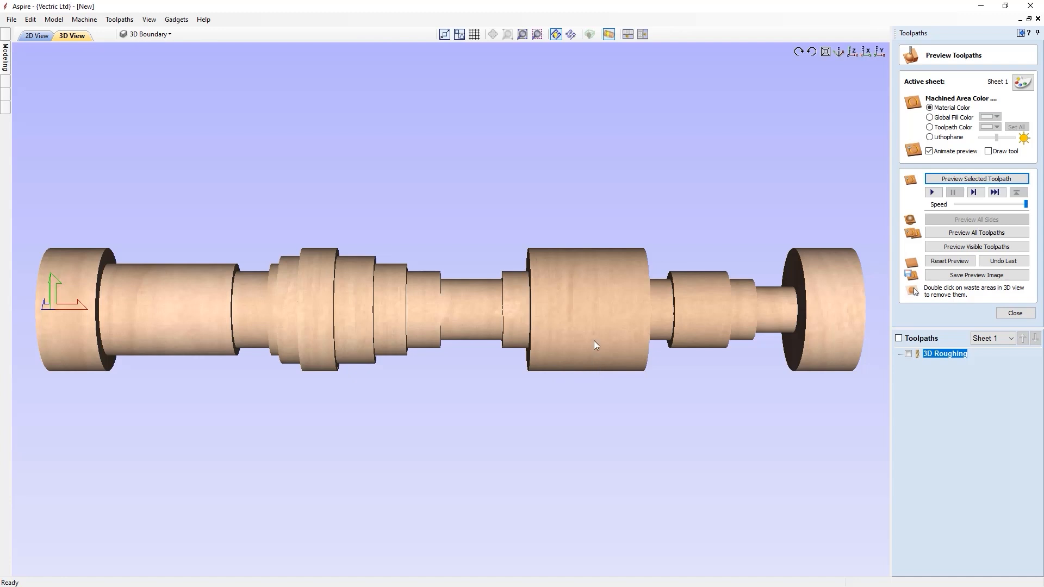
pyautogui.moveTo(588, 335); pyautogui.dragTo(609, 321)
pyautogui.moveTo(628, 302); pyautogui.dragTo(604, 318)
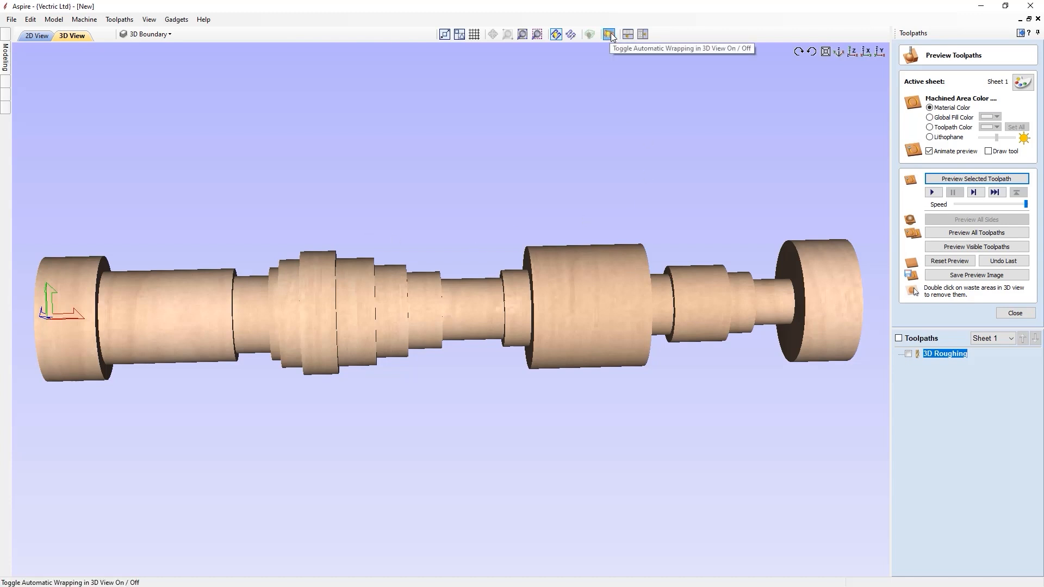
# Turn off automatic wrapping in the 3D view to show the roughed part flat, and close the toolpath preview
pyautogui.moveTo(576, 295); pyautogui.dragTo(611, 82)
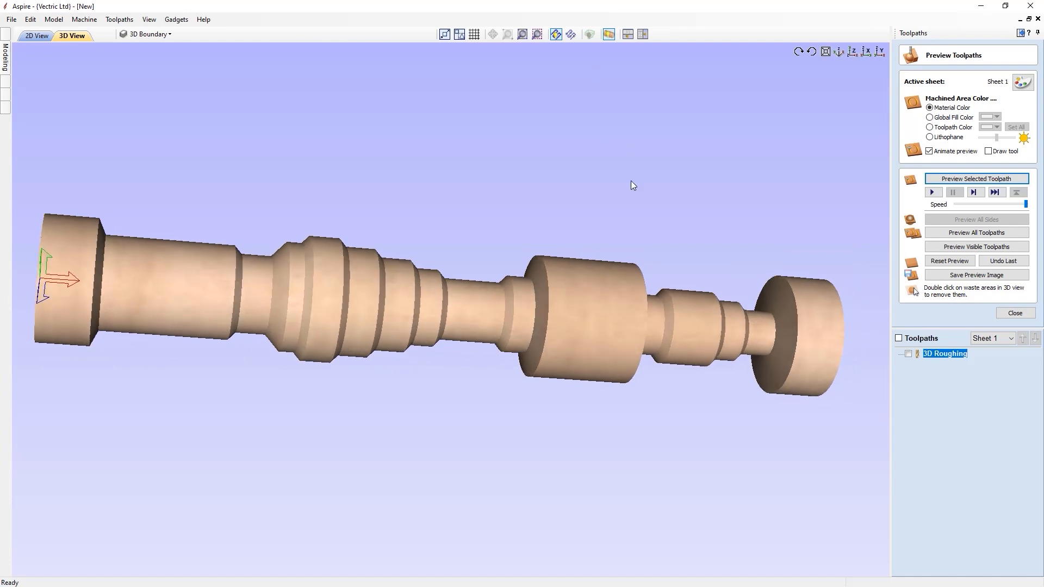
pyautogui.moveTo(664, 193); pyautogui.dragTo(644, 121)
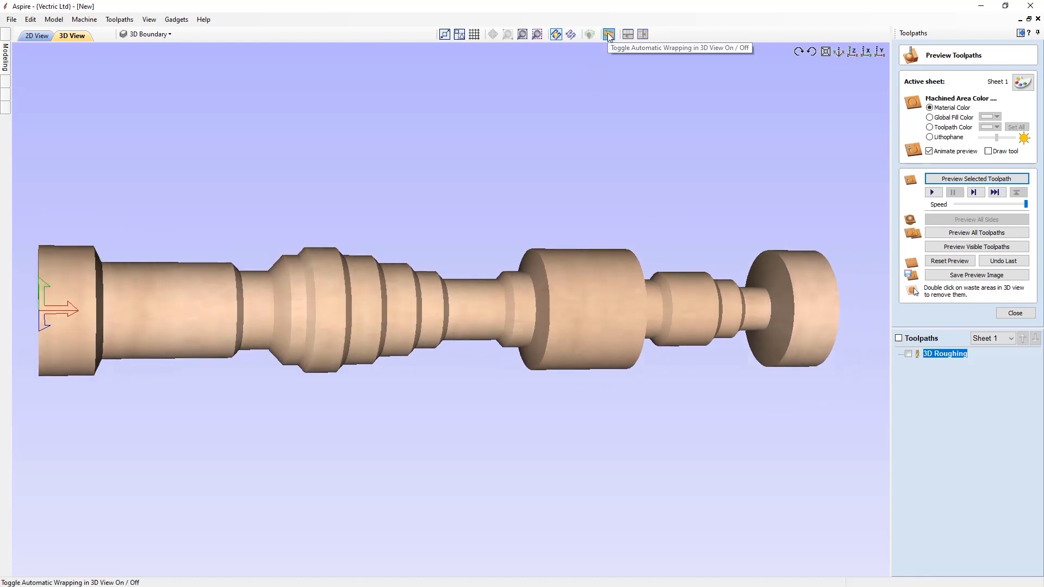
pyautogui.click(608, 35)
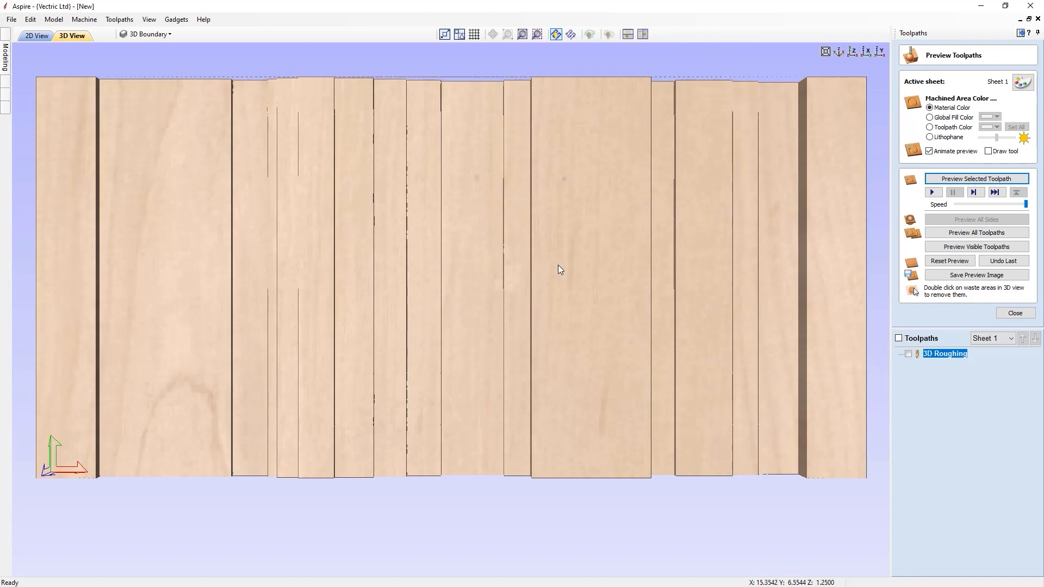
pyautogui.click(1015, 313)
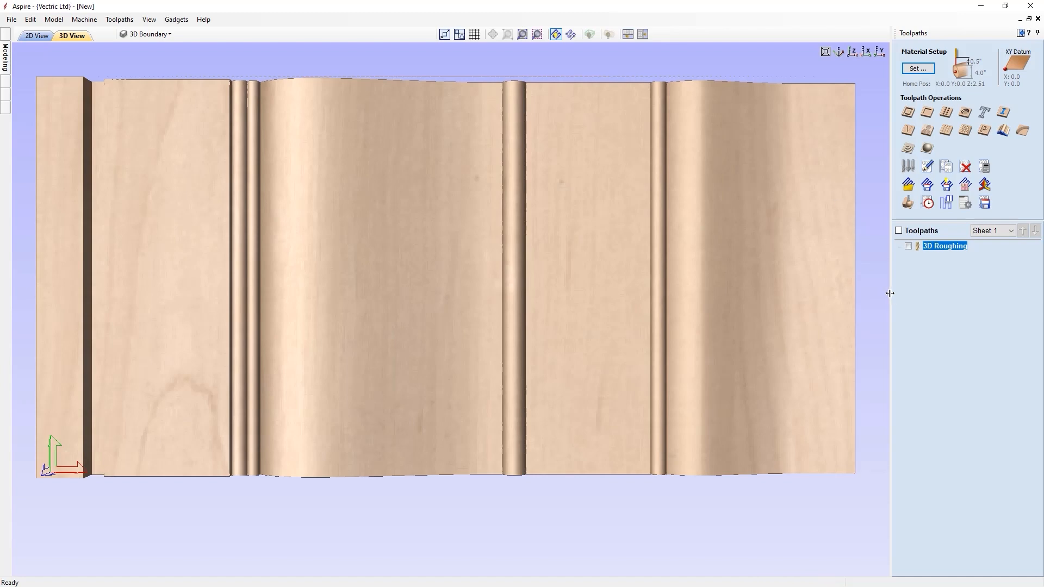
# In the 2D view, measure the depth from the head block's corner to the floor of the narrow recess beside it
pyautogui.click(1021, 33)
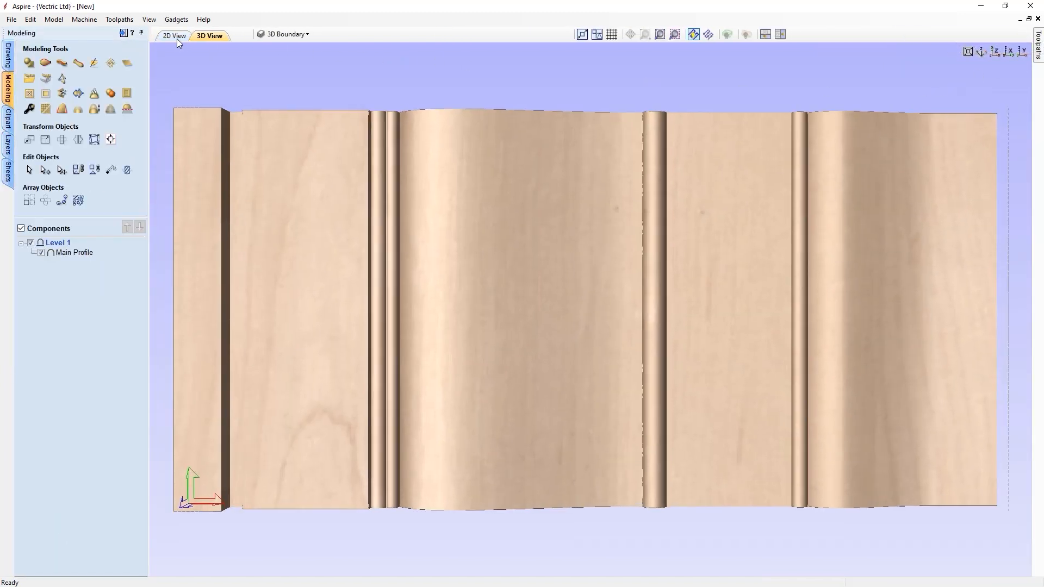
pyautogui.click(175, 36)
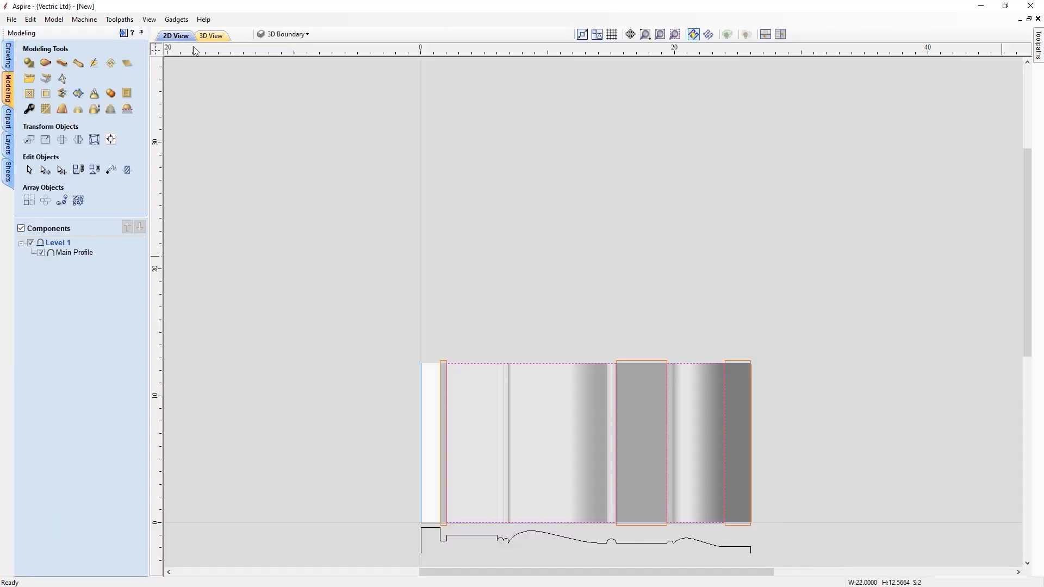
pyautogui.click(660, 36)
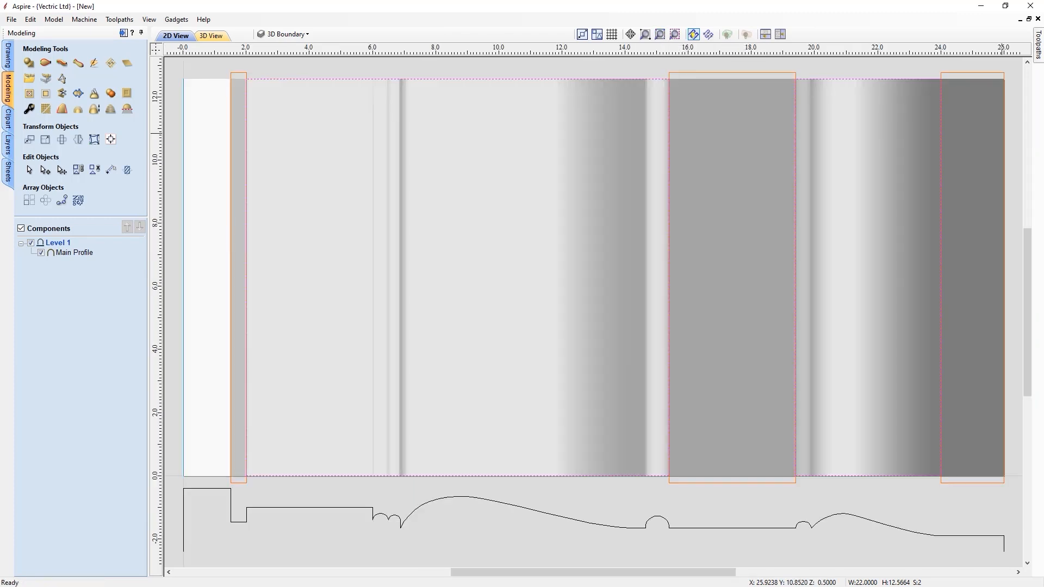
pyautogui.click(8, 55)
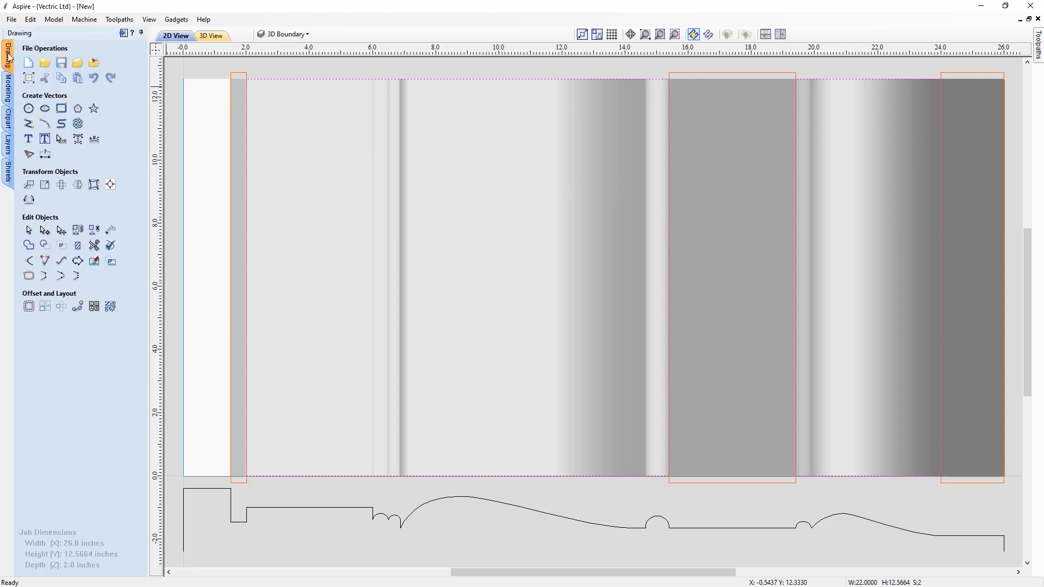
pyautogui.click(110, 232)
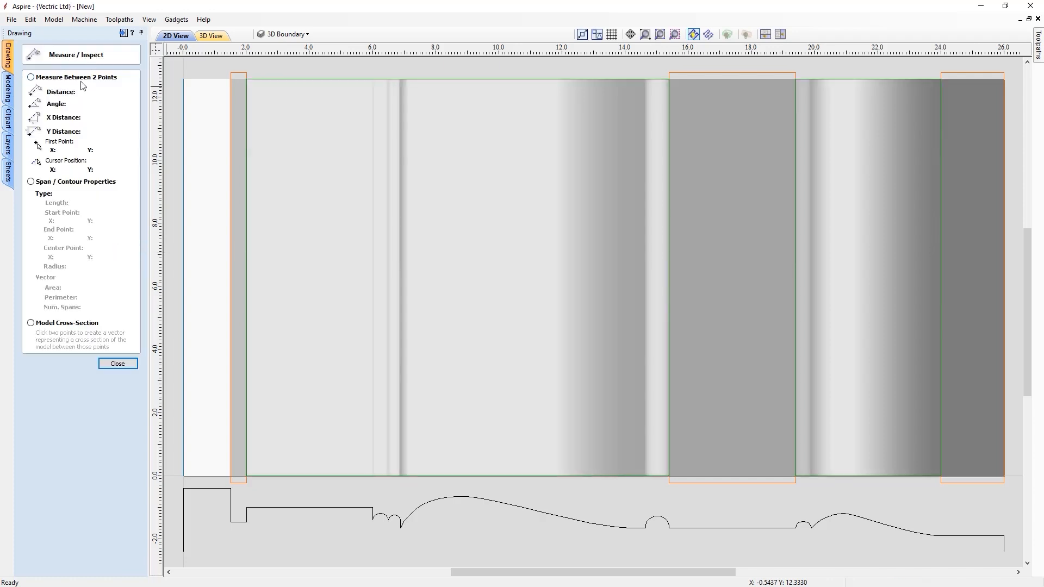
pyautogui.click(32, 77)
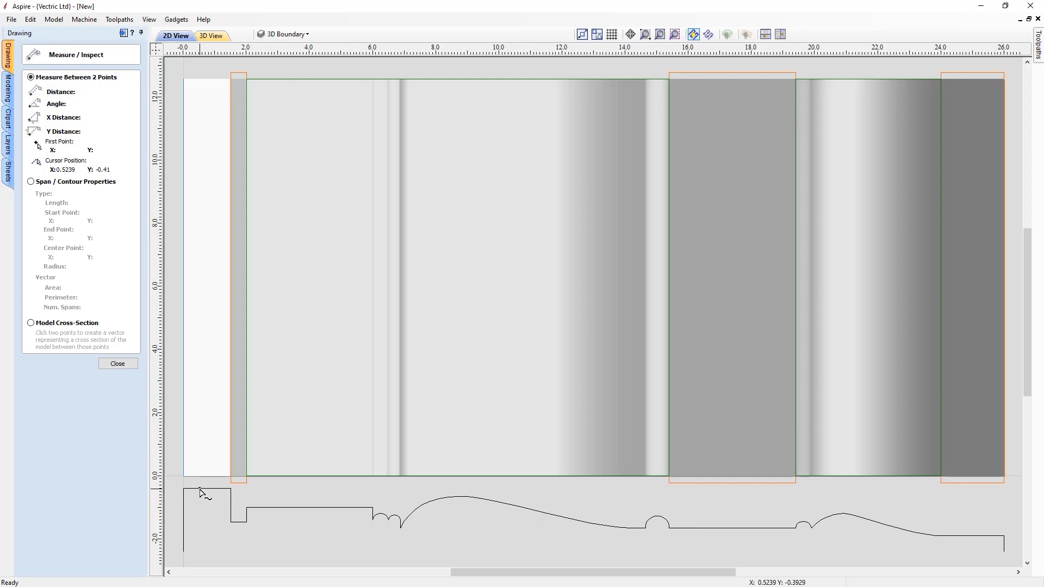
pyautogui.click(230, 489)
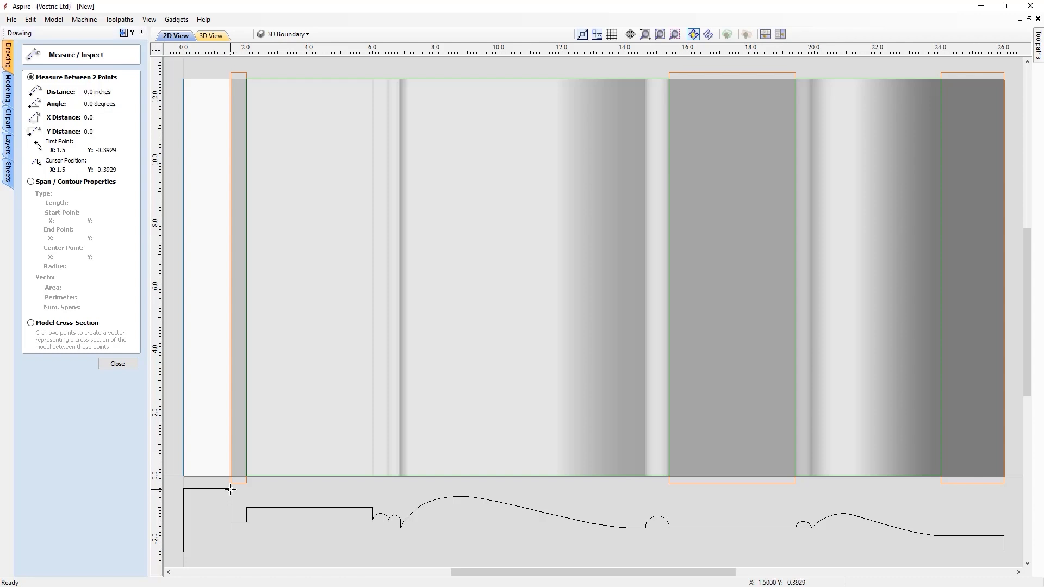
pyautogui.click(230, 523)
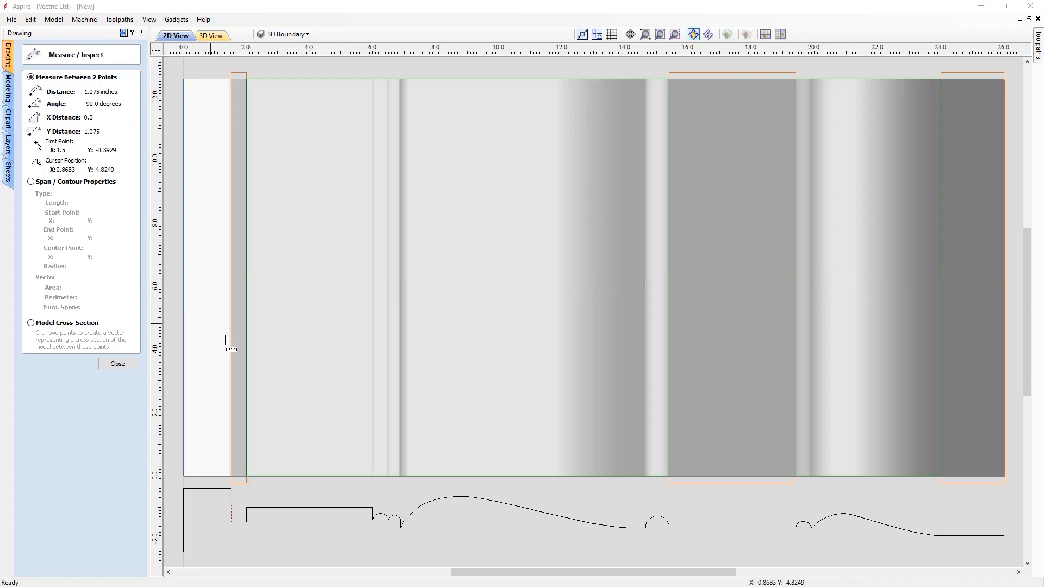
# Measure from the head block's corner down to the middle flat section and to the profile's thin far end
pyautogui.click(230, 488)
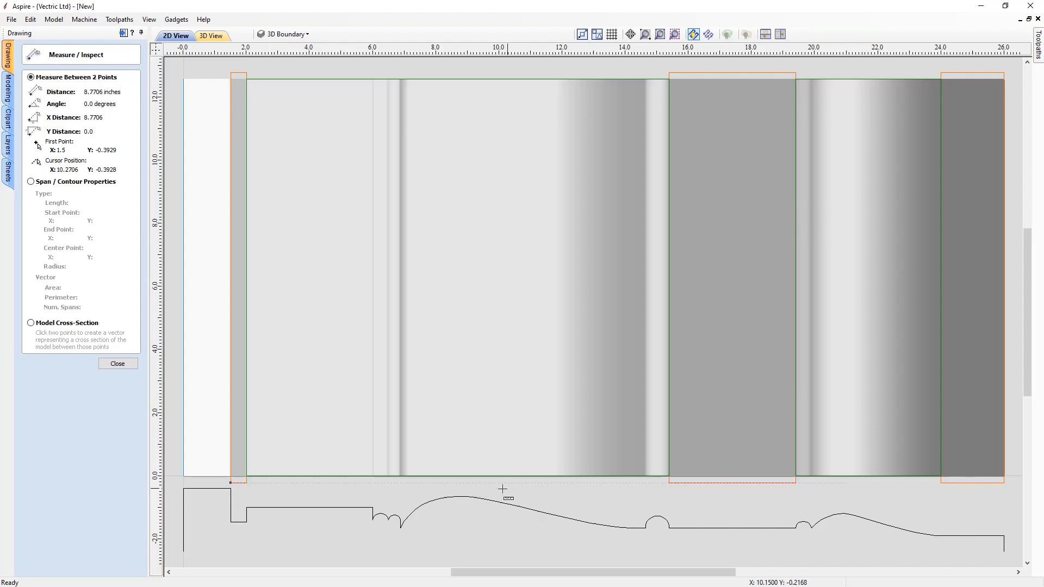
pyautogui.click(668, 530)
pyautogui.moveTo(230, 488); pyautogui.dragTo(1002, 536)
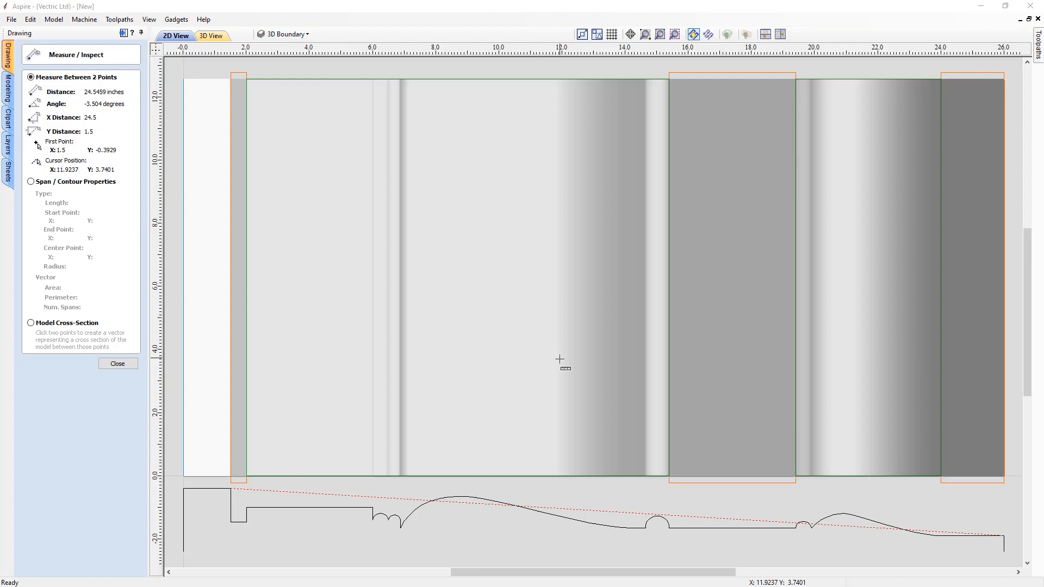
pyautogui.click(118, 363)
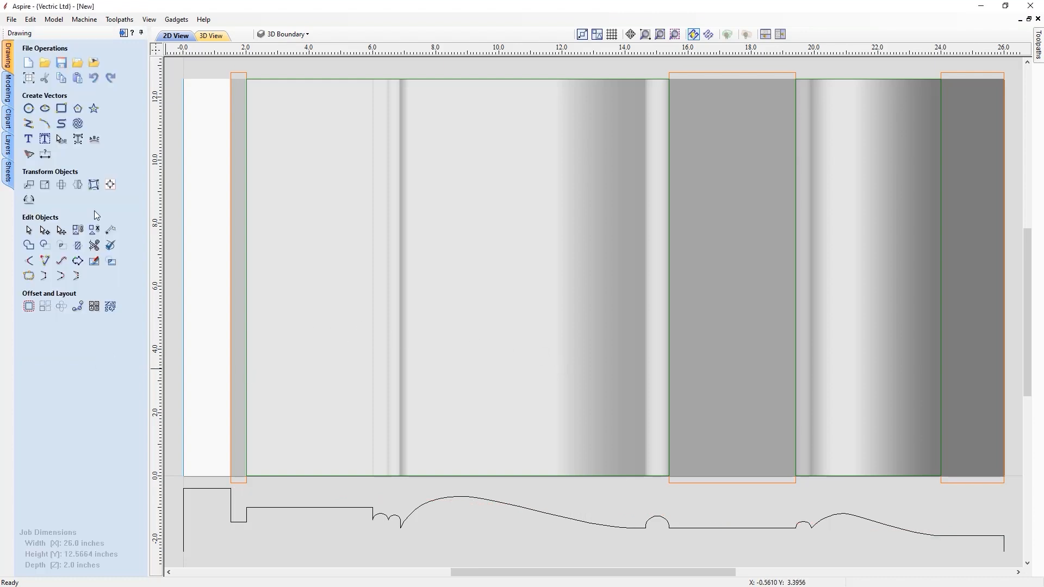
# Start a pocket toolpath on the narrow rectangle beside the head block with a 1.075 inch cut depth
pyautogui.click(123, 32)
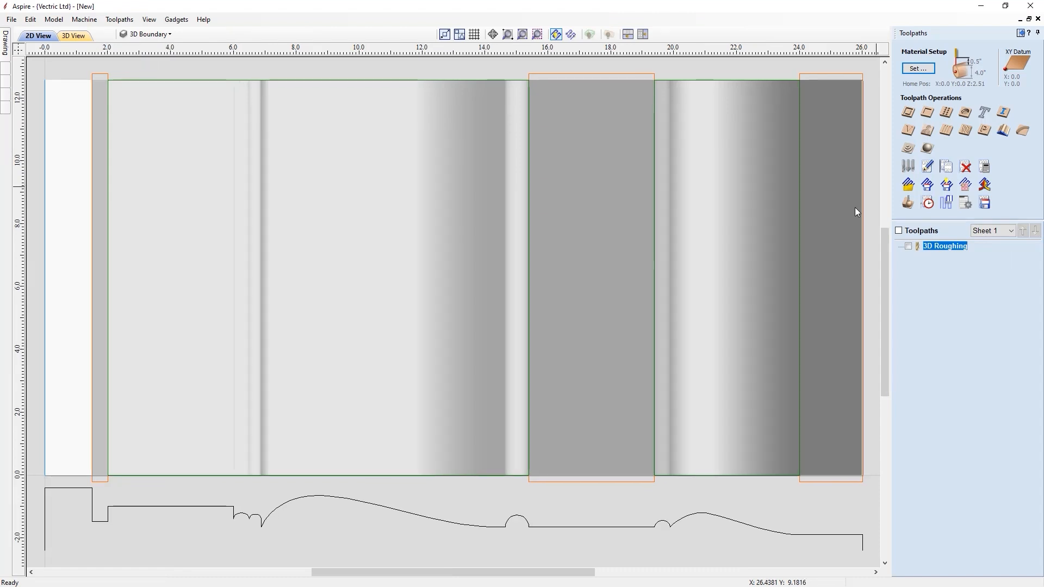
pyautogui.click(93, 88)
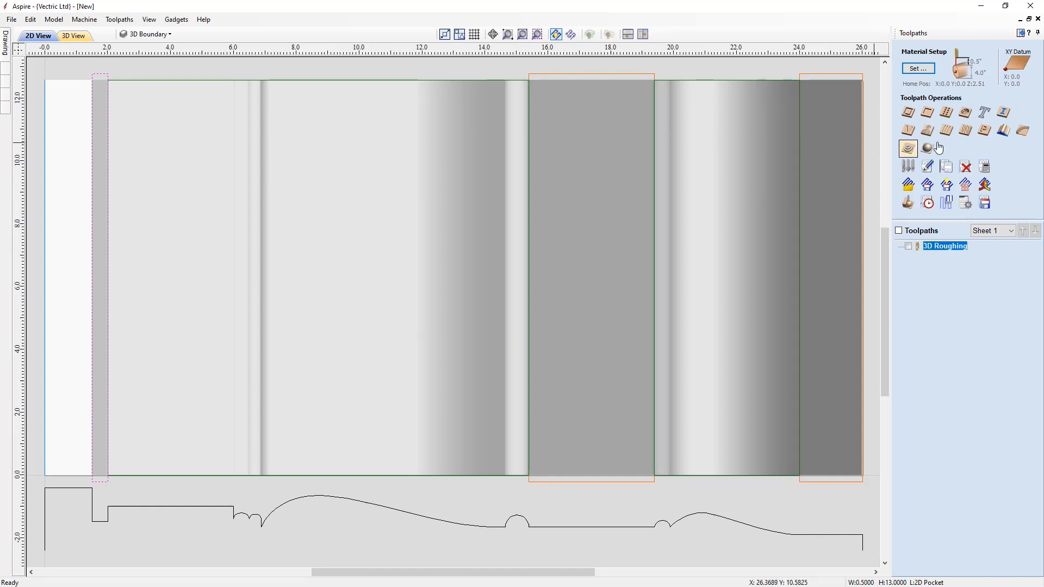
pyautogui.click(930, 116)
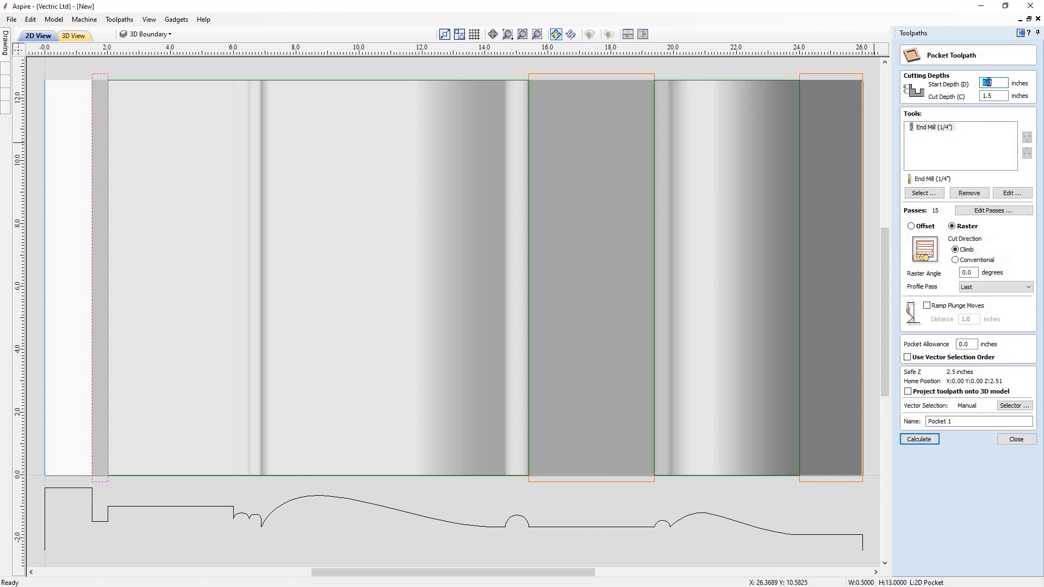
pyautogui.press('Tab')
# Edit the pocket toolpath's 1/4 inch end mill to use a pass depth of 0.25 inches
pyautogui.click(1012, 193)
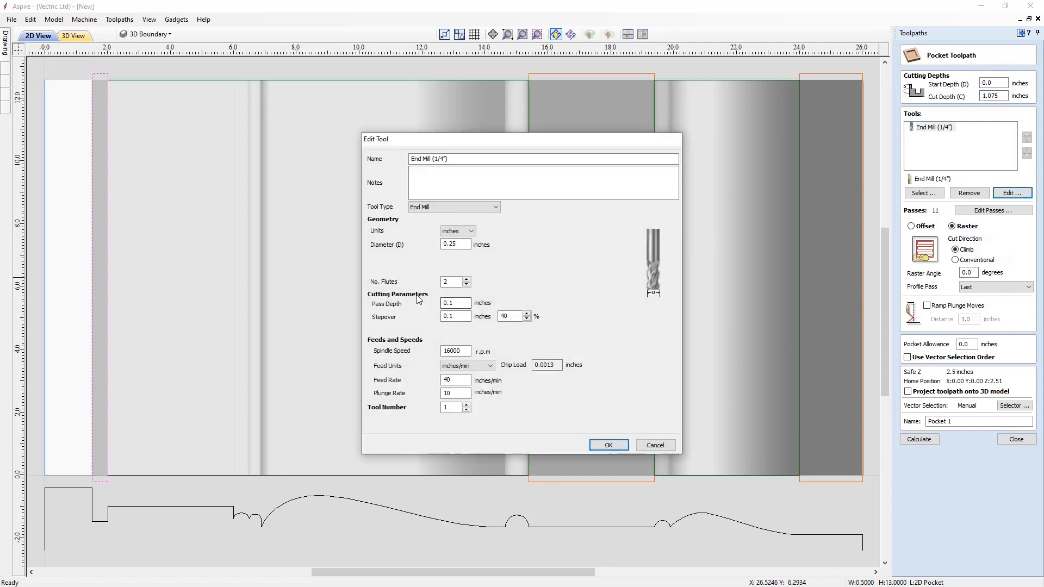
pyautogui.moveTo(450, 303); pyautogui.dragTo(471, 303)
pyautogui.write('25')
pyautogui.click(607, 446)
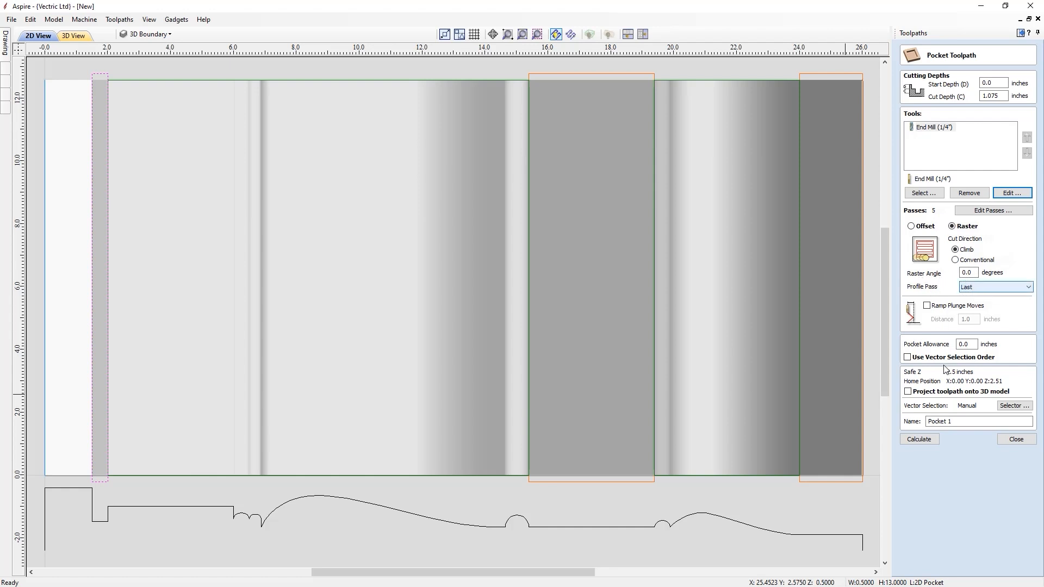
# Calculate the Pocket 1 toolpath for the narrow recess and preview its cut
pyautogui.click(925, 440)
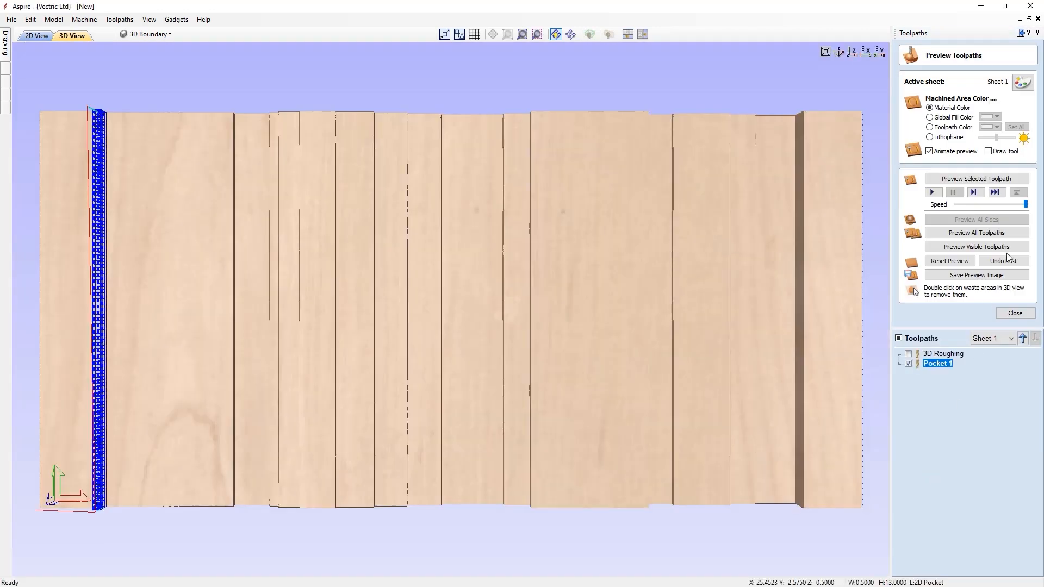
pyautogui.click(976, 179)
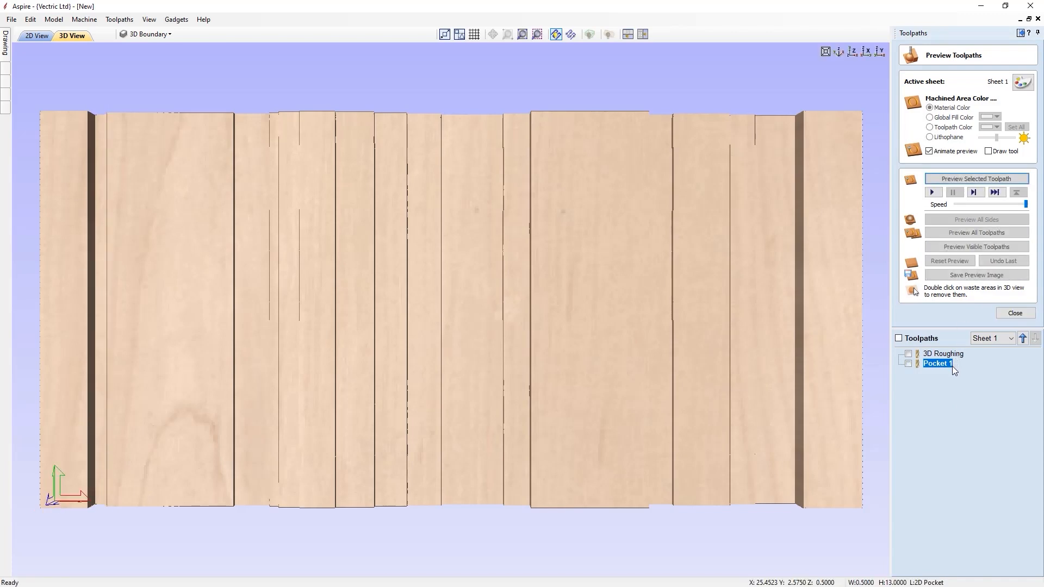
pyautogui.click(1025, 313)
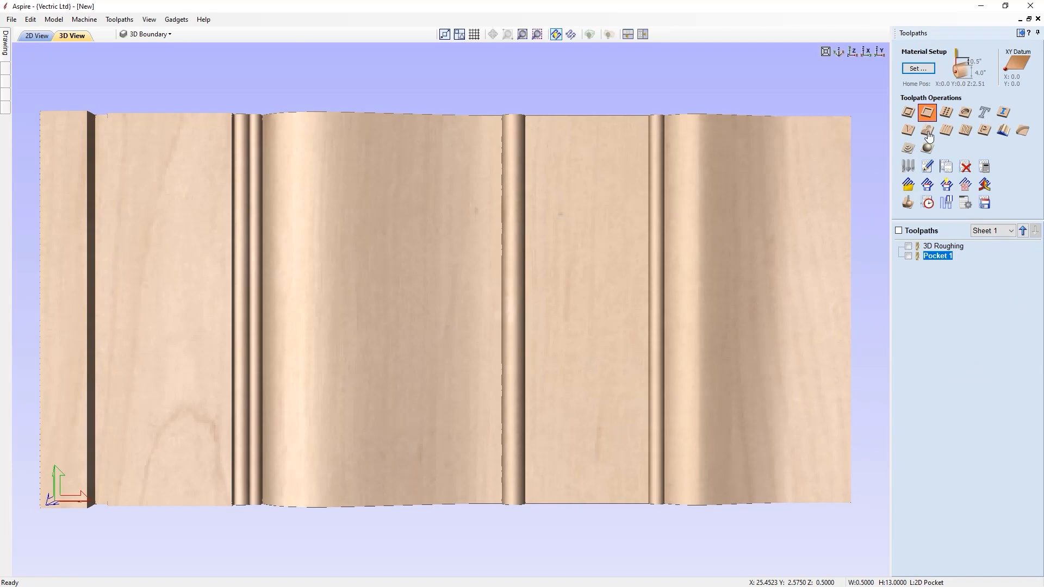
# With both views tiled, create a second pocket toolpath on the middle rectangle with its own cut depth, calculate it and preview the cut
pyautogui.click(927, 114)
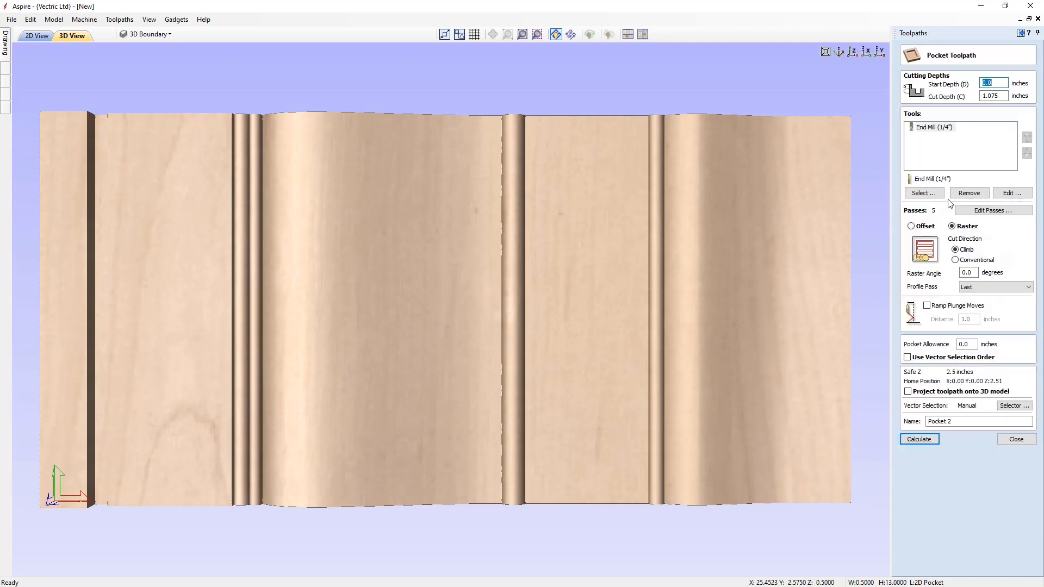
pyautogui.click(628, 35)
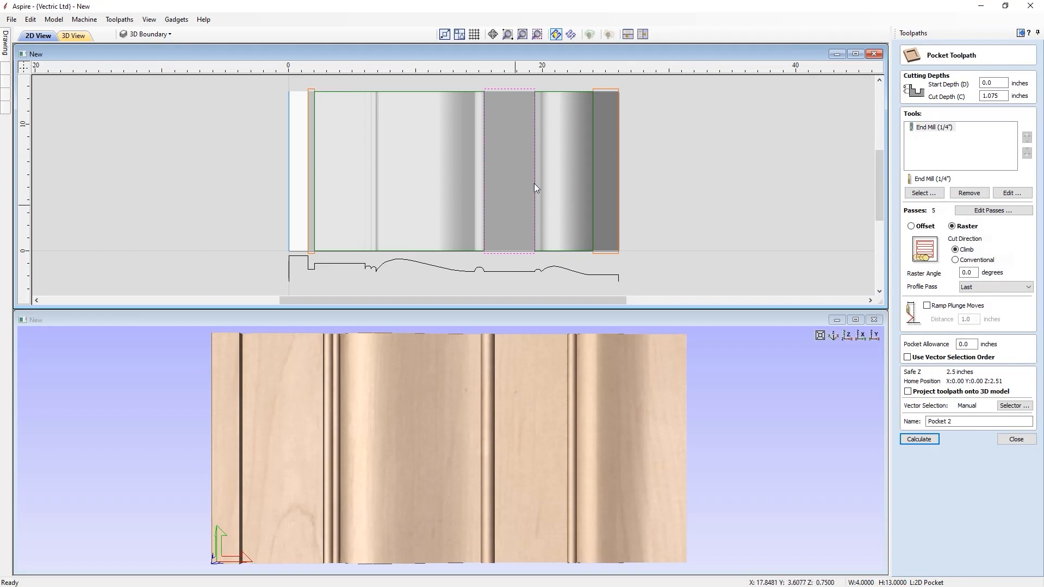
pyautogui.moveTo(985, 97); pyautogui.dragTo(1013, 96)
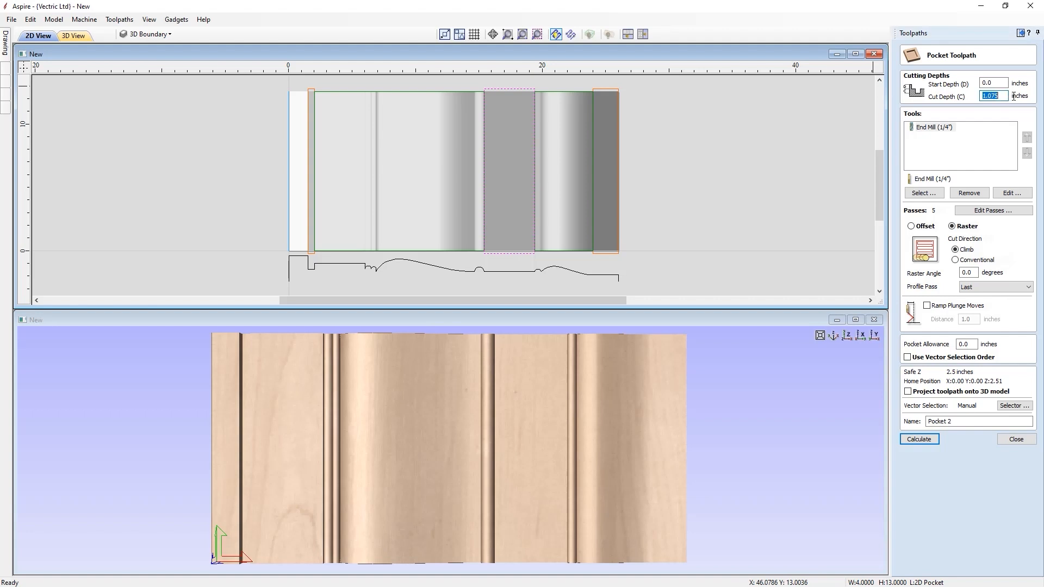
pyautogui.write('1.')
pyautogui.click(920, 440)
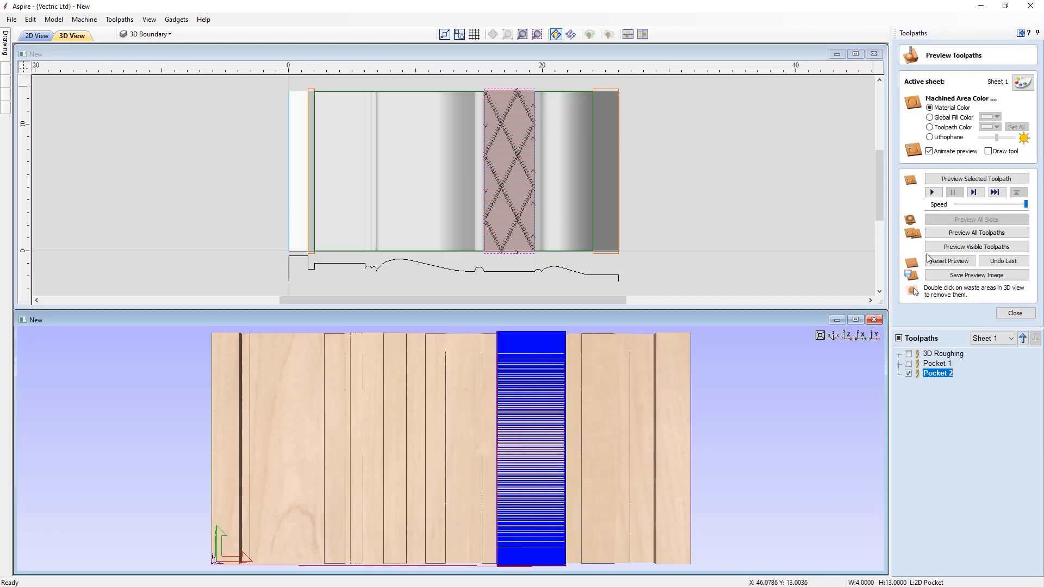
pyautogui.click(959, 178)
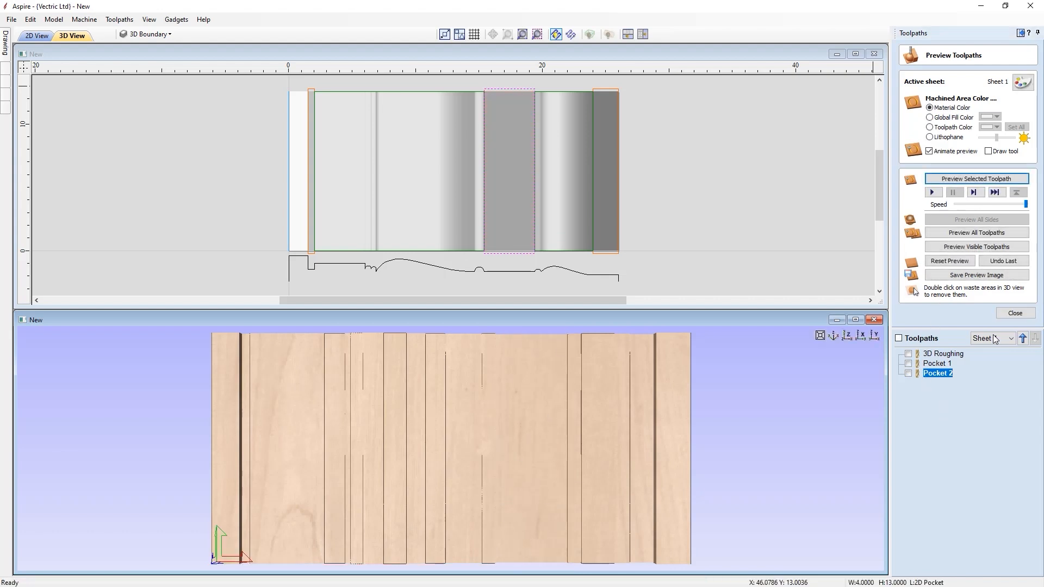
# Create a third pocket toolpath on the rectangle at the spindle's thin end with its own cut depth, calculate it and preview the cut
pyautogui.click(1014, 313)
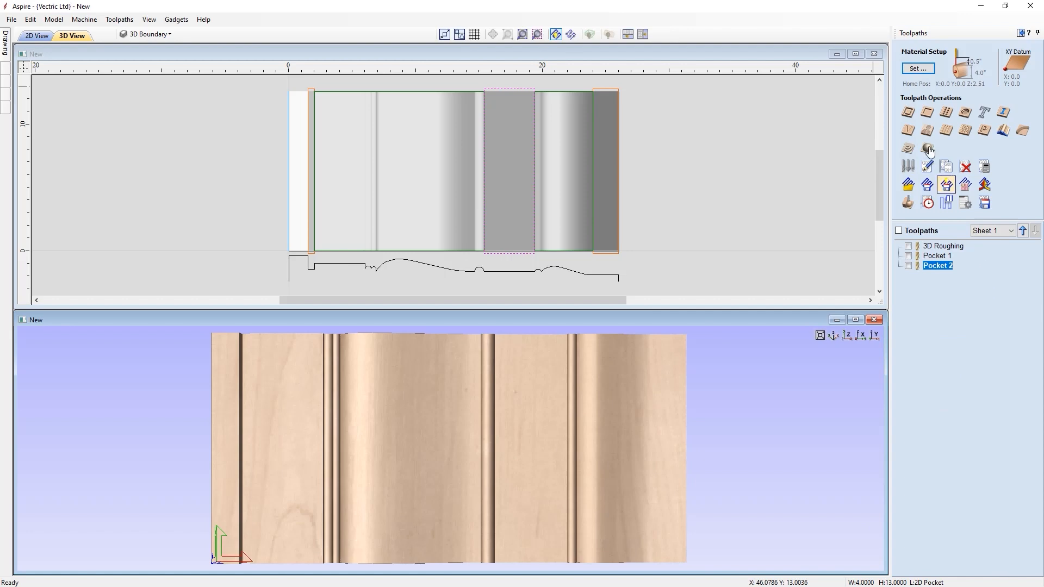
pyautogui.click(928, 114)
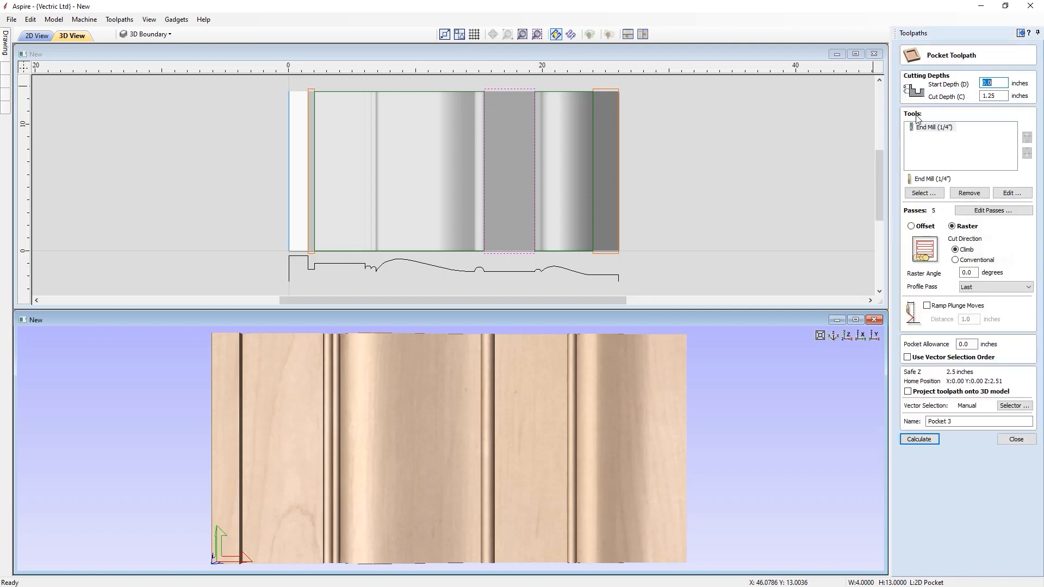
pyautogui.click(617, 90)
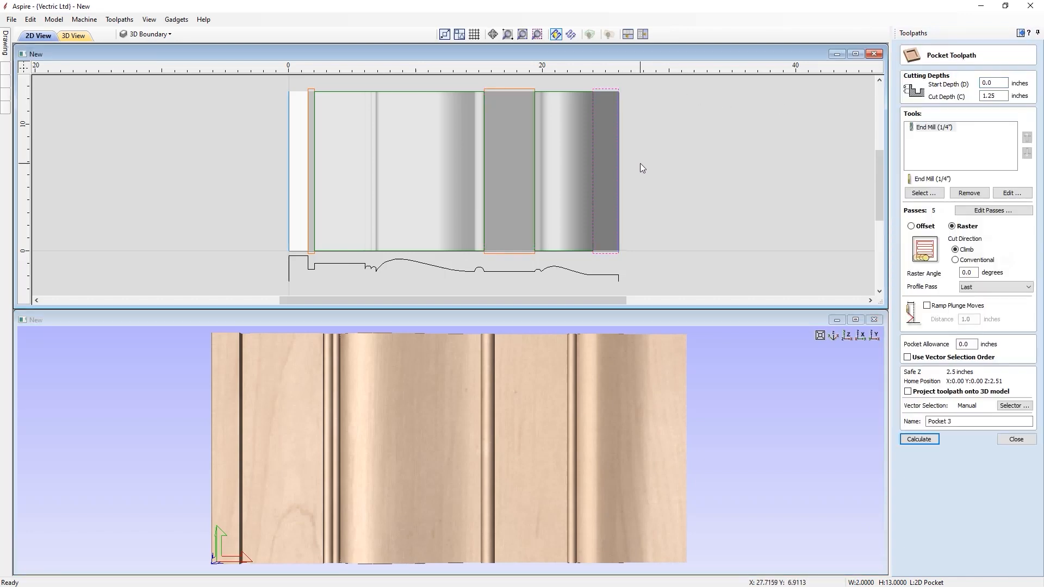
pyautogui.doubleClick(981, 96)
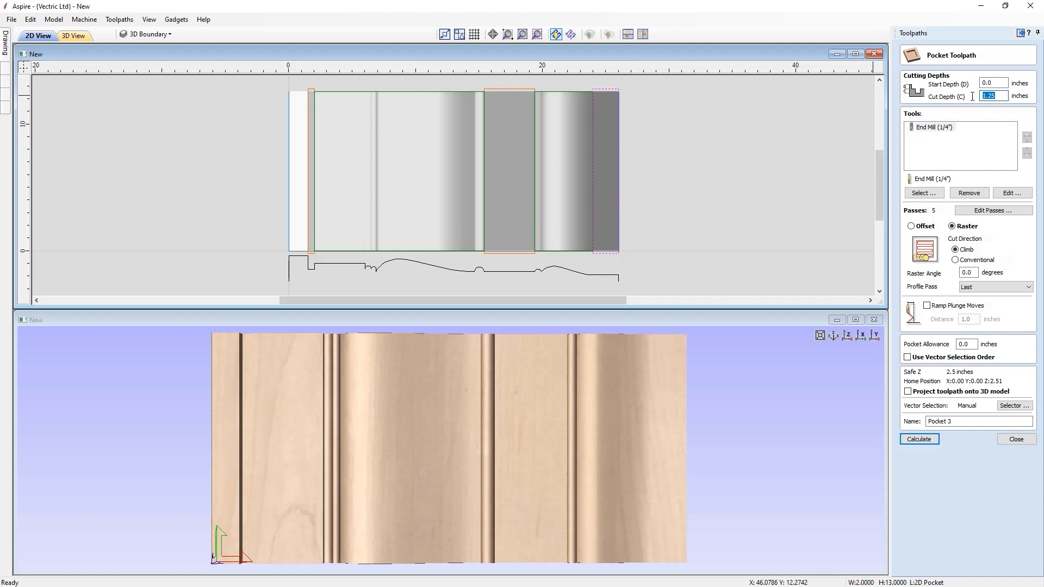
pyautogui.write('1')
pyautogui.click(919, 440)
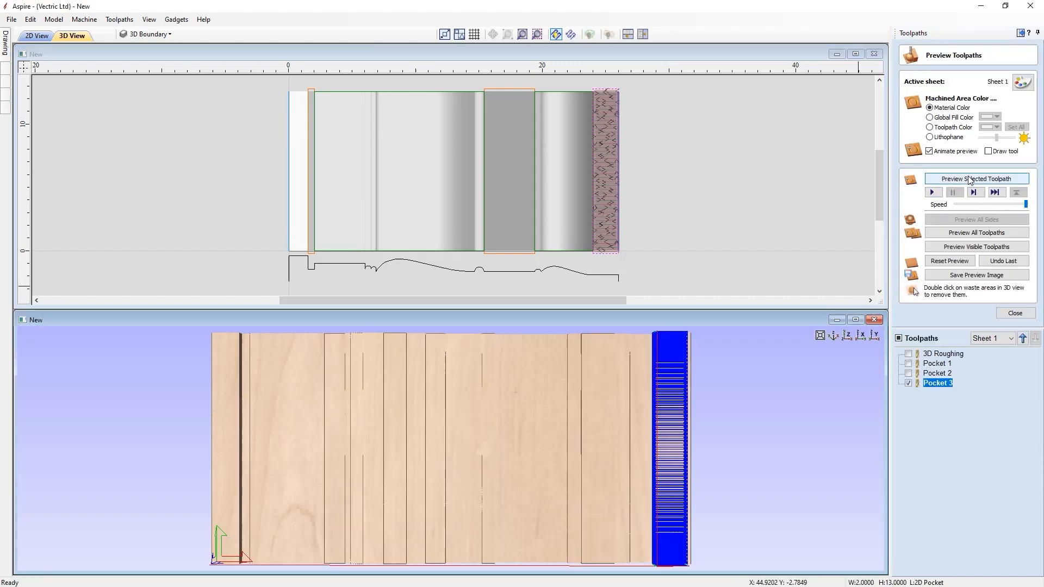
pyautogui.click(971, 179)
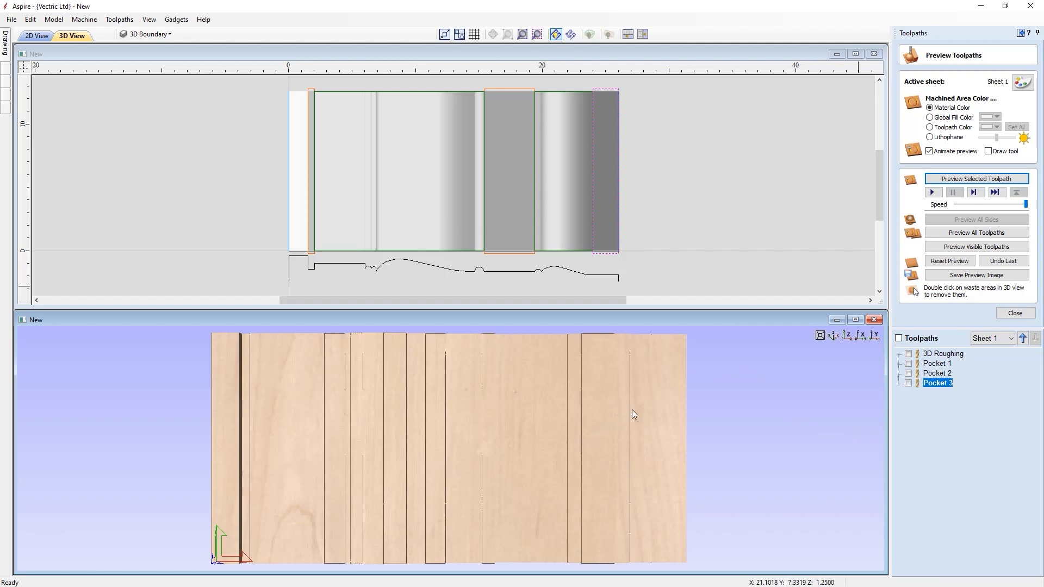
# Examine the roughed and pocketed preview flat and wrapped around the cylinder, and close the preview
pyautogui.moveTo(672, 478); pyautogui.dragTo(805, 378)
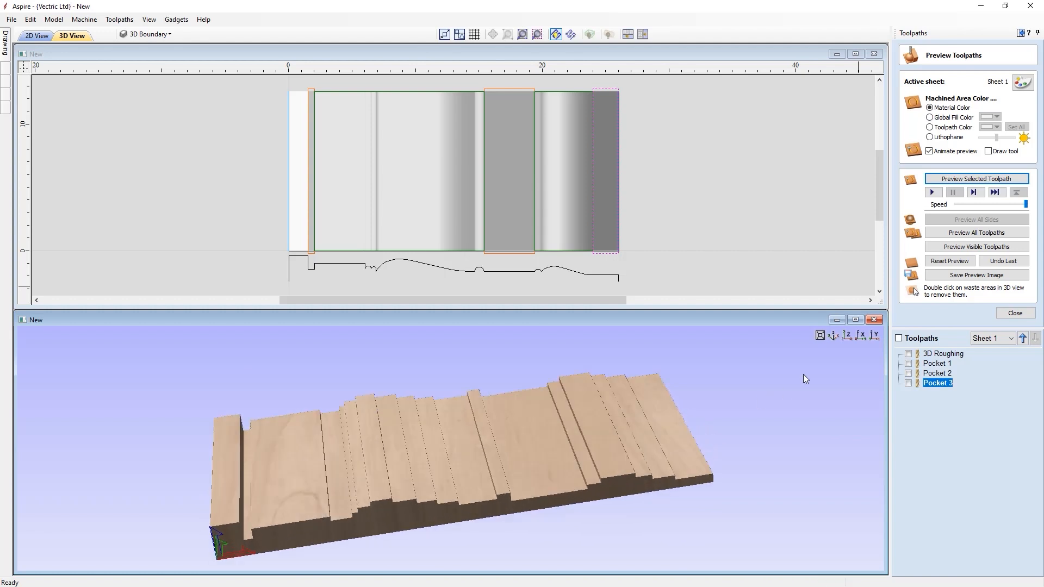
pyautogui.click(848, 336)
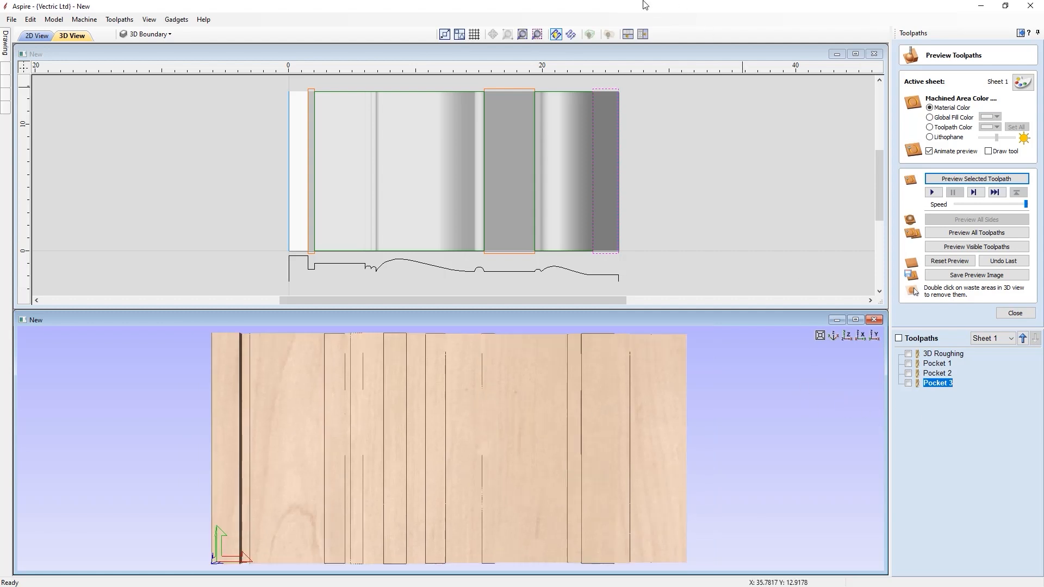
pyautogui.click(610, 35)
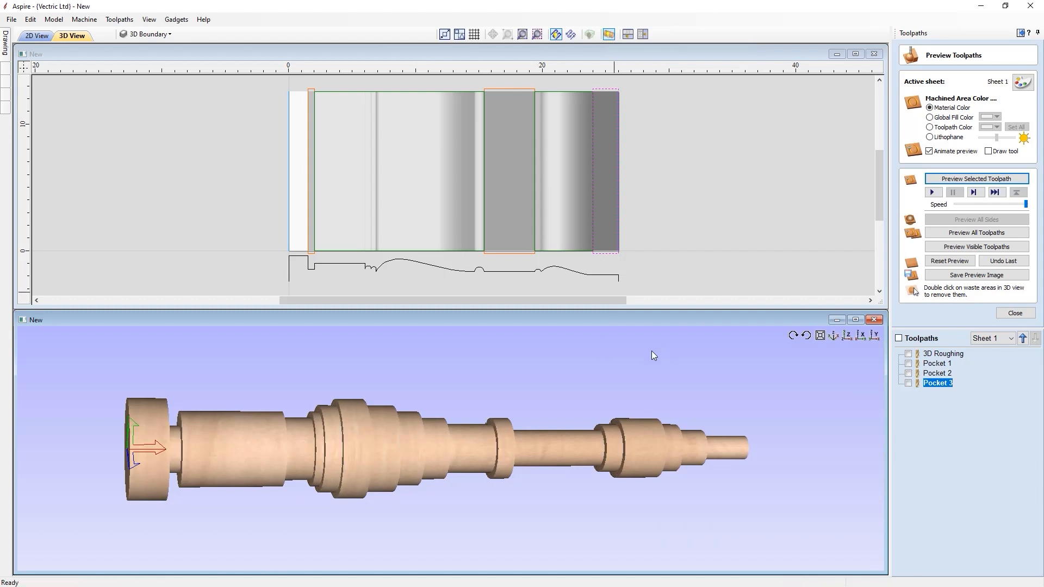
pyautogui.moveTo(677, 399); pyautogui.dragTo(692, 466)
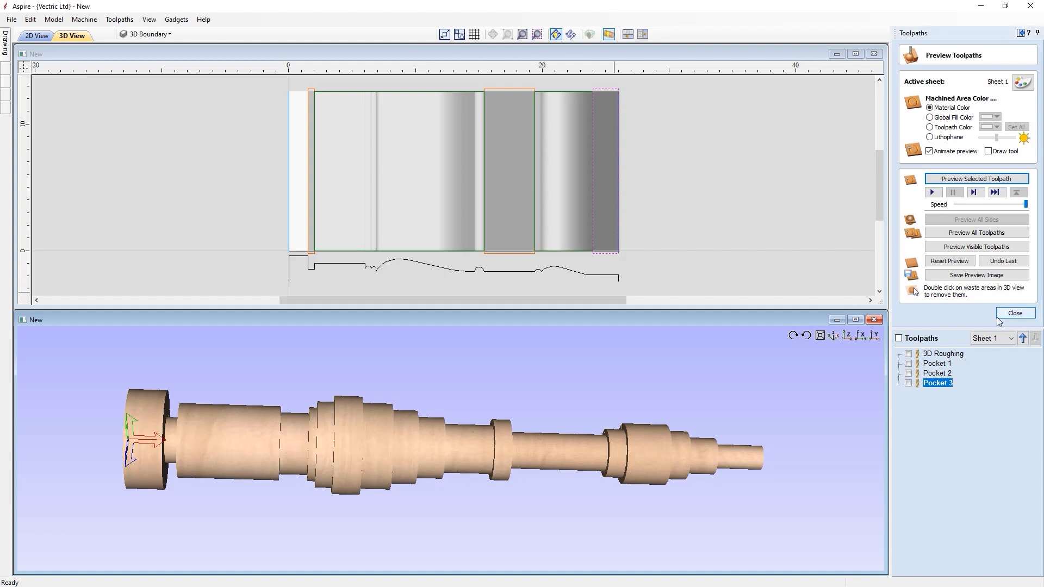
pyautogui.click(1015, 316)
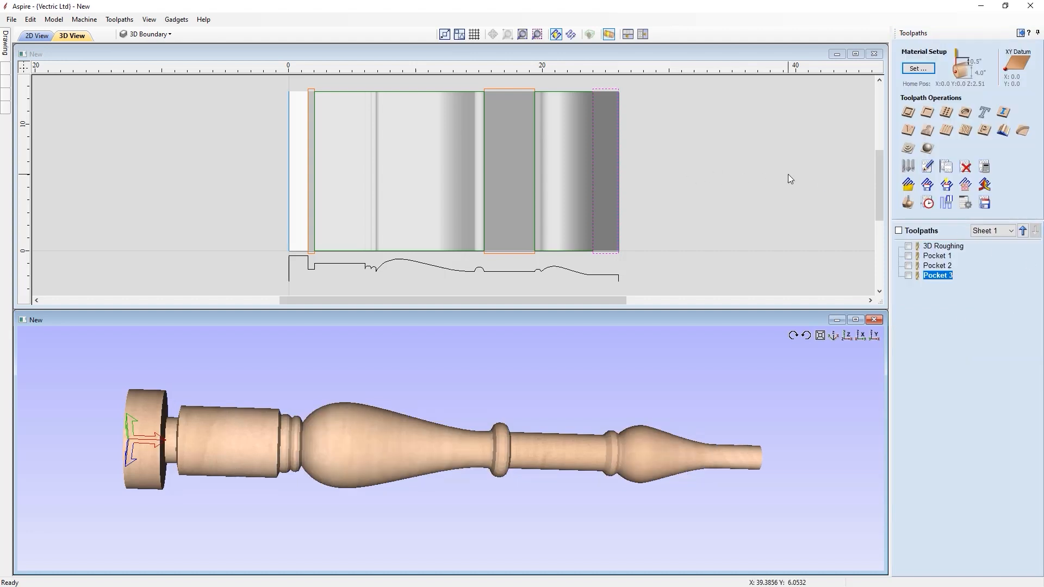
# Start a 3D finish toolpath limited to the two boundary vectors around the shaped sections, using the offset strategy
pyautogui.click(927, 132)
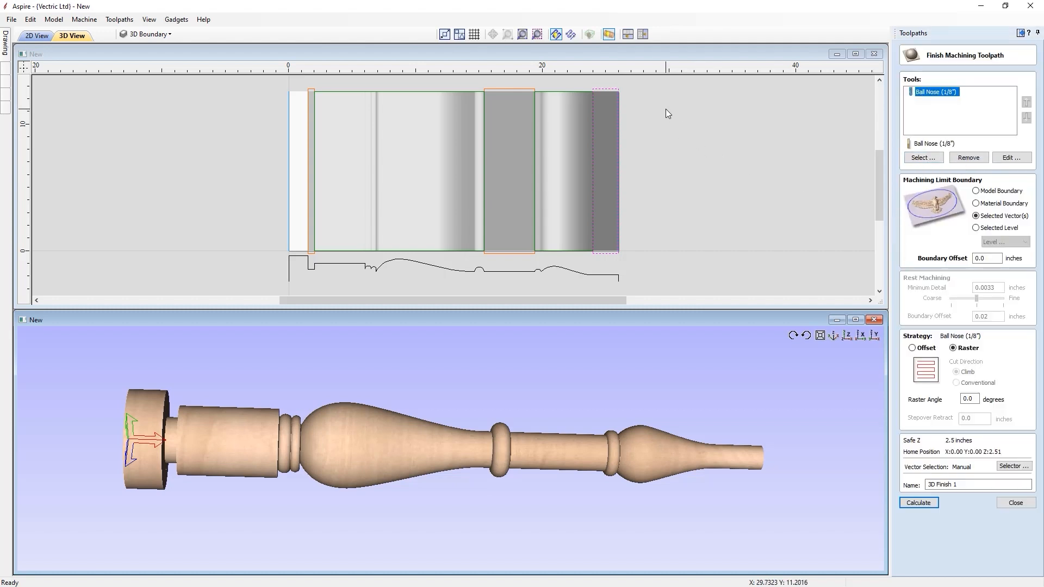
pyautogui.click(666, 224)
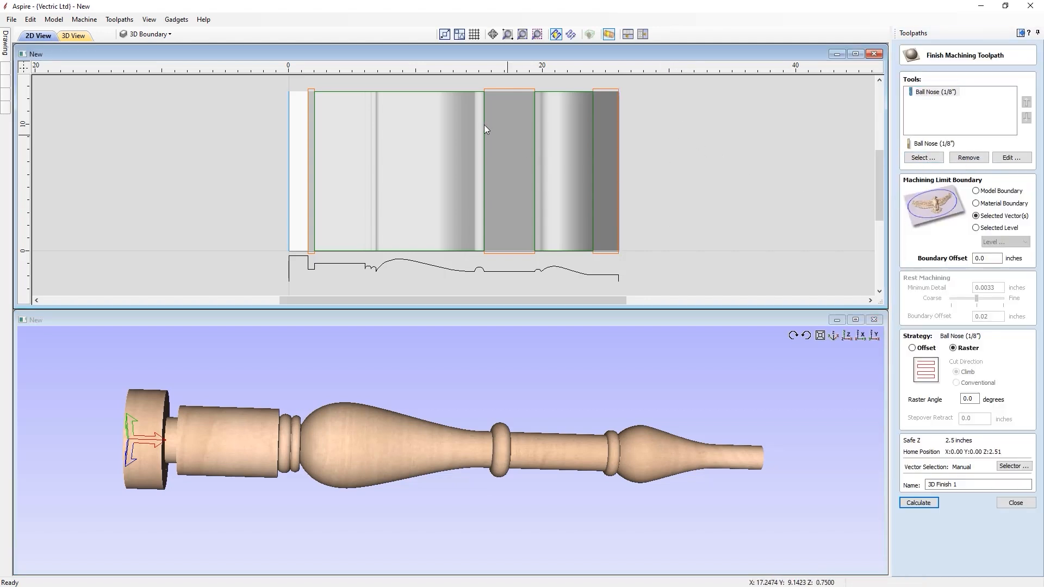
pyautogui.click(443, 91)
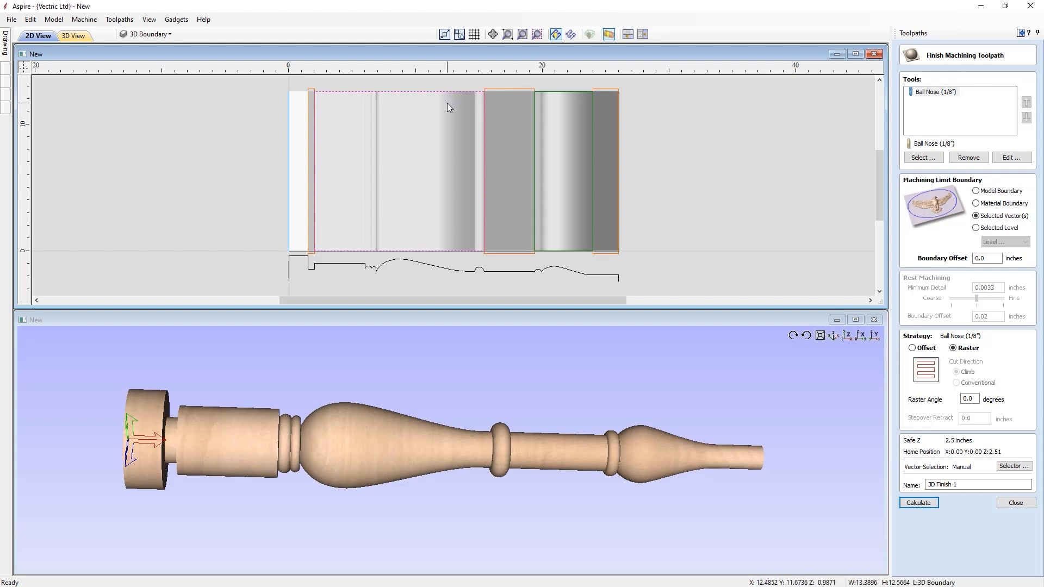
pyautogui.keyDown('shift'); pyautogui.click(555, 92); pyautogui.keyUp('shift')
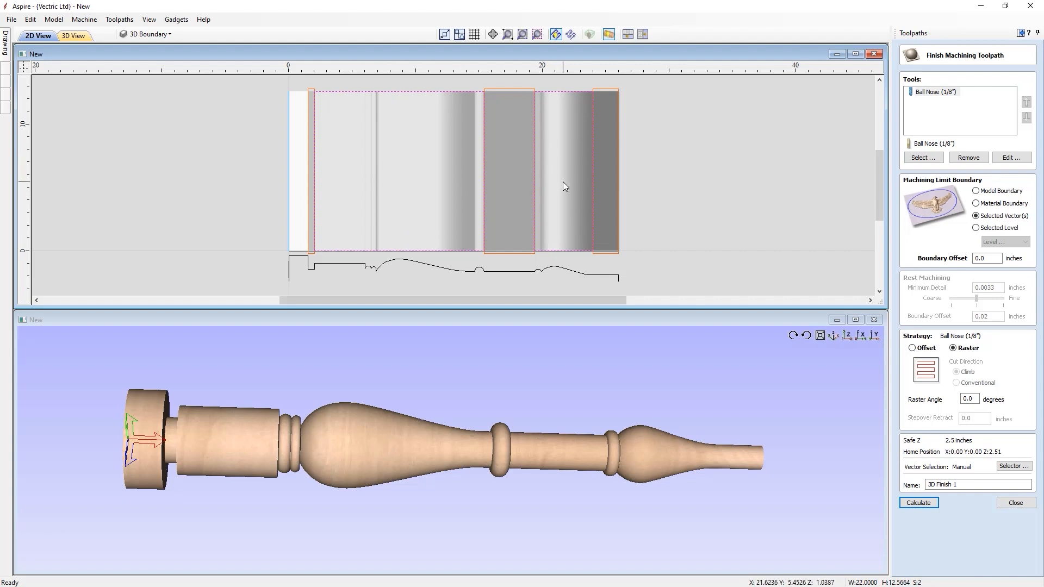
pyautogui.click(911, 348)
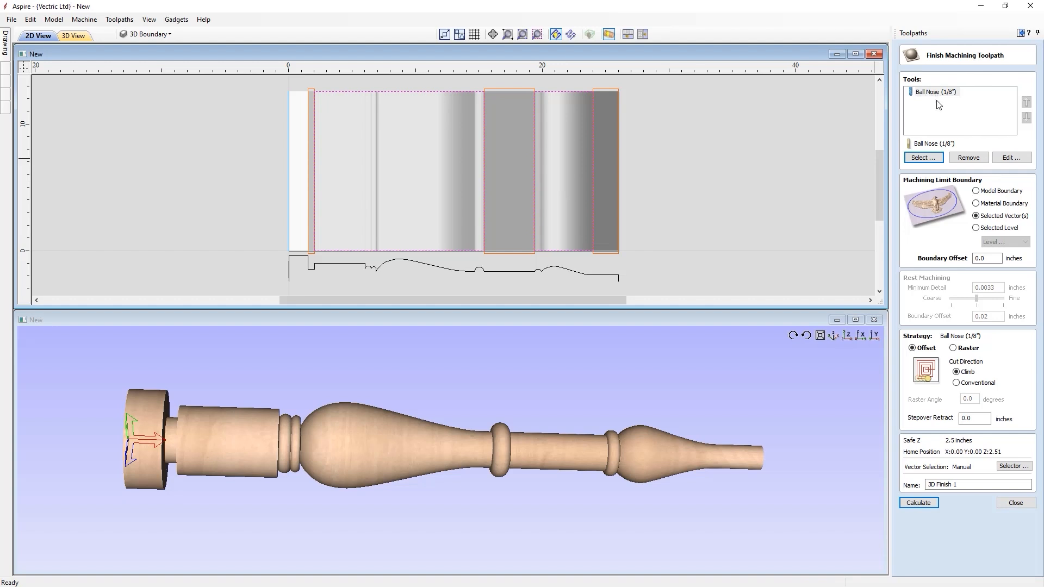
# Replace the finishing tool with the 1/4 inch ball nose from the tool database
pyautogui.click(968, 158)
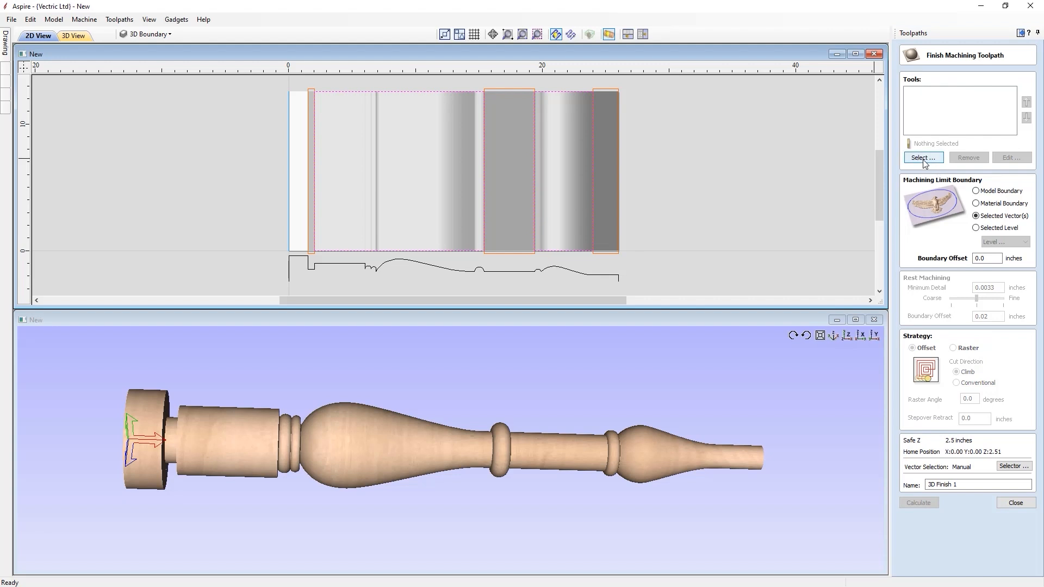
pyautogui.click(923, 158)
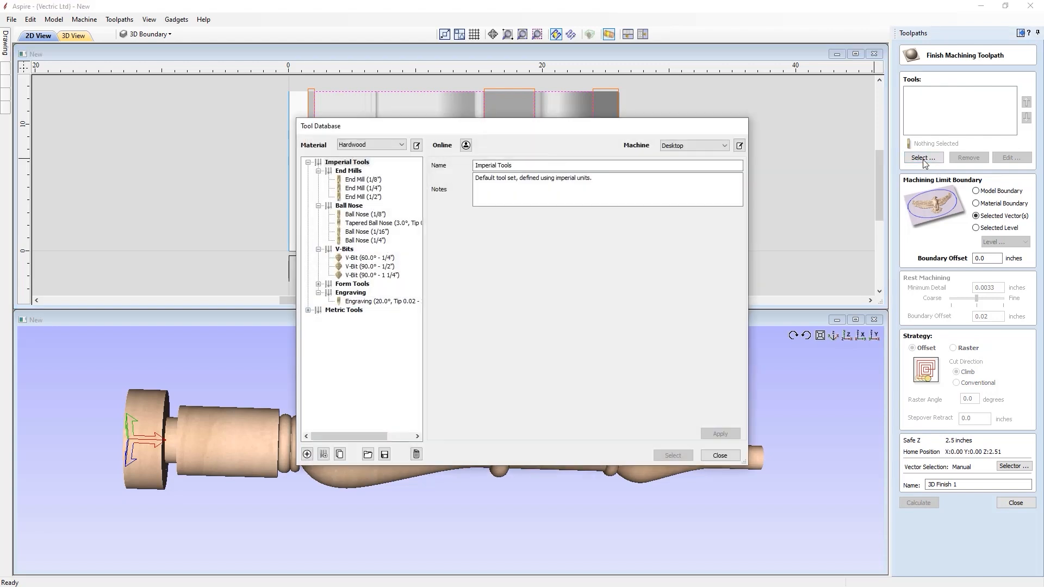
pyautogui.click(371, 241)
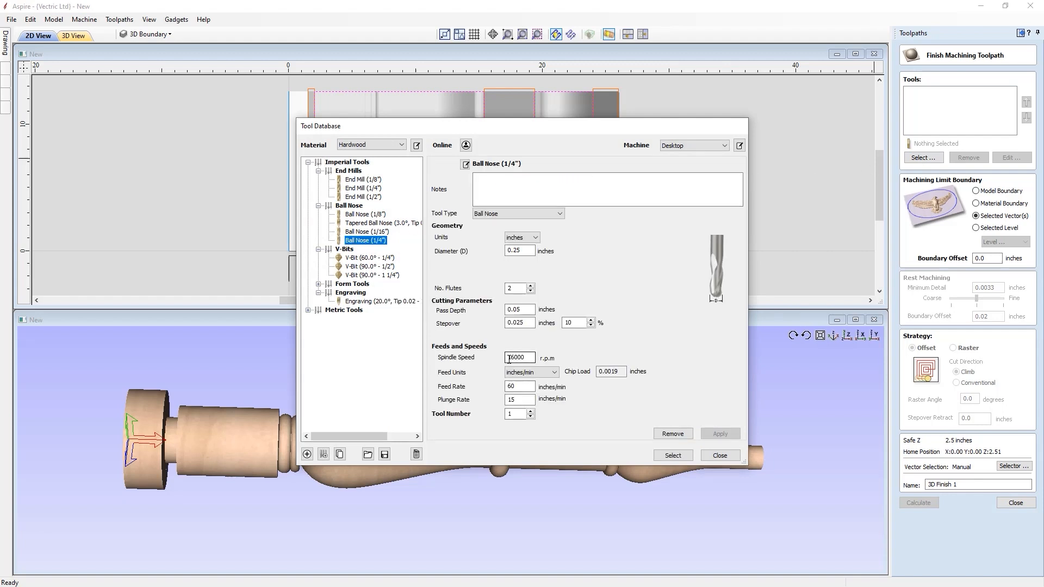
pyautogui.click(672, 456)
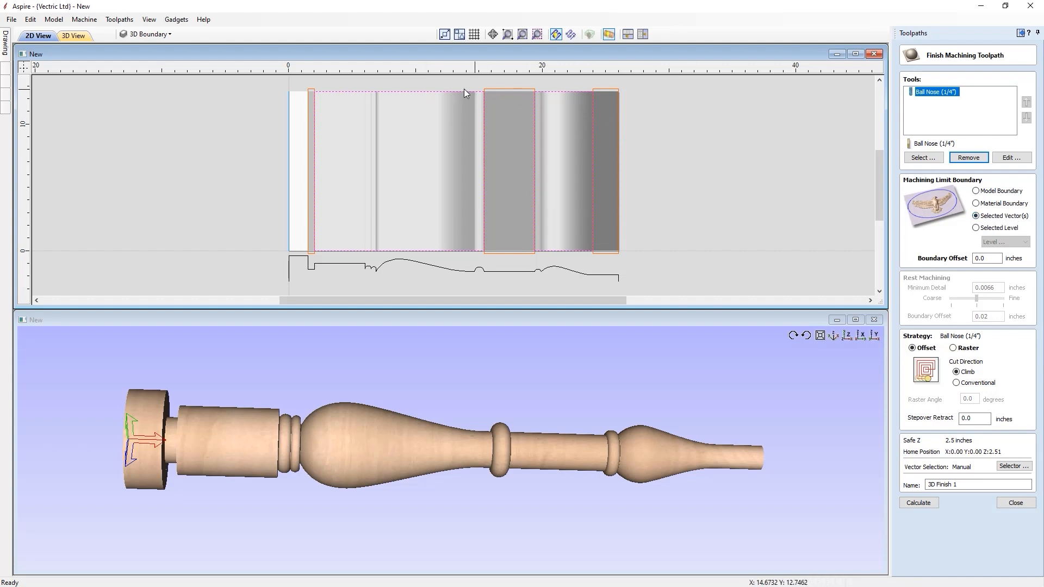
# Switch the finishing strategy to raster at 0 degrees, calculate the 3D Finish 1 toolpath and preview its cut
pyautogui.click(986, 257)
pyautogui.click(953, 348)
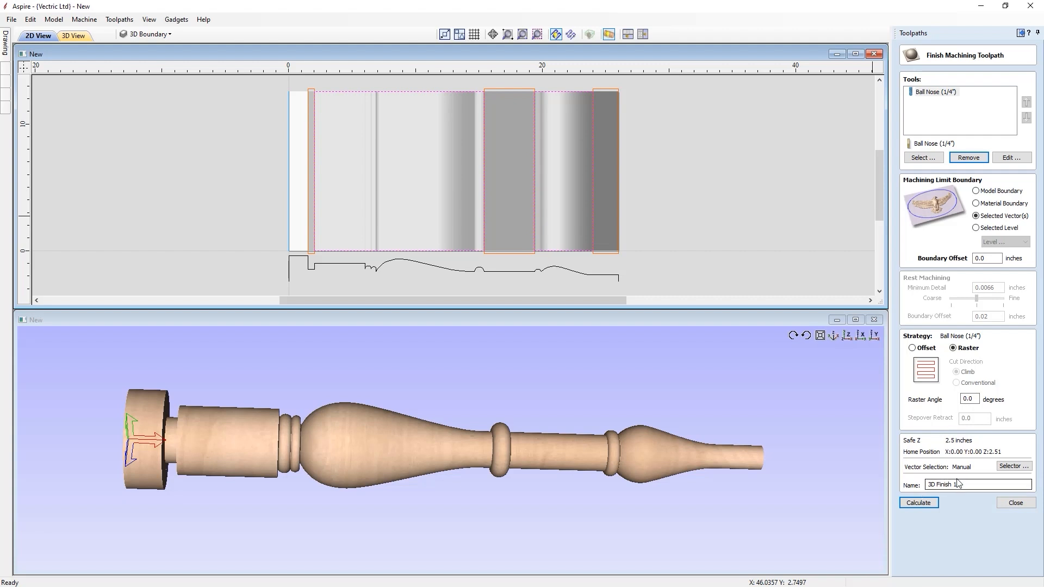
pyautogui.click(926, 504)
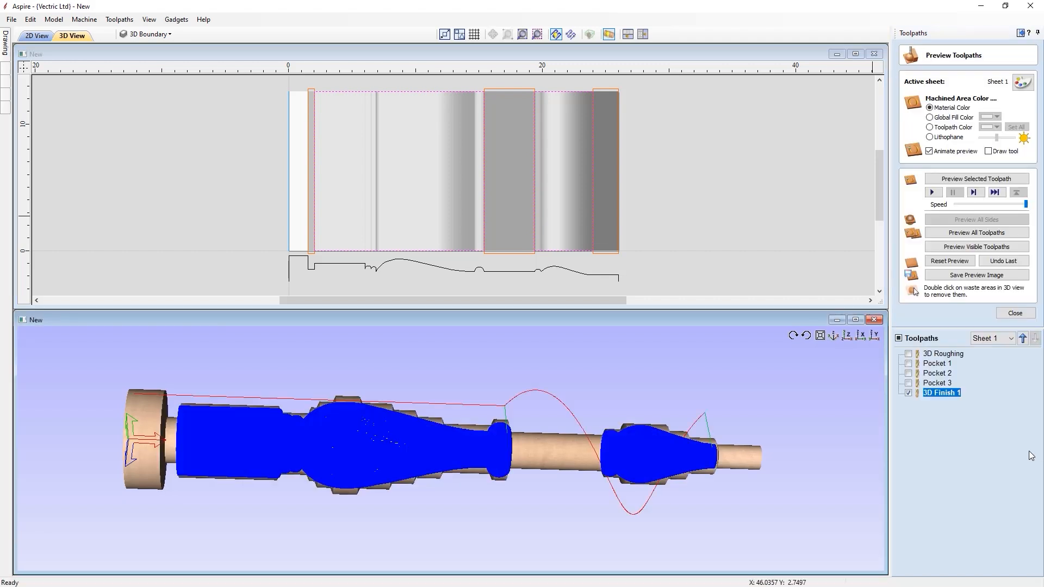
pyautogui.click(960, 180)
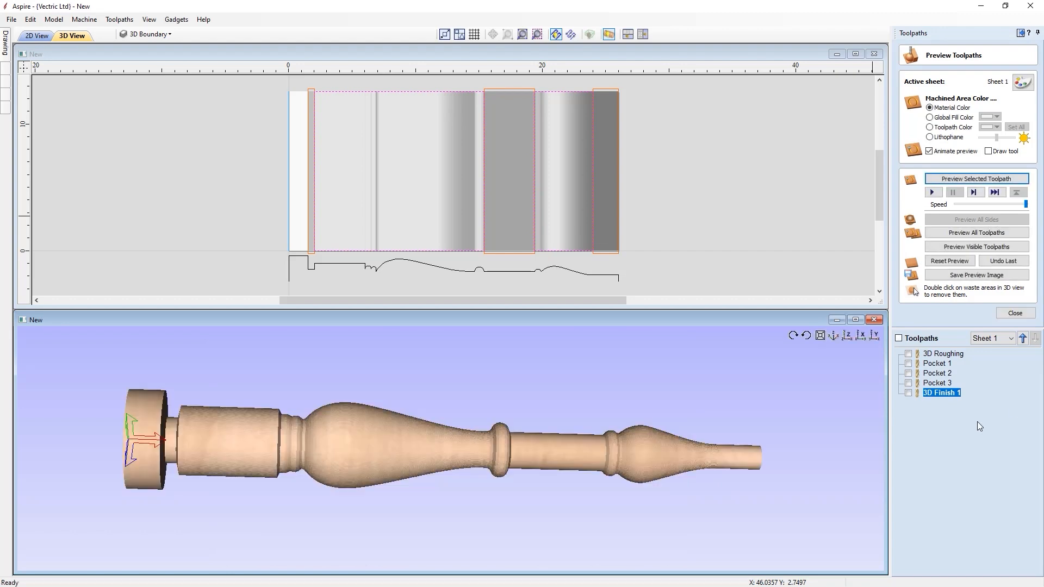
# Examine the finished spindle preview in a maximized 3D view and close the preview
pyautogui.moveTo(563, 375); pyautogui.dragTo(617, 422)
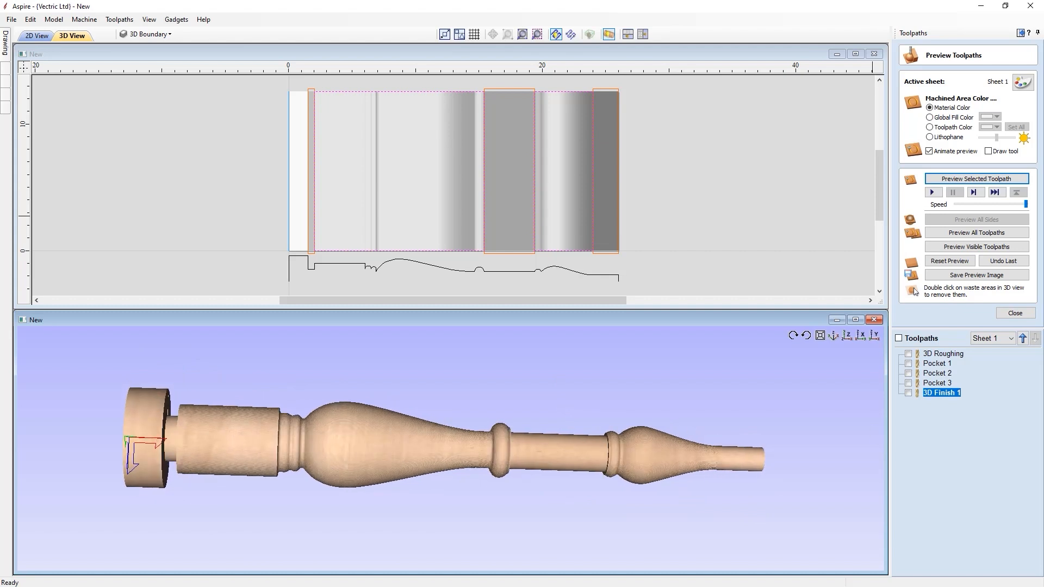
pyautogui.click(855, 320)
pyautogui.moveTo(637, 353)
pyautogui.mouseDown()
pyautogui.moveTo(680, 287)
pyautogui.moveTo(489, 361)
pyautogui.moveTo(401, 298)
pyautogui.moveTo(519, 356)
pyautogui.moveTo(503, 310)
pyautogui.moveTo(529, 315)
pyautogui.moveTo(488, 308)
pyautogui.moveTo(477, 352)
pyautogui.moveTo(525, 355)
pyautogui.mouseUp()
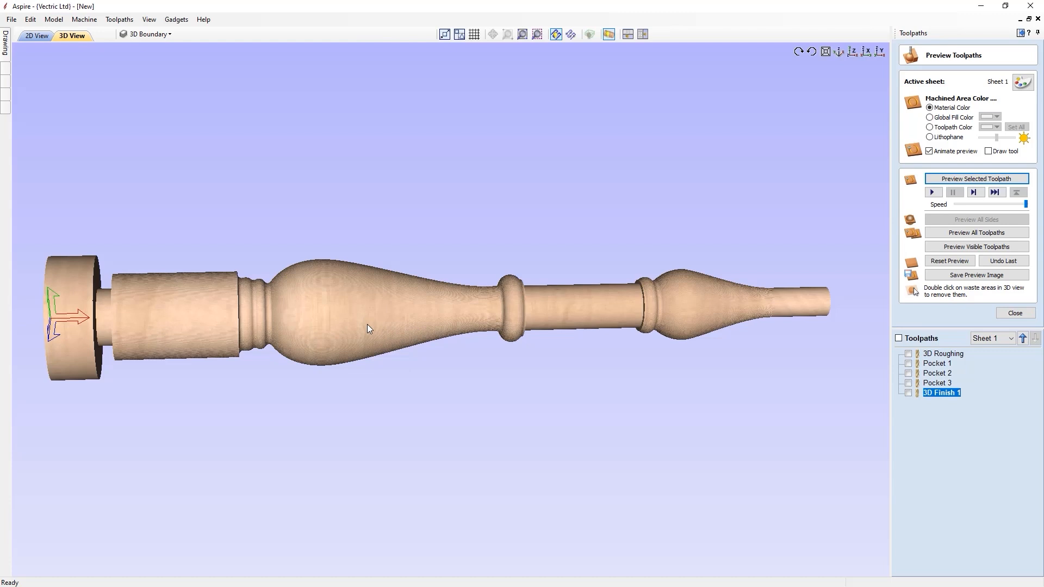
pyautogui.click(1003, 313)
# Bring back the drawing tools and examine the wrapped spindle model from its head end and from the side
pyautogui.click(1020, 32)
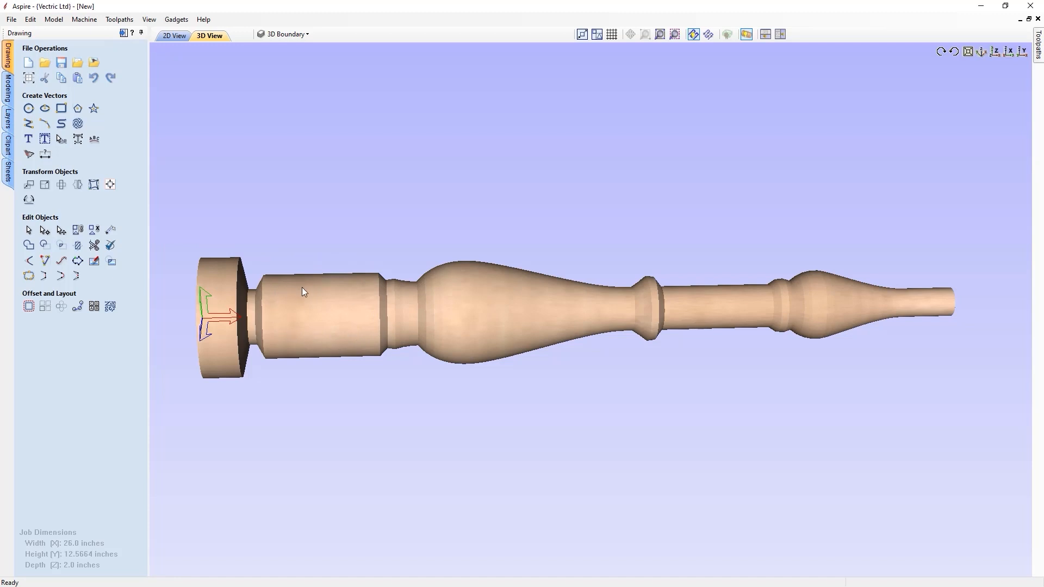
pyautogui.moveTo(295, 301); pyautogui.dragTo(513, 322)
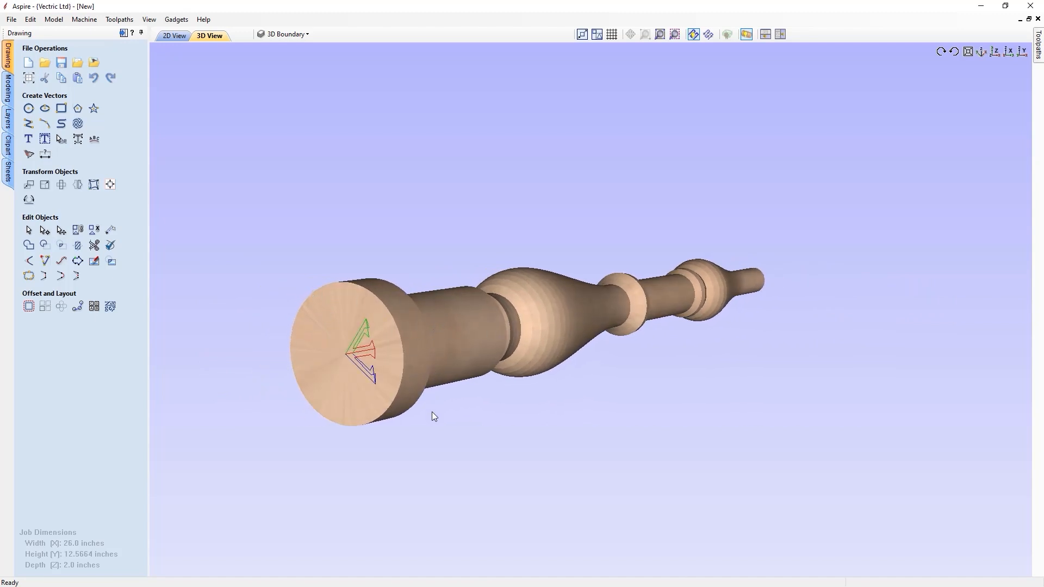
pyautogui.moveTo(432, 411); pyautogui.dragTo(405, 405)
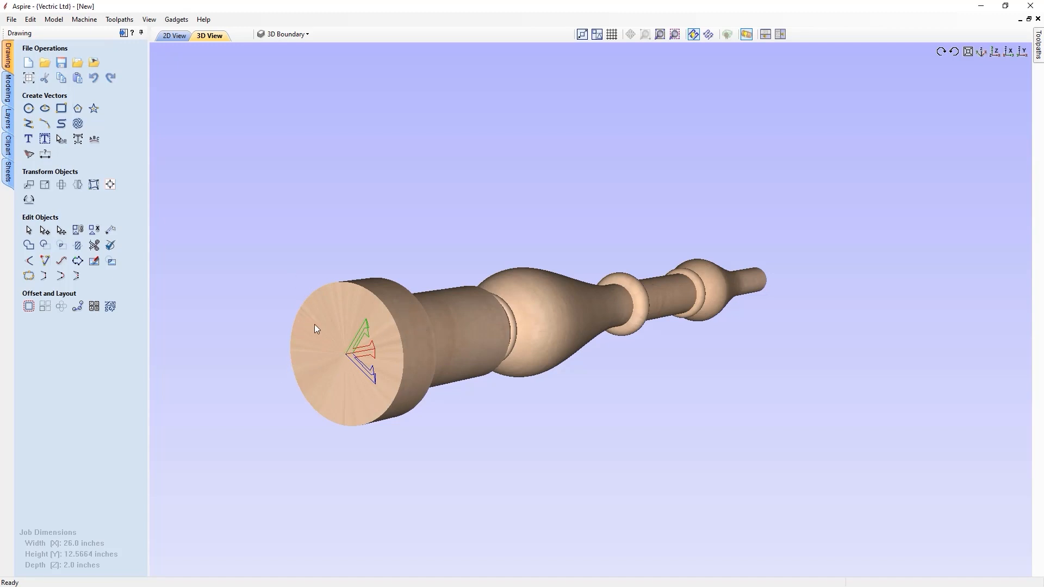
pyautogui.moveTo(414, 329); pyautogui.dragTo(313, 274)
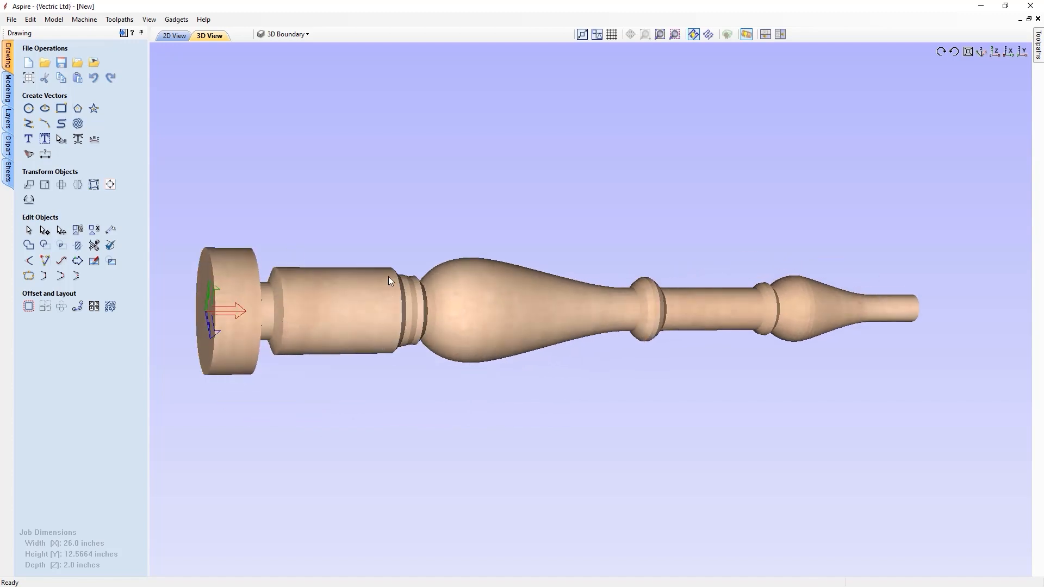
pyautogui.moveTo(388, 276); pyautogui.dragTo(306, 270)
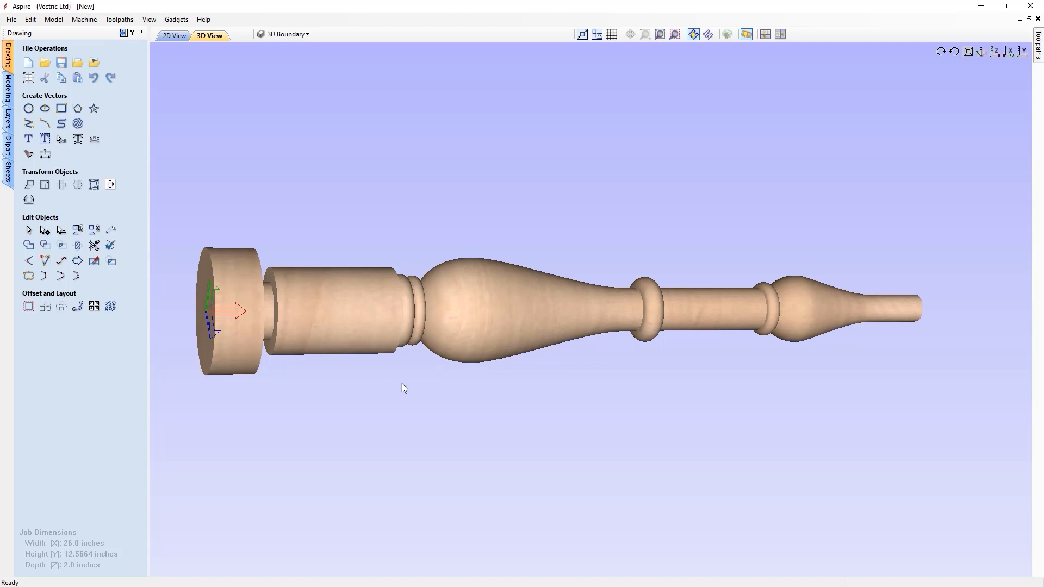
# In the 2D view, measure from the profile's lower starting corner to the shoulder after the narrow recess and to the valley before the long bulge
pyautogui.click(170, 37)
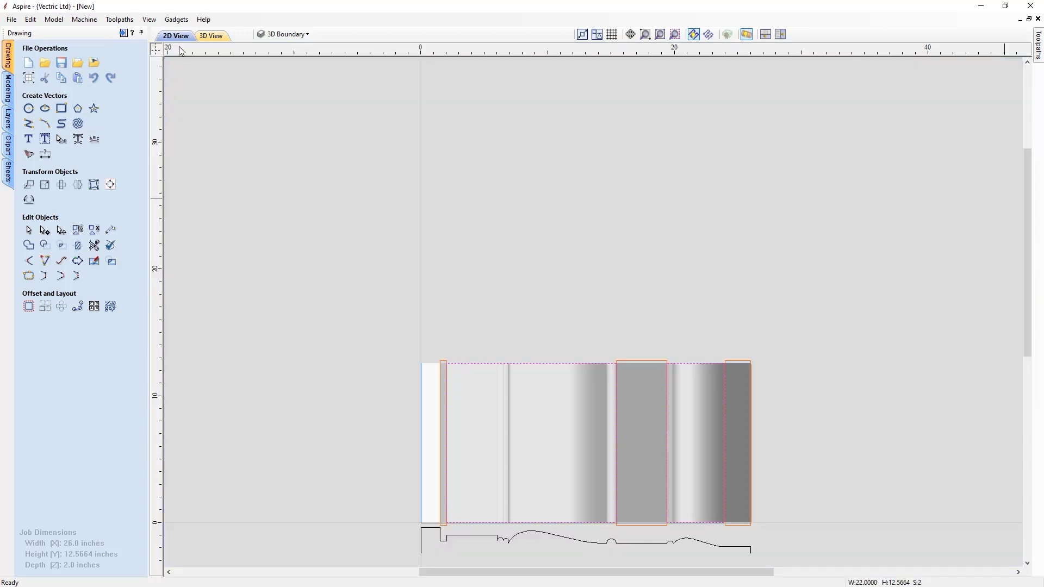
pyautogui.click(659, 34)
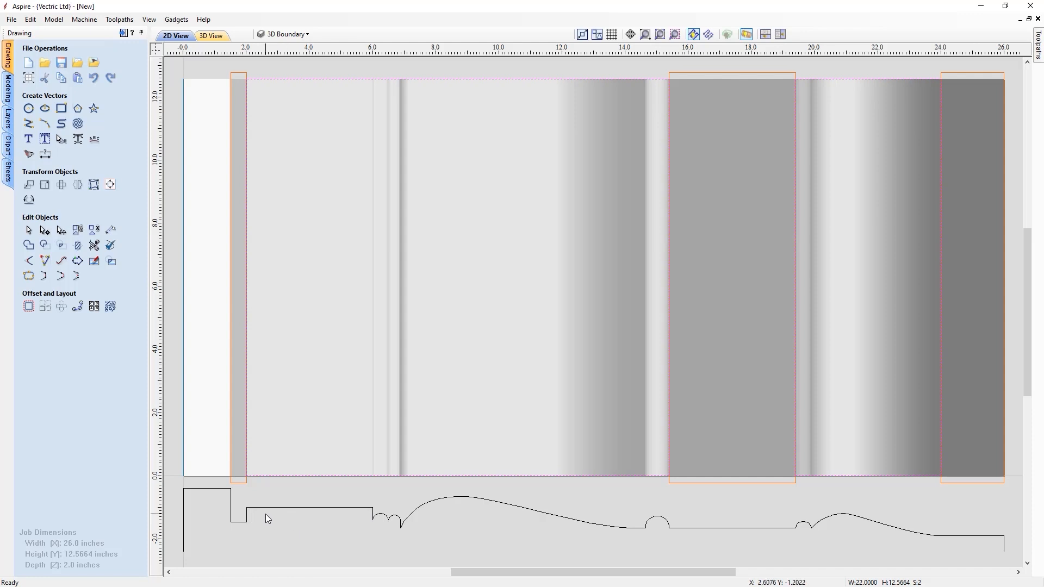
pyautogui.click(110, 229)
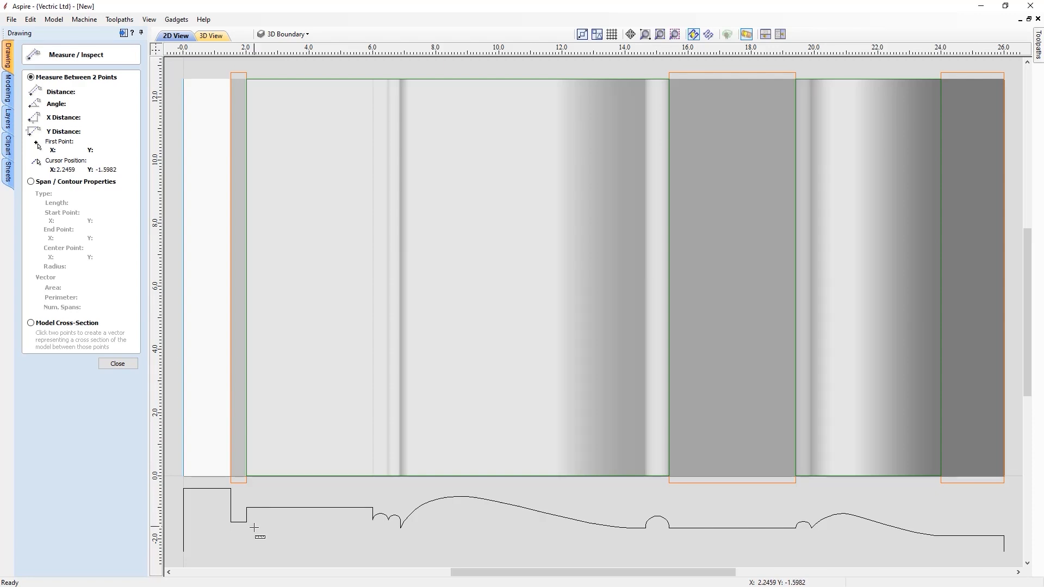
pyautogui.click(183, 551)
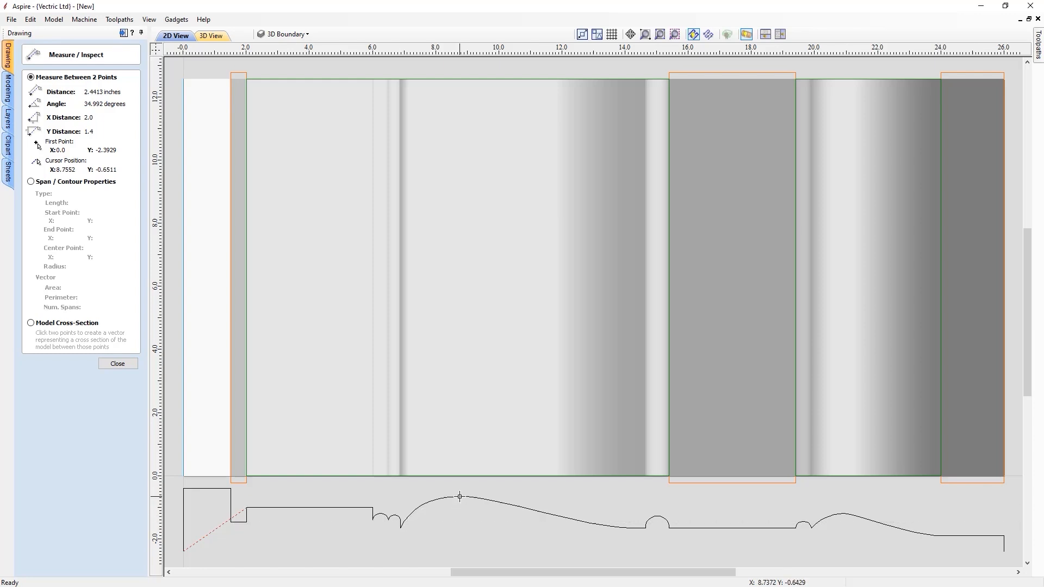
pyautogui.moveTo(185, 551); pyautogui.dragTo(400, 527)
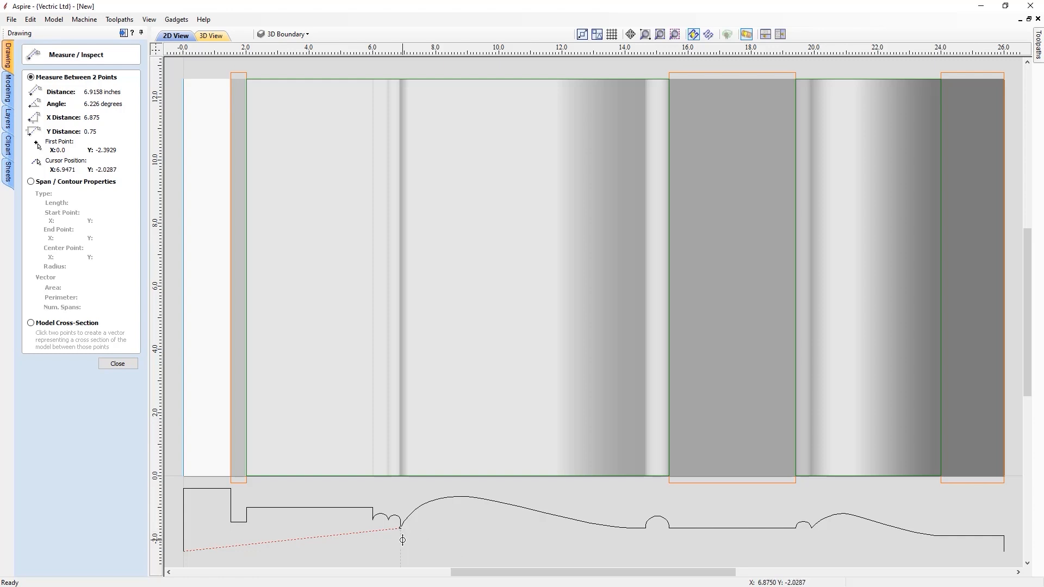
# Measure from the profile's lower starting corner to the crest of the long bulge and finish measuring
pyautogui.click(184, 551)
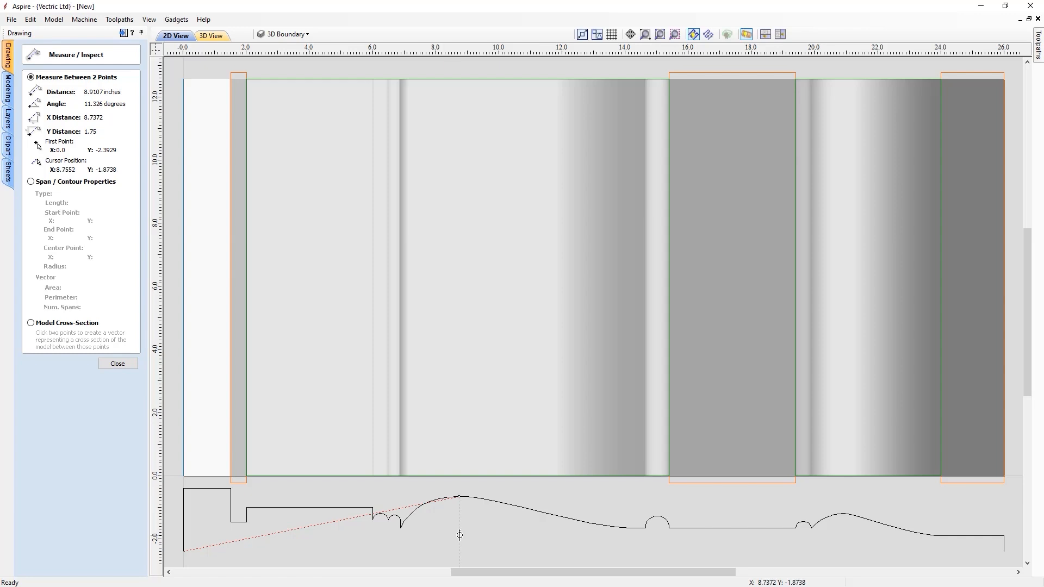
pyautogui.click(117, 363)
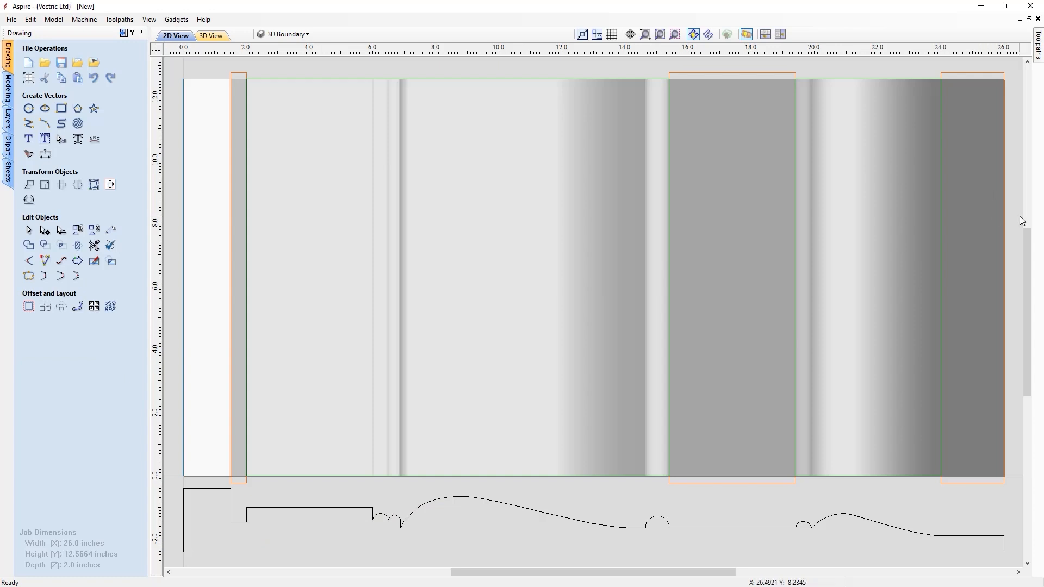
# Draw a square-cornered rectangle 2.8 inches wide and 2.8 inches high over the spindle's head section
pyautogui.click(62, 116)
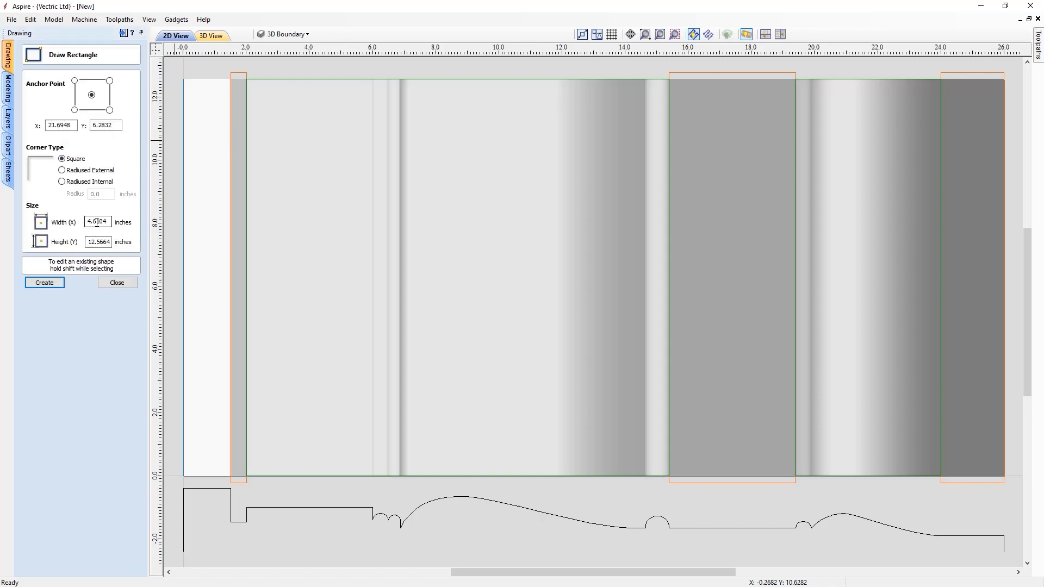
pyautogui.moveTo(87, 219); pyautogui.dragTo(111, 222)
pyautogui.write('2.8')
pyautogui.moveTo(87, 242); pyautogui.dragTo(144, 241)
pyautogui.write('2.')
pyautogui.click(345, 243)
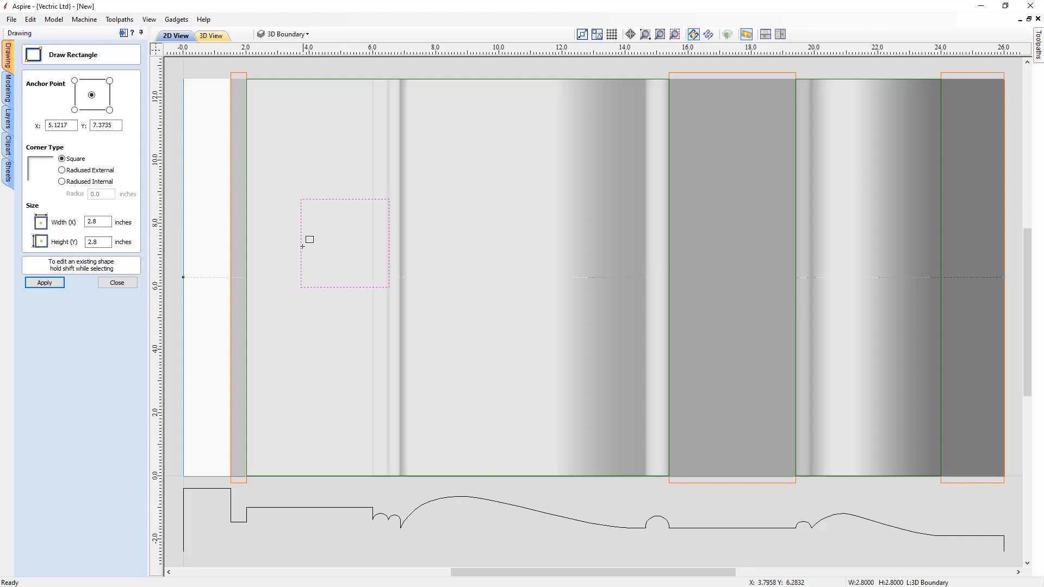
pyautogui.click(117, 283)
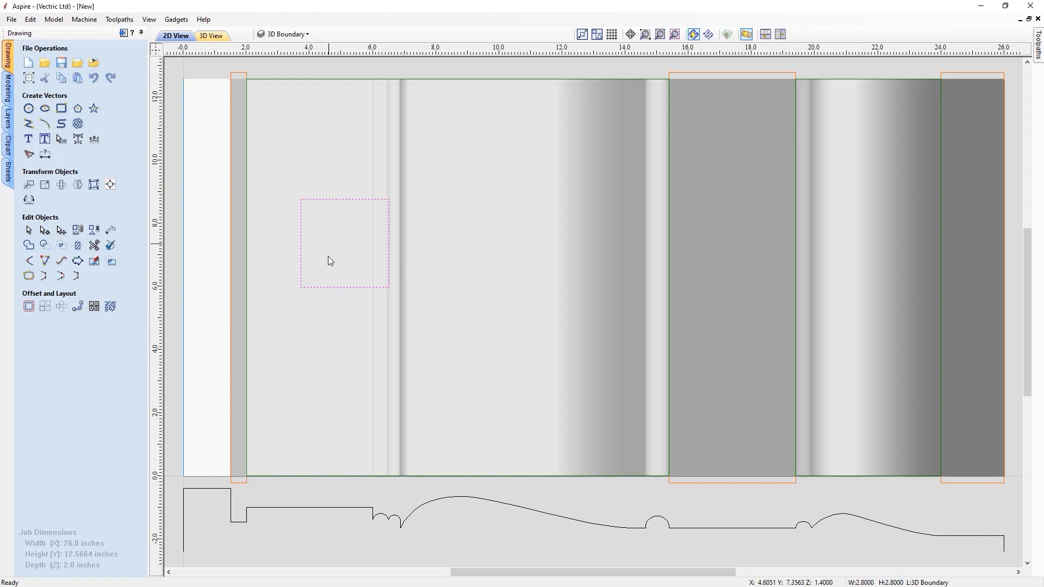
# Open the Vector Unwrapper for the square and examine how its corners meet the circle around the rotation center
pyautogui.click(29, 201)
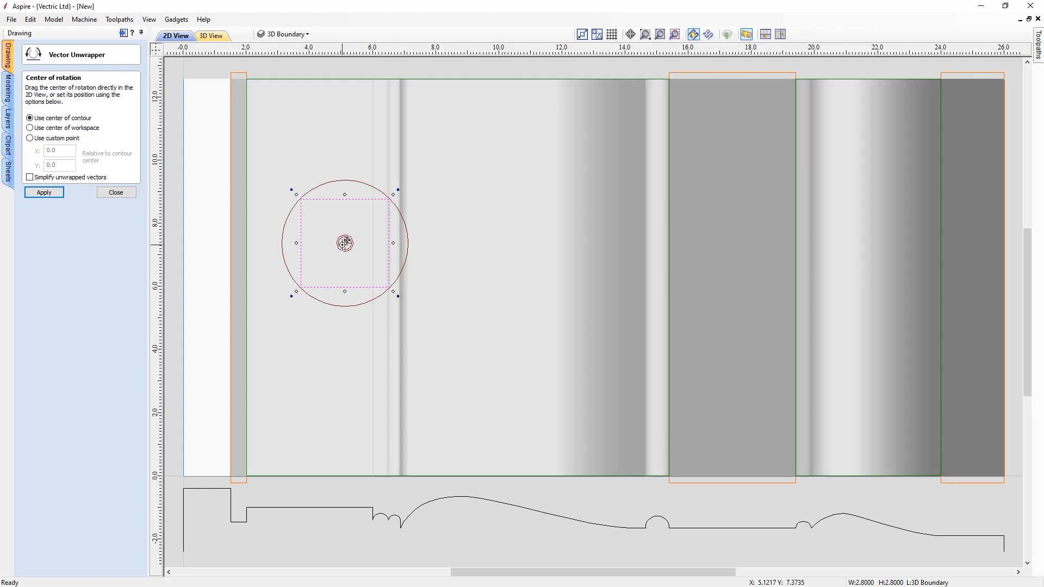
pyautogui.scroll(1, 330, 253)
pyautogui.scroll(3, 328, 252)
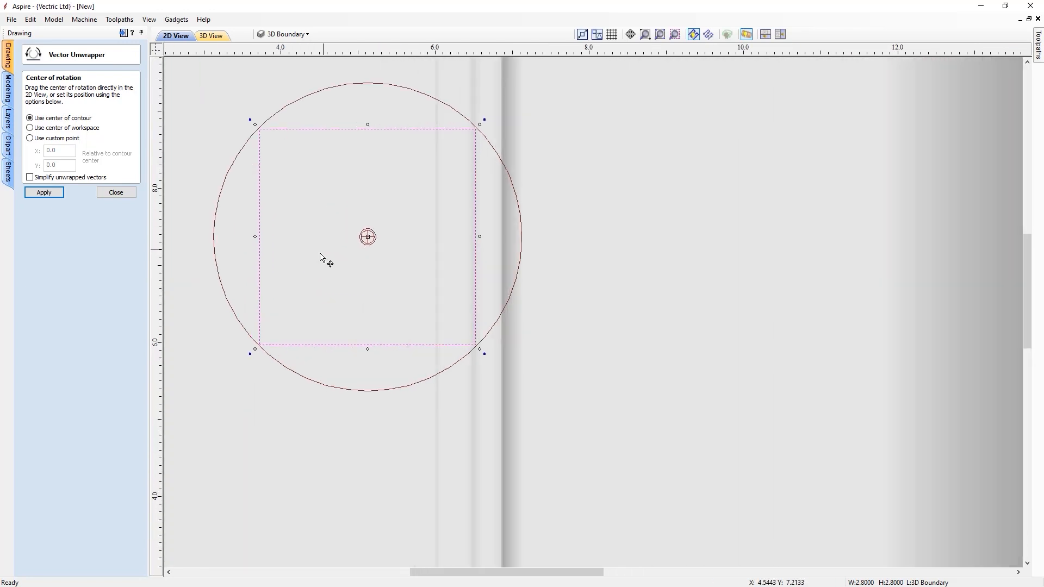
pyautogui.scroll(3, 299, 291)
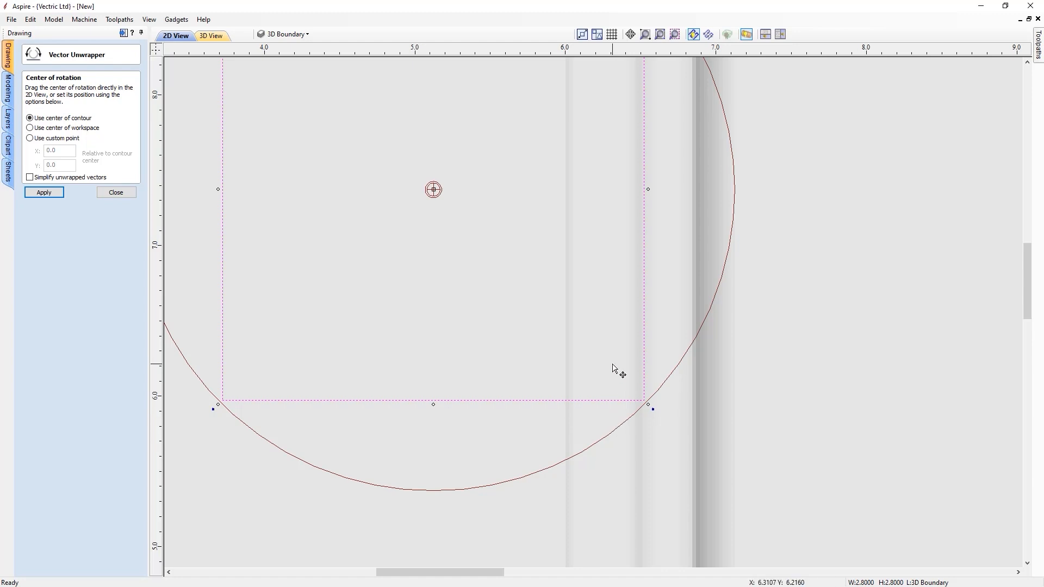
pyautogui.scroll(-2, 612, 368)
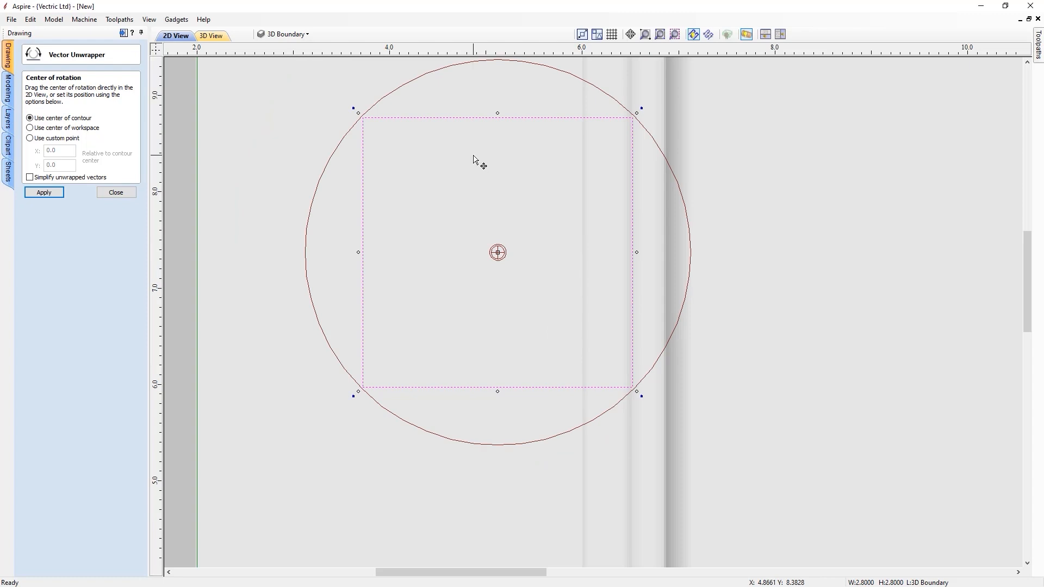
# Try shrinking the square to about 1.87 inches and shifting it to other positions, and undo these changes
pyautogui.moveTo(637, 111); pyautogui.dragTo(523, 218)
pyautogui.moveTo(436, 207); pyautogui.dragTo(352, 208)
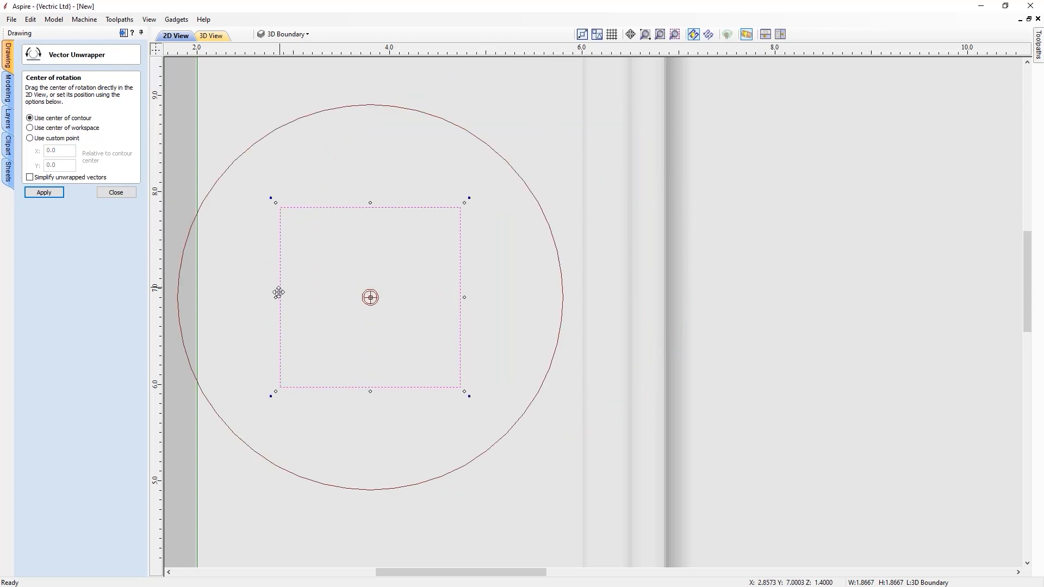
pyautogui.moveTo(277, 297); pyautogui.dragTo(368, 387)
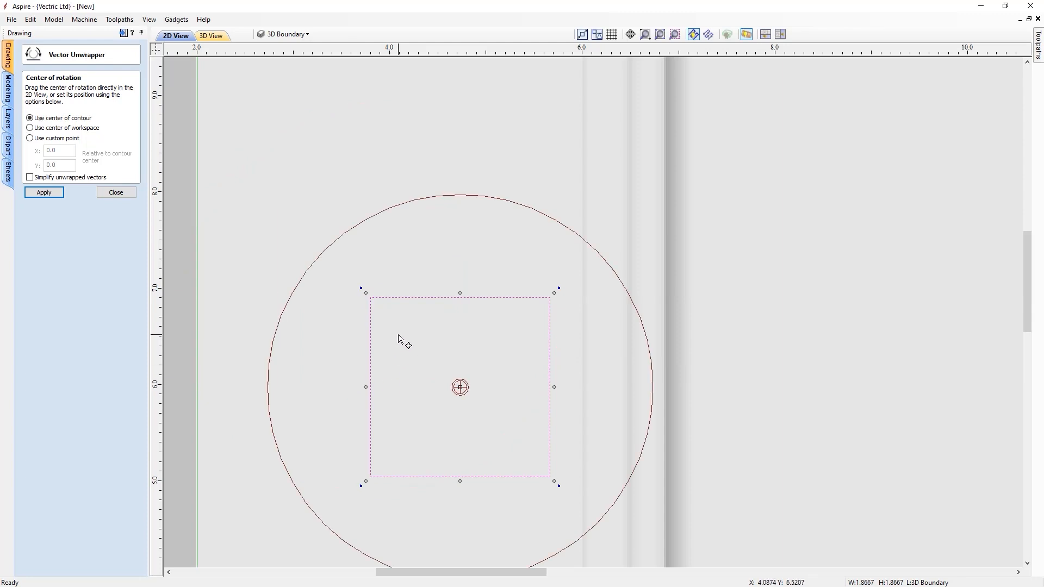
pyautogui.hotkey('ctrl', 'z')
pyautogui.hotkey('ctrl', 'z')
pyautogui.hotkey('ctrl', 'z')
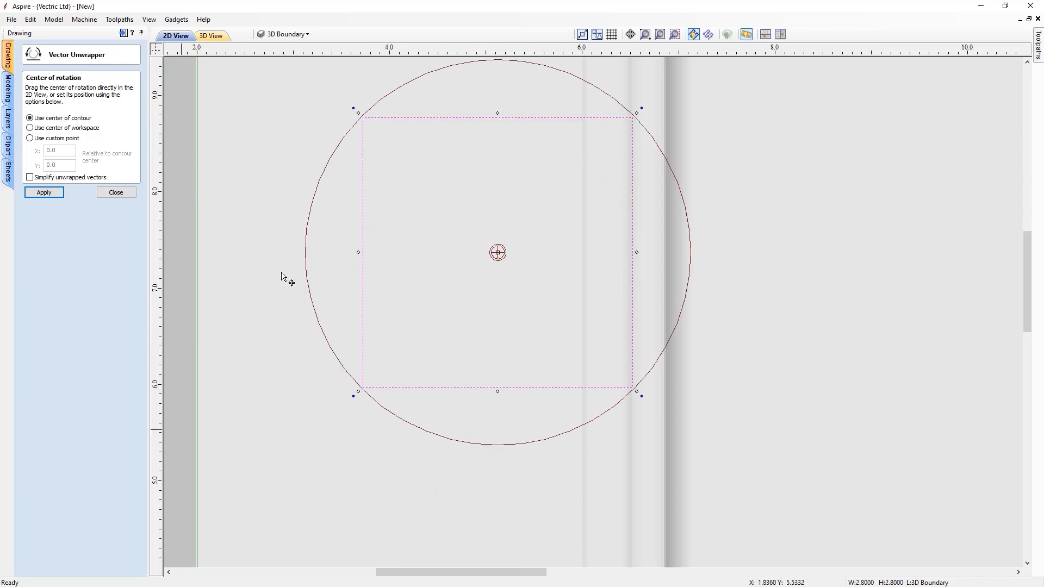
# Try the workspace center, a custom point at X 2, and a freely moved point near X 1.02, Y 1.02 as rotation center
pyautogui.click(660, 34)
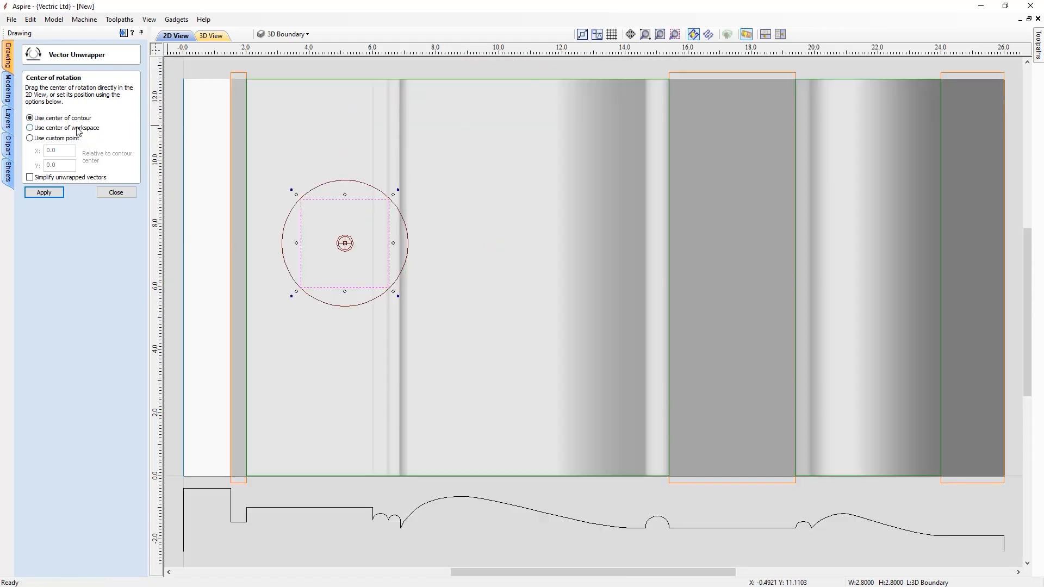
pyautogui.click(93, 130)
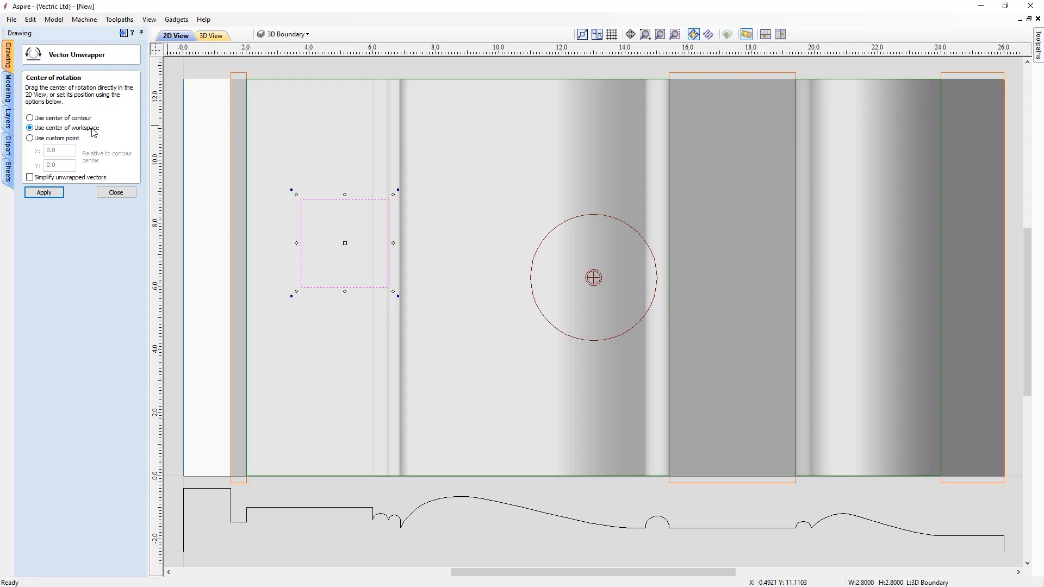
pyautogui.click(64, 140)
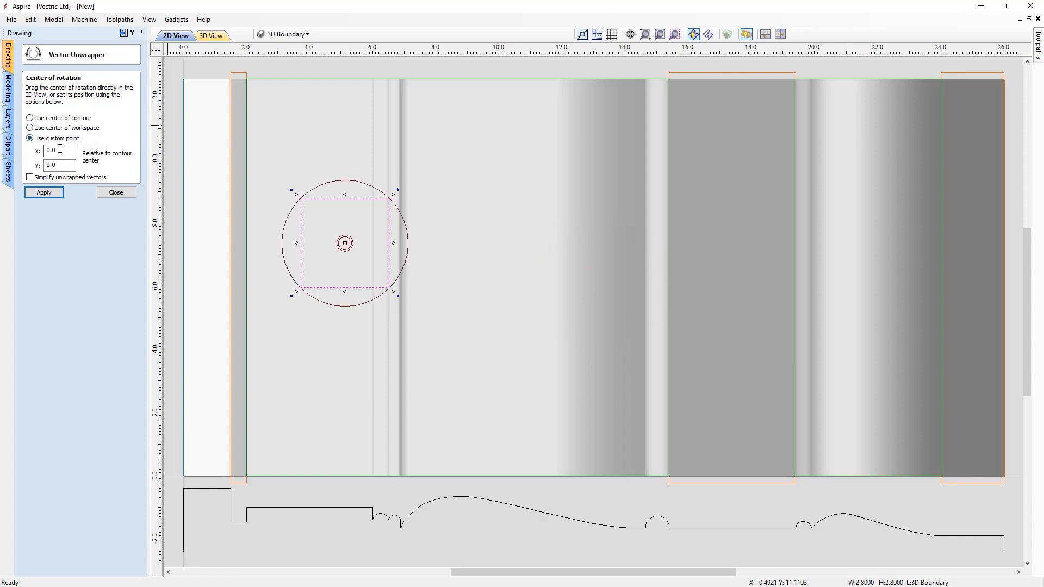
pyautogui.moveTo(59, 150); pyautogui.dragTo(42, 150)
pyautogui.write('2')
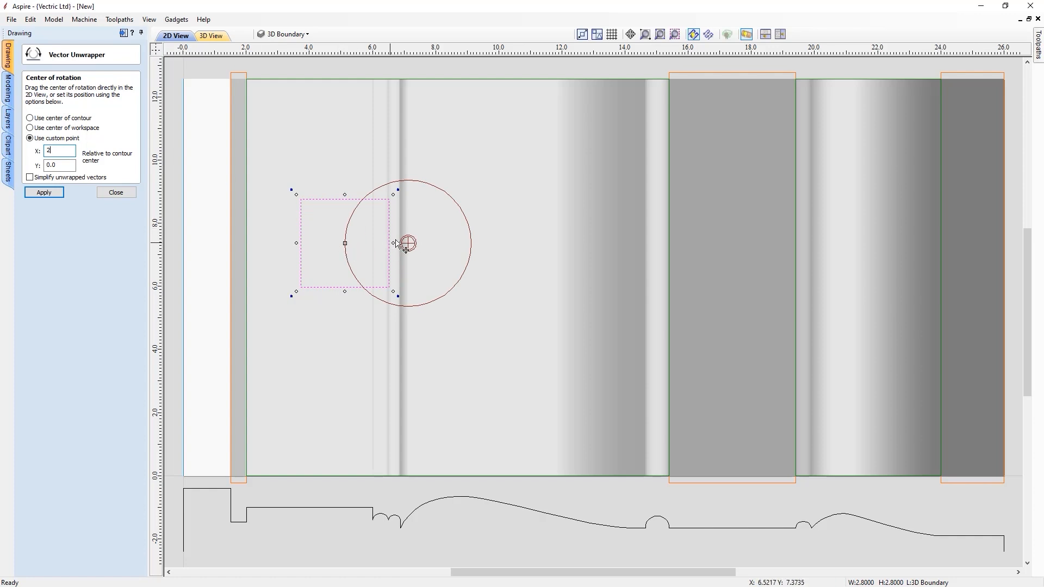
pyautogui.moveTo(411, 245)
pyautogui.mouseDown()
pyautogui.moveTo(366, 221)
pyautogui.moveTo(378, 217)
pyautogui.mouseUp()
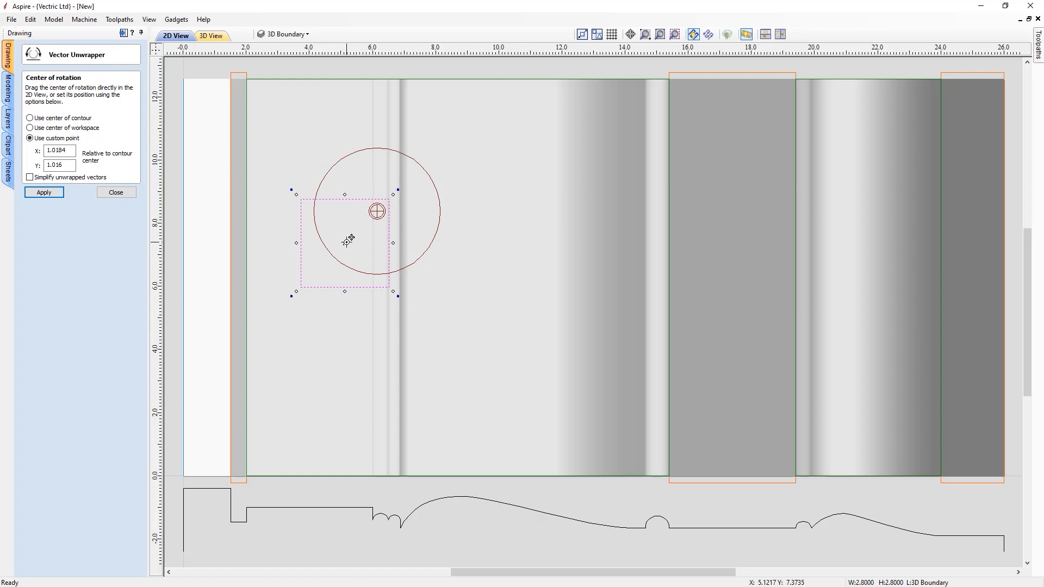
# Unwrap the square about the center of its contour with simplified unwrapped vectors, and close the Vector Unwrapper
pyautogui.click(30, 118)
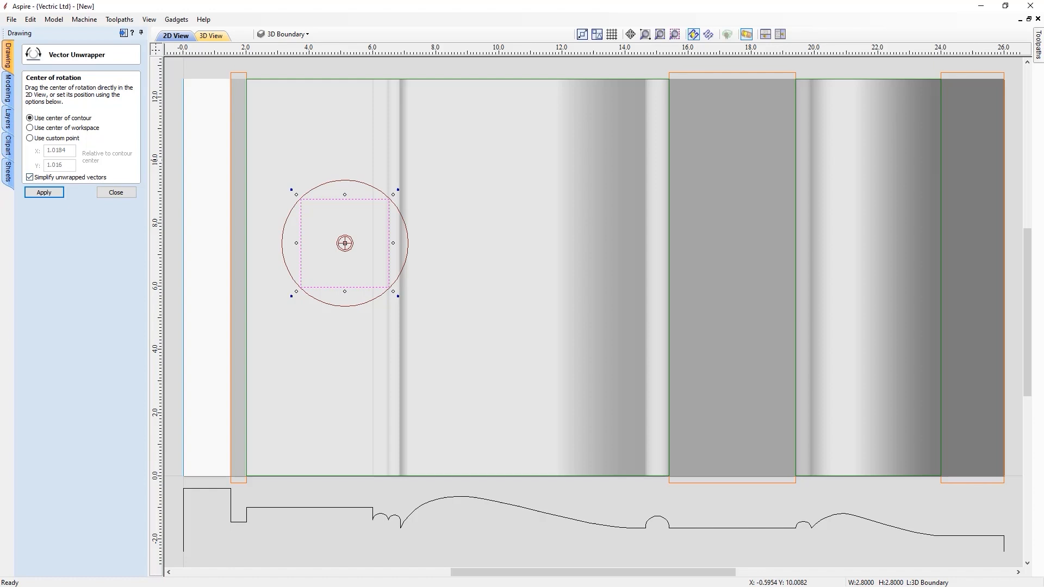
pyautogui.click(45, 193)
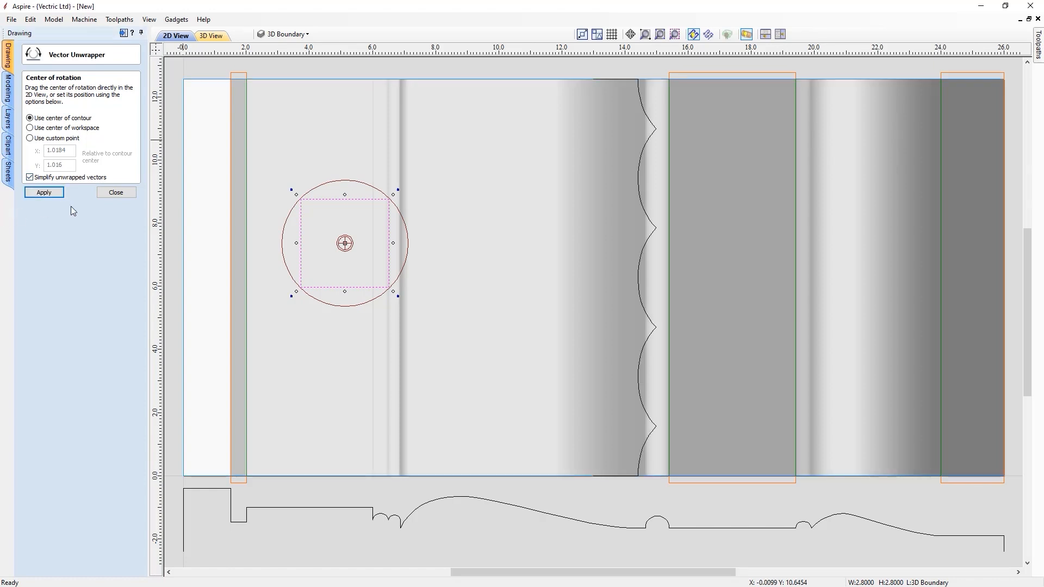
pyautogui.click(116, 192)
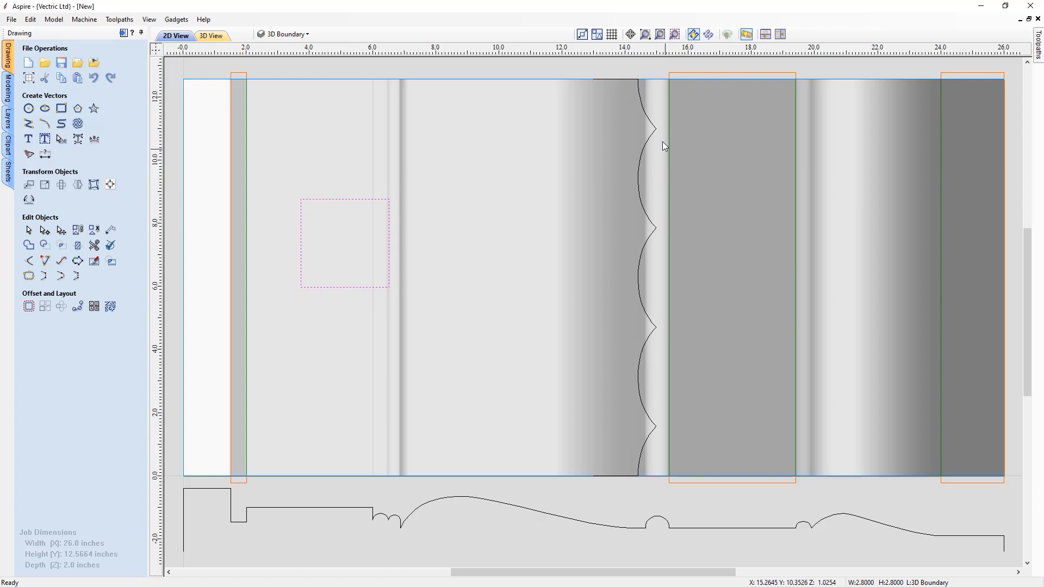
# Rotate the unwrapped scalloped vector 90 degrees and move it below the spindle profile, lined up with the profile's starting edge
pyautogui.click(637, 179)
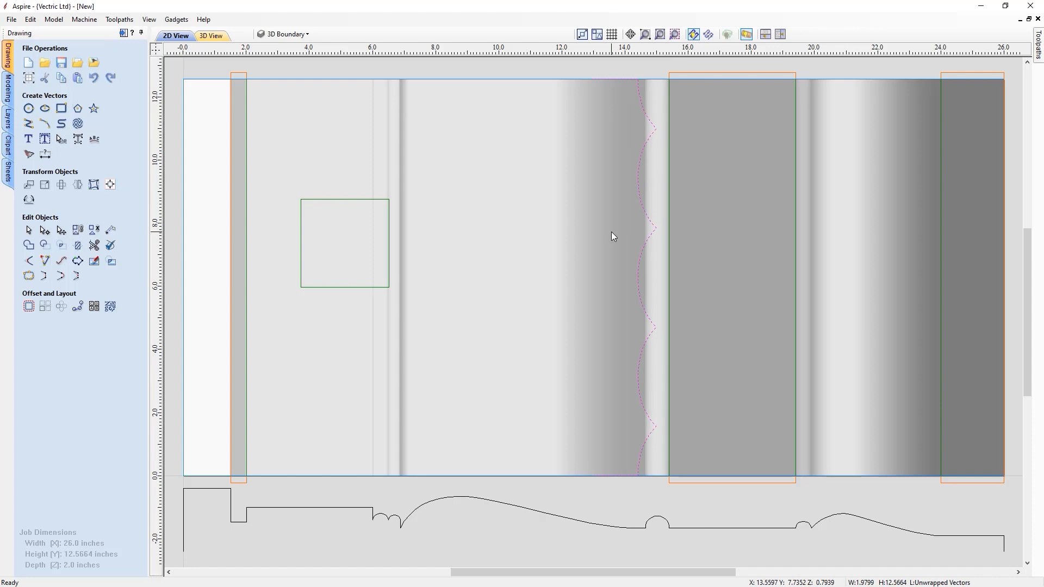
pyautogui.press('9')
pyautogui.press('9')
pyautogui.scroll(-2, 620, 171)
pyautogui.click(624, 229)
pyautogui.moveTo(630, 228); pyautogui.dragTo(475, 458)
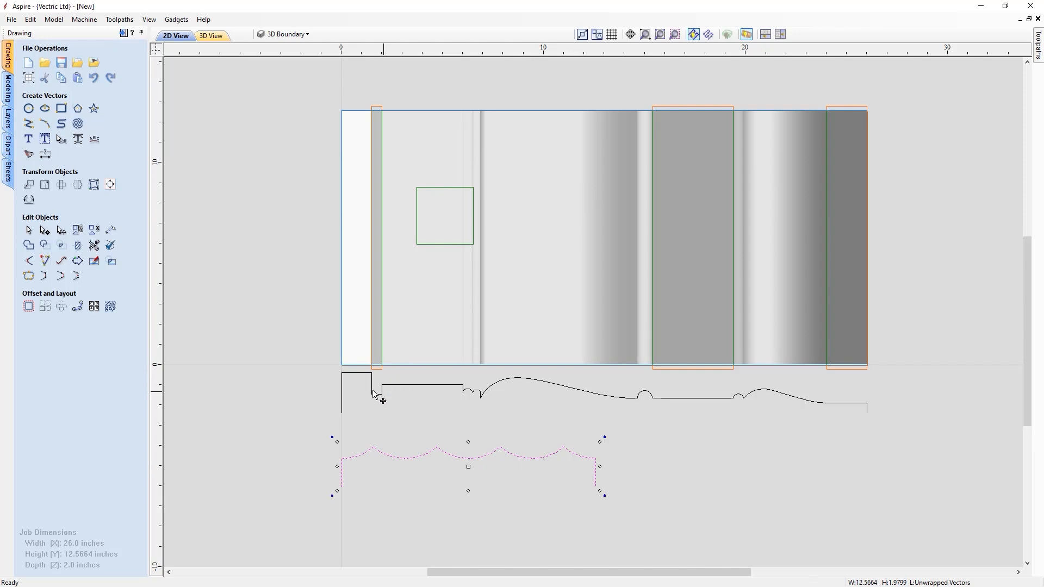
# Delete the Unwrapped Vectors Drive Rails layer together with the data it contains
pyautogui.click(308, 33)
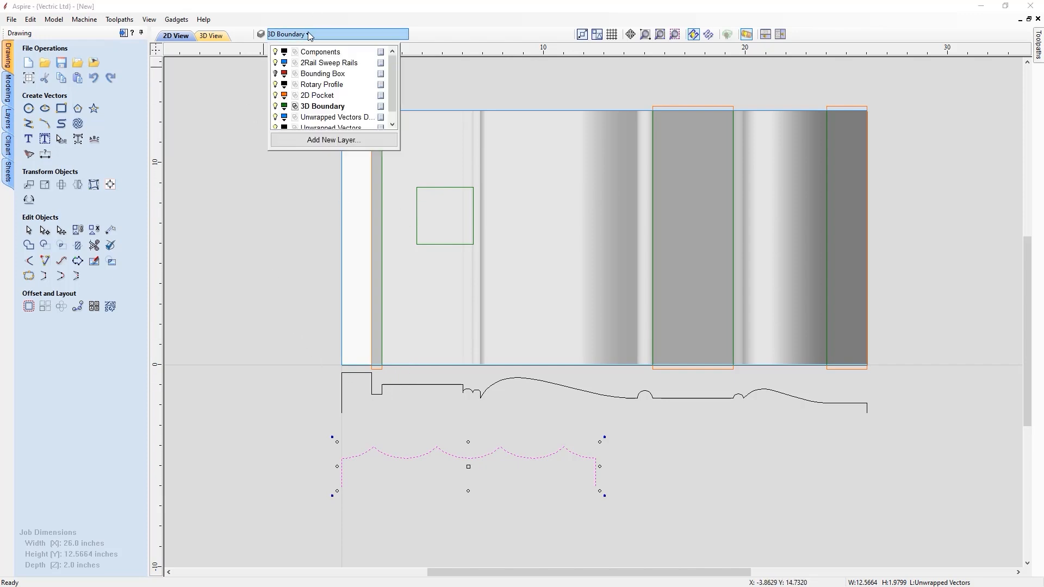
pyautogui.scroll(-1, 296, 111)
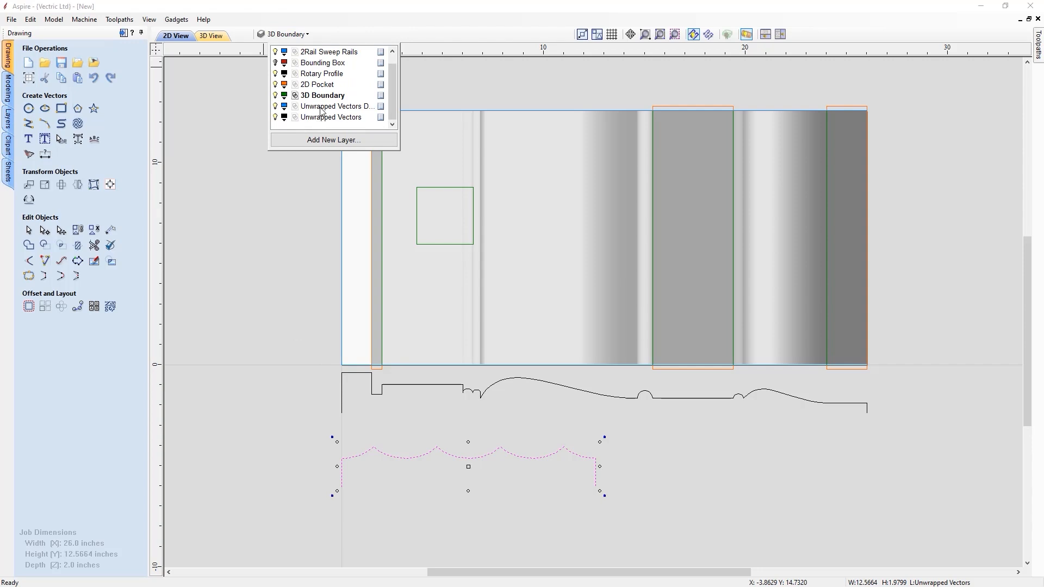
pyautogui.click(354, 107)
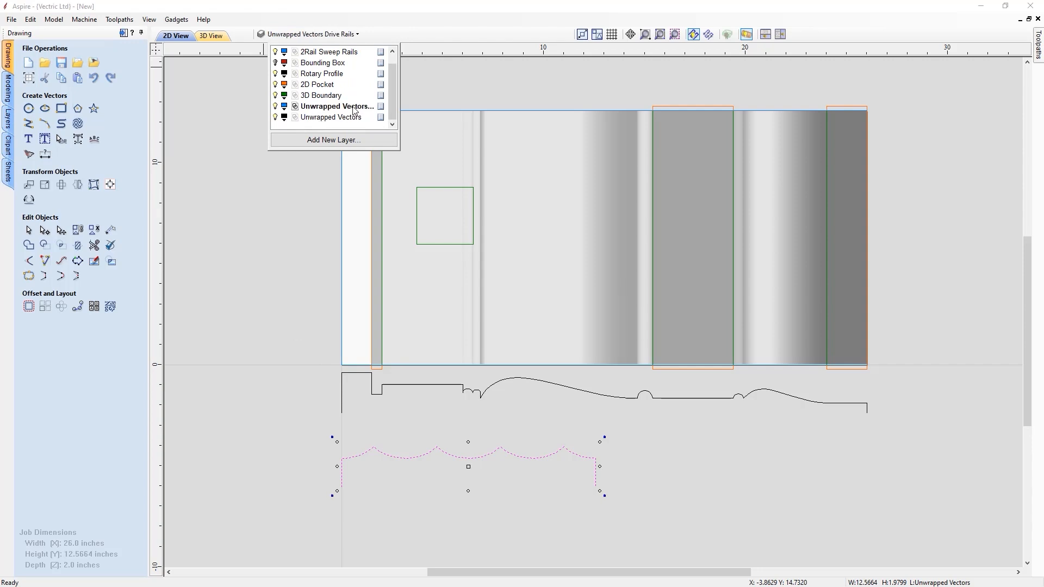
pyautogui.click(297, 109)
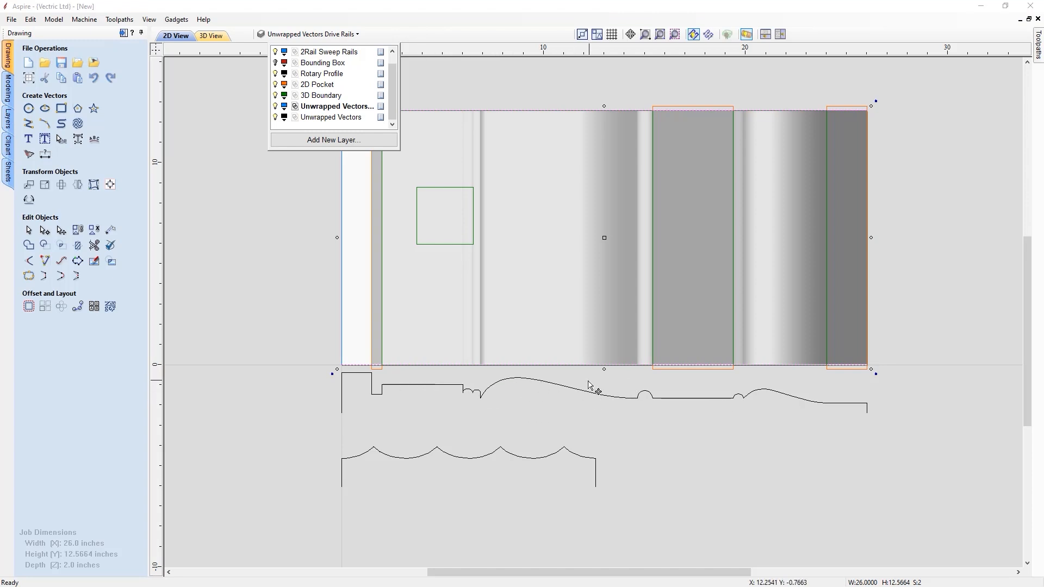
pyautogui.rightClick(382, 111)
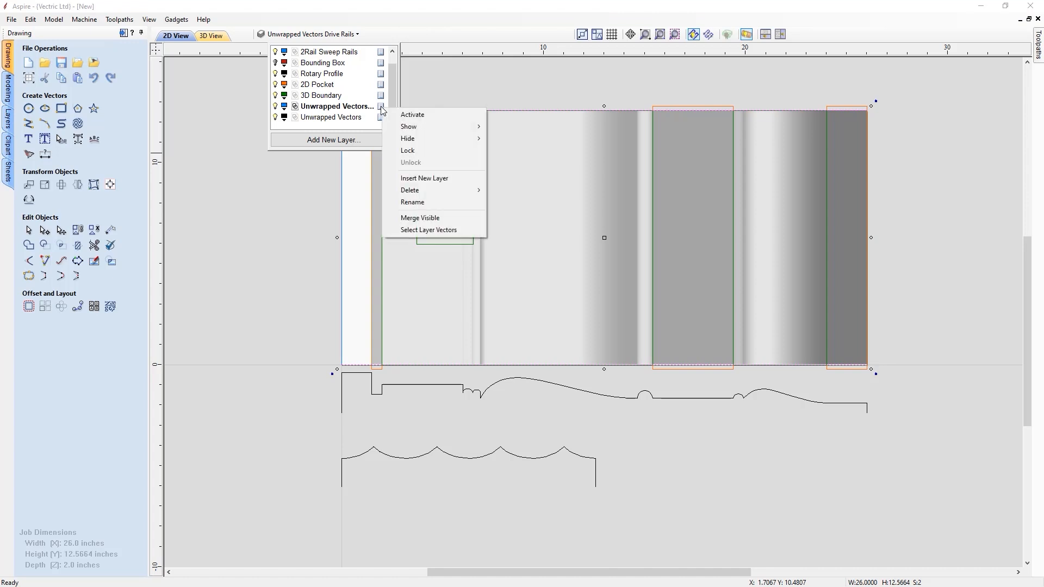
pyautogui.moveTo(451, 191)
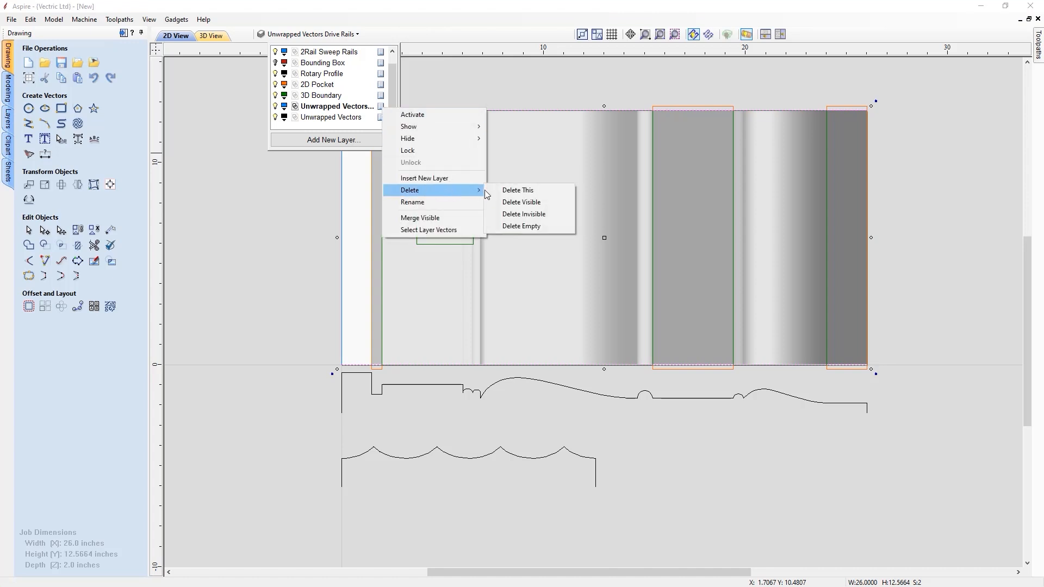
pyautogui.click(524, 192)
pyautogui.click(488, 329)
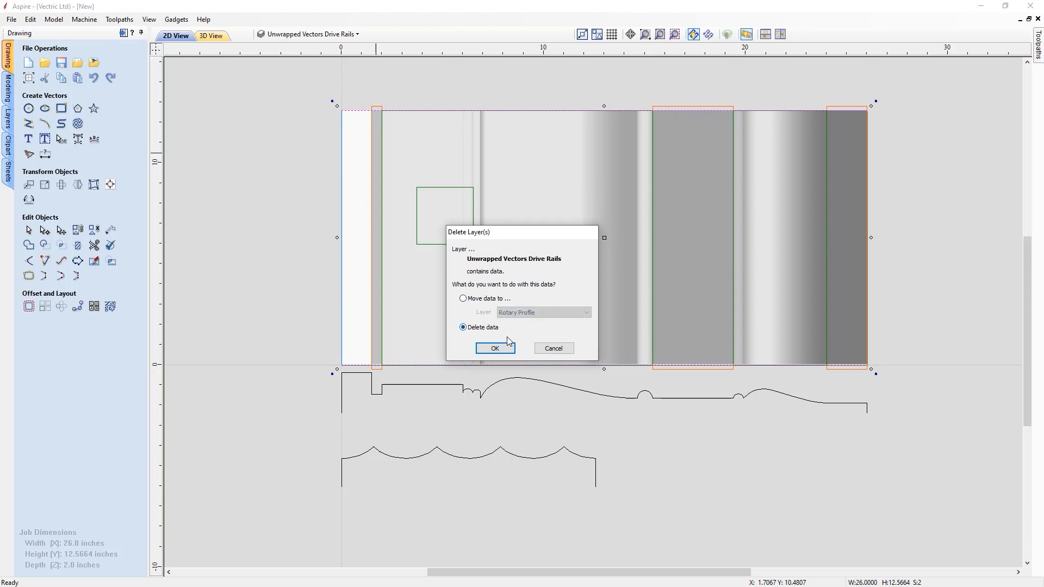
pyautogui.click(497, 349)
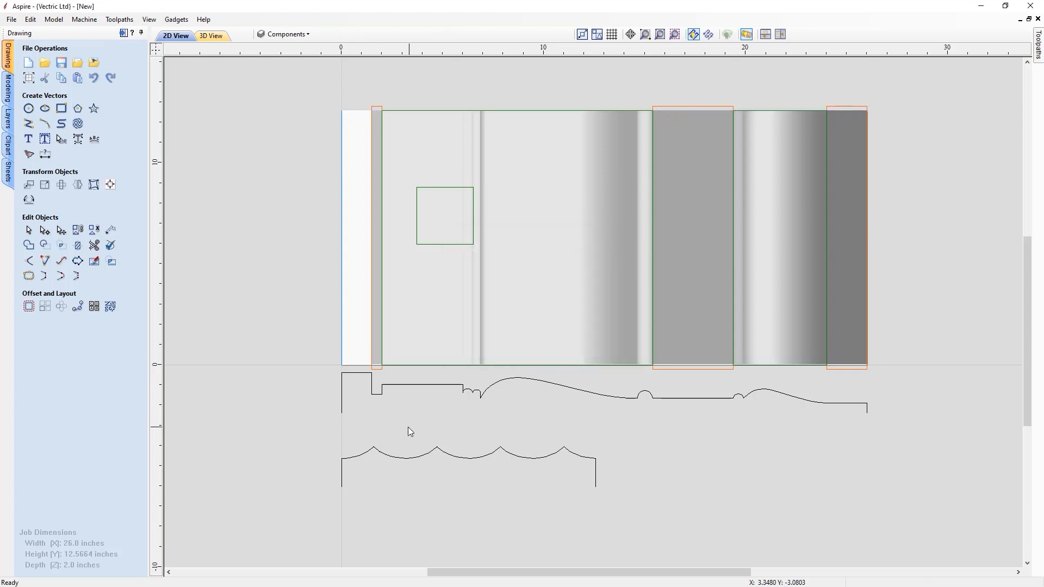
# Make Unwrapped Vectors the active layer and hide the Components, 2Rail Sweep Rails, 2D Pocket and 3D Boundary layers
pyautogui.click(286, 34)
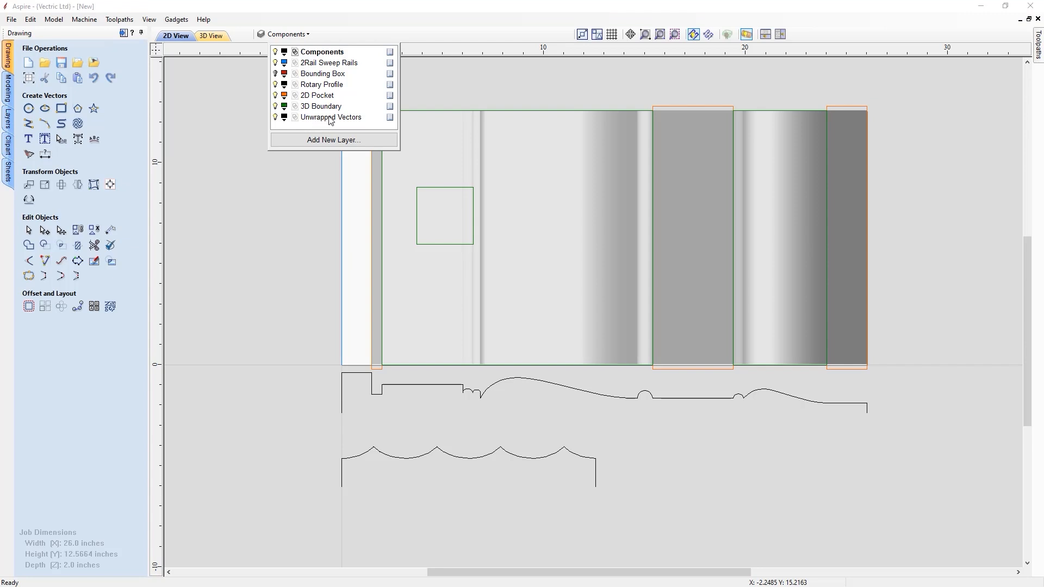
pyautogui.click(295, 117)
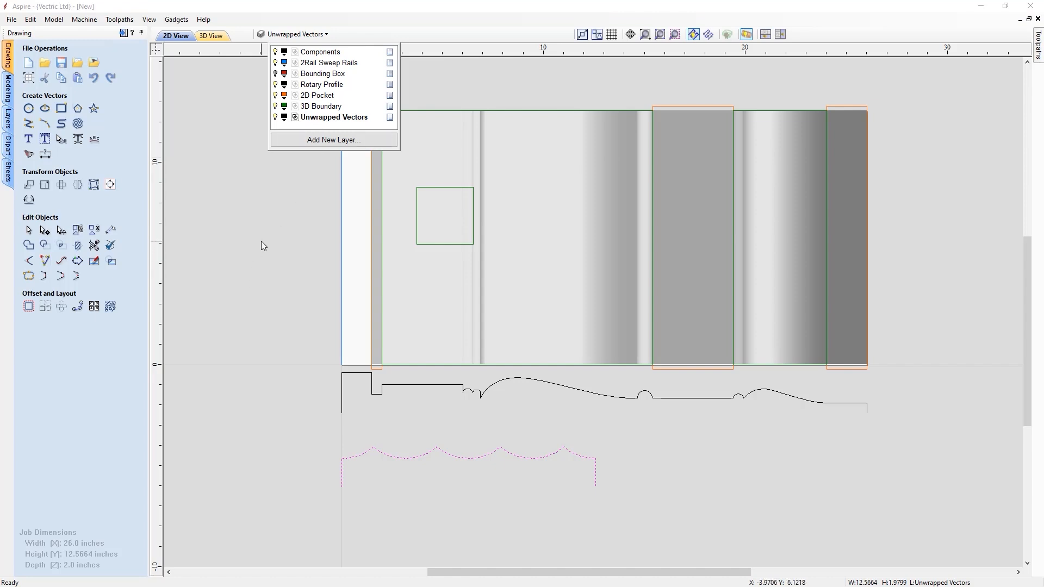
pyautogui.click(276, 53)
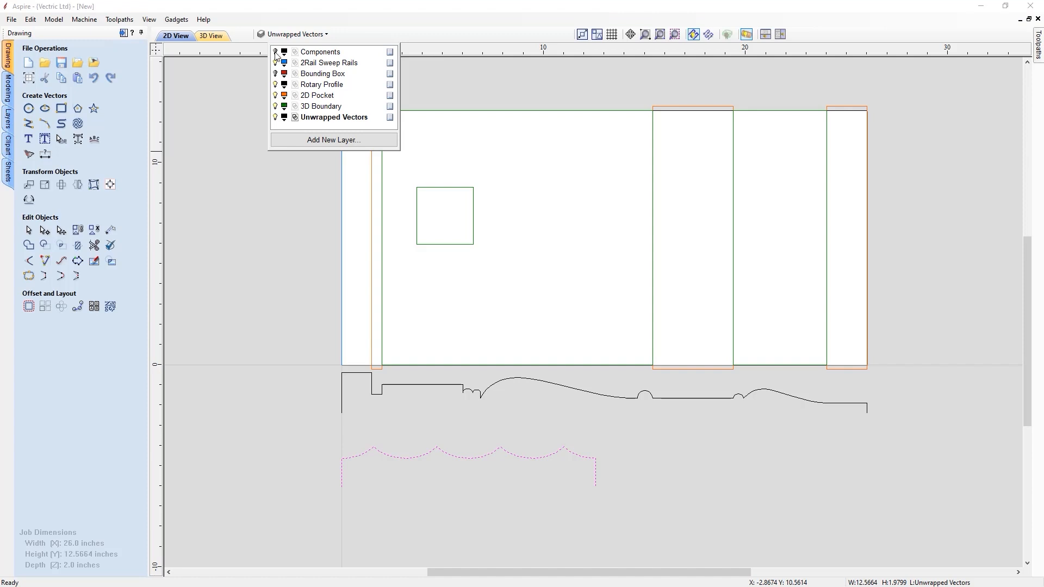
pyautogui.click(276, 64)
pyautogui.click(276, 96)
pyautogui.click(276, 107)
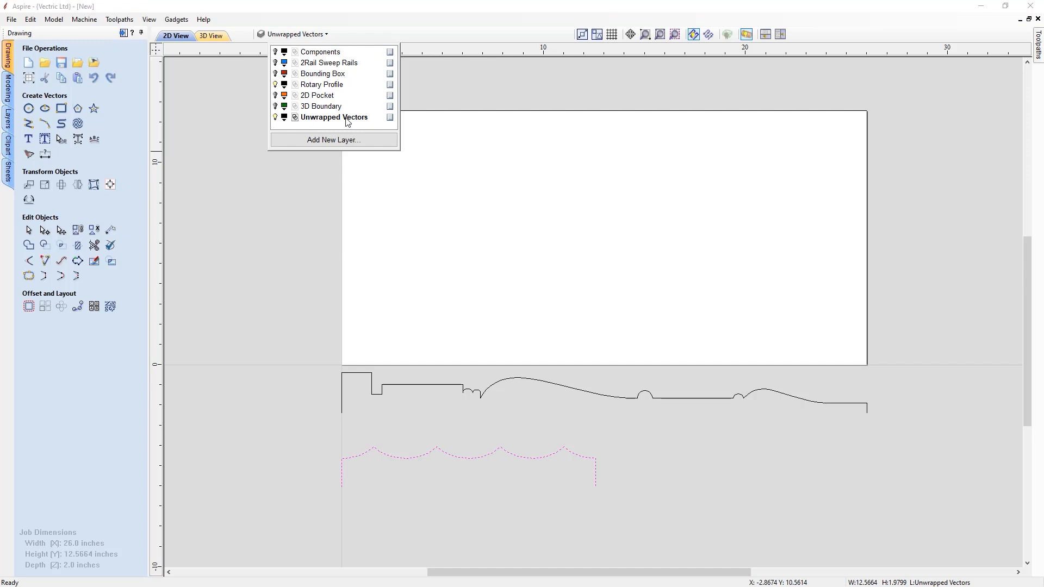
# Add a new layer named Rails and set its colour to light blue
pyautogui.click(328, 143)
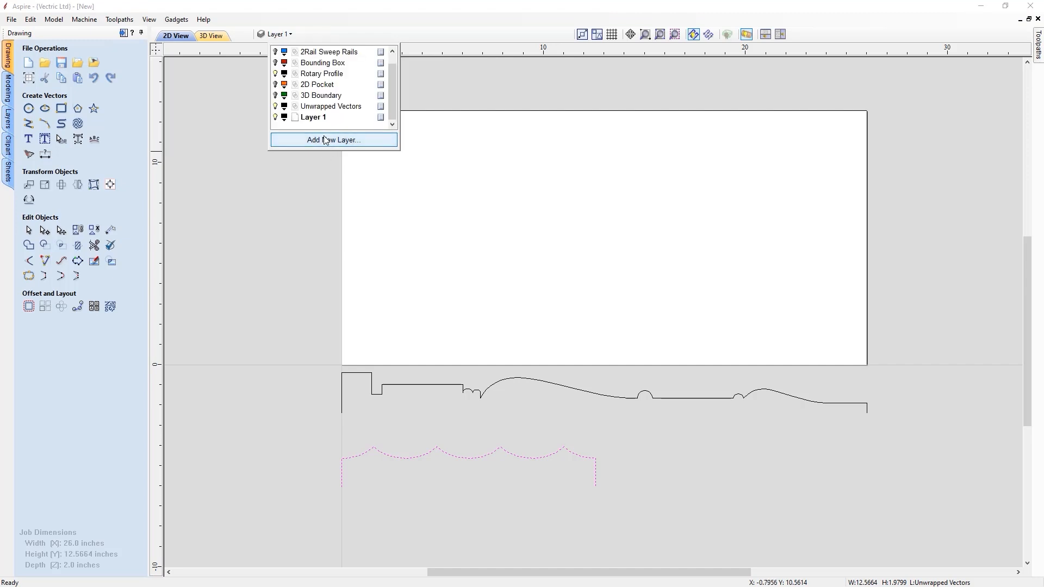
pyautogui.doubleClick(315, 117)
pyautogui.rightClick(324, 120)
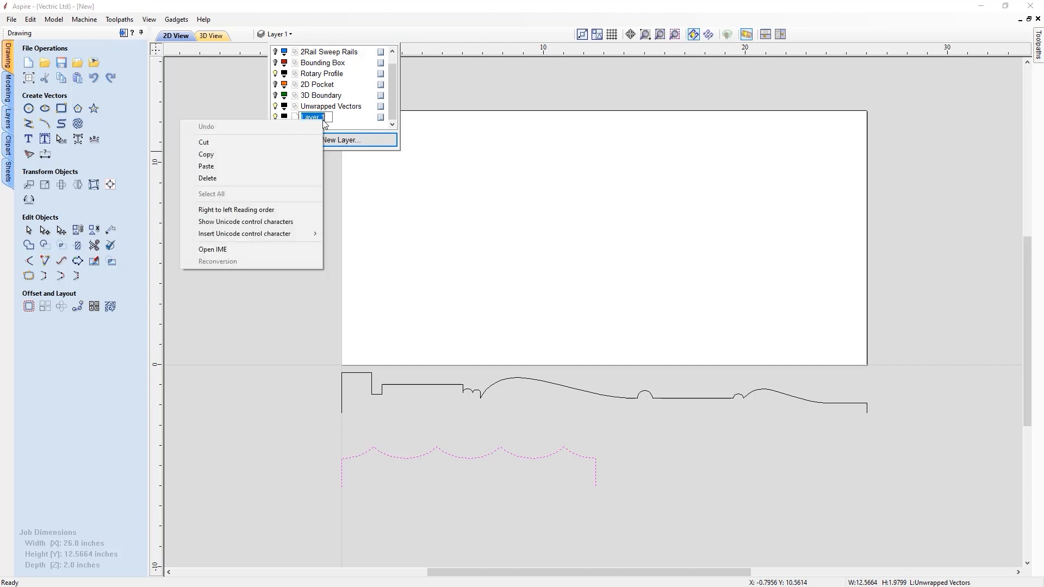
pyautogui.press('Escape')
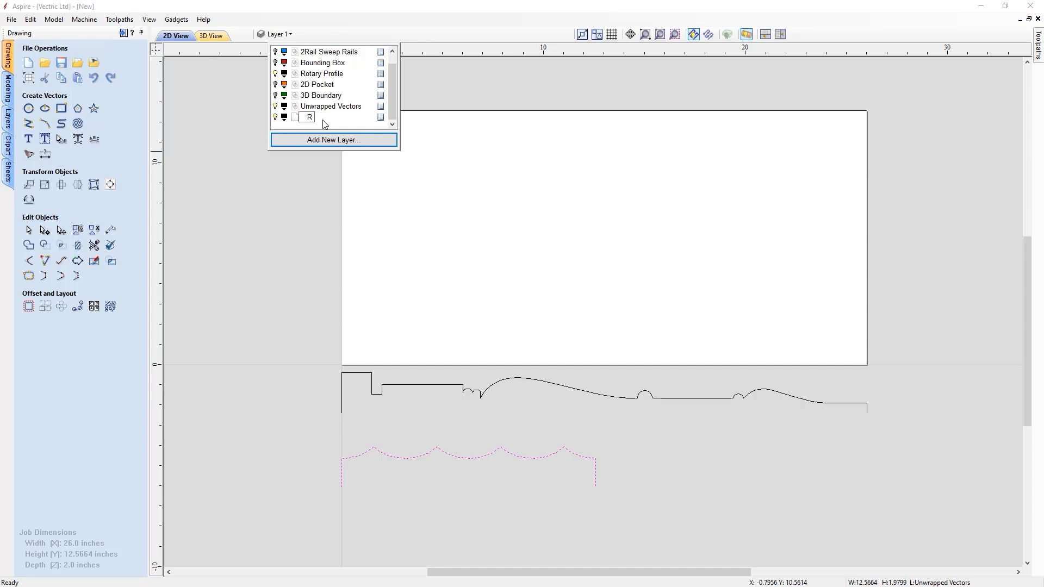
pyautogui.write('Rails')
pyautogui.press('Return')
pyautogui.click(285, 121)
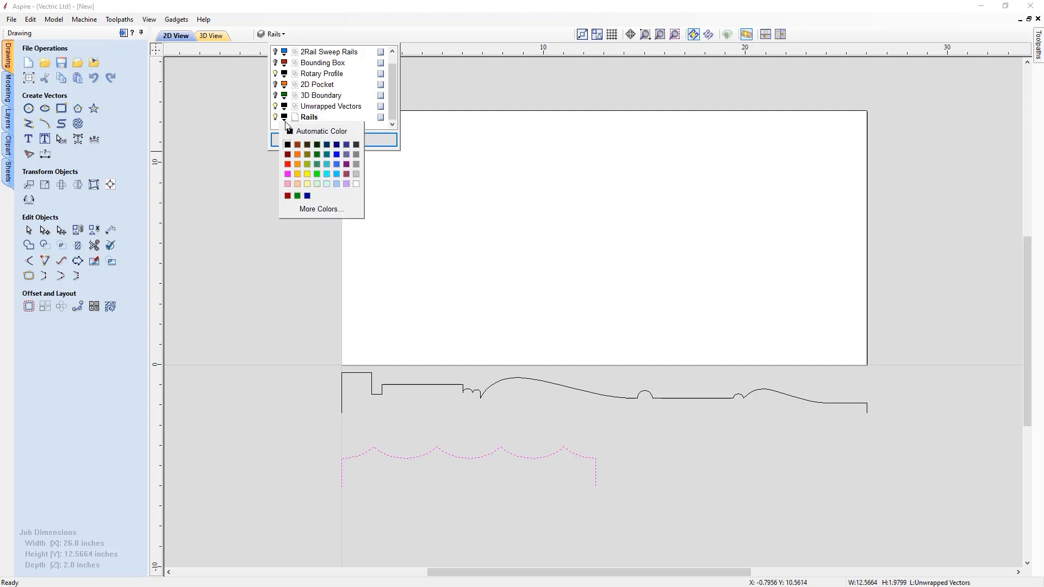
pyautogui.click(326, 173)
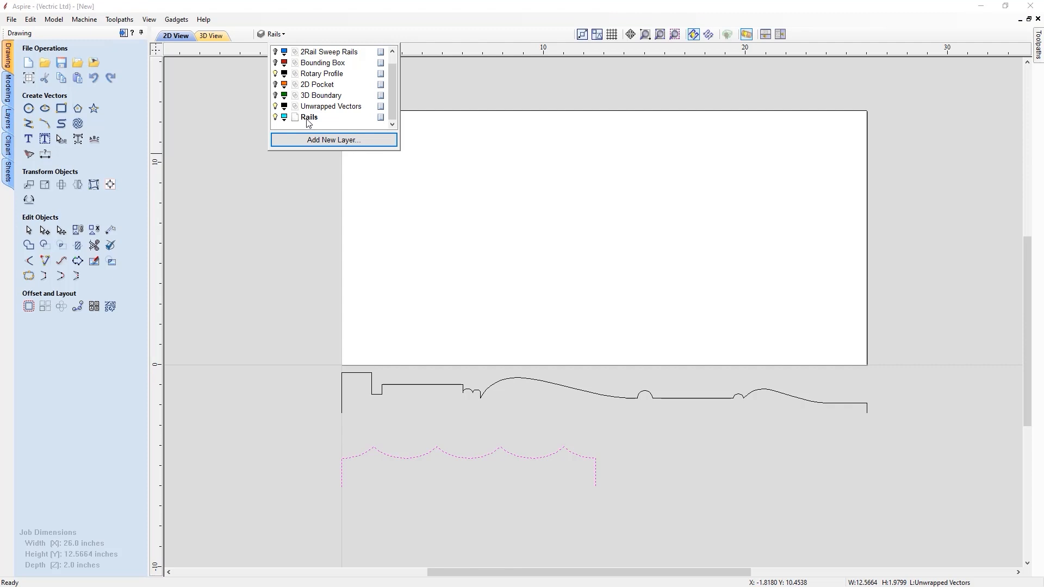
pyautogui.click(363, 231)
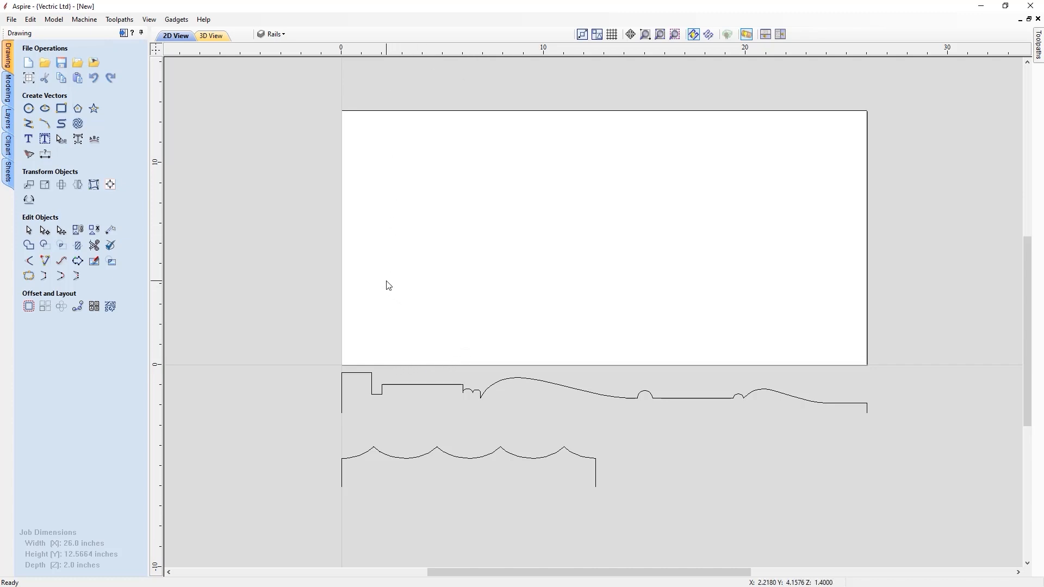
# Draw a straight line along the job's lower edge from X 2.0, Y 0.0 to X 6.0, Y 0.0
pyautogui.click(30, 125)
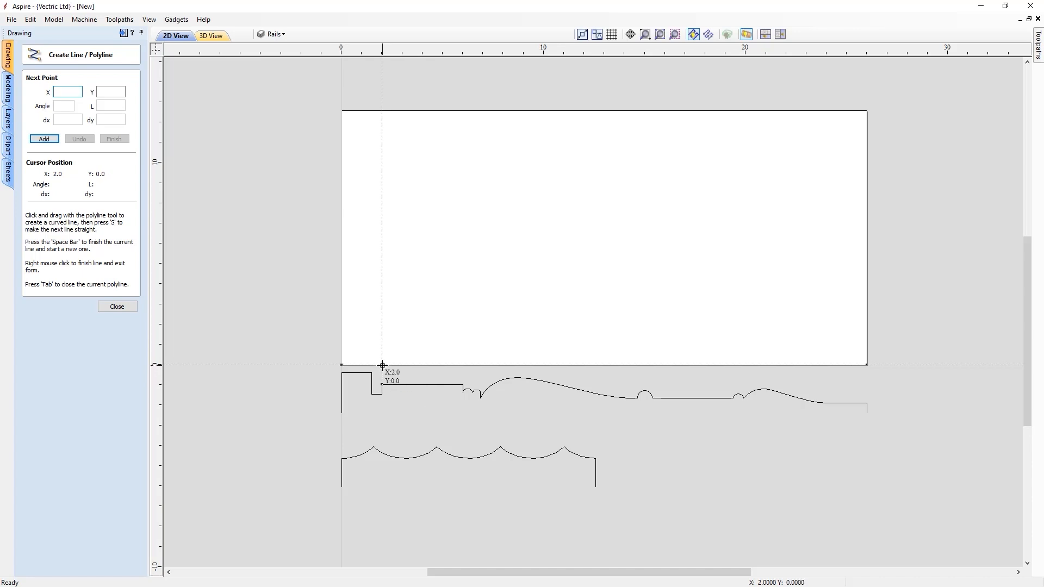
pyautogui.click(381, 364)
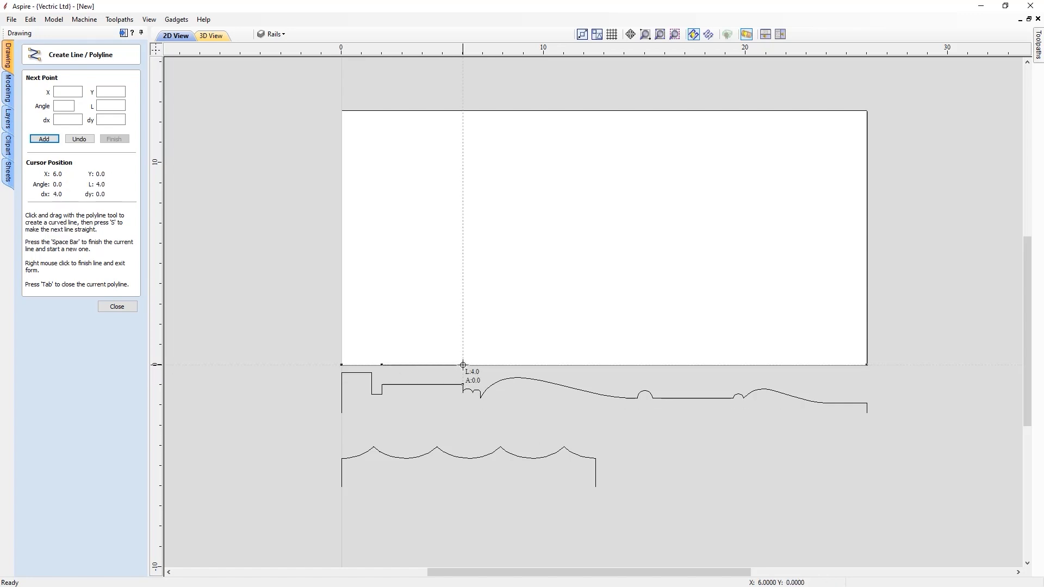
pyautogui.click(463, 365)
pyautogui.rightClick(449, 405)
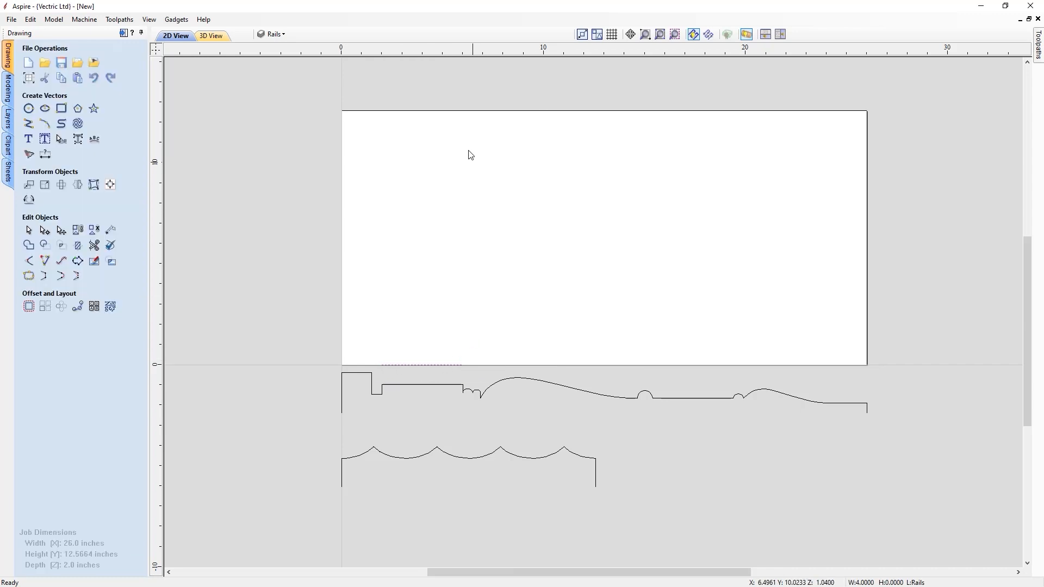
# Create a mirrored copy of the line on the job's upper edge, above the original
pyautogui.click(429, 365)
pyautogui.hotkey('ctrl', 'shift', 'v')
pyautogui.click(420, 294)
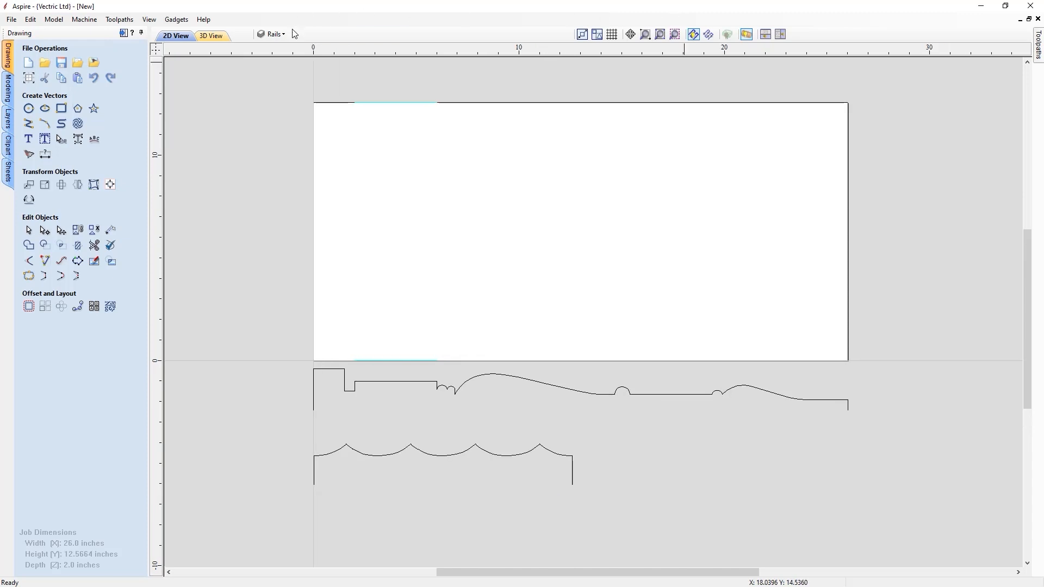
# Show the Components layer and make it the active layer
pyautogui.click(277, 33)
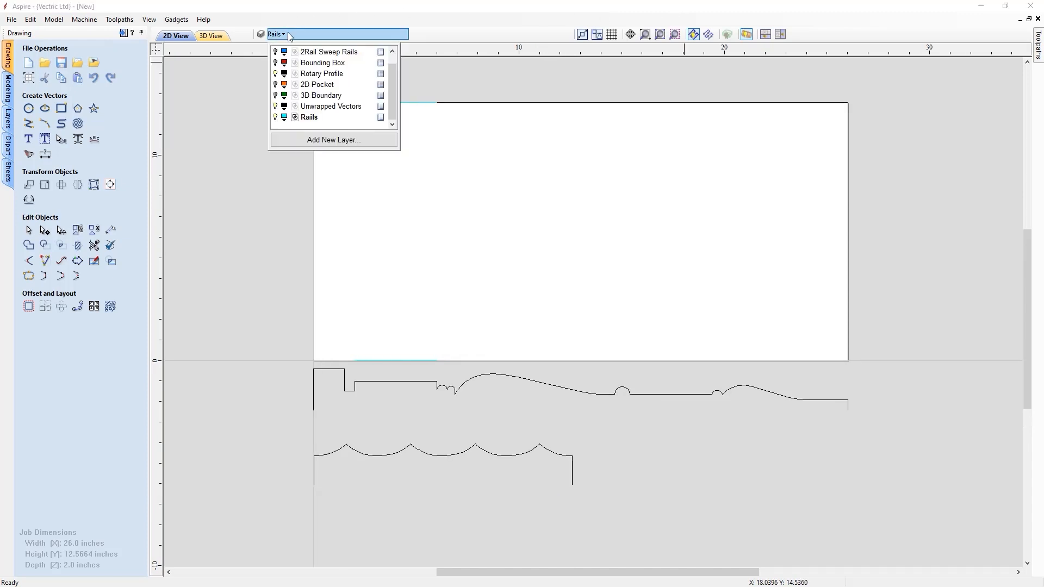
pyautogui.scroll(1, 305, 66)
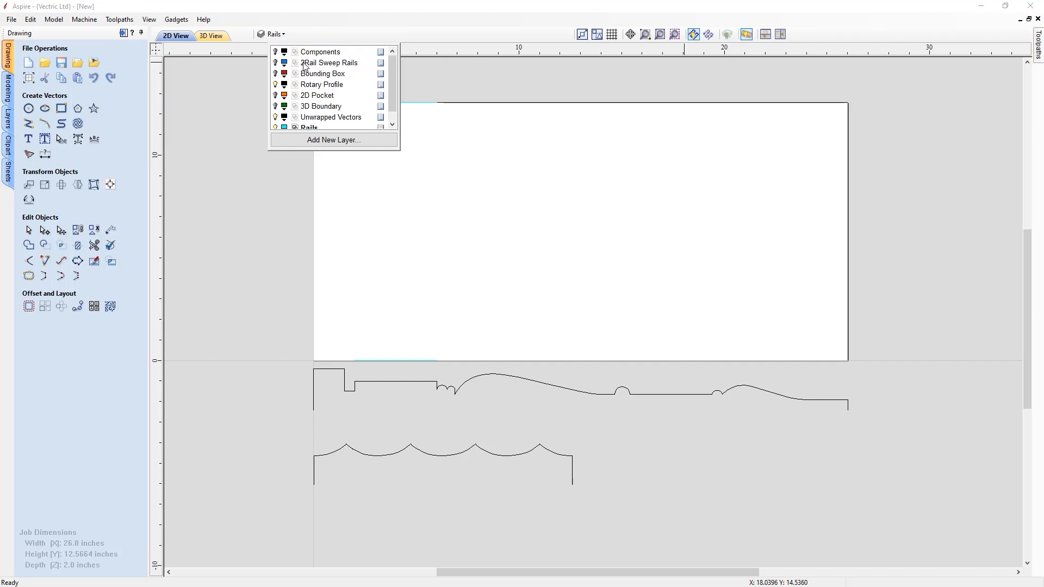
pyautogui.click(275, 52)
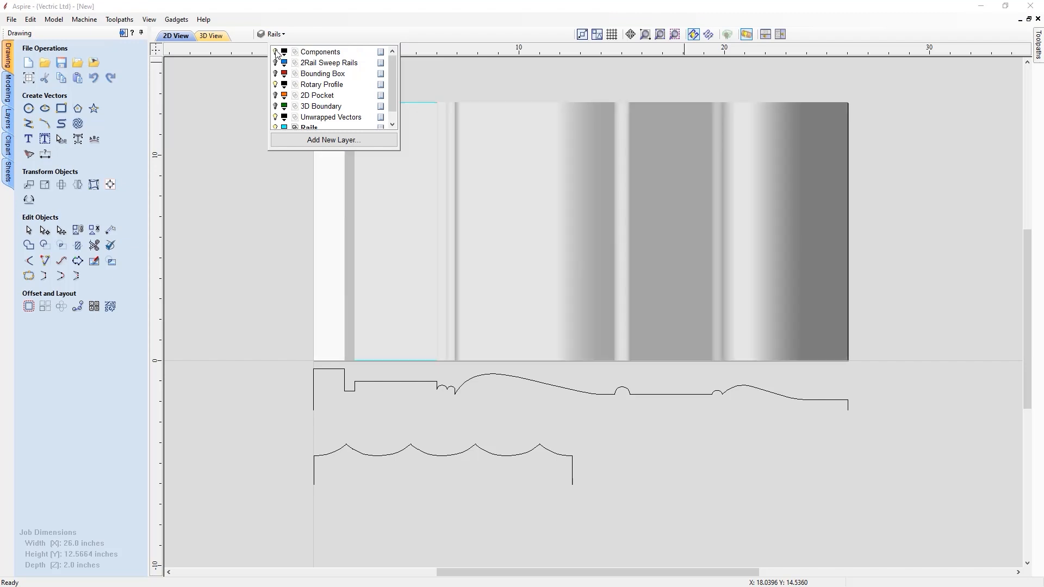
pyautogui.click(317, 52)
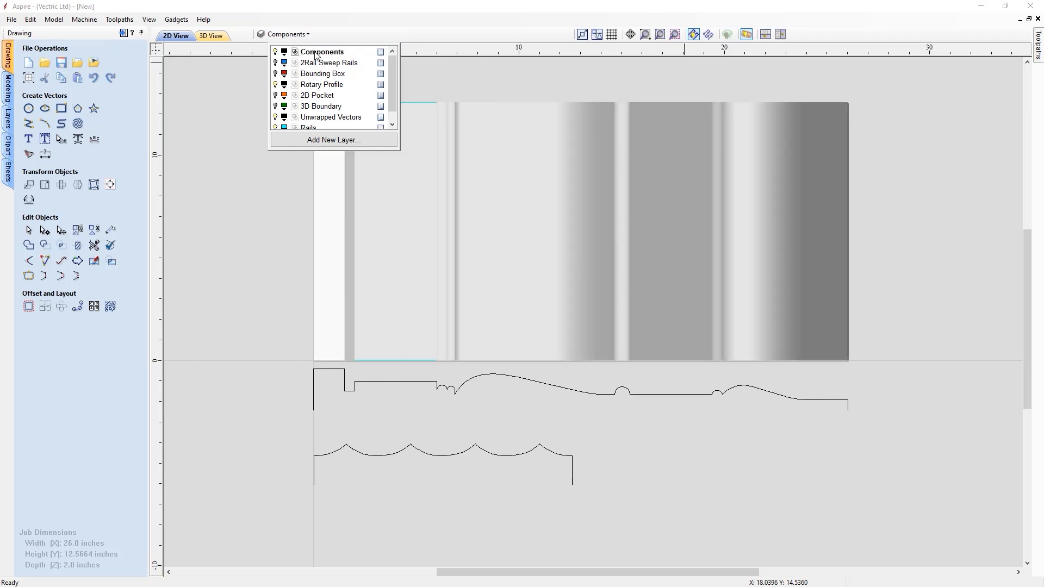
pyautogui.click(259, 237)
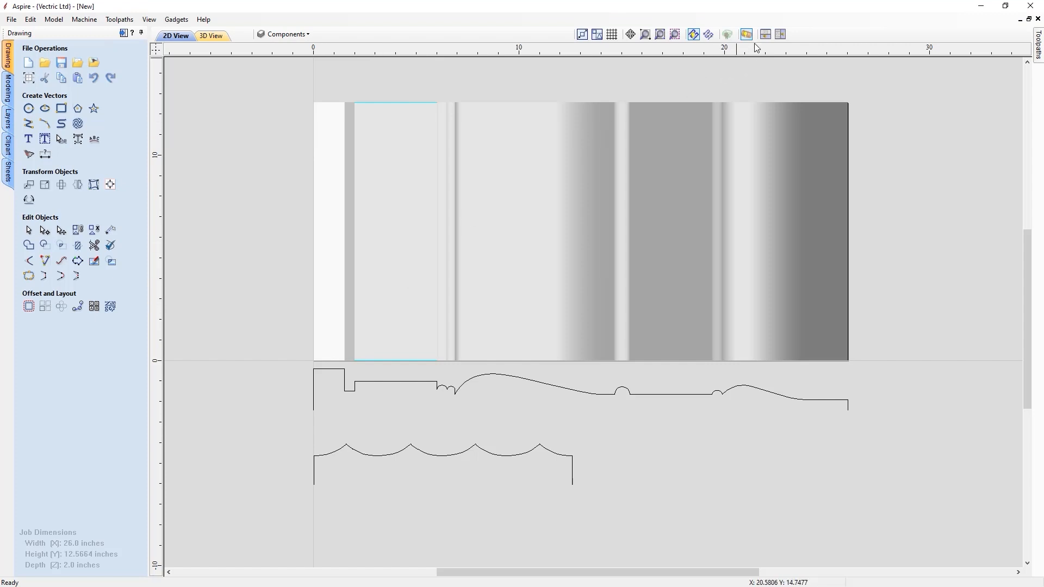
# Tile the 2D and 3D views one above the other and start a Two Rail Sweep with the two light blue lines as drive rails
pyautogui.click(766, 34)
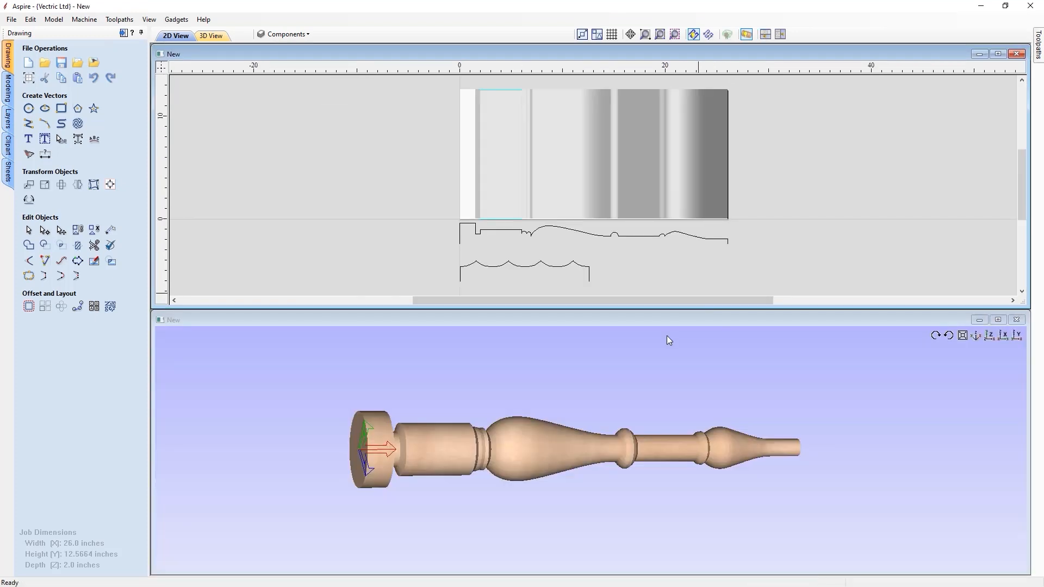
pyautogui.click(8, 87)
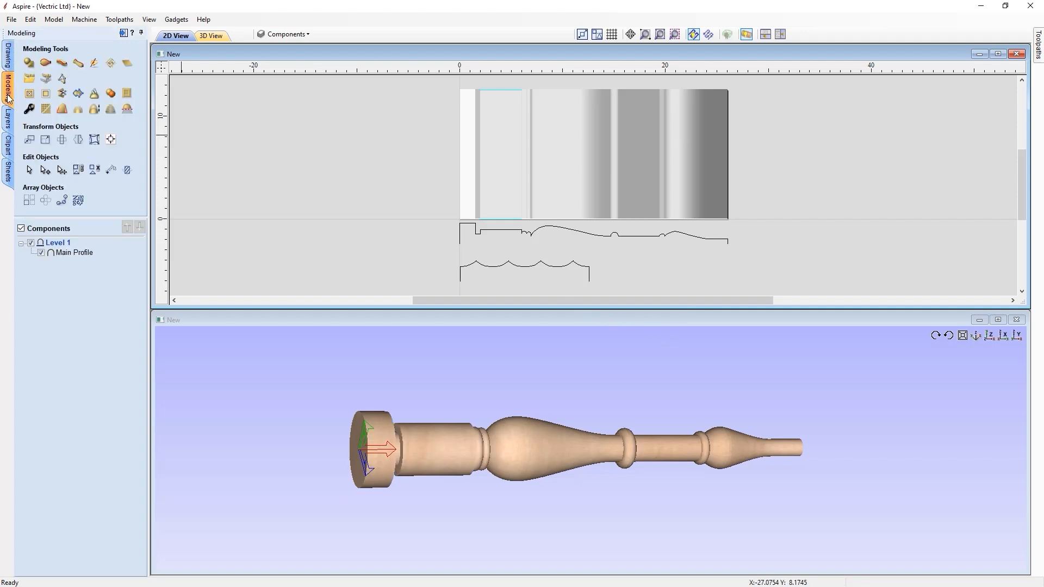
pyautogui.click(46, 64)
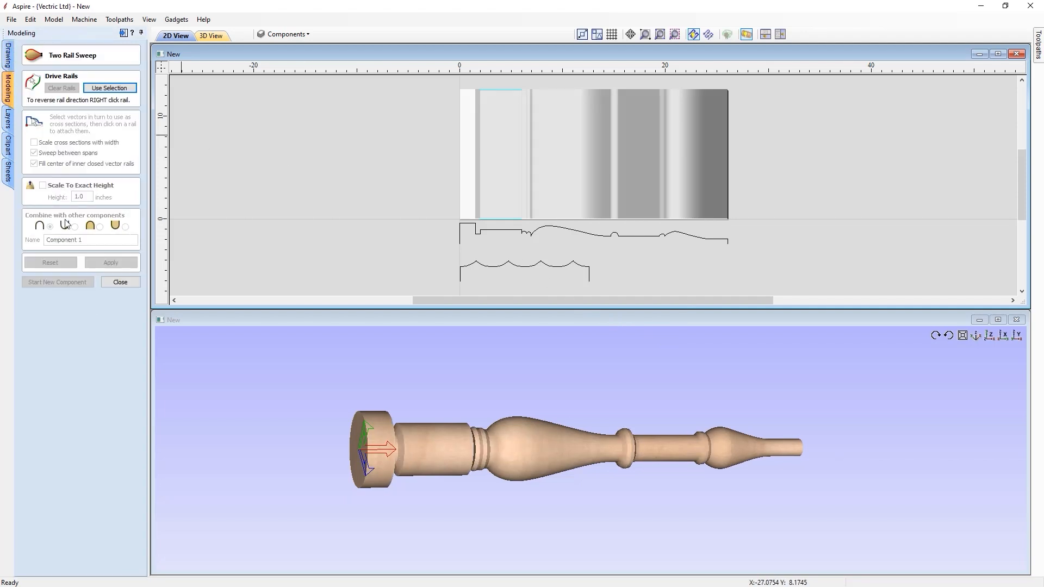
pyautogui.click(507, 90)
pyautogui.click(500, 219)
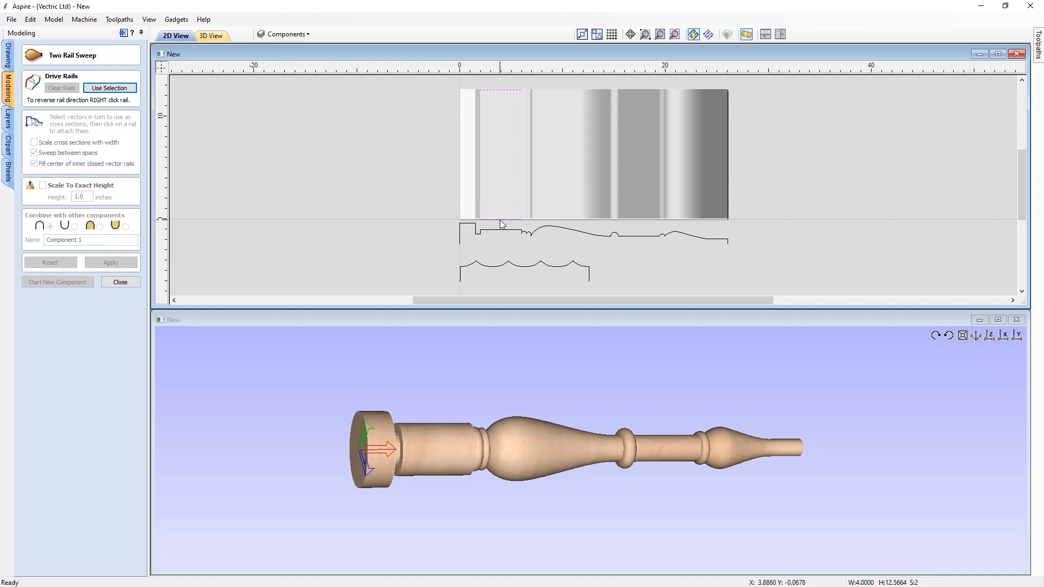
pyautogui.click(120, 88)
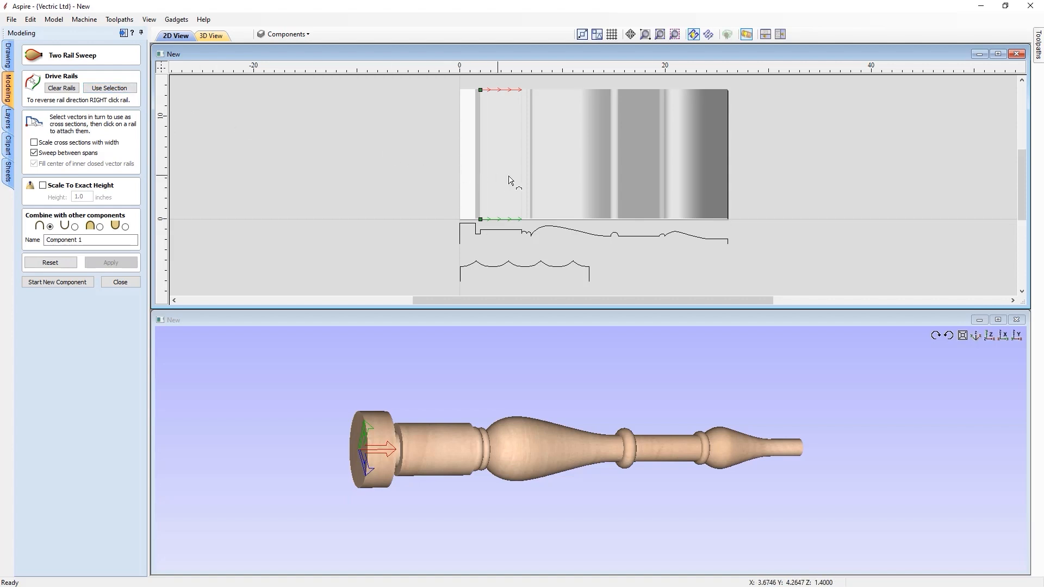
# Sweep the unwrapped scalloped vector along the rails as the cross section and inspect the wrapped shape in 3D
pyautogui.click(497, 265)
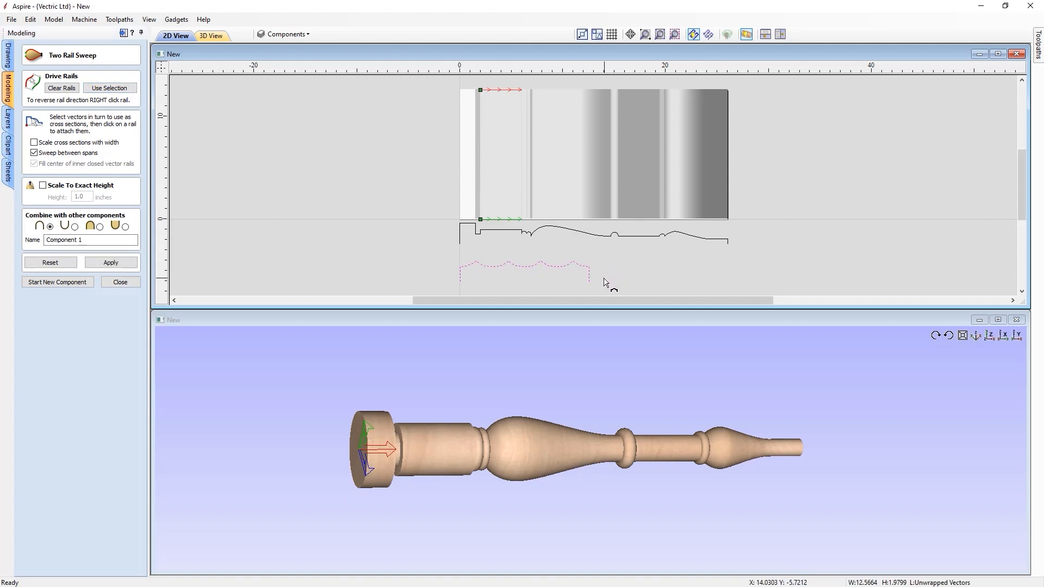
pyautogui.click(116, 263)
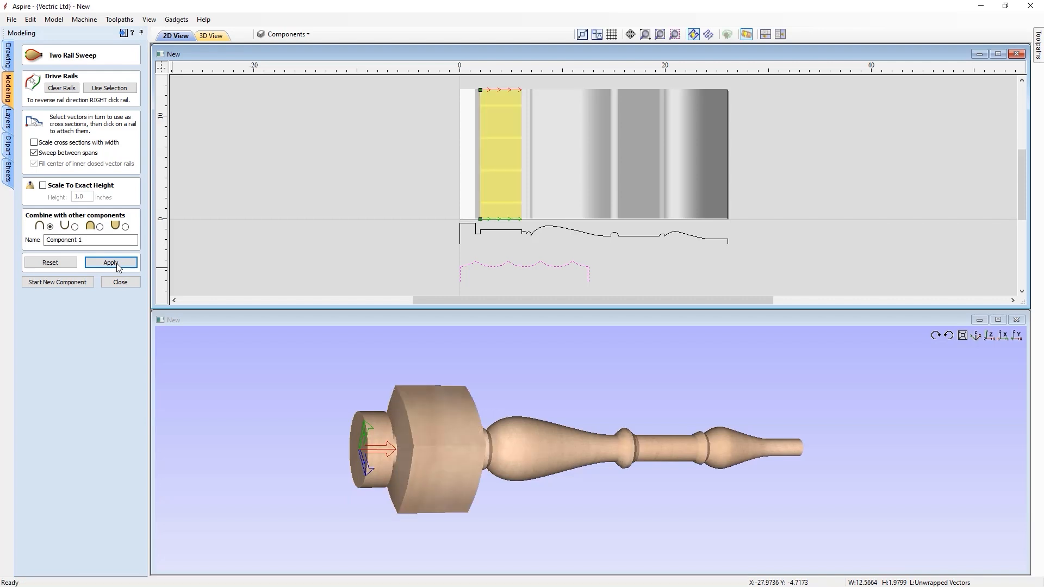
pyautogui.click(650, 465)
pyautogui.moveTo(650, 464); pyautogui.dragTo(438, 424)
pyautogui.moveTo(651, 451); pyautogui.dragTo(624, 429)
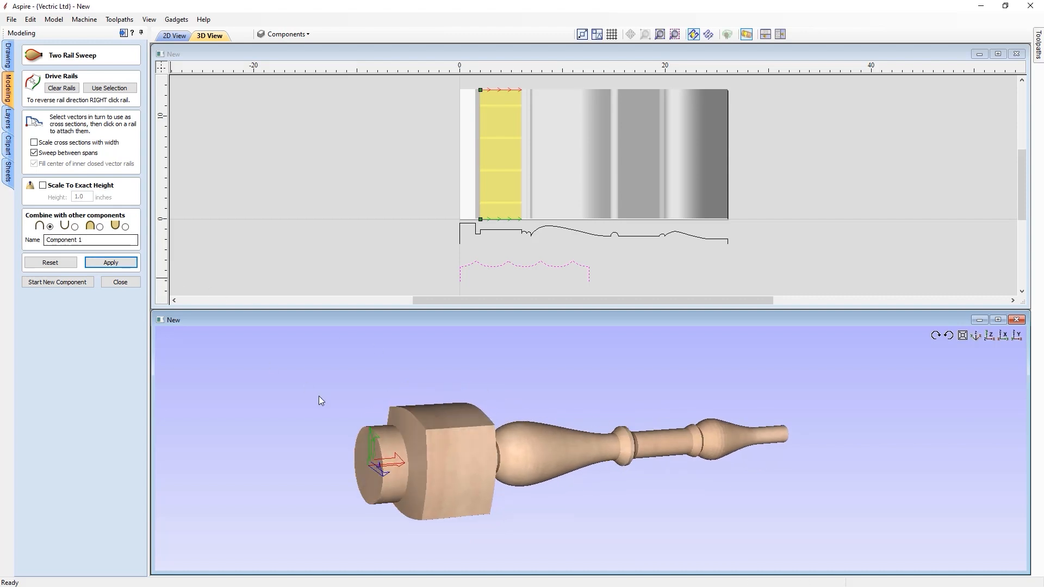
pyautogui.moveTo(447, 431); pyautogui.dragTo(700, 433)
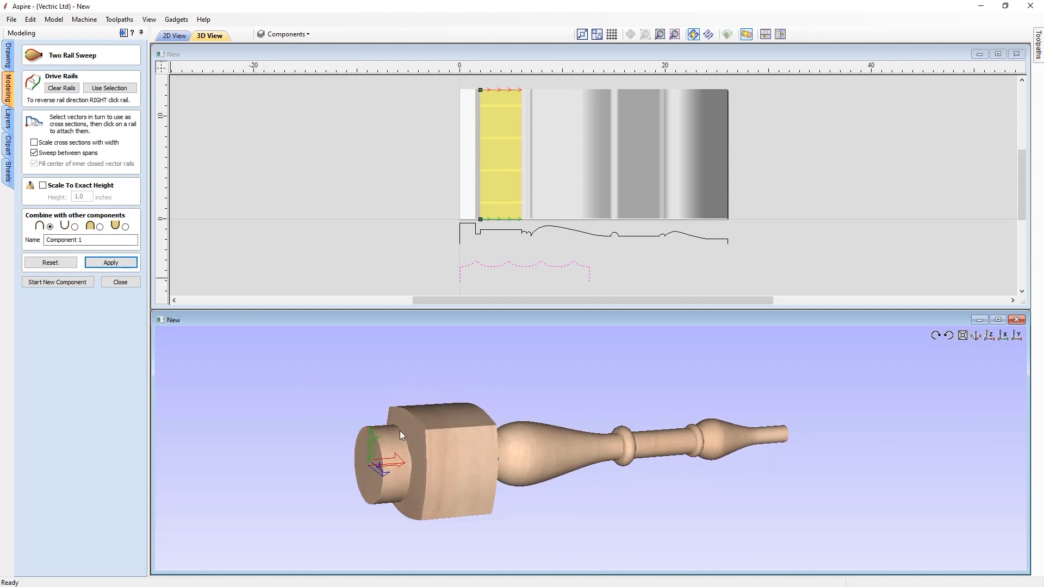
# Change the sweep's combine mode to Merge, name the component Box, and apply and close the Two Rail Sweep
pyautogui.click(100, 226)
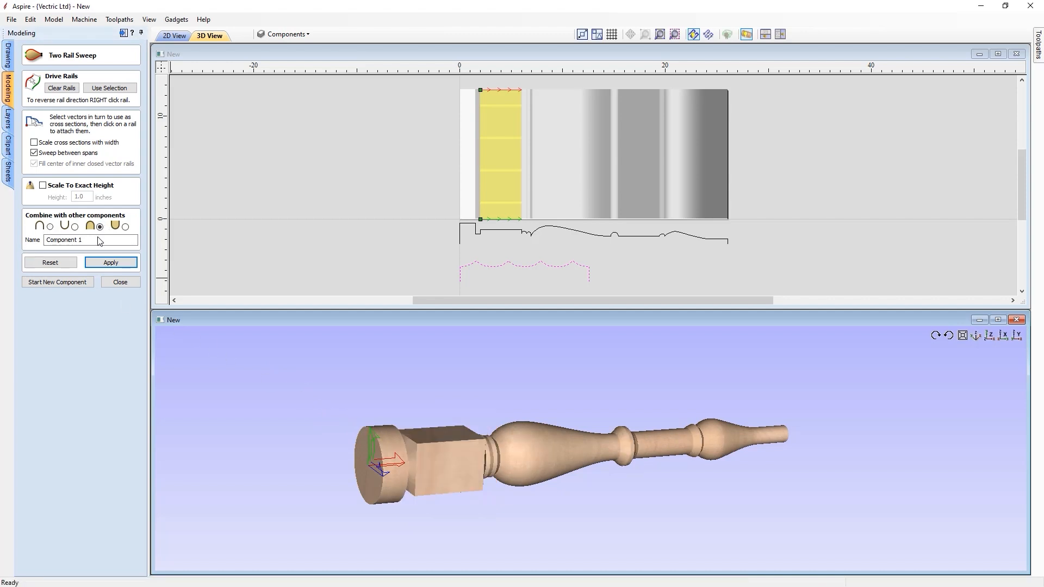
pyautogui.moveTo(623, 450); pyautogui.dragTo(604, 509)
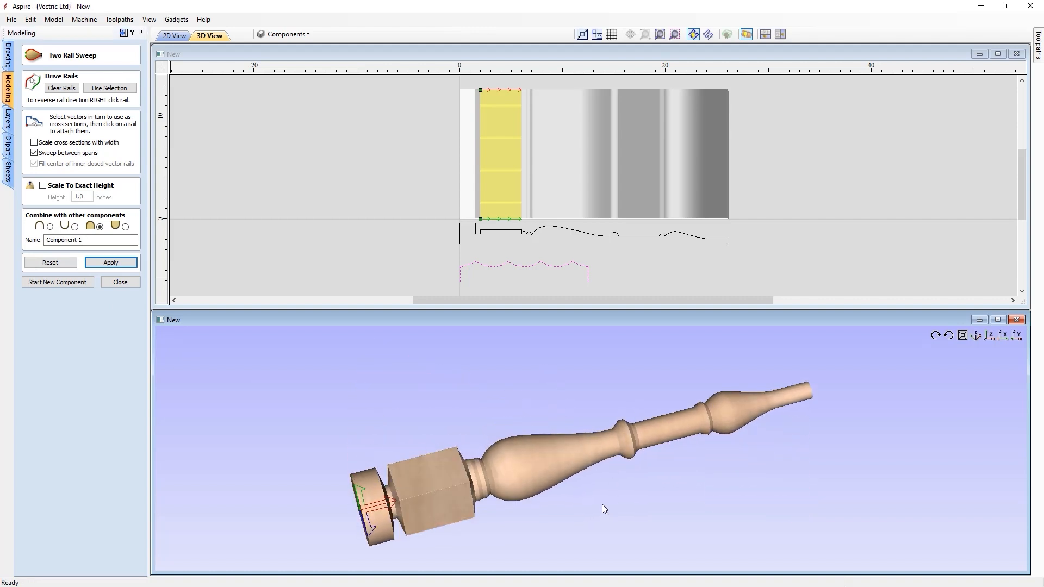
pyautogui.moveTo(593, 430); pyautogui.dragTo(605, 377)
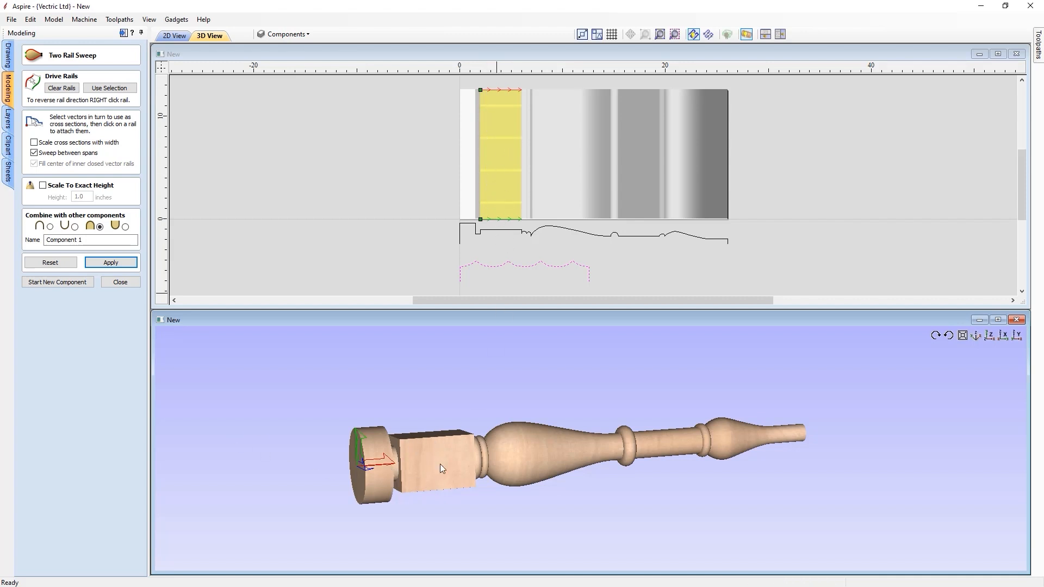
pyautogui.moveTo(112, 242); pyautogui.dragTo(27, 238)
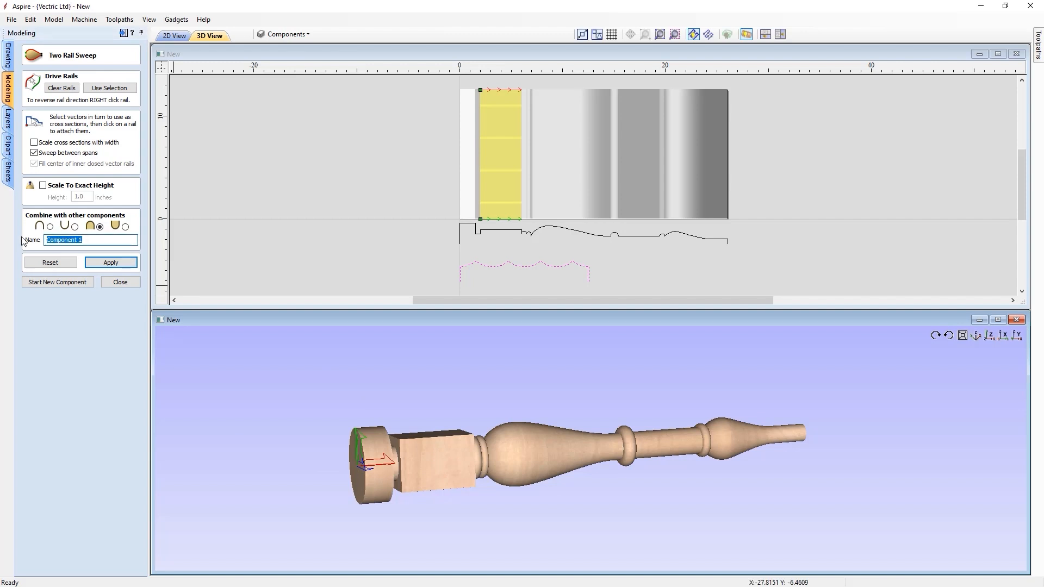
pyautogui.write('B')
pyautogui.click(109, 264)
pyautogui.click(126, 284)
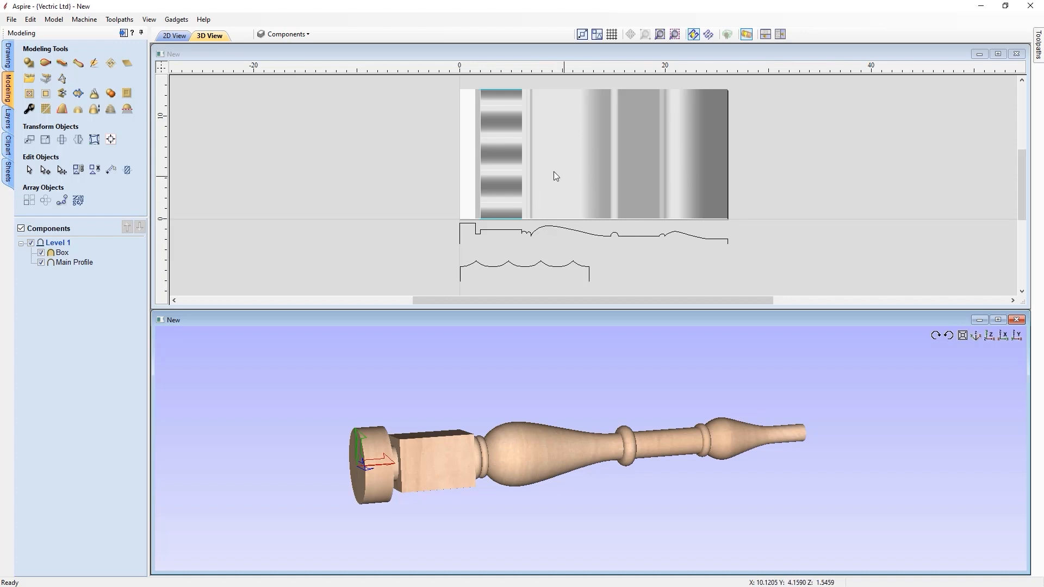
# Hide the Components layer and make Unwrapped Vectors the active layer
pyautogui.click(303, 36)
pyautogui.click(275, 52)
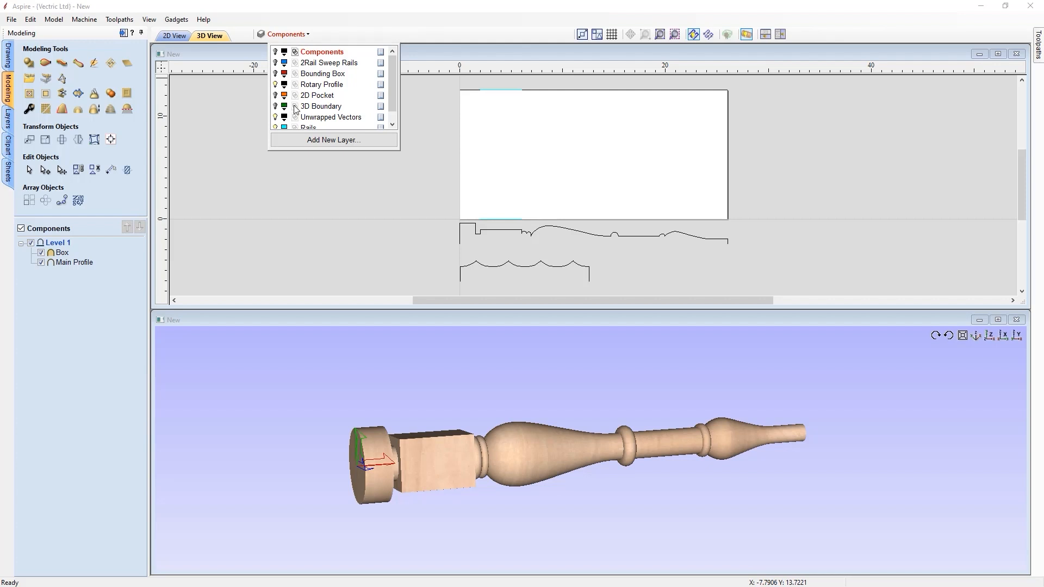
pyautogui.click(319, 118)
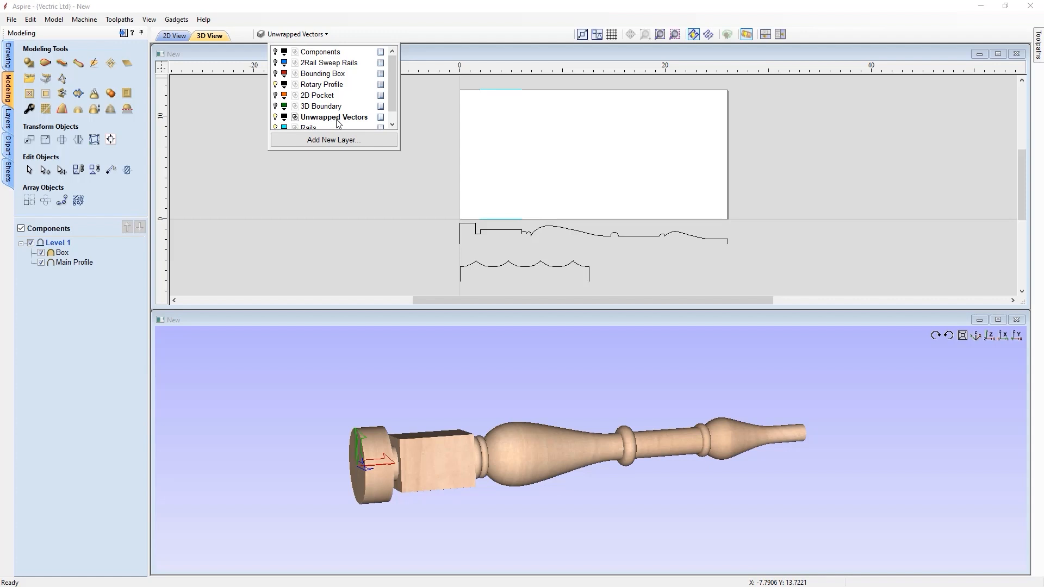
pyautogui.click(385, 188)
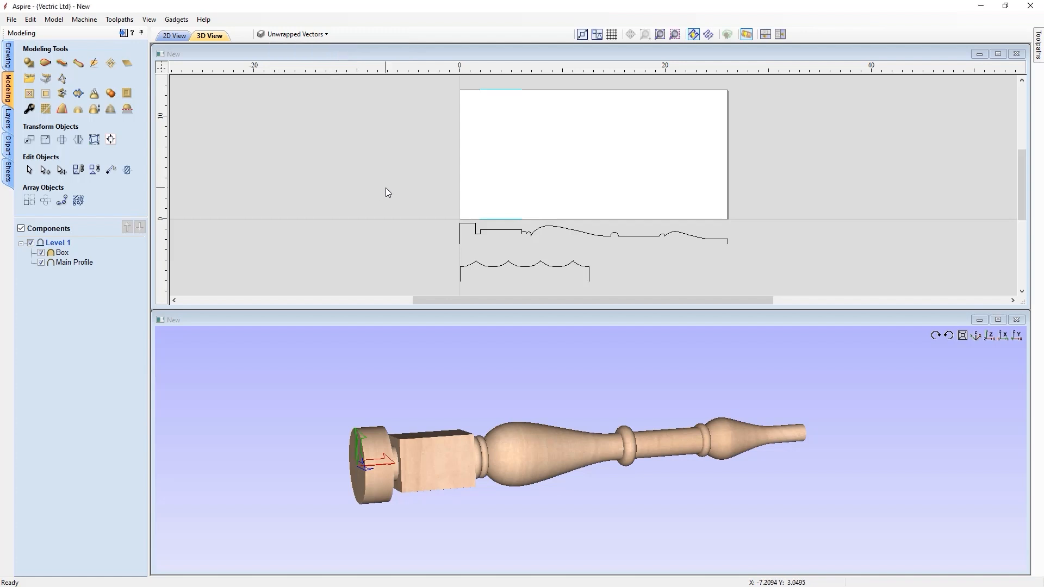
# Maximize the 2D view and fit the job and its profile vectors in it
pyautogui.click(386, 187)
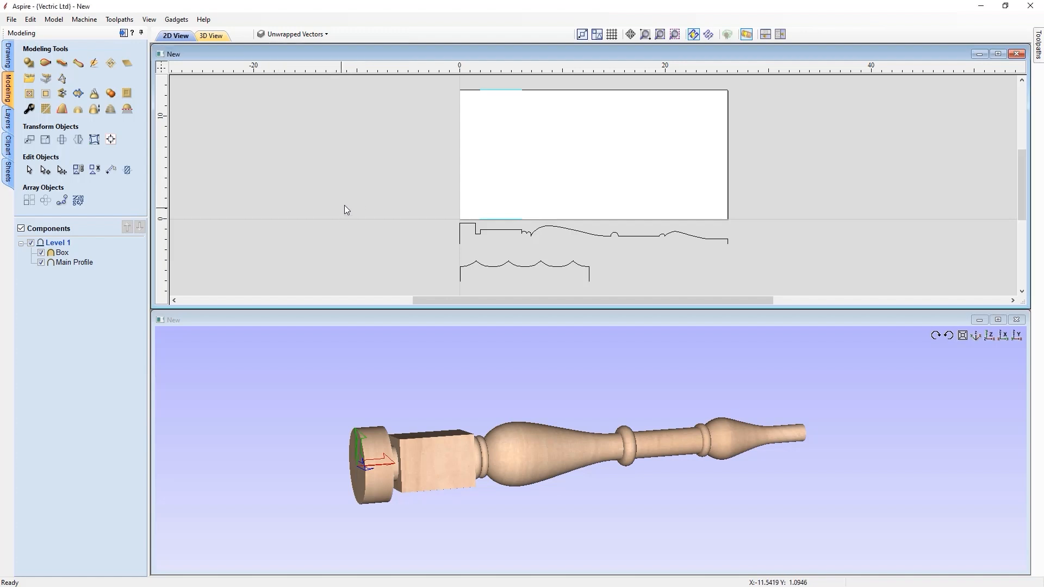
pyautogui.click(998, 53)
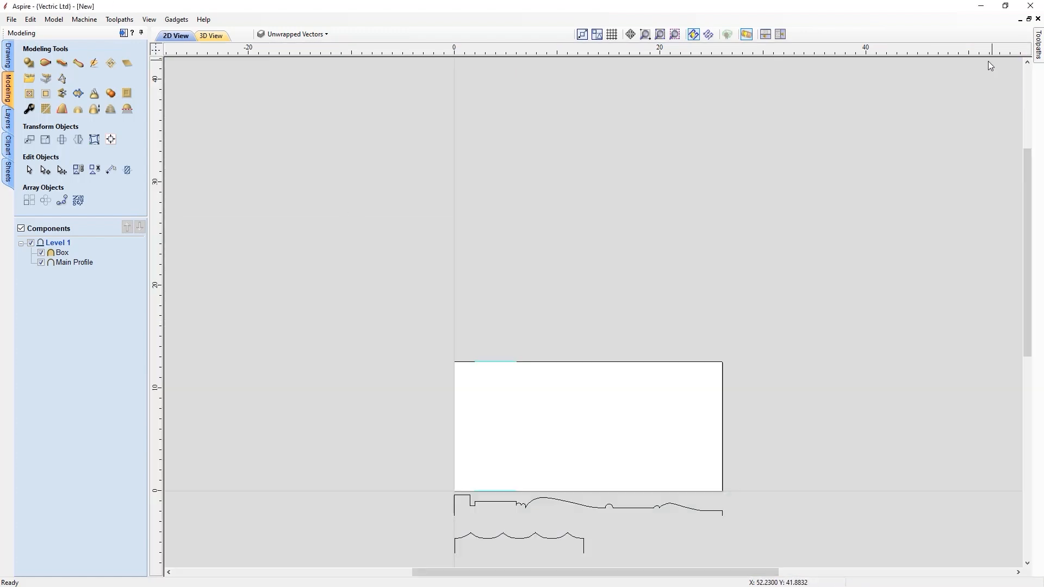
pyautogui.click(660, 35)
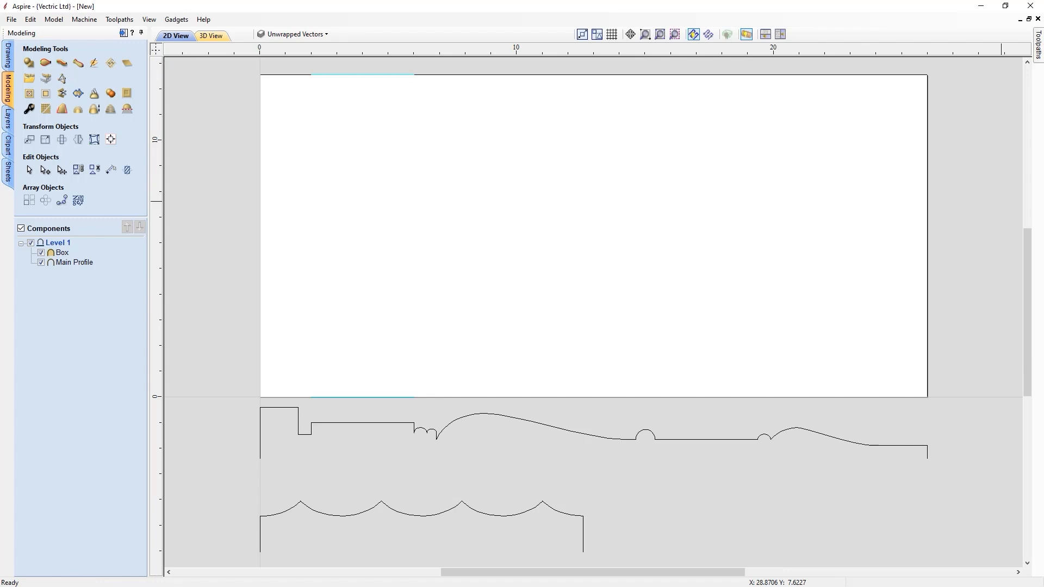
# Create an eight-sided polygon with a 1.0-inch radius centred at X 0, Y 0
pyautogui.click(9, 56)
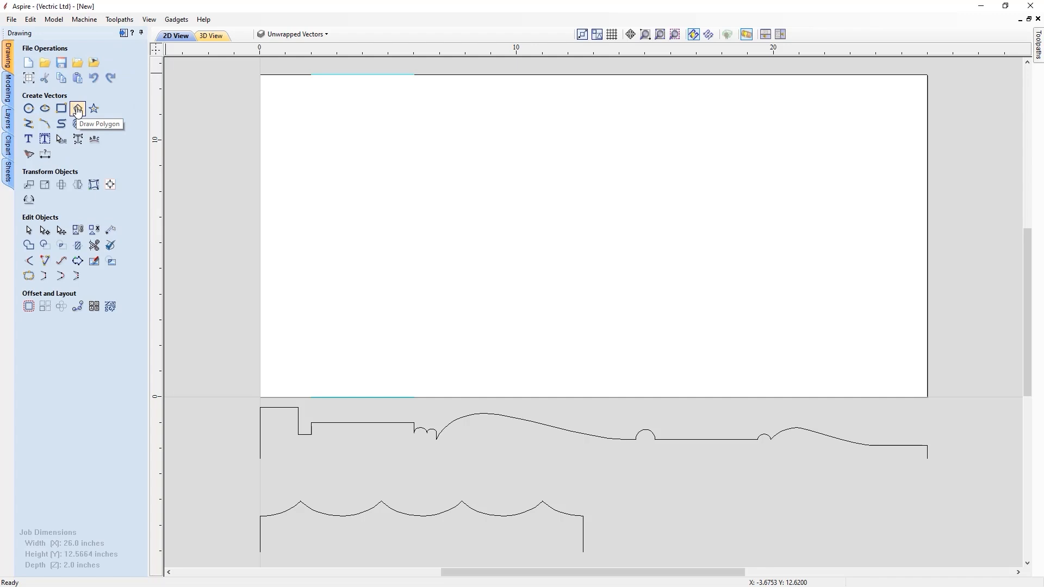
pyautogui.click(78, 110)
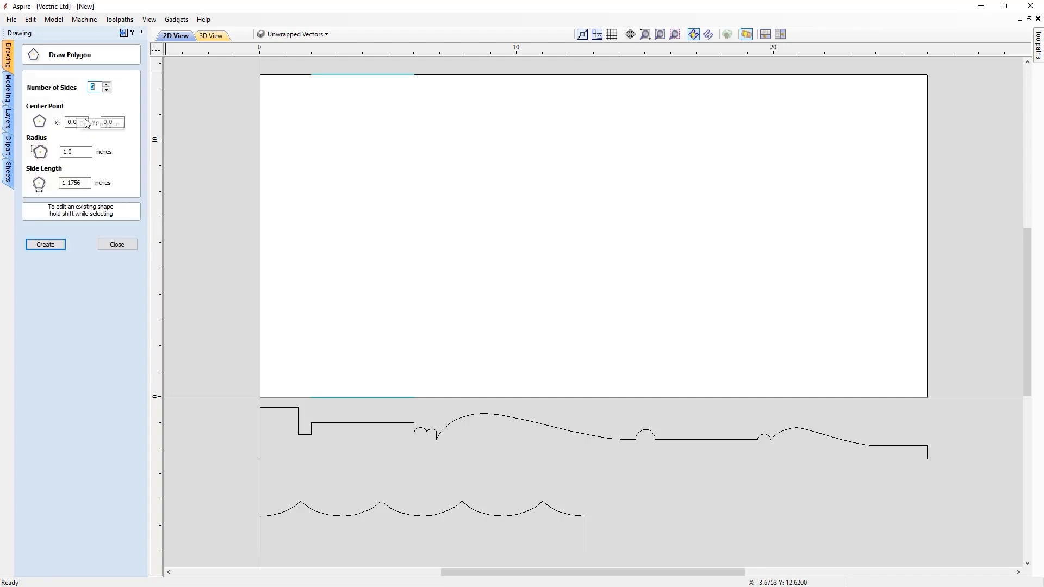
pyautogui.click(107, 85)
pyautogui.click(107, 85)
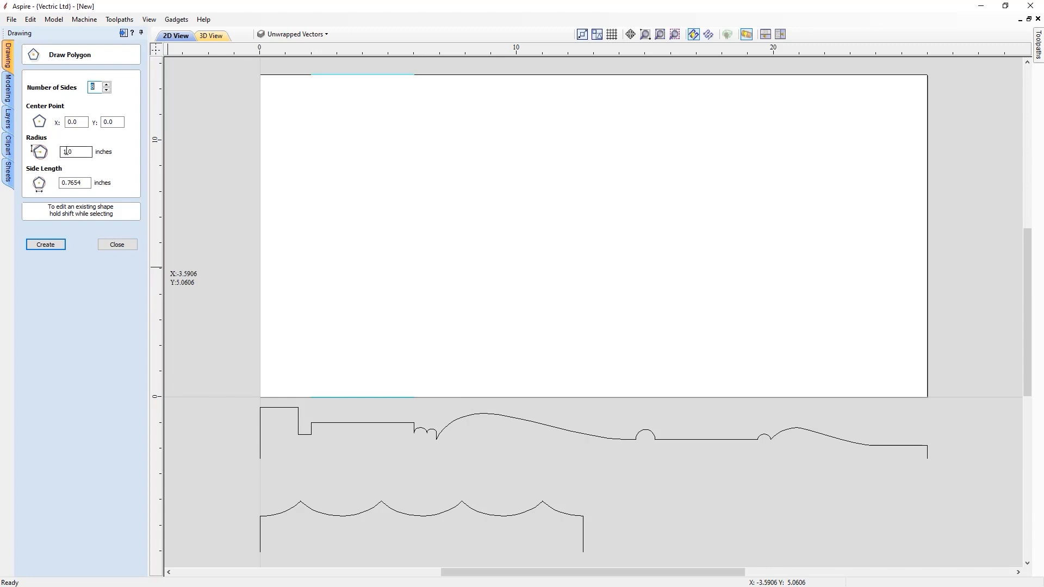
pyautogui.click(48, 246)
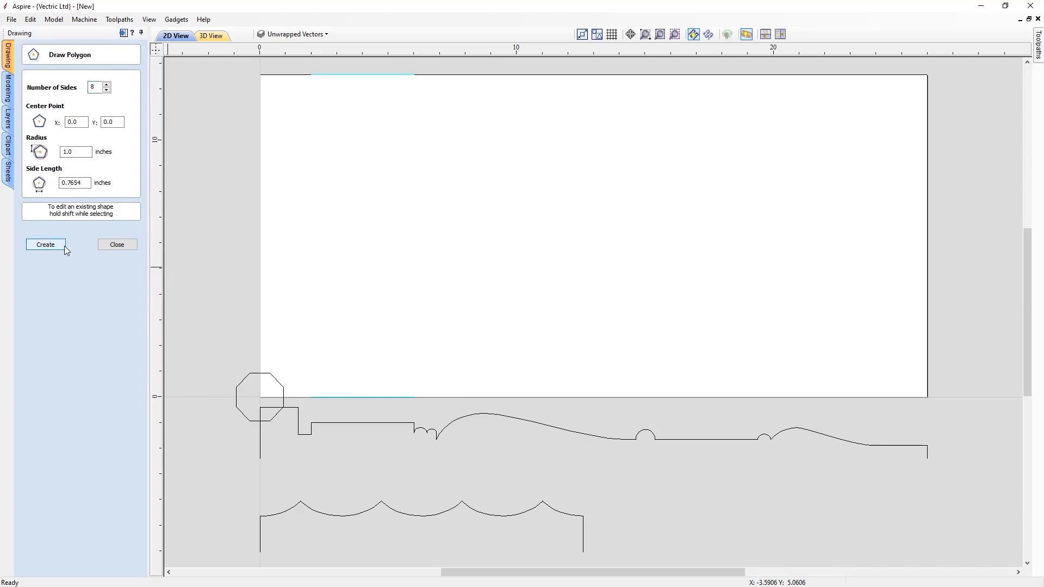
pyautogui.click(117, 246)
# Move the octagon into the job area and set its width and height to 3.5 inches with XY linked
pyautogui.click(263, 374)
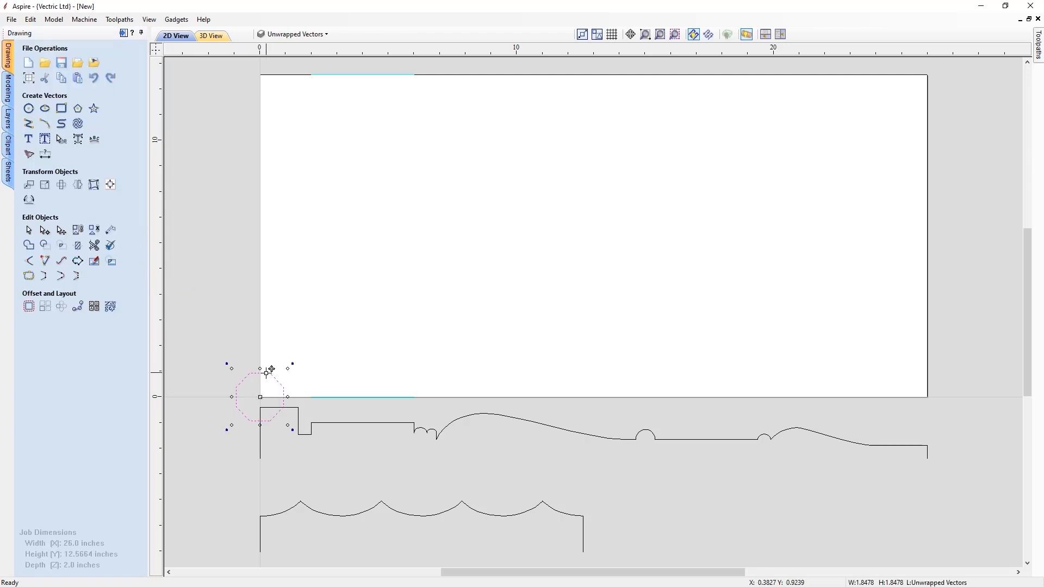
pyautogui.moveTo(263, 391); pyautogui.dragTo(427, 225)
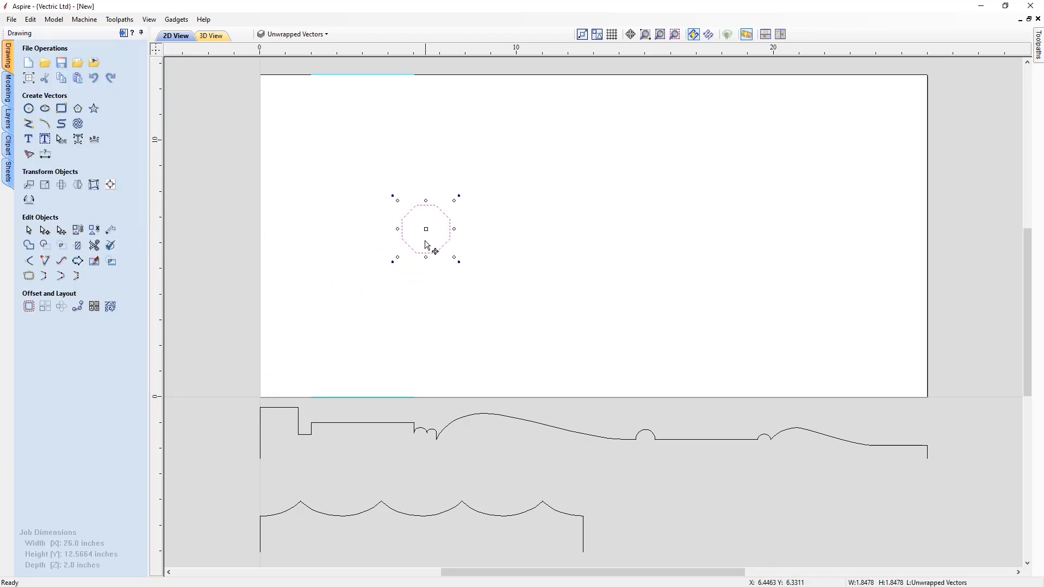
pyautogui.click(45, 185)
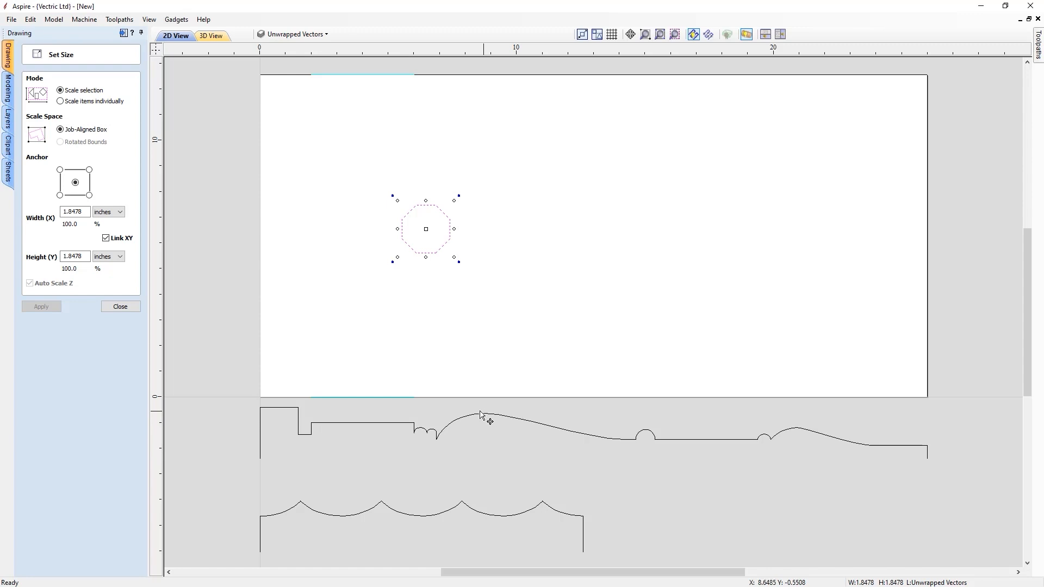
pyautogui.moveTo(87, 212); pyautogui.dragTo(44, 207)
pyautogui.write('3.5')
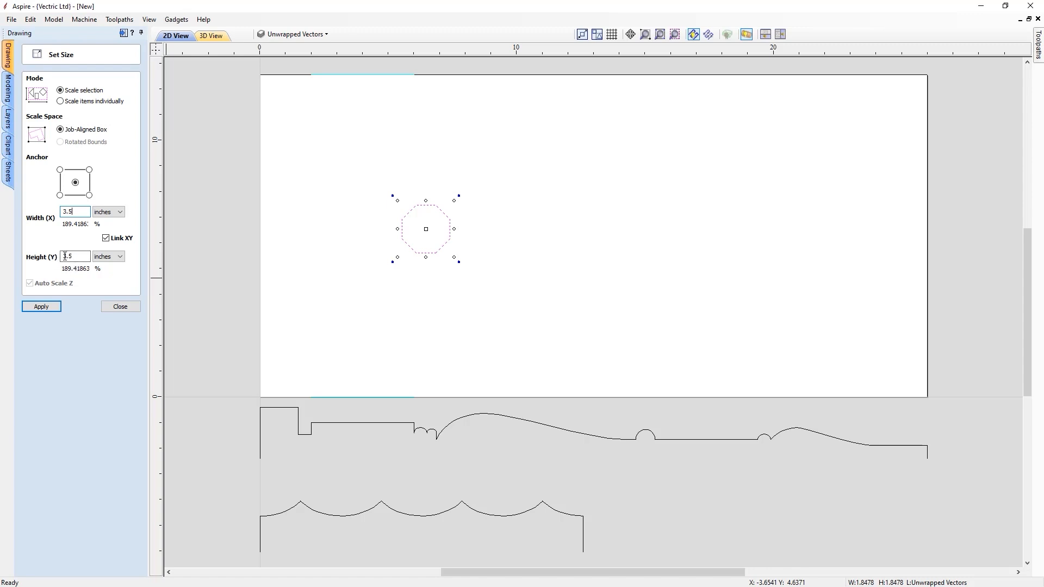
pyautogui.click(42, 307)
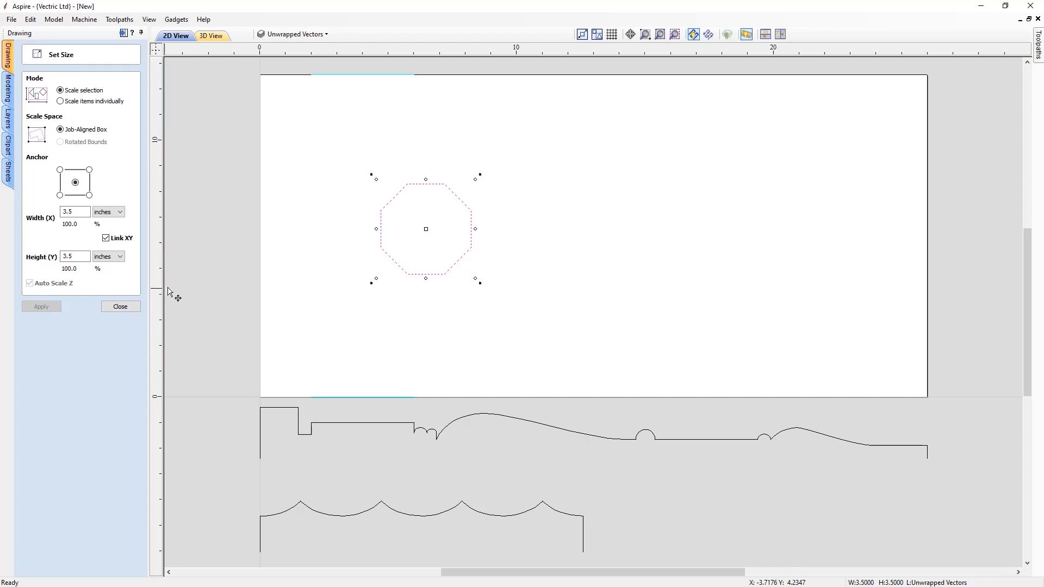
pyautogui.click(120, 306)
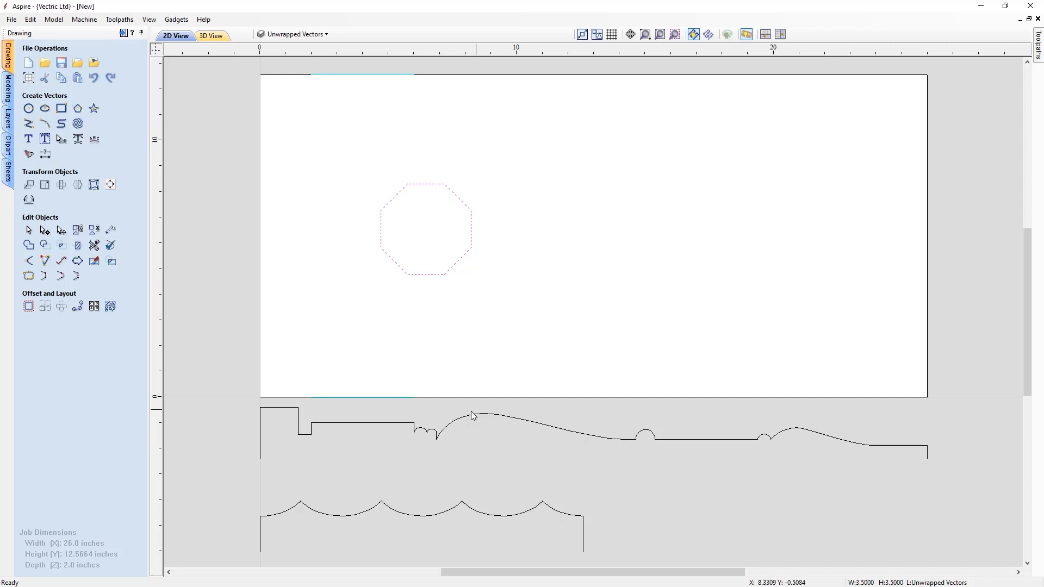
# Copy the octagon to its right and set the copy's width and height to 1.5 inches
pyautogui.click(472, 238)
pyautogui.moveTo(430, 224); pyautogui.dragTo(564, 235)
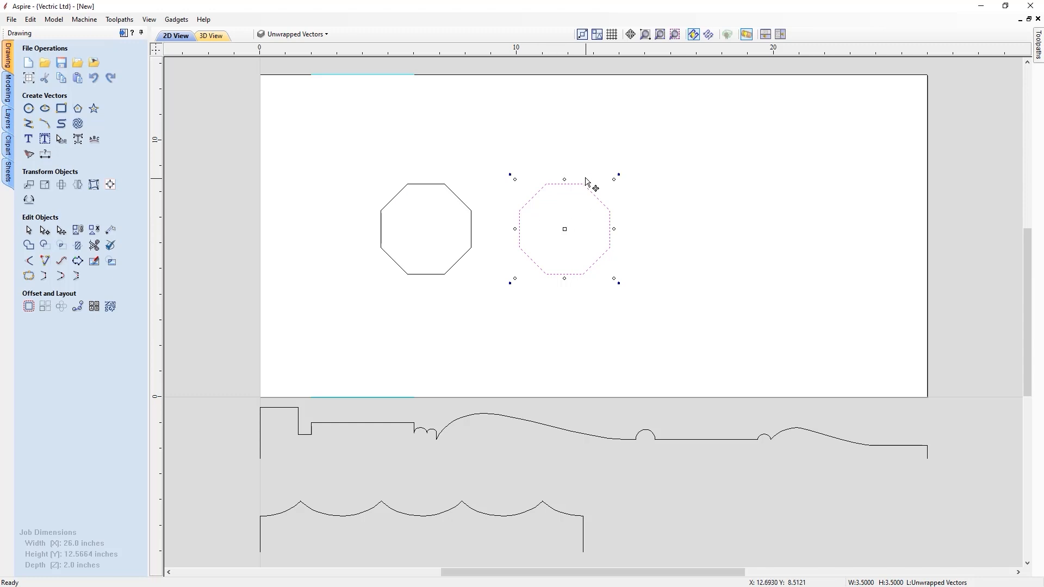
pyautogui.click(44, 186)
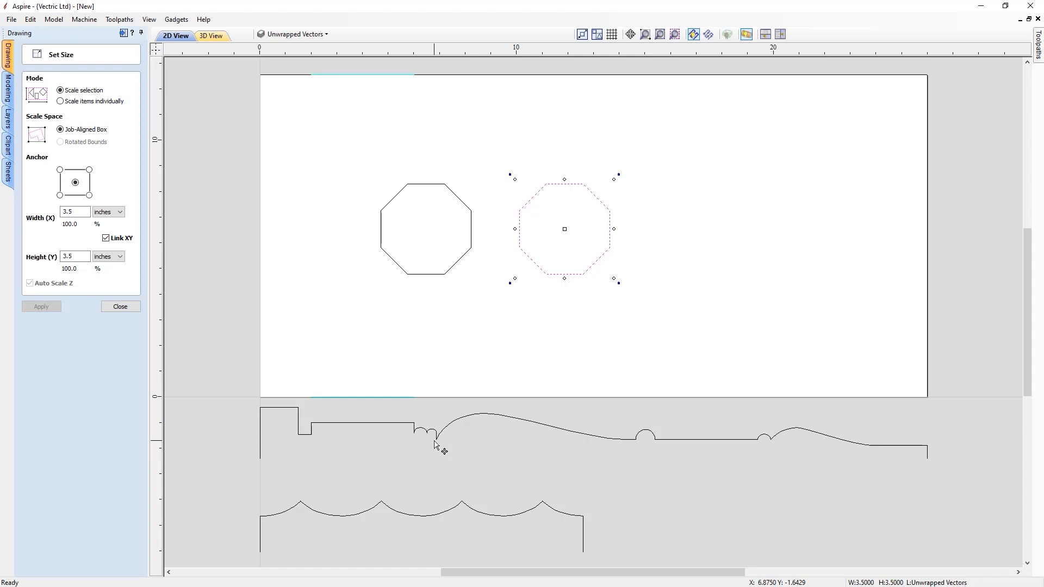
pyautogui.doubleClick(68, 211)
pyautogui.write('1.5')
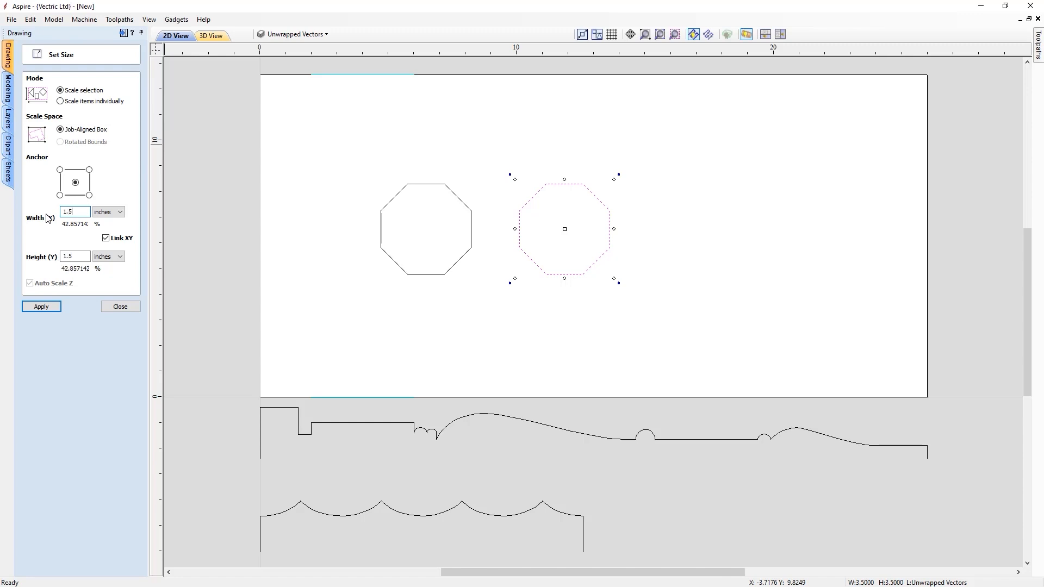
pyautogui.click(42, 307)
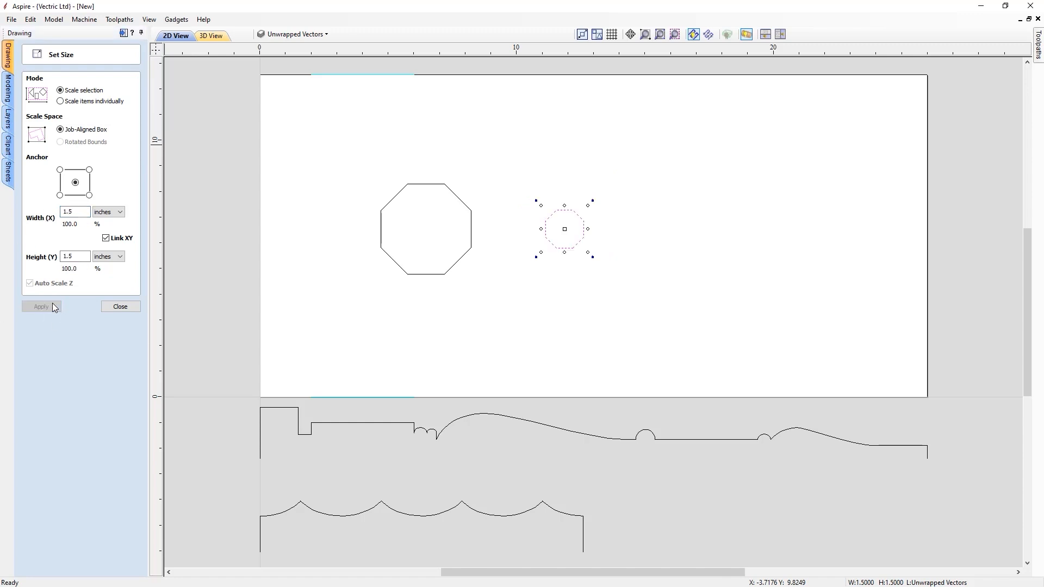
pyautogui.click(120, 306)
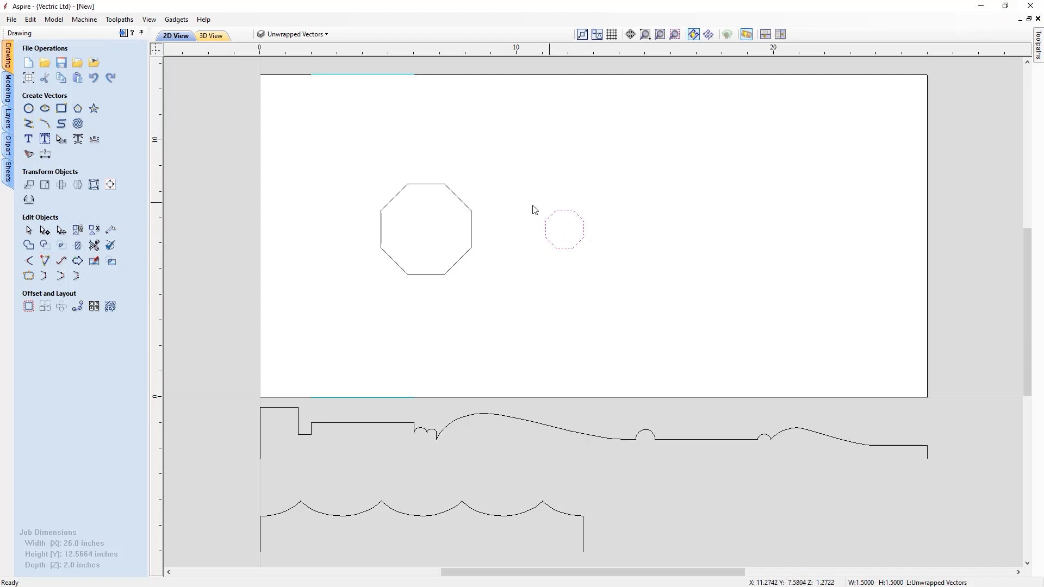
# Unwrap the small and the large octagon about their contour centers with simplified unwrapped vectors
pyautogui.click(28, 201)
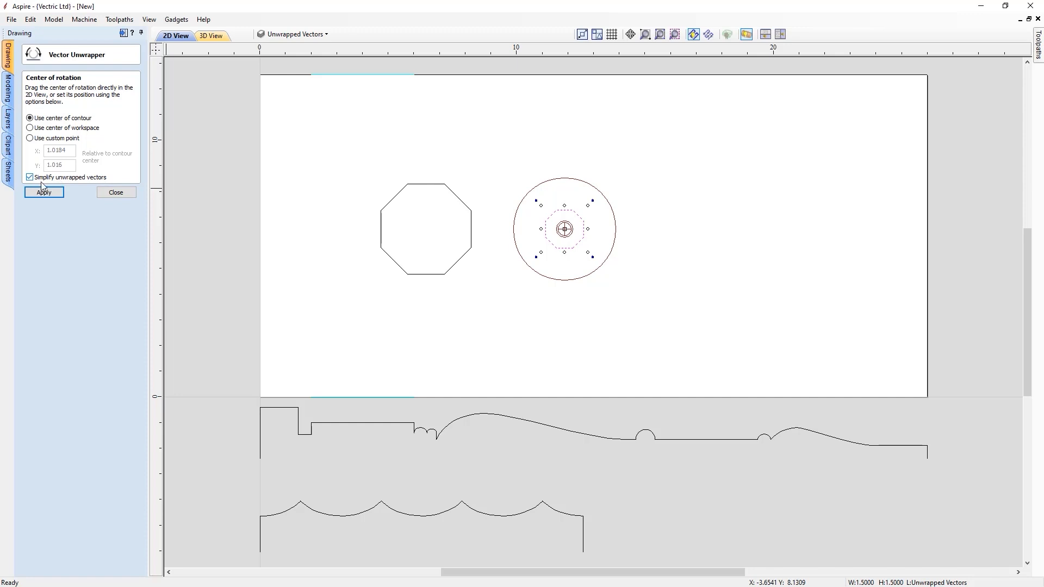
pyautogui.click(45, 193)
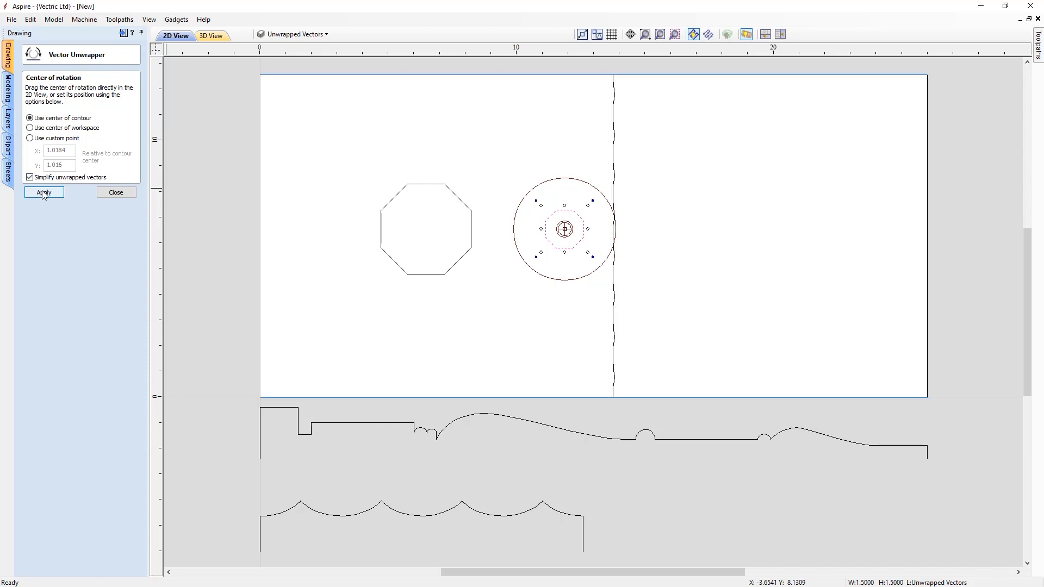
pyautogui.click(416, 185)
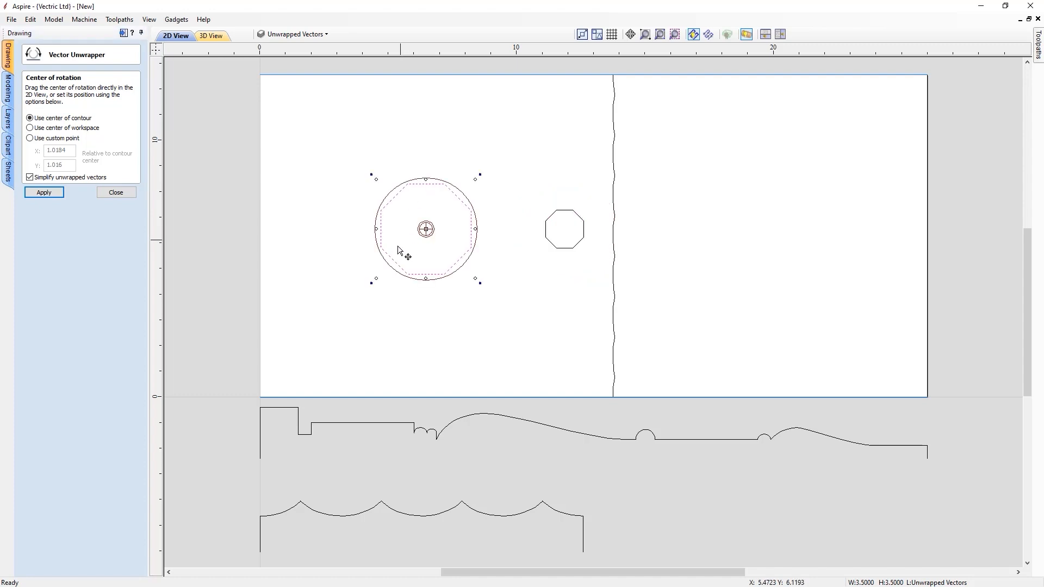
pyautogui.click(54, 194)
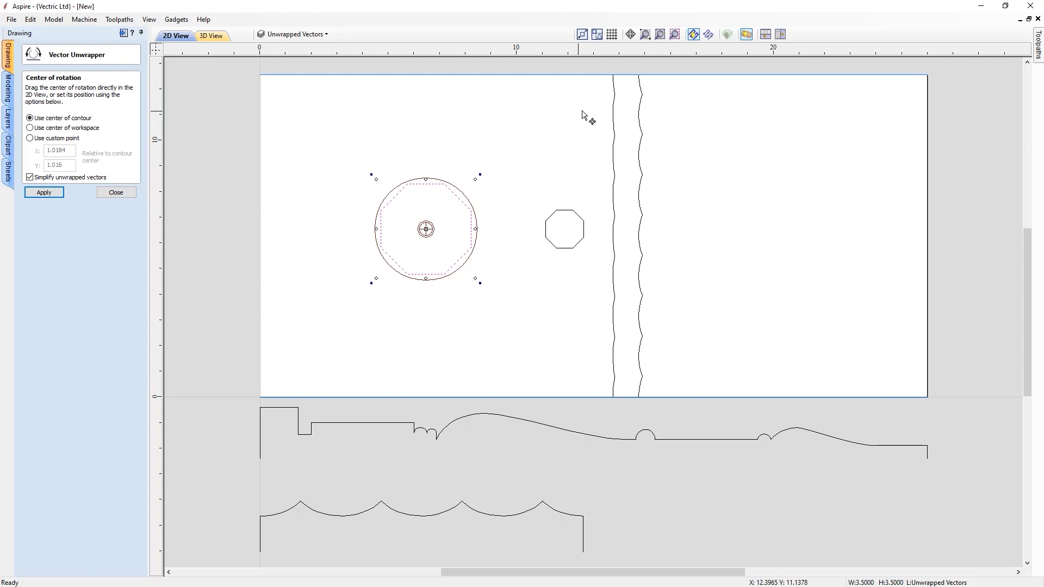
pyautogui.click(116, 193)
# Rotate the large octagon's unwrapped vector to horizontal and place it below the job, beside the unwrapped square
pyautogui.click(640, 244)
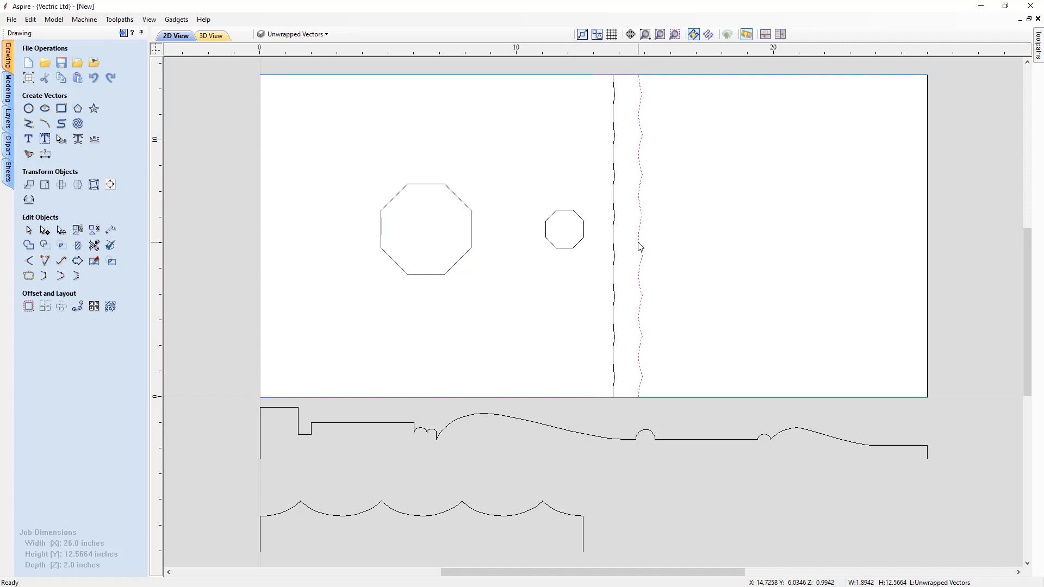
pyautogui.press('9')
pyautogui.press('9')
pyautogui.moveTo(634, 212)
pyautogui.mouseDown()
pyautogui.moveTo(768, 399)
pyautogui.moveTo(794, 468)
pyautogui.moveTo(788, 487)
pyautogui.mouseUp()
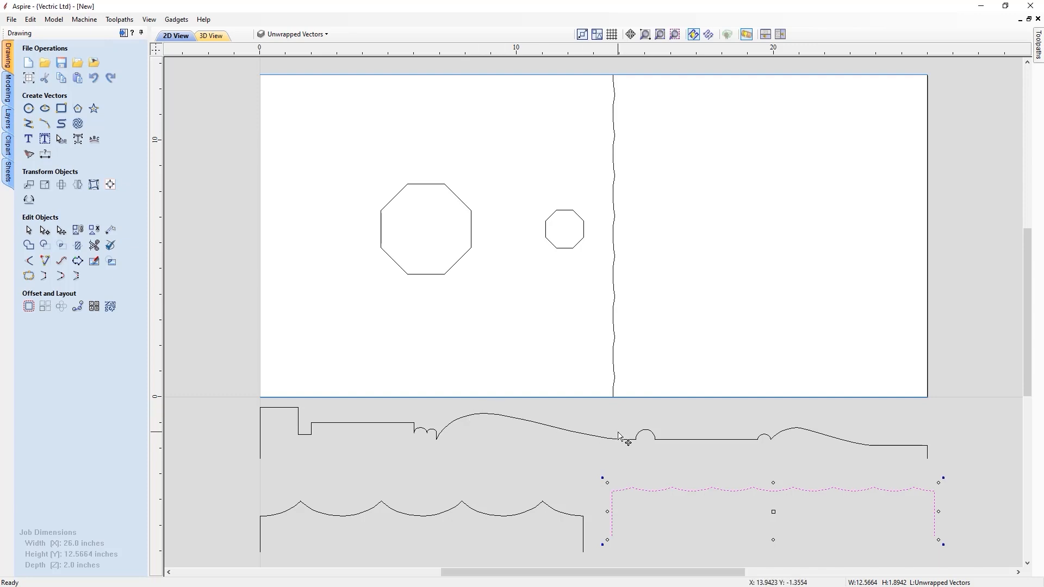
# Rotate the small octagon's unwrapped vector to horizontal below the larger one, and delete both original octagons
pyautogui.click(613, 313)
pyautogui.press('4')
pyautogui.press('4')
pyautogui.moveTo(613, 232)
pyautogui.mouseDown()
pyautogui.moveTo(601, 223)
pyautogui.moveTo(741, 384)
pyautogui.moveTo(774, 547)
pyautogui.mouseUp()
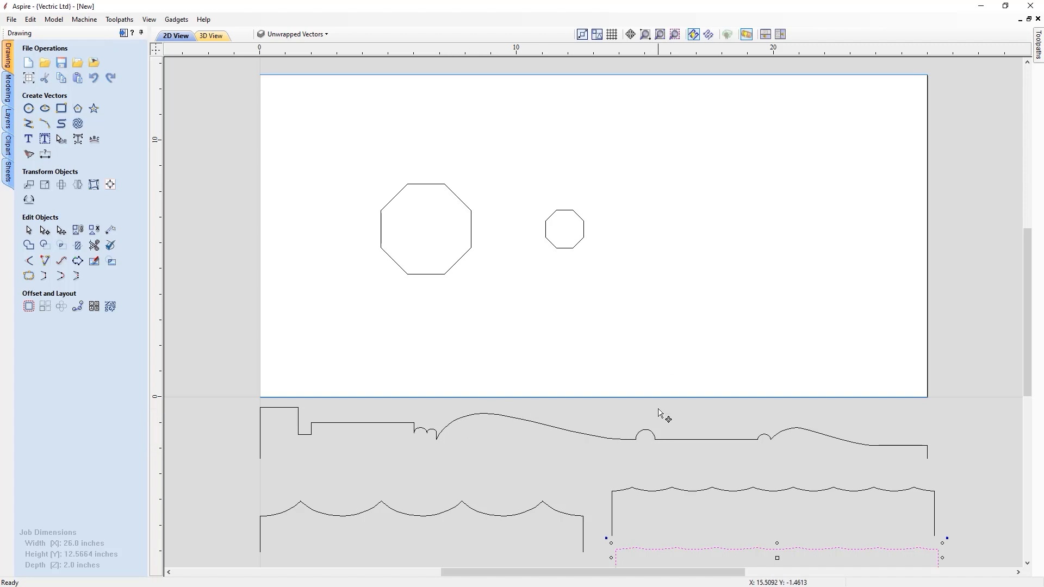
pyautogui.moveTo(604, 298); pyautogui.dragTo(441, 198)
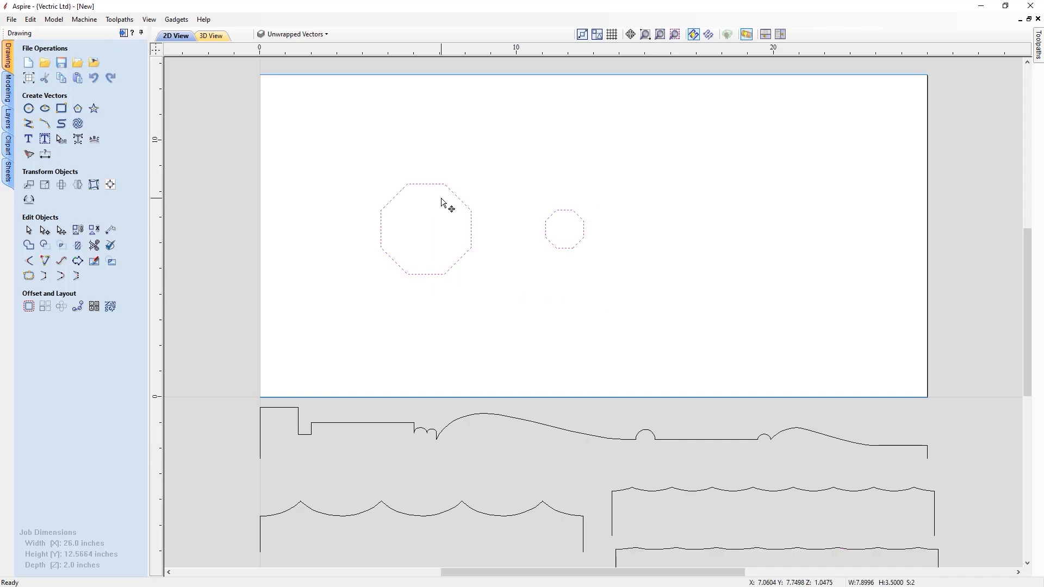
pyautogui.press('Delete')
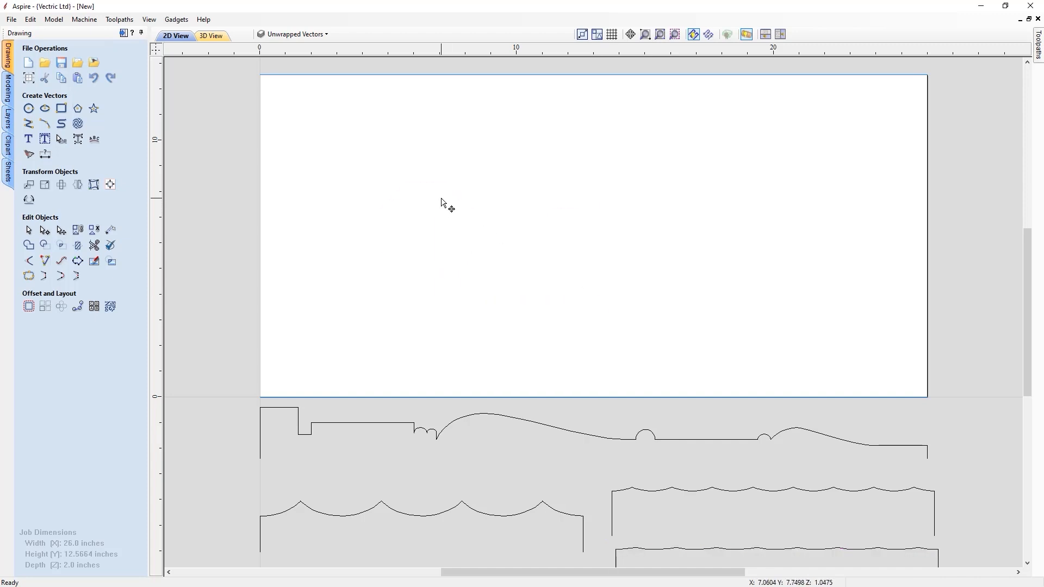
# Delete the Unwrapped Vectors Drive Rails layer together with its data
pyautogui.click(307, 35)
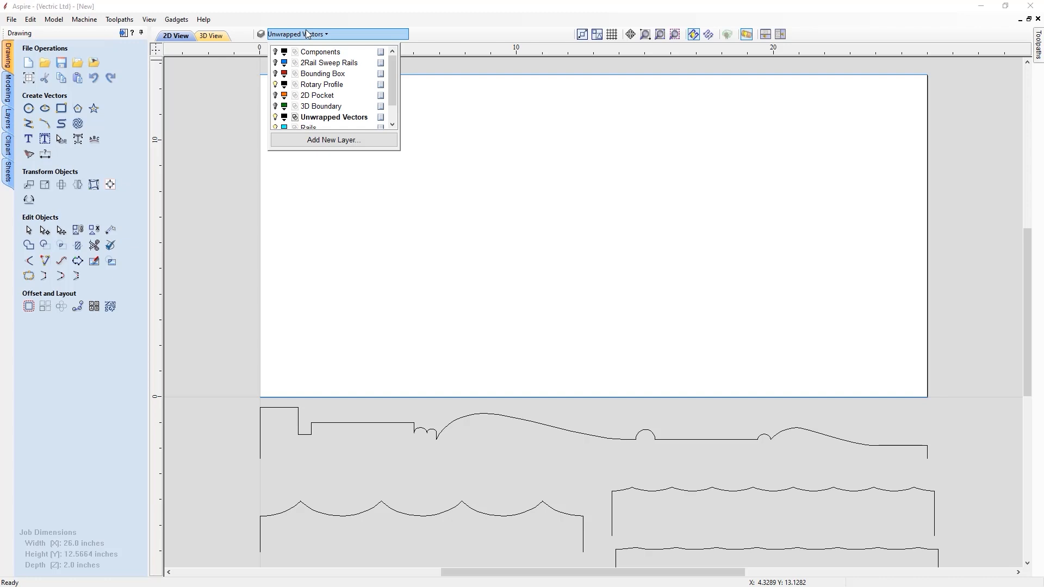
pyautogui.scroll(-1, 333, 109)
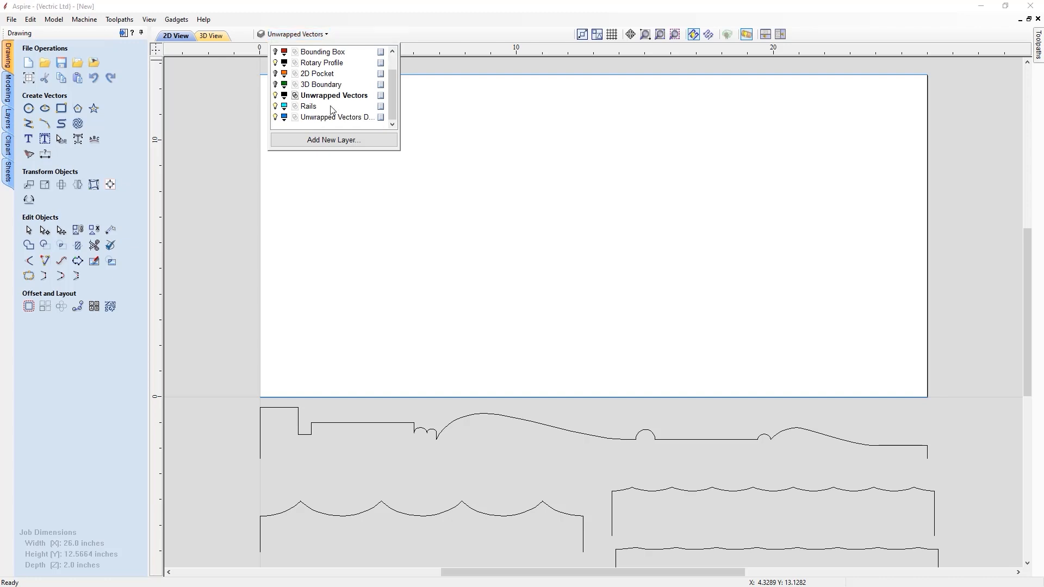
pyautogui.click(296, 118)
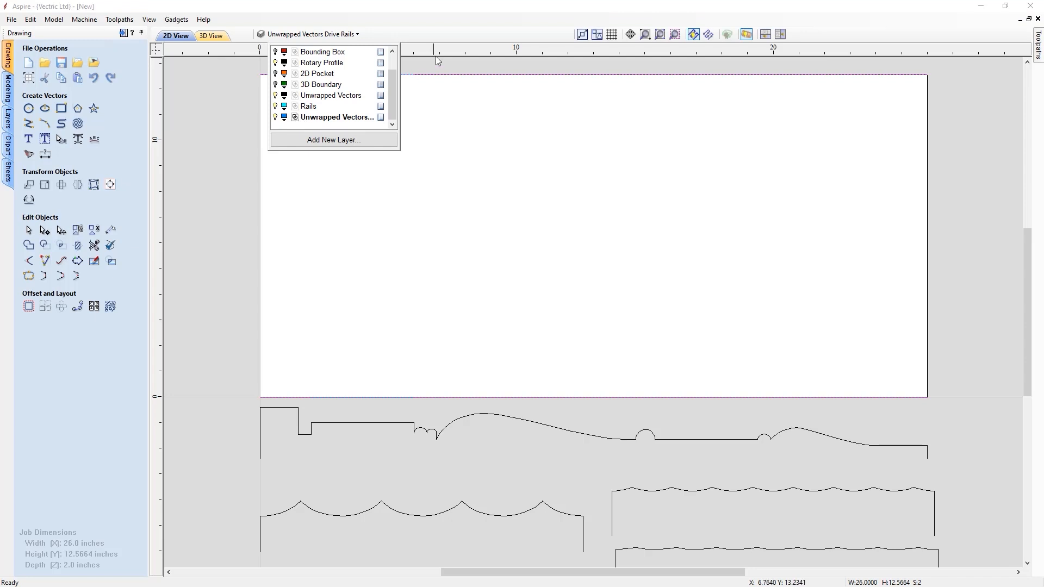
pyautogui.rightClick(361, 119)
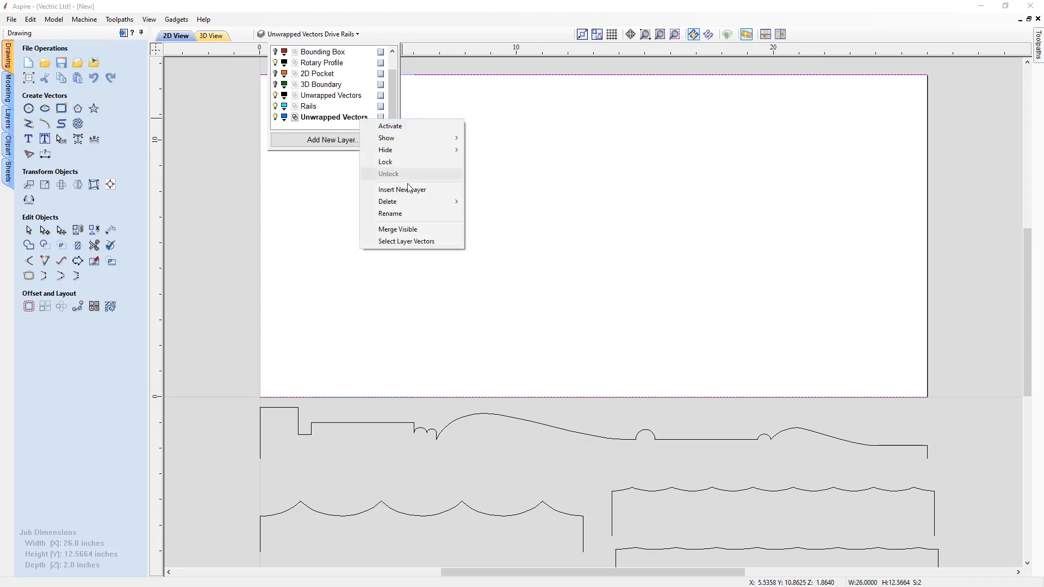
pyautogui.moveTo(432, 202)
pyautogui.click(520, 202)
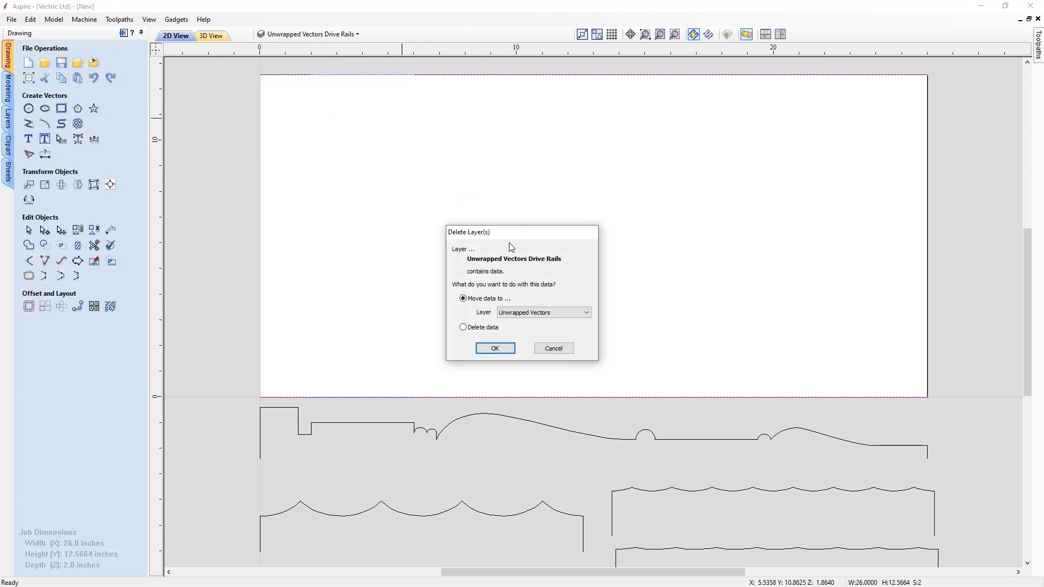
pyautogui.click(481, 328)
pyautogui.click(495, 348)
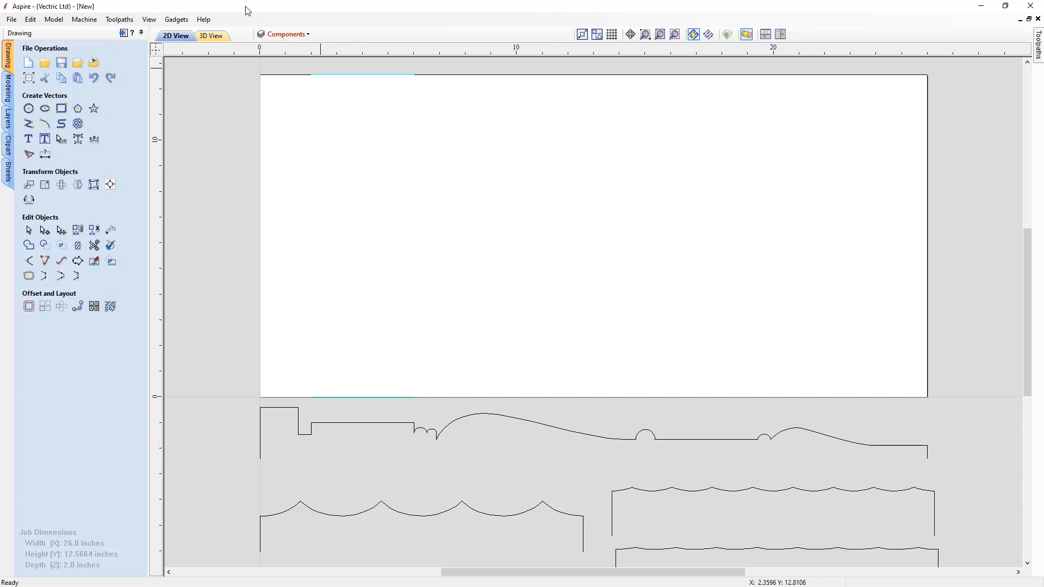
# Make Rails the active layer
pyautogui.click(299, 33)
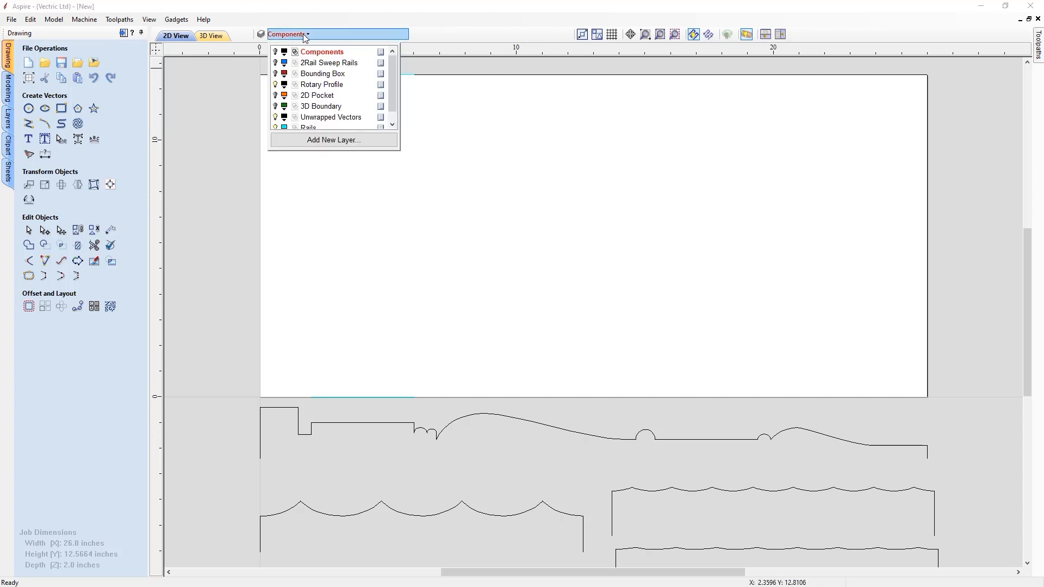
pyautogui.scroll(-1, 332, 69)
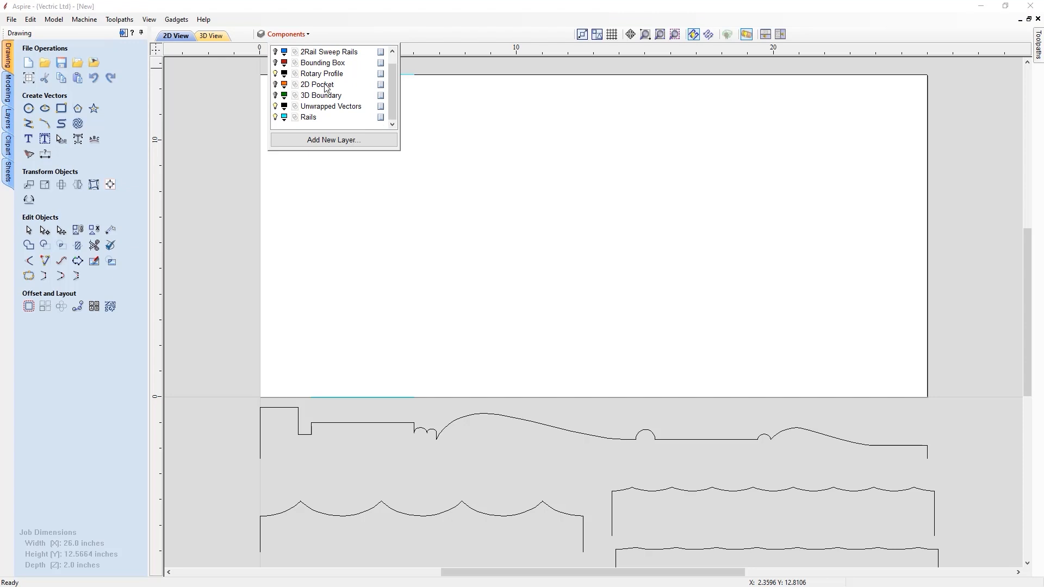
pyautogui.click(308, 118)
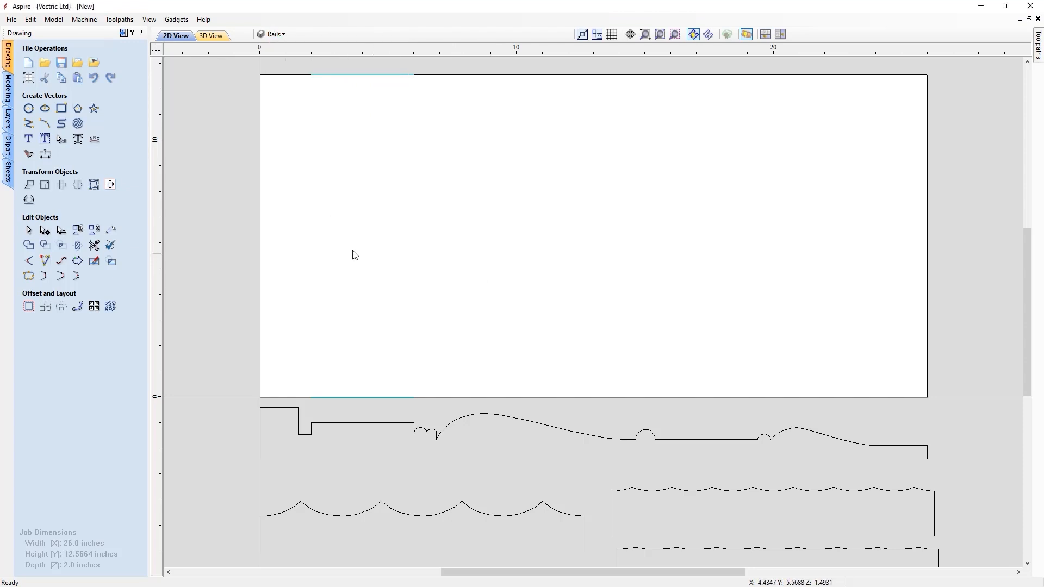
# Draw a horizontal rail about 7.76 inches long beneath the profile's long tapered curve, and move it vertically onto the job's lower edge
pyautogui.click(27, 123)
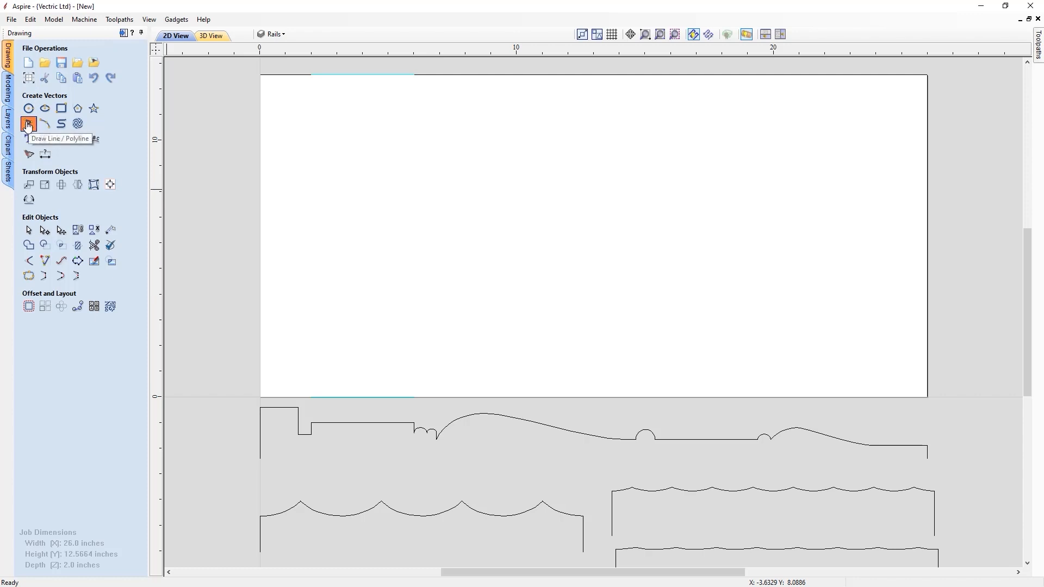
pyautogui.click(436, 440)
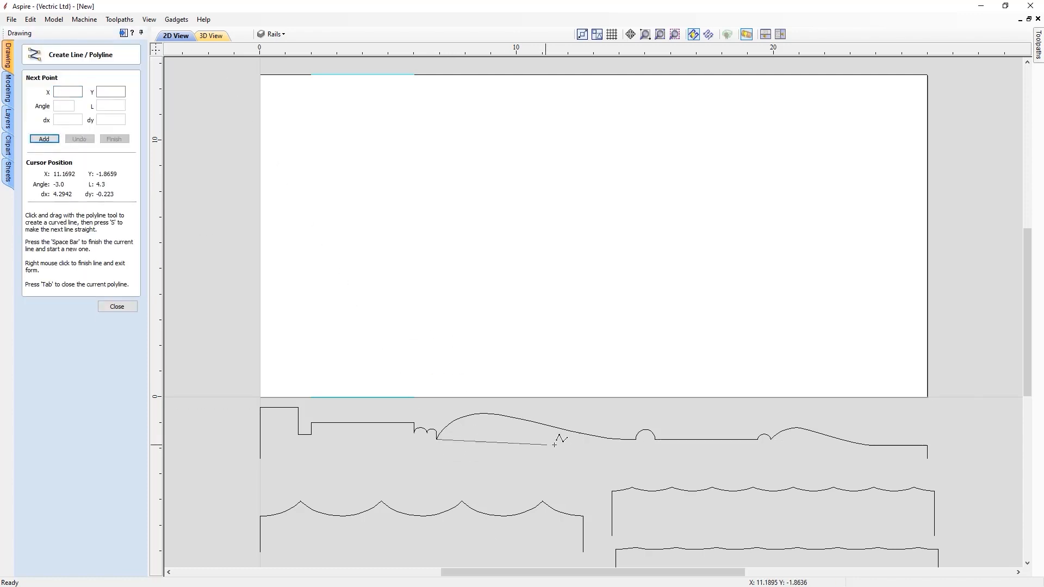
pyautogui.click(636, 440)
pyautogui.rightClick(636, 440)
pyautogui.click(448, 439)
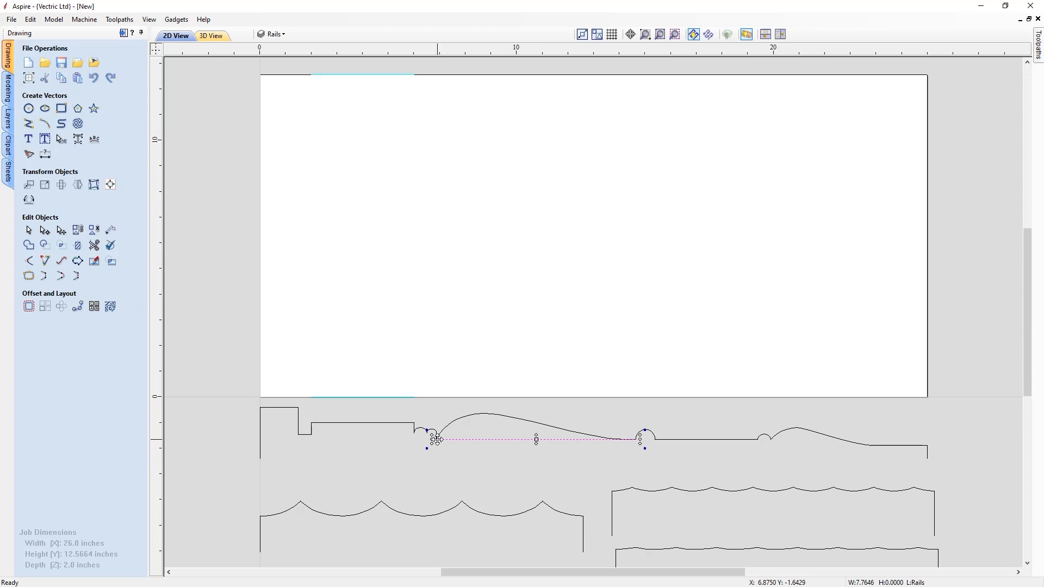
pyautogui.moveTo(436, 439); pyautogui.dragTo(436, 401)
pyautogui.moveTo(436, 398); pyautogui.dragTo(436, 399)
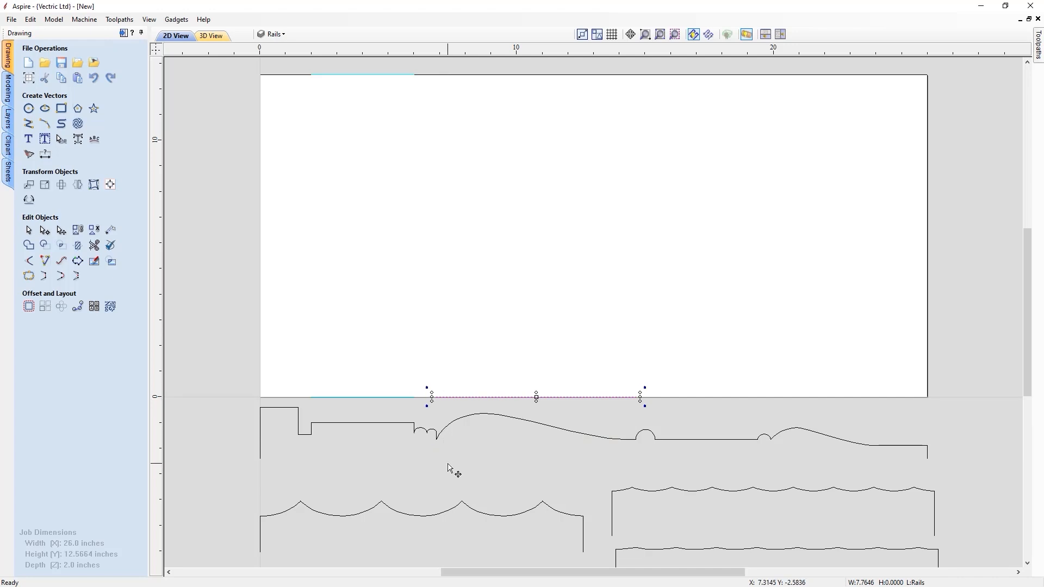
# Check the rail's ends against the profile with temporary vertical lines starting at the rail ends, and remove the lines
pyautogui.click(28, 123)
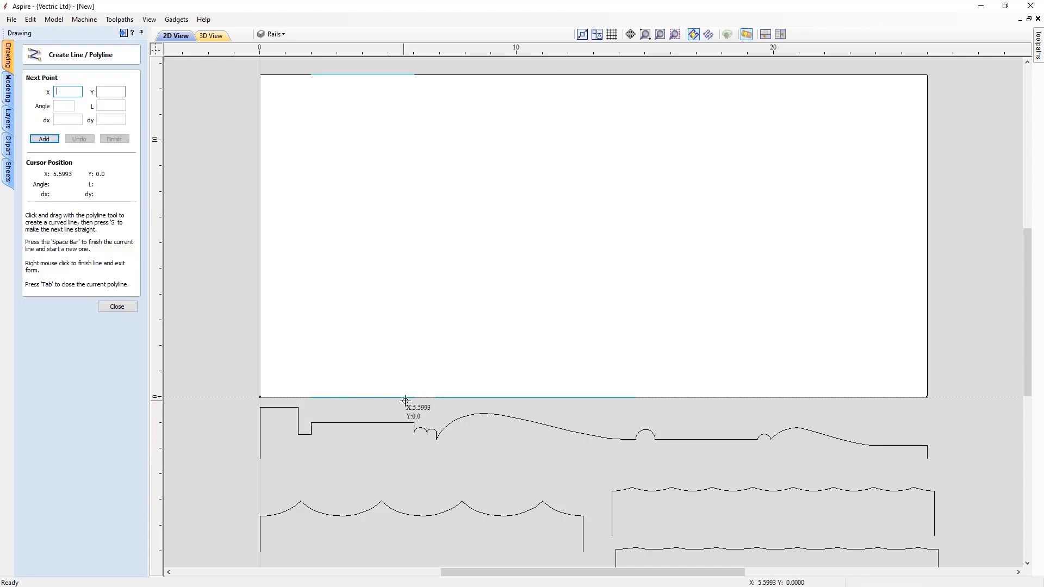
pyautogui.click(436, 397)
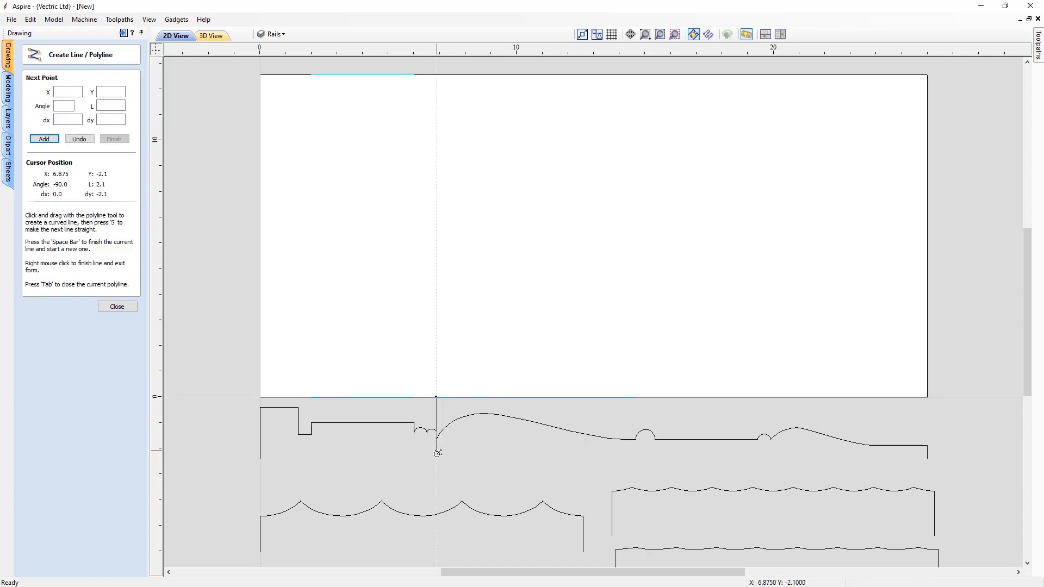
pyautogui.rightClick(436, 418)
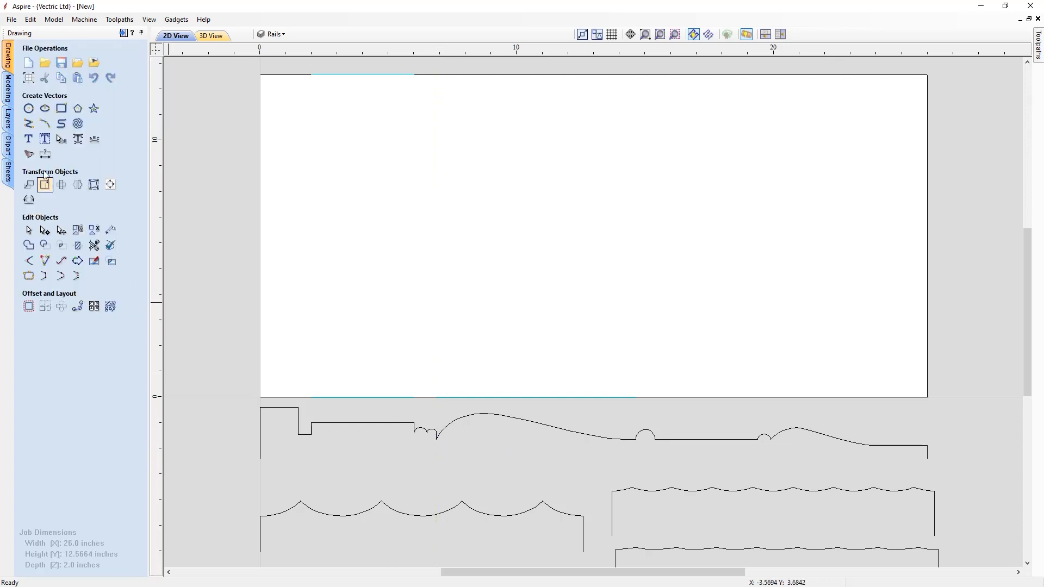
pyautogui.click(30, 124)
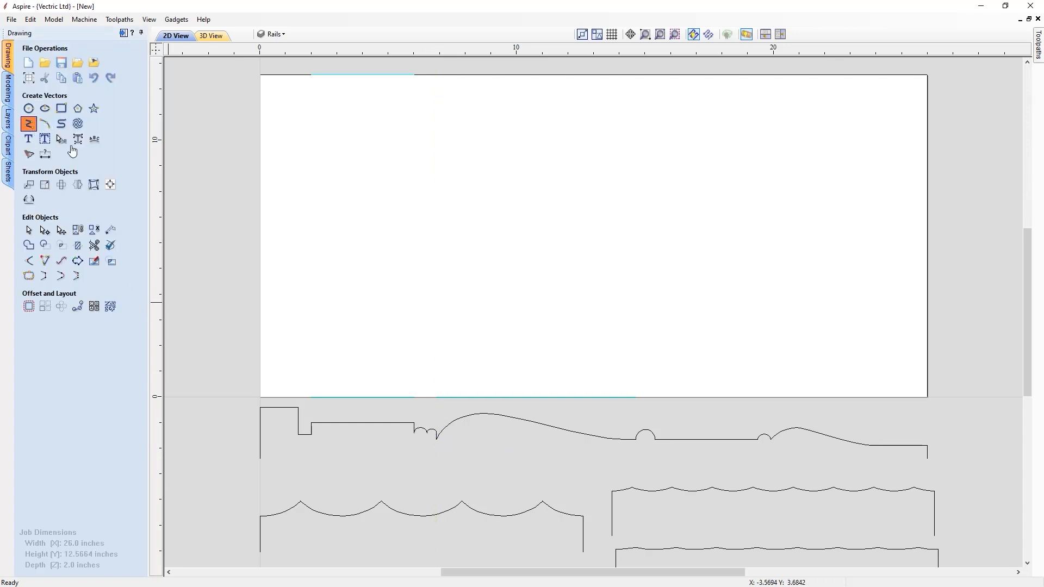
pyautogui.click(636, 399)
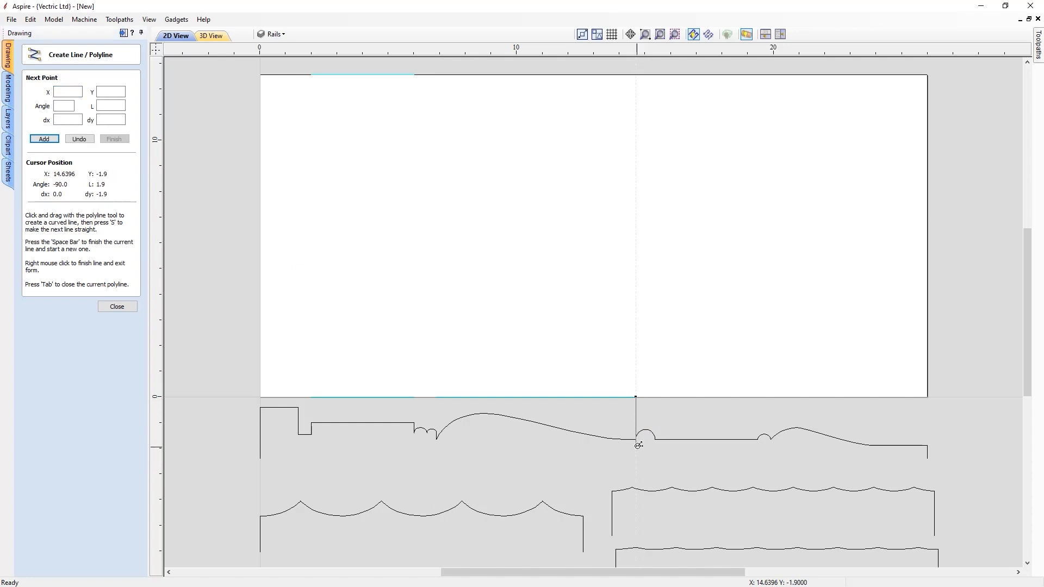
pyautogui.click(636, 464)
pyautogui.rightClick(646, 505)
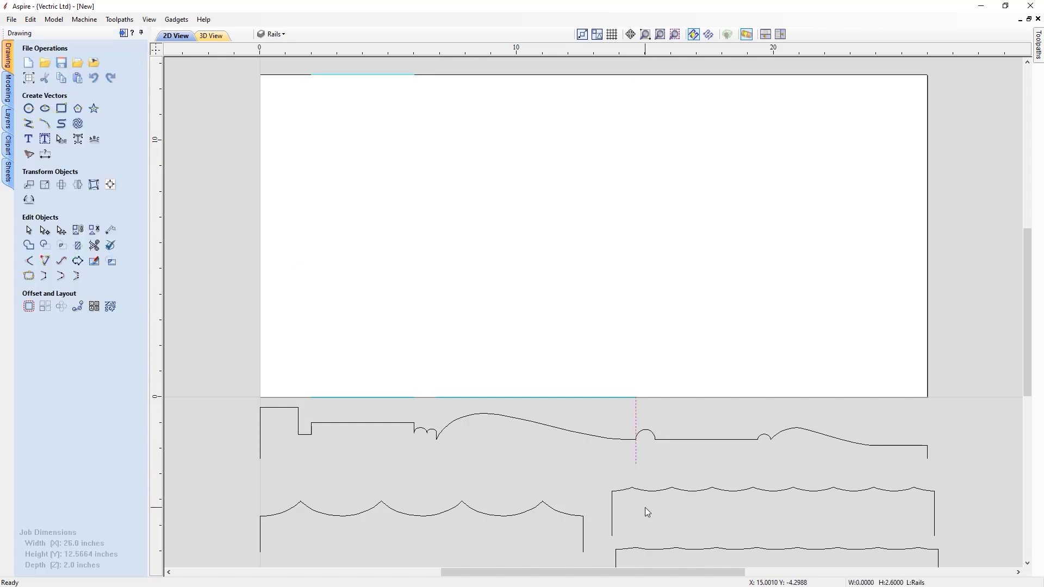
pyautogui.press('Delete')
# Copy the new rail onto the job's upper edge and draw a 13.5-inch vertical guide line upward from the peak of the tapered curve
pyautogui.click(520, 398)
pyautogui.click(544, 345)
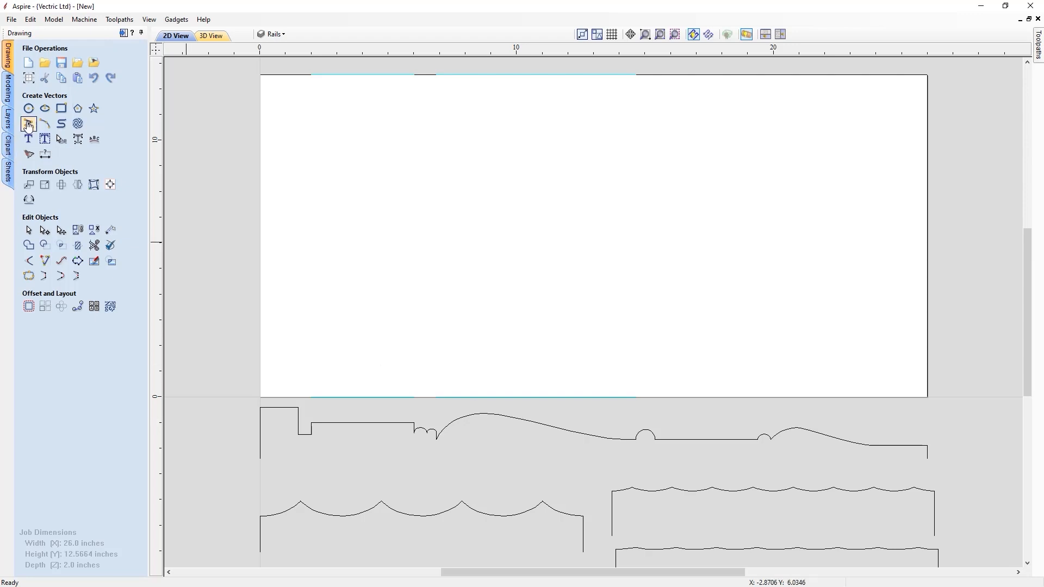
pyautogui.click(28, 125)
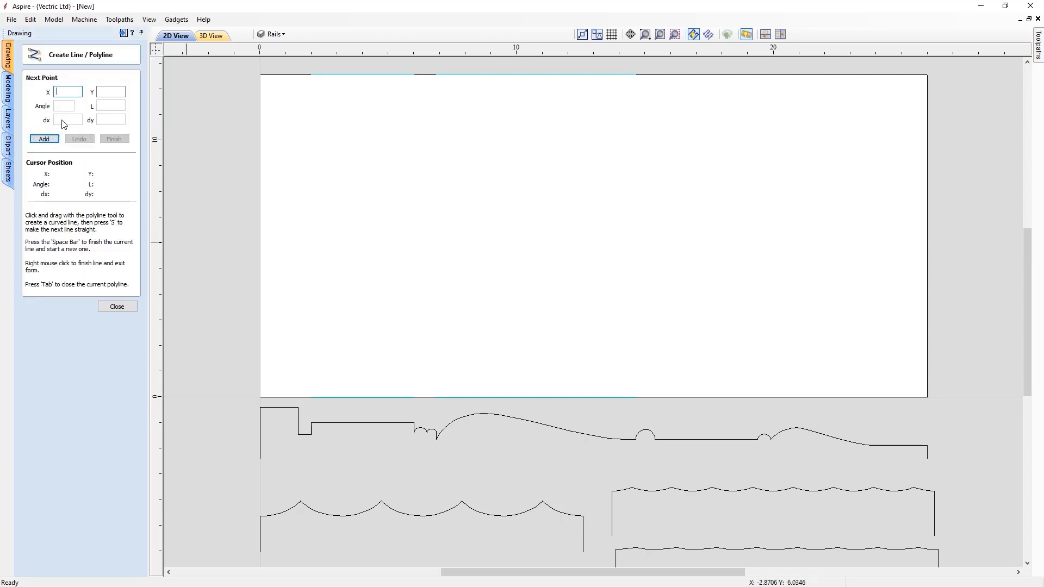
pyautogui.click(486, 413)
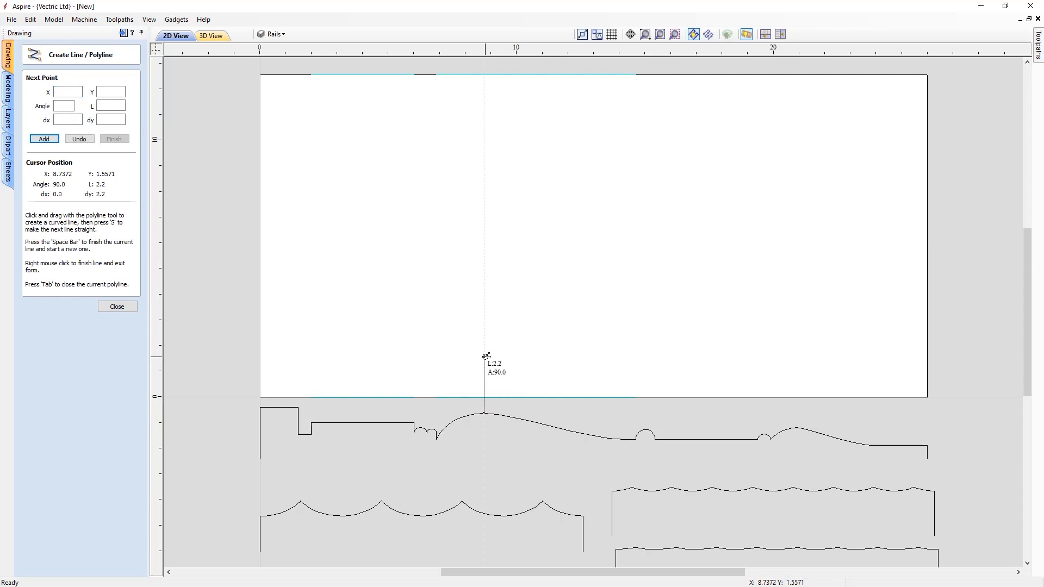
pyautogui.click(483, 66)
pyautogui.rightClick(493, 201)
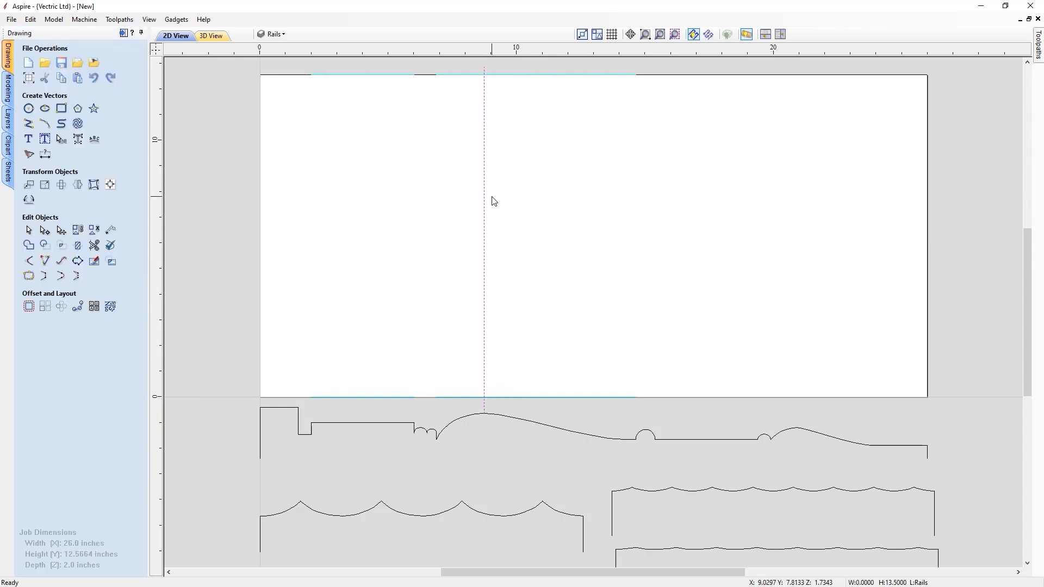
# Add a node to each new rail where the vertical guide crosses it, and delete the guide line
pyautogui.click(508, 397)
pyautogui.moveTo(537, 397); pyautogui.dragTo(484, 397)
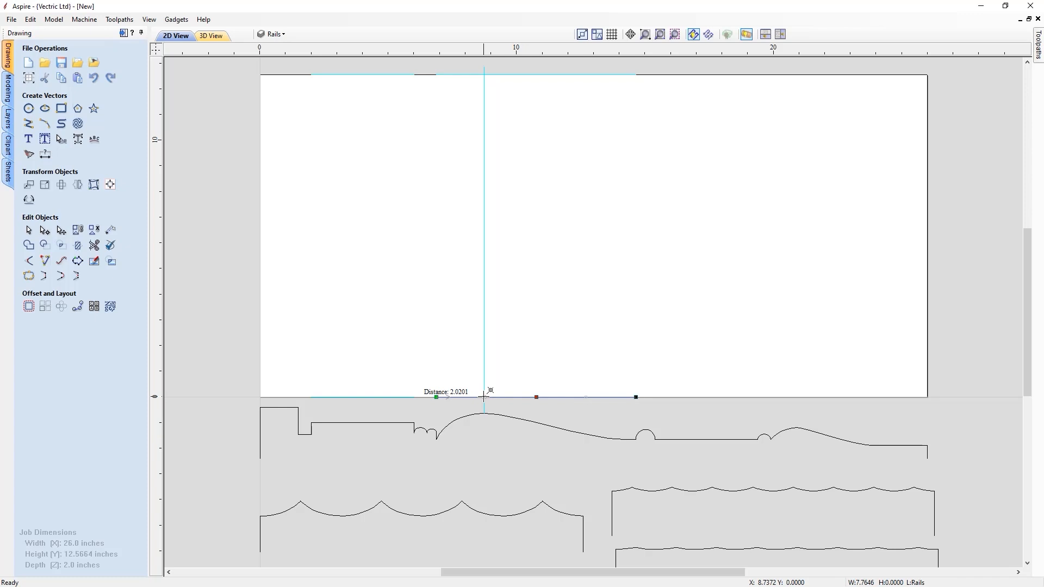
pyautogui.moveTo(483, 396); pyautogui.dragTo(484, 396)
pyautogui.moveTo(536, 75); pyautogui.dragTo(484, 75)
pyautogui.click(504, 304)
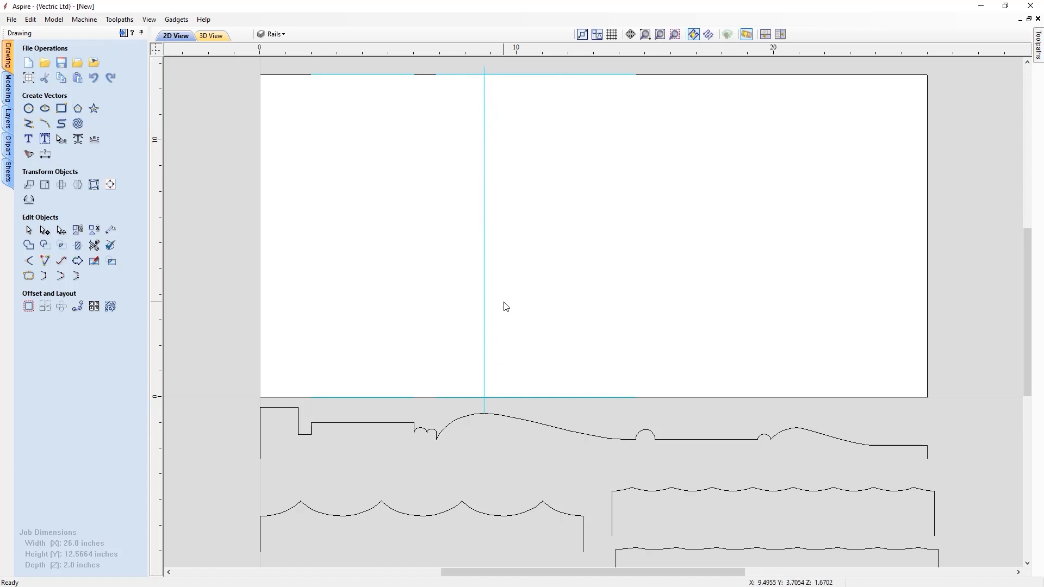
pyautogui.click(484, 310)
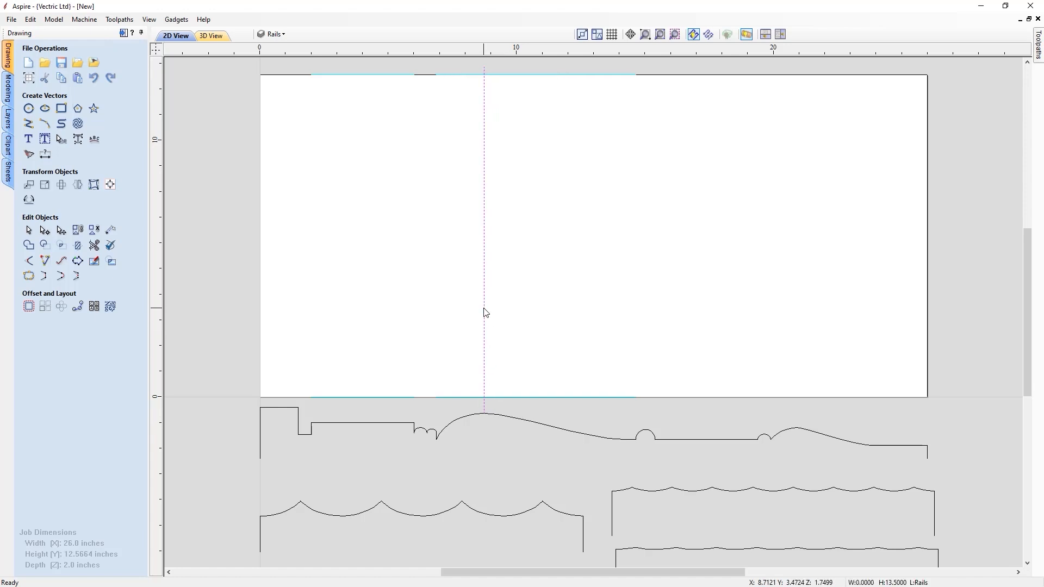
pyautogui.press('Delete')
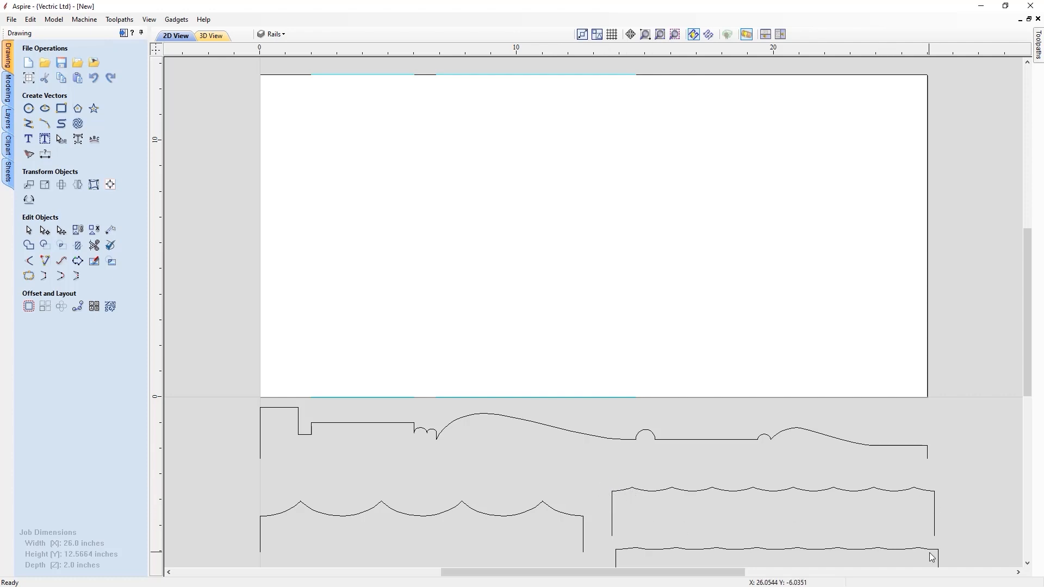
# Remove the vertical end spans from both unwrapped octagon vectors, leaving only the wavy cross sections
pyautogui.scroll(-1, 652, 510)
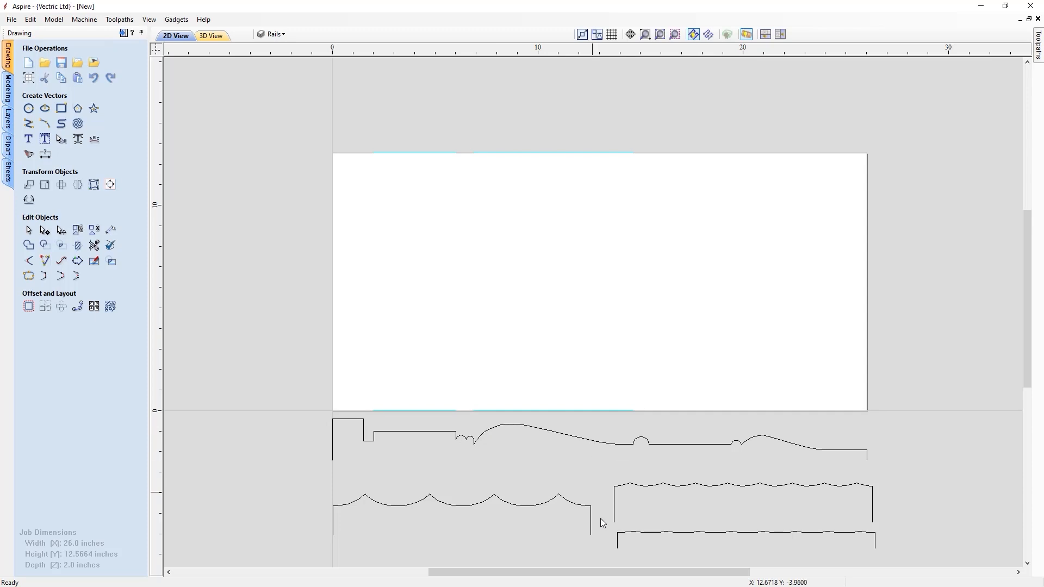
pyautogui.click(685, 487)
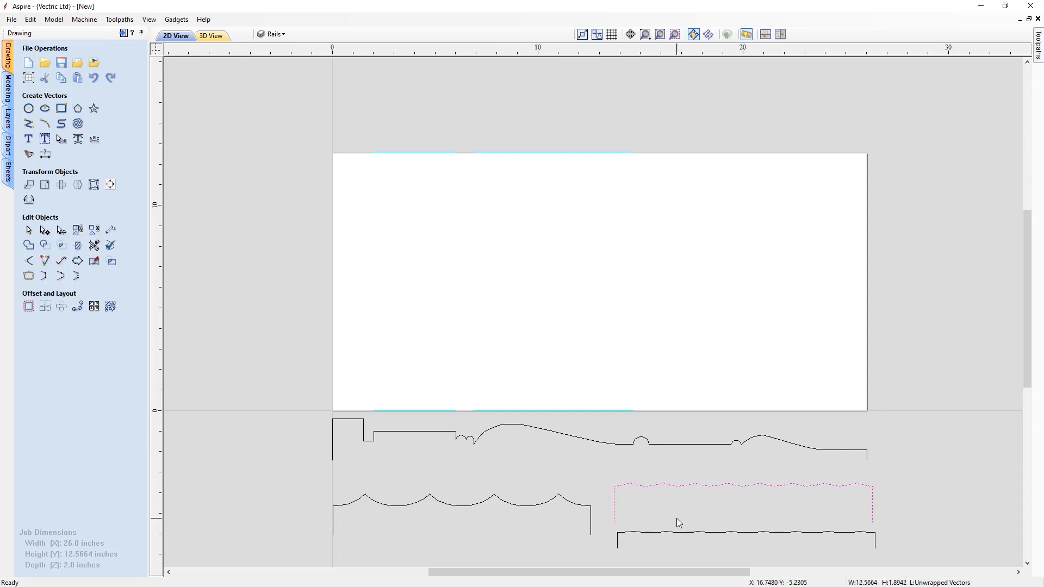
pyautogui.press('n')
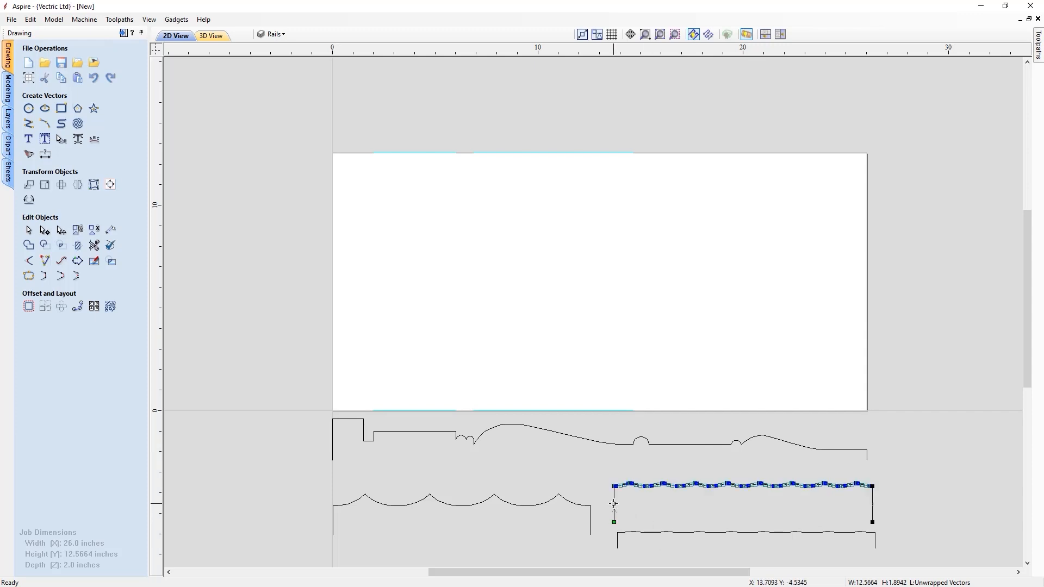
pyautogui.press('d')
pyautogui.press('d')
pyautogui.click(874, 549)
pyautogui.scroll(2, 873, 549)
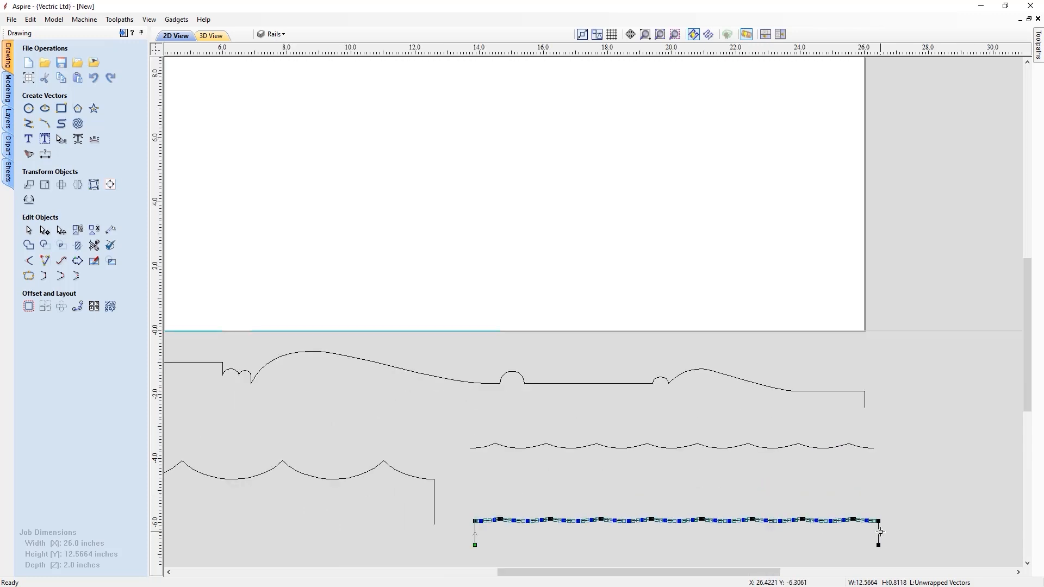
pyautogui.press('d')
pyautogui.click(537, 552)
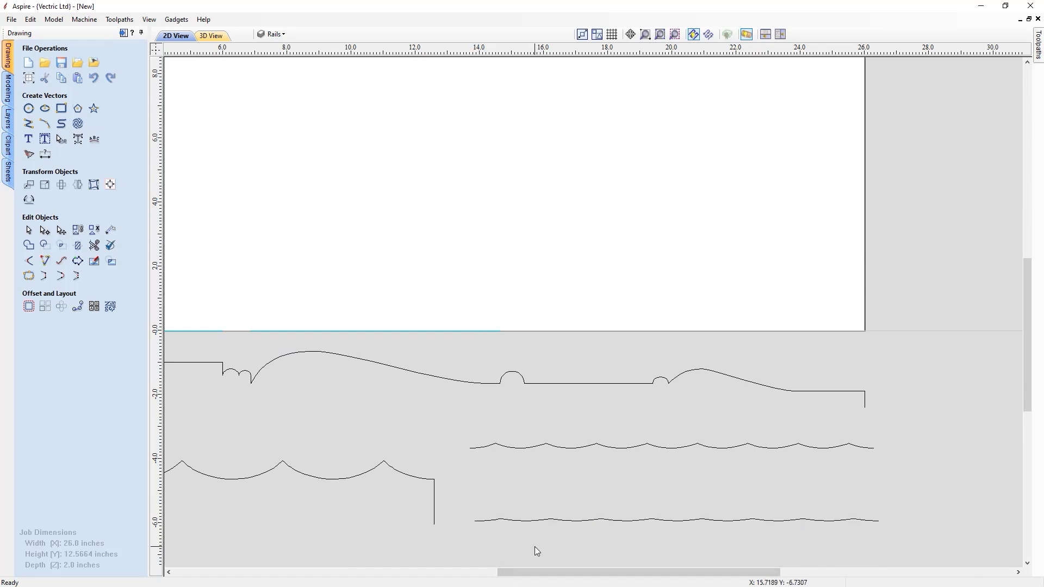
pyautogui.scroll(-2, 537, 551)
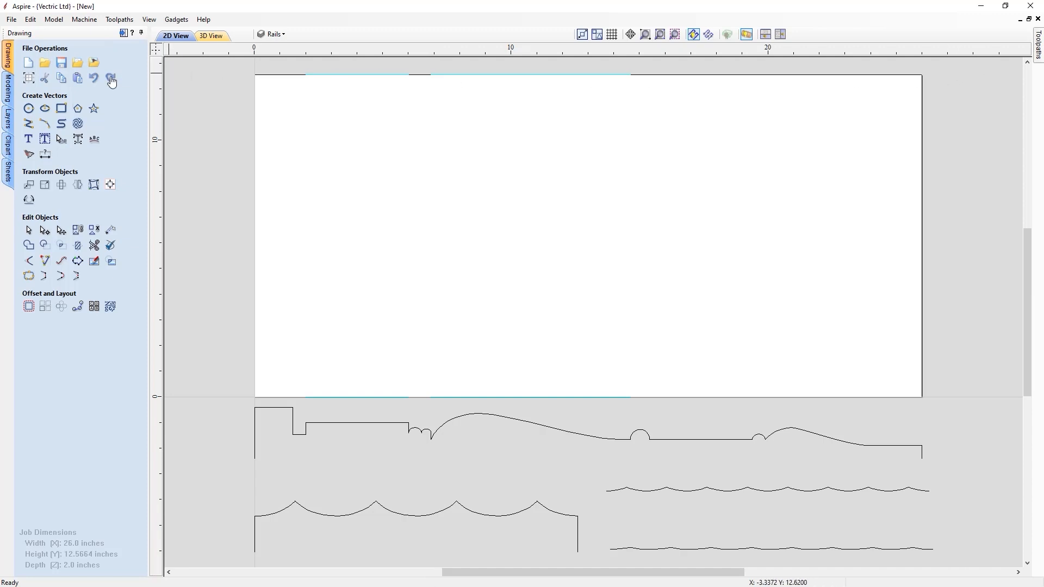
# Hide the Main Profile component and show the 2D view tiled above the 3D view
pyautogui.click(13, 88)
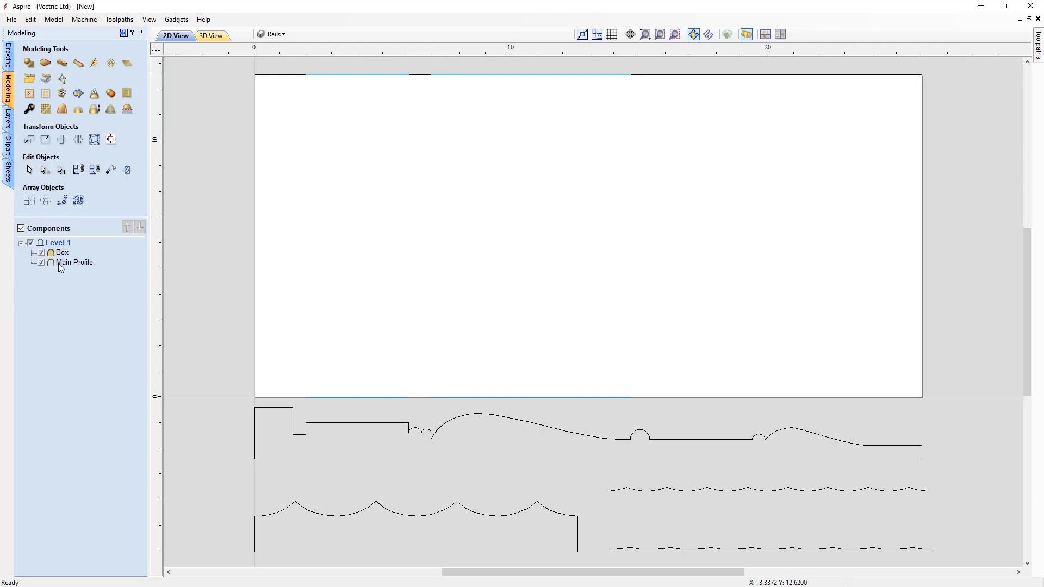
pyautogui.click(42, 263)
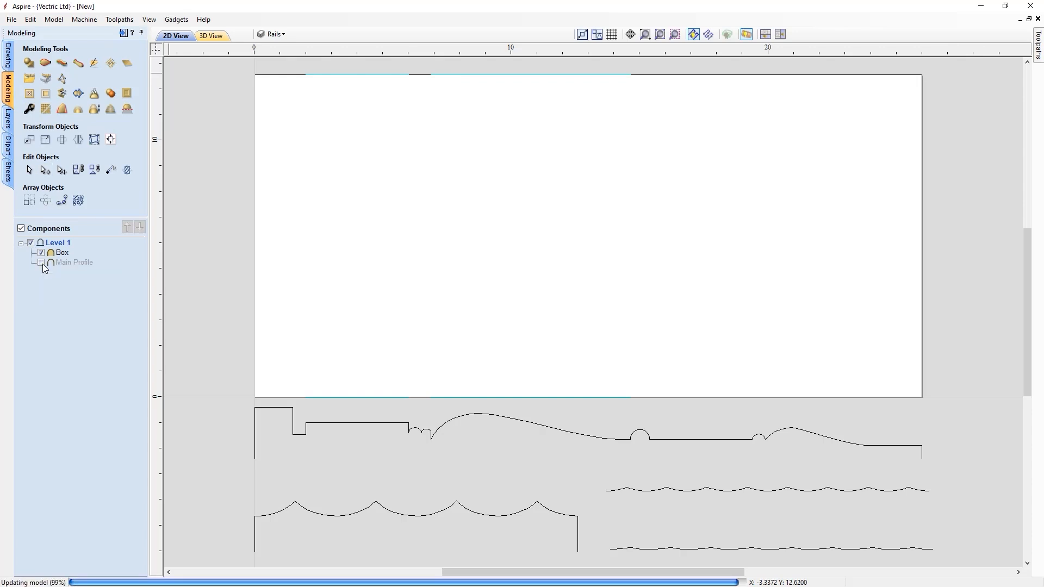
pyautogui.click(765, 35)
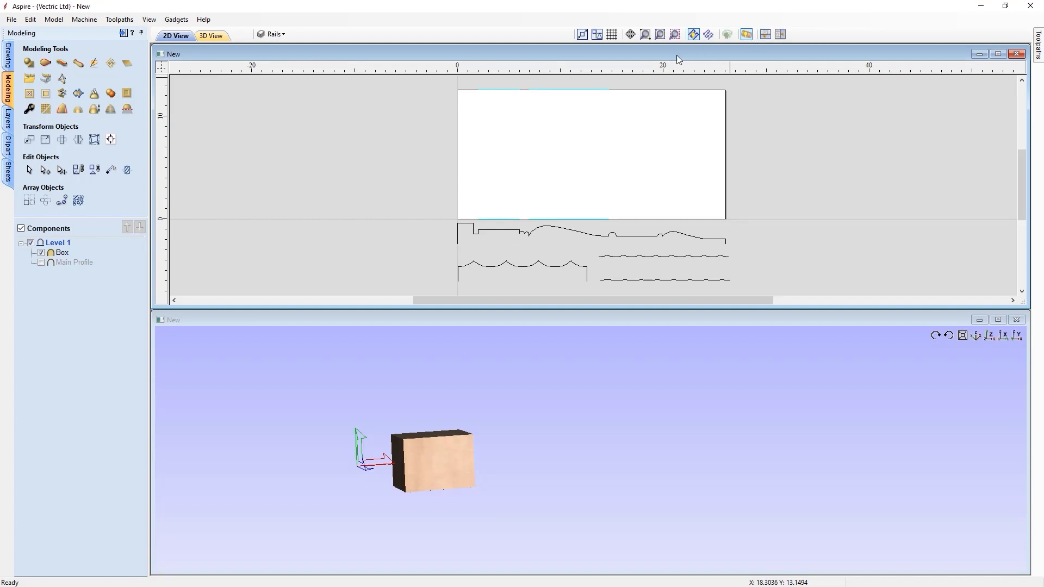
# Start a Two Rail Sweep with the two new octagonal-section rails and attach the small octagon's vector at both rail ends
pyautogui.click(46, 63)
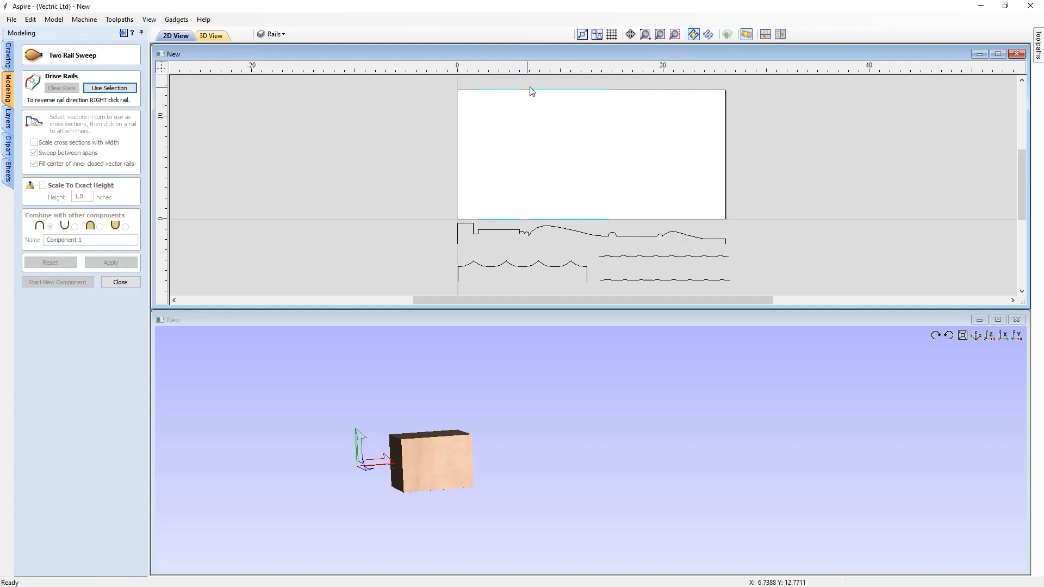
pyautogui.click(543, 90)
pyautogui.keyDown('shift'); pyautogui.click(570, 219); pyautogui.keyUp('shift')
pyautogui.click(109, 88)
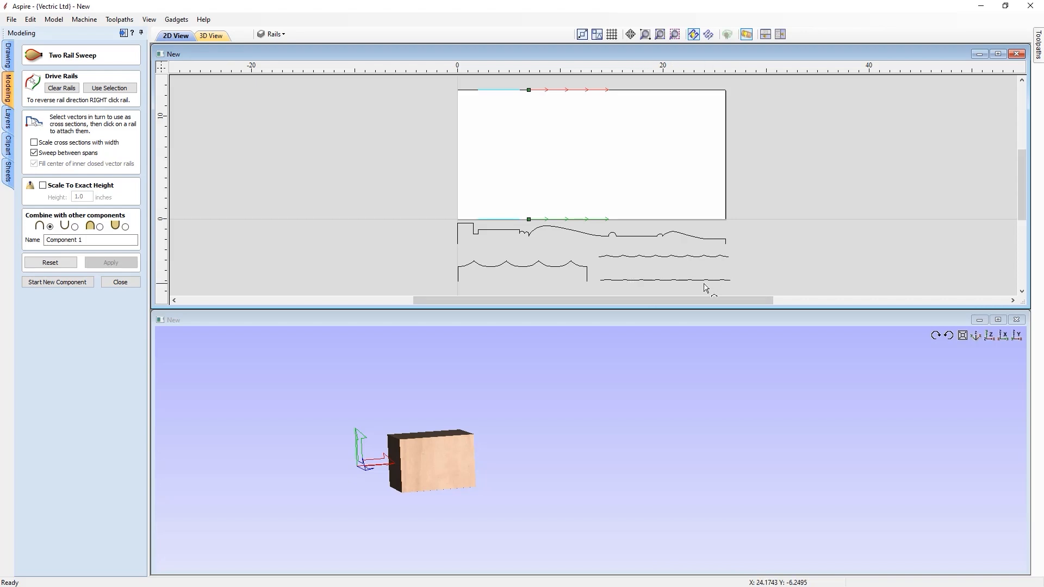
pyautogui.click(664, 282)
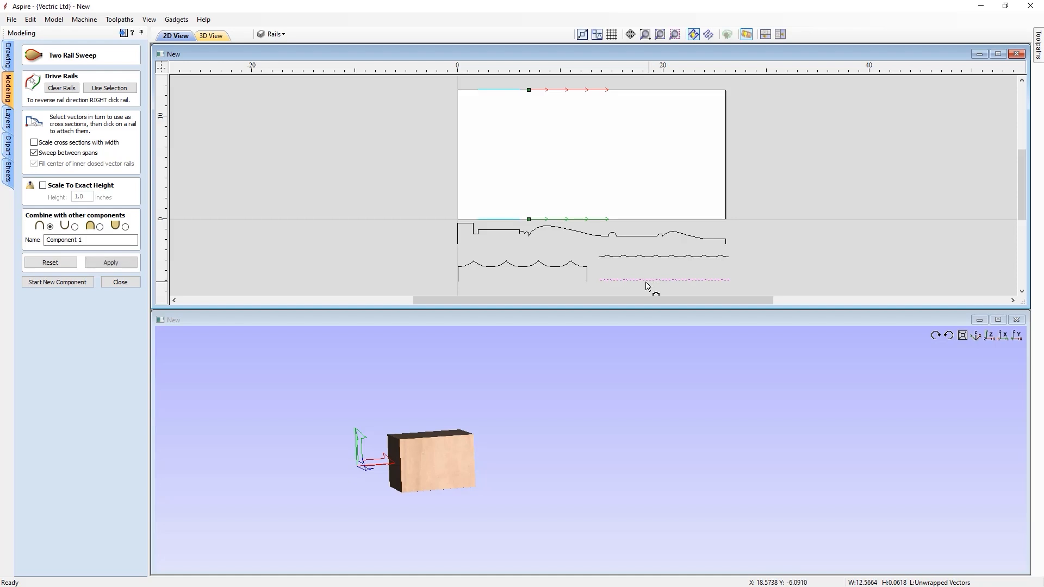
pyautogui.click(529, 219)
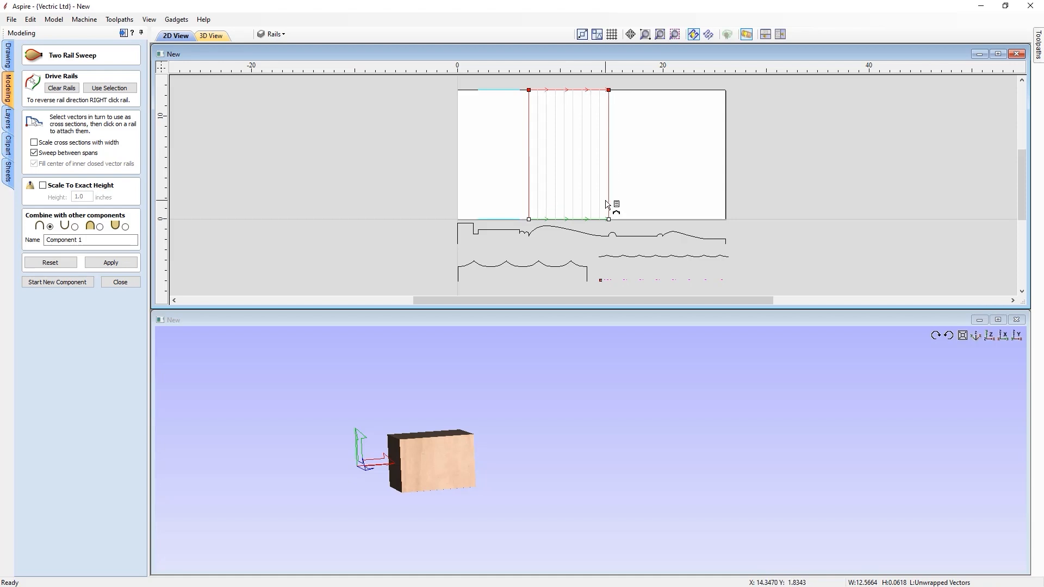
# Attach the large octagon's vector as a cross section at the rails' inner node, working in the maximized 2D view
pyautogui.click(630, 260)
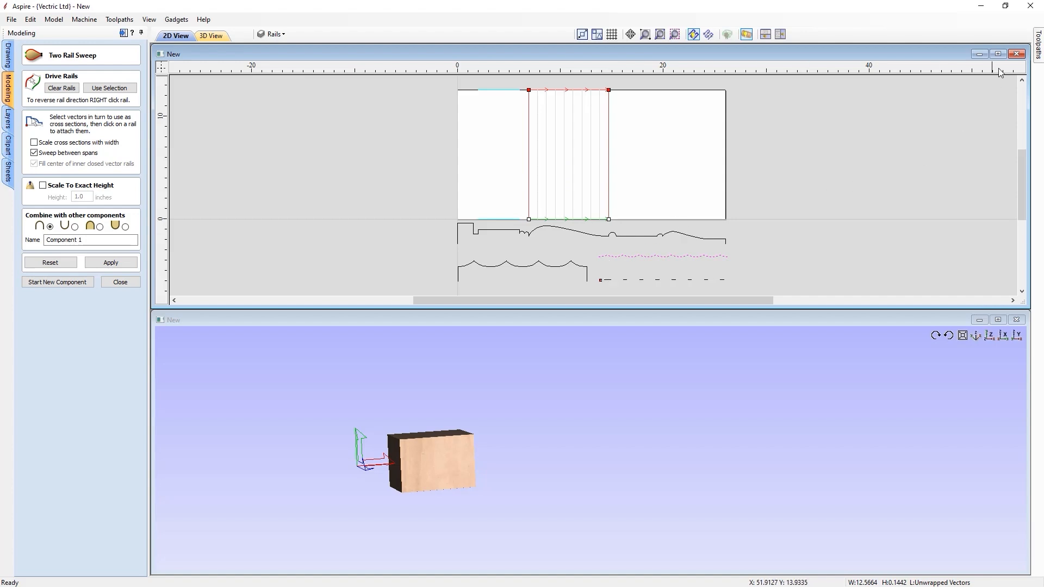
pyautogui.click(999, 55)
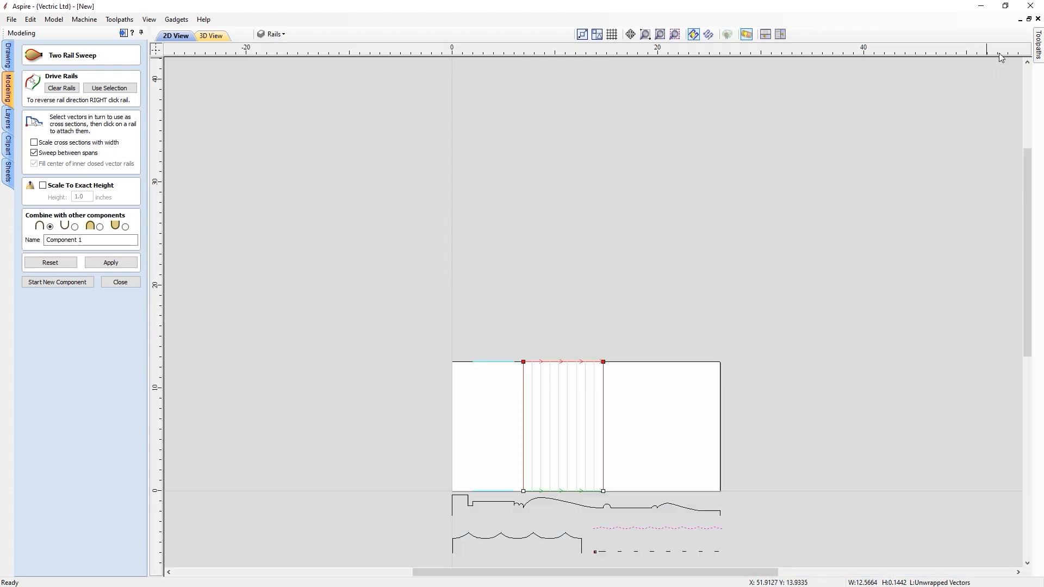
pyautogui.click(665, 35)
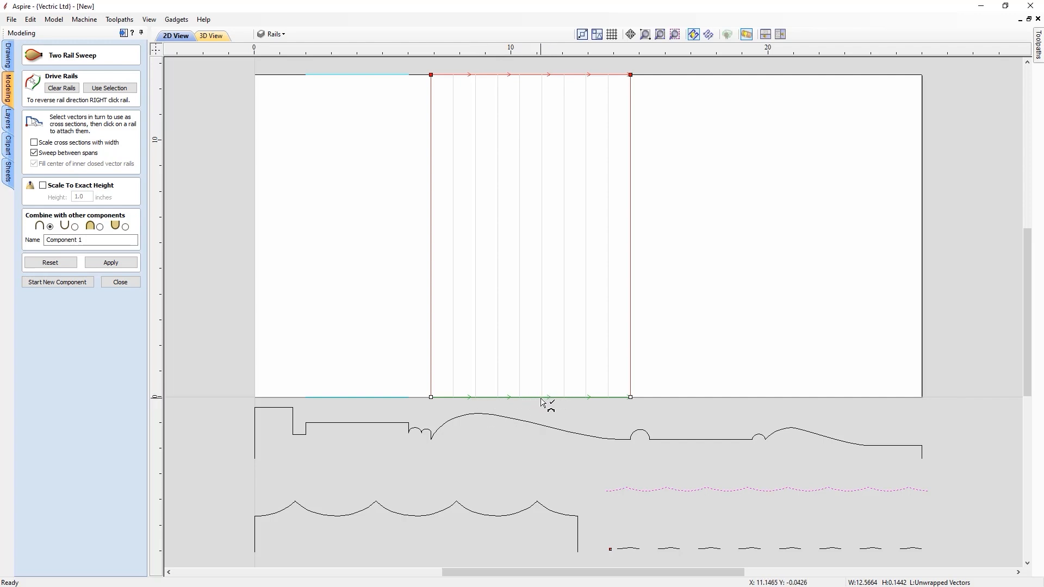
pyautogui.click(485, 399)
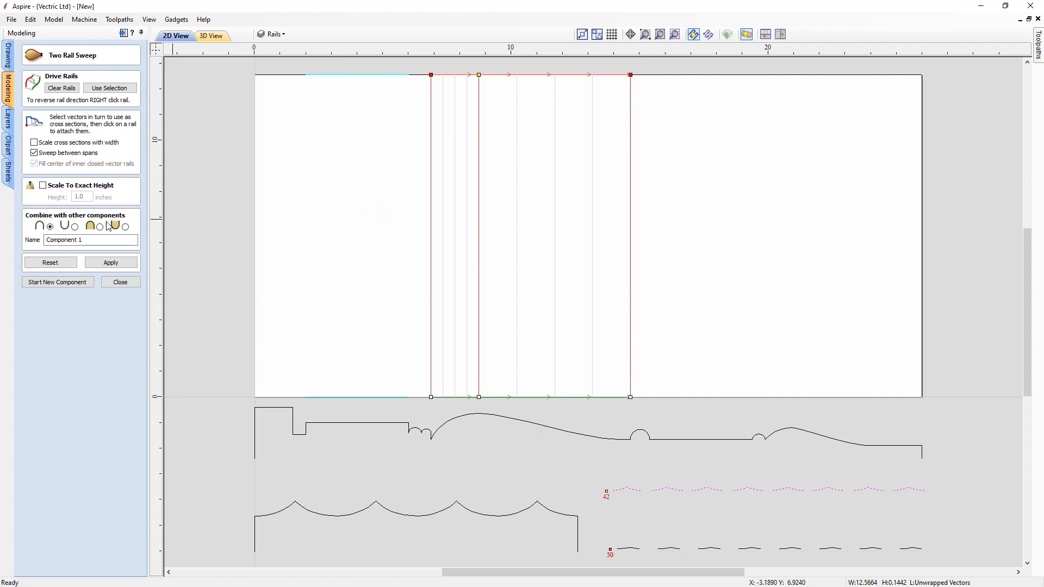
# Create the two rail sweep as a component named Octagonal Overlay, check it unwrapped with both views tiled, and close the tool
pyautogui.moveTo(91, 238); pyautogui.dragTo(15, 232)
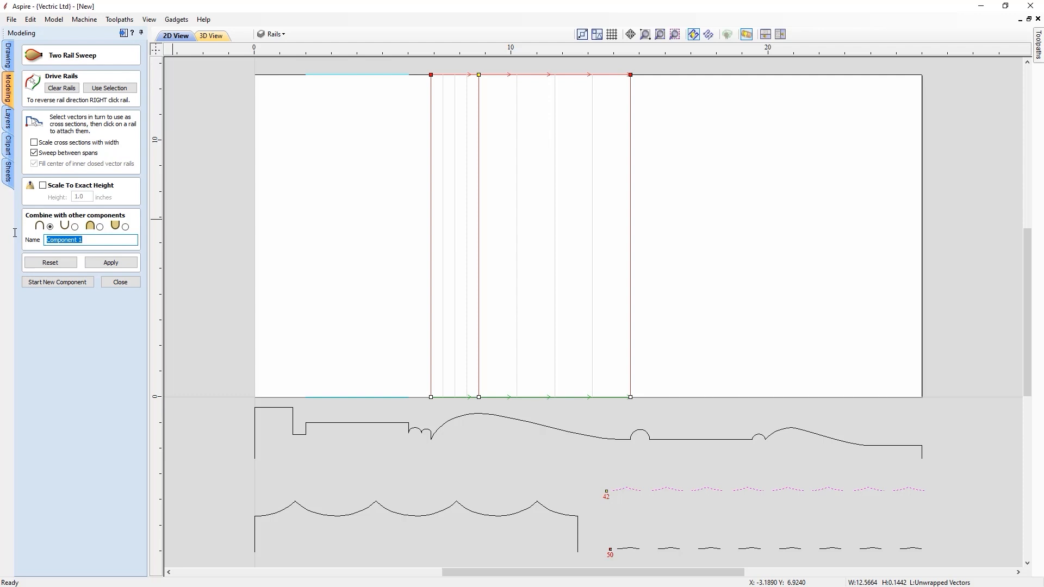
pyautogui.write('Octagonal Overlay')
pyautogui.click(112, 263)
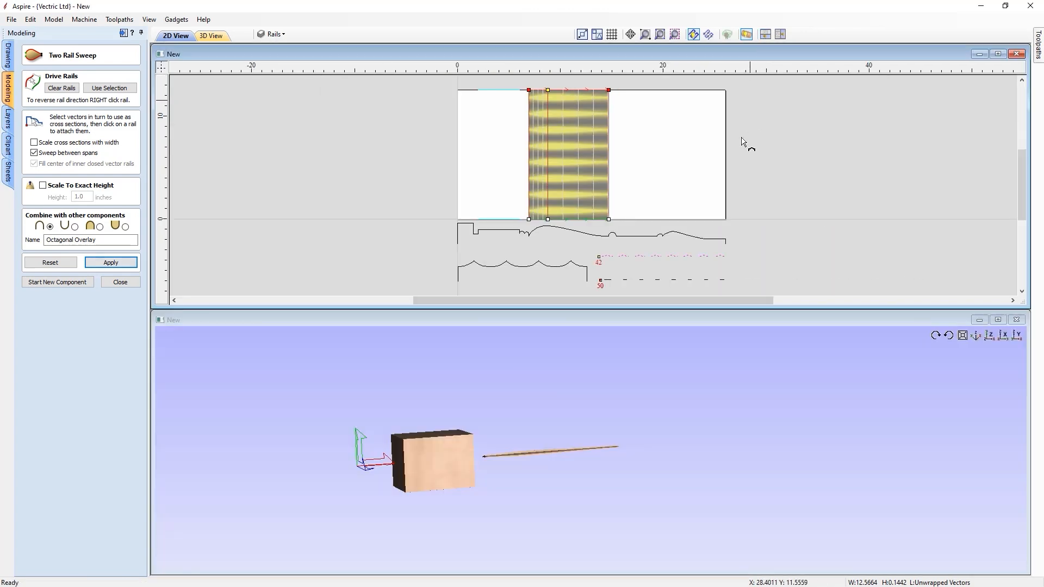
pyautogui.click(765, 36)
pyautogui.moveTo(573, 441); pyautogui.dragTo(536, 441)
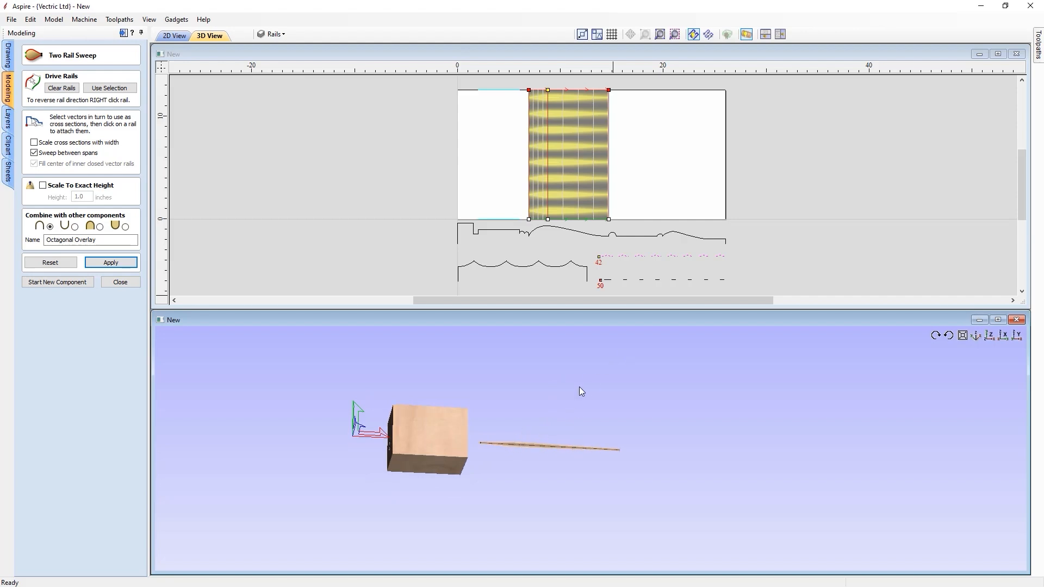
pyautogui.click(747, 36)
pyautogui.click(747, 35)
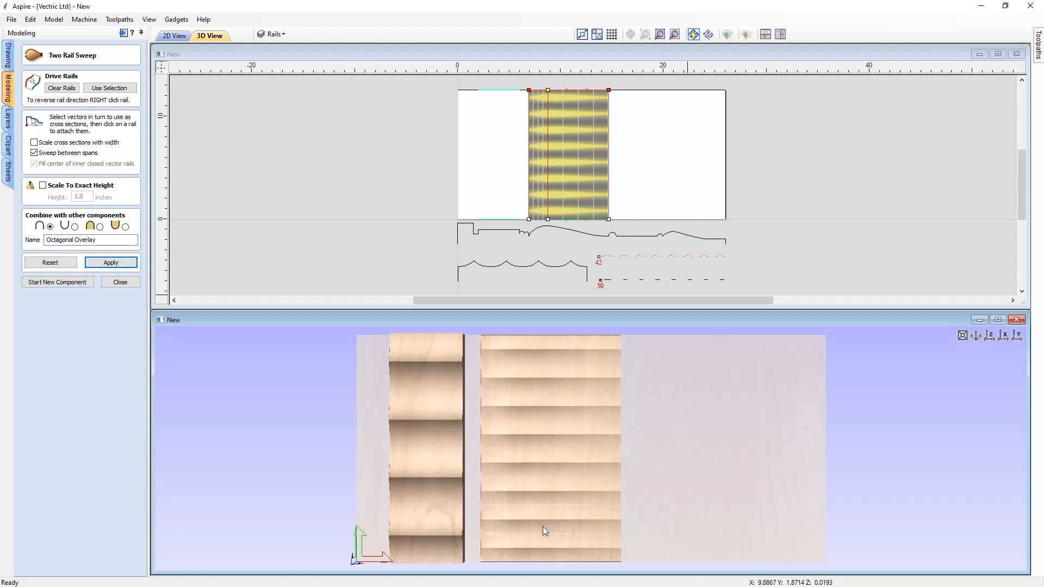
pyautogui.click(120, 282)
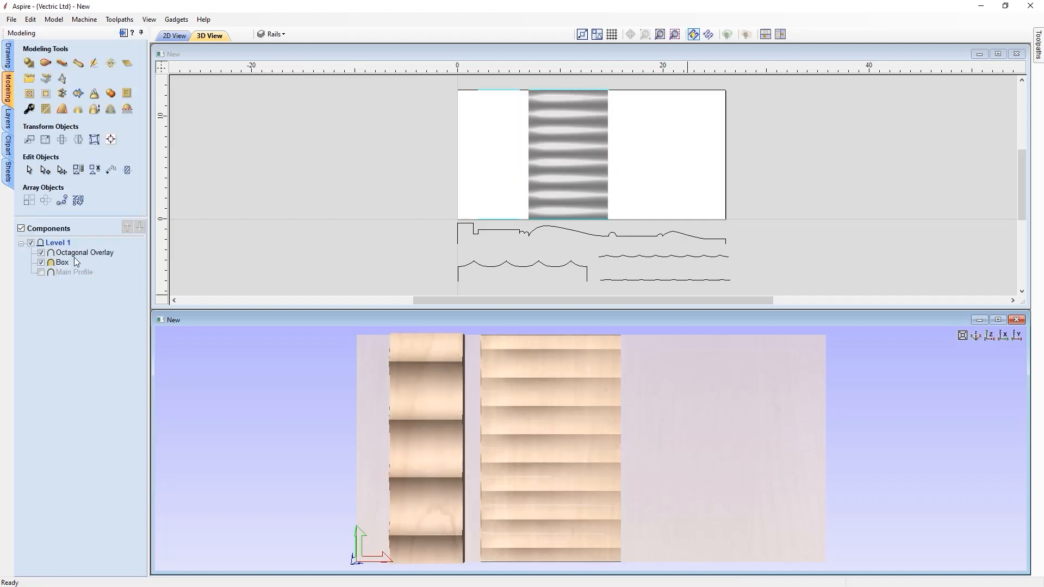
# Make the Main Profile component visible again and examine the combined model in the flat 3D view
pyautogui.click(40, 271)
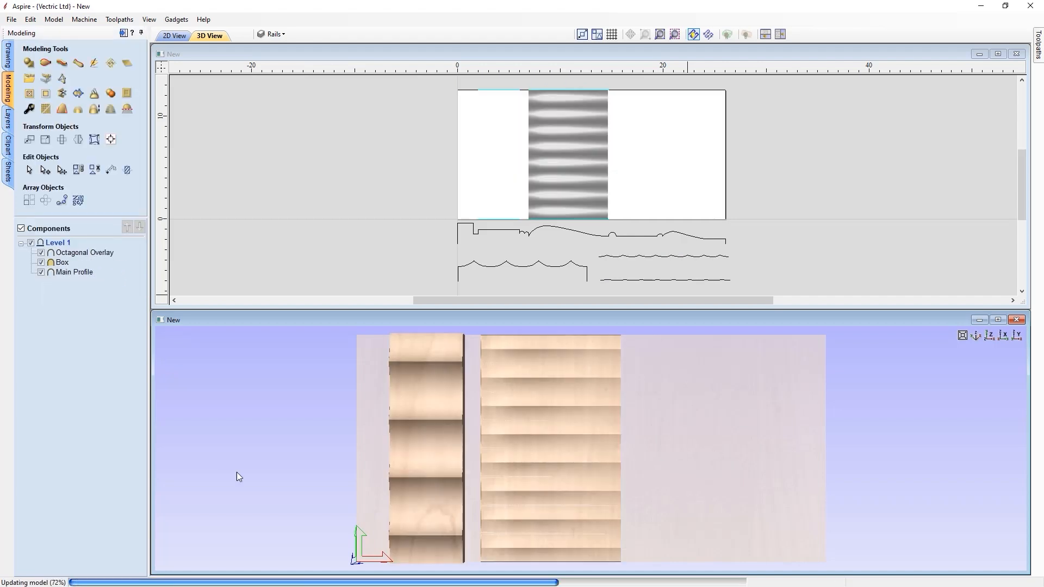
pyautogui.moveTo(520, 453); pyautogui.dragTo(559, 397)
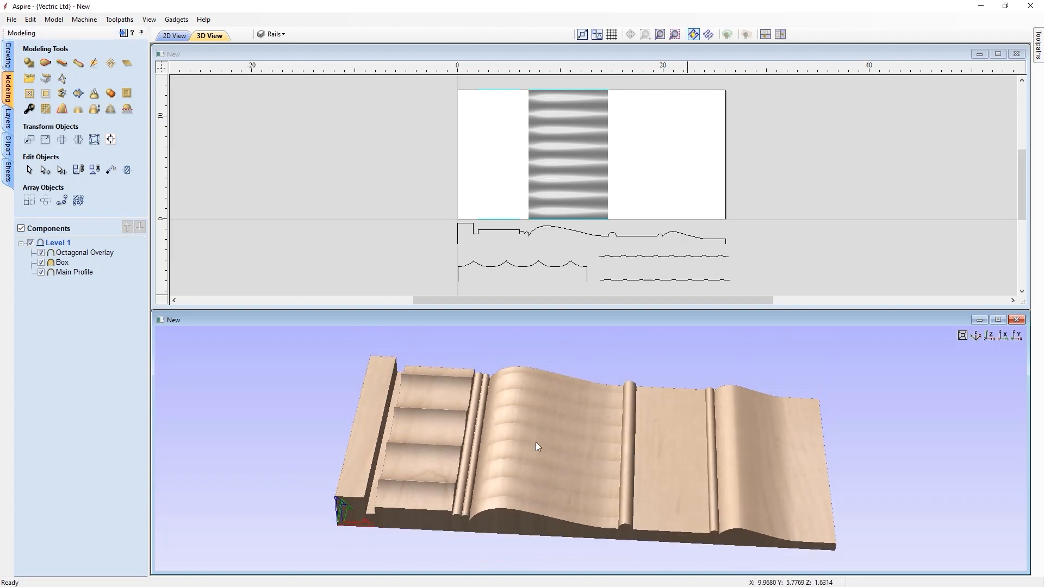
pyautogui.moveTo(585, 458); pyautogui.dragTo(504, 474)
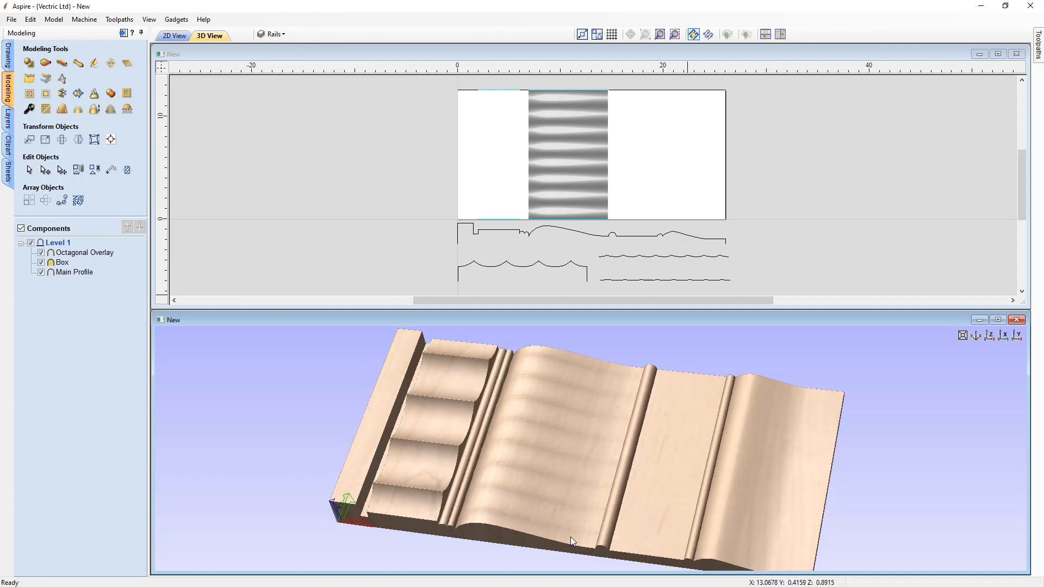
# Show the model wrapped and compare the spindle with the Octagonal Overlay component hidden and shown
pyautogui.click(747, 34)
pyautogui.moveTo(673, 537); pyautogui.dragTo(695, 392)
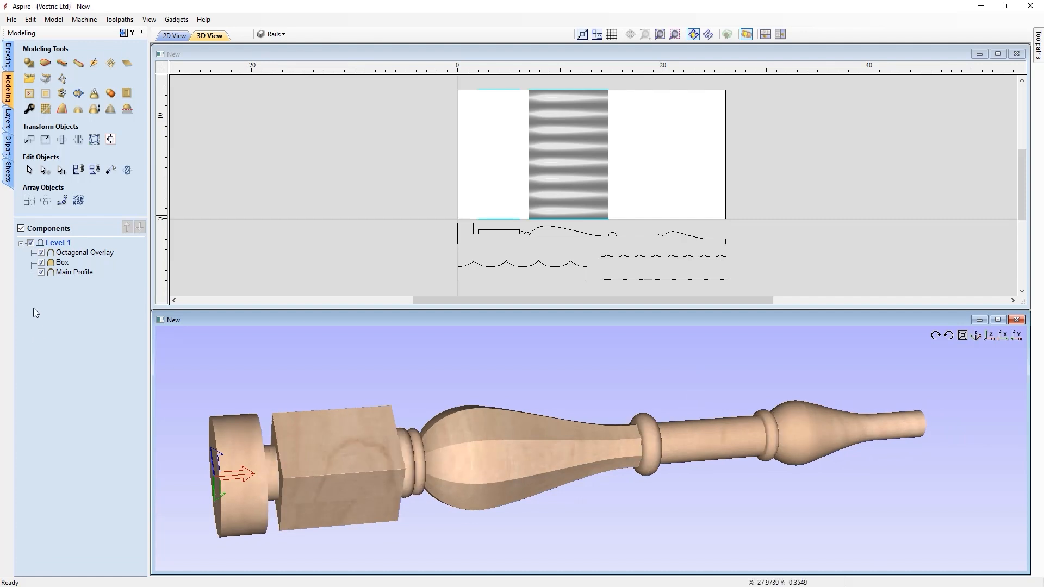
pyautogui.click(41, 253)
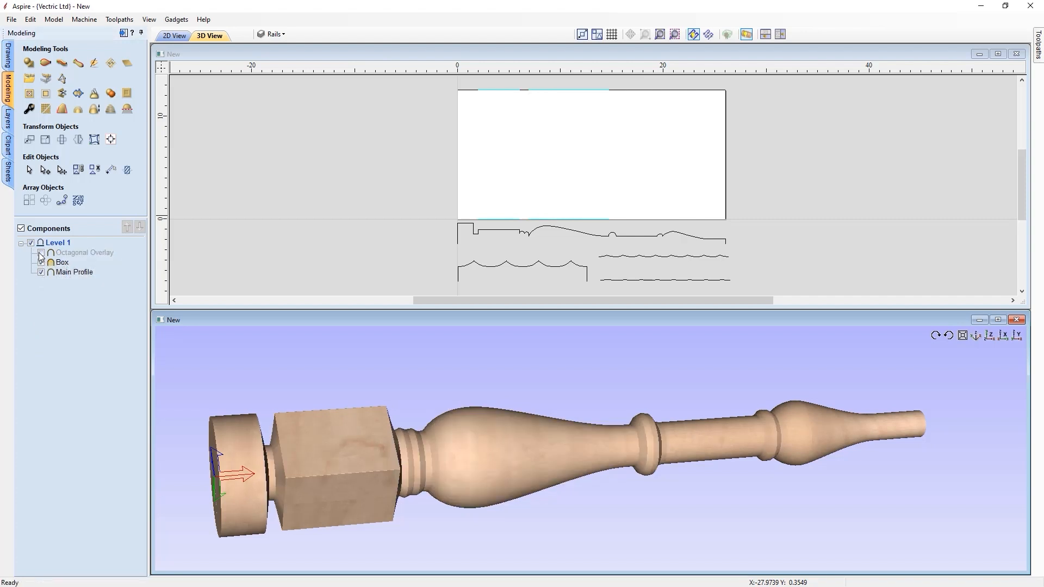
pyautogui.click(41, 253)
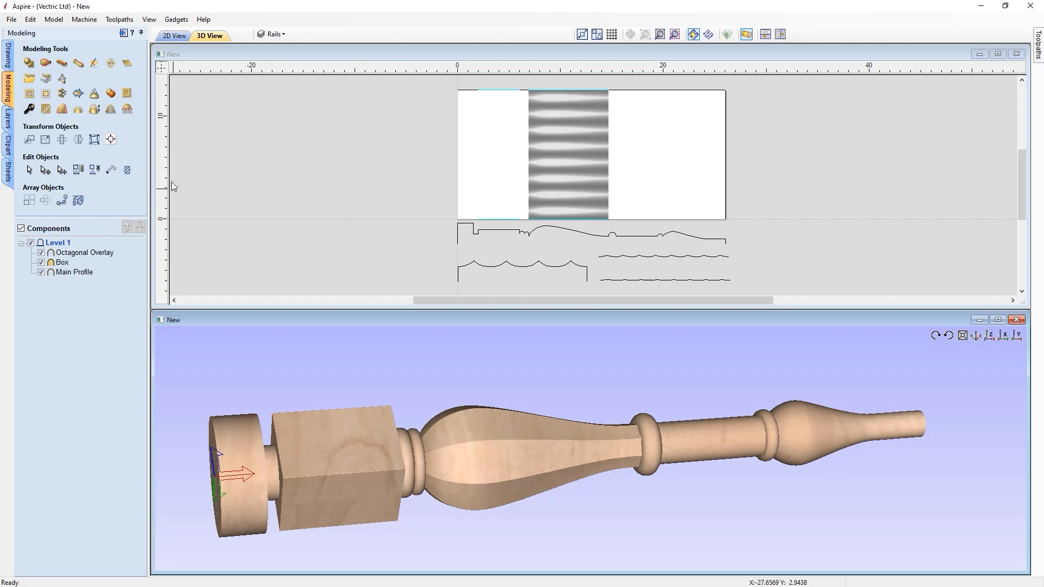
# Switch to the toolpath commands with the 3D view maximized and recalculate all toolpaths for the updated spindle
pyautogui.click(123, 32)
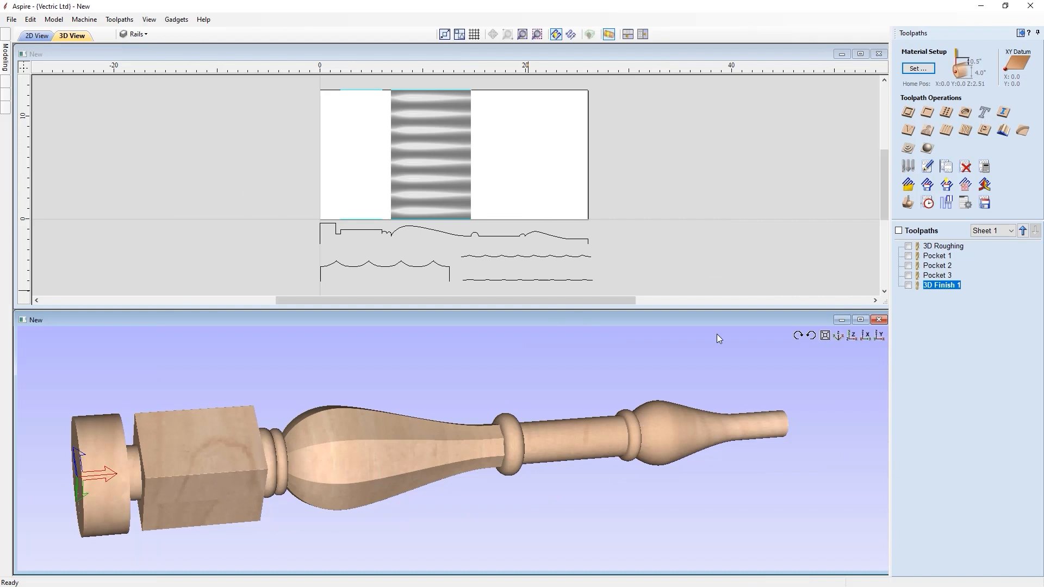
pyautogui.click(860, 320)
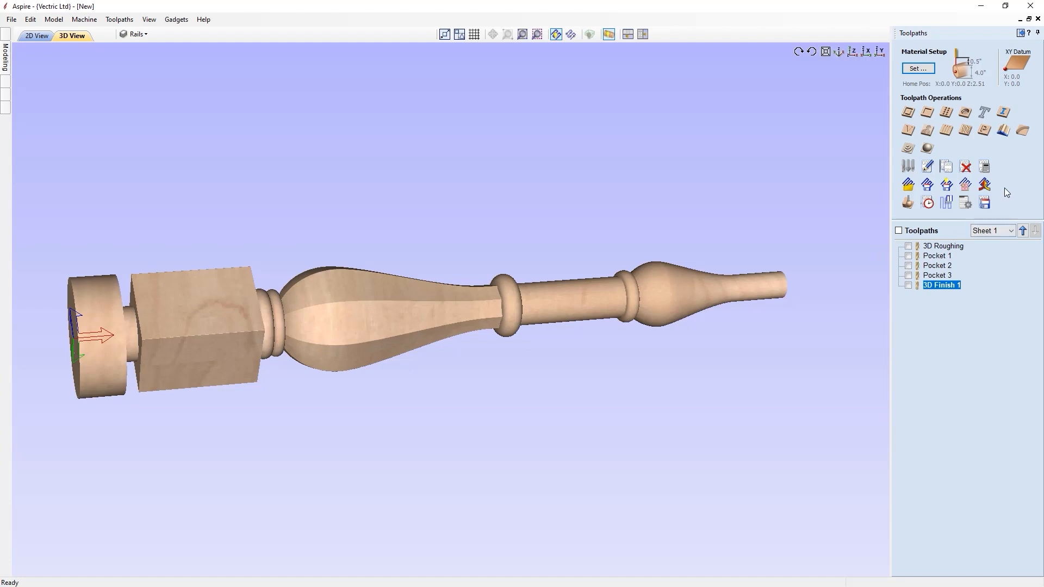
pyautogui.click(985, 167)
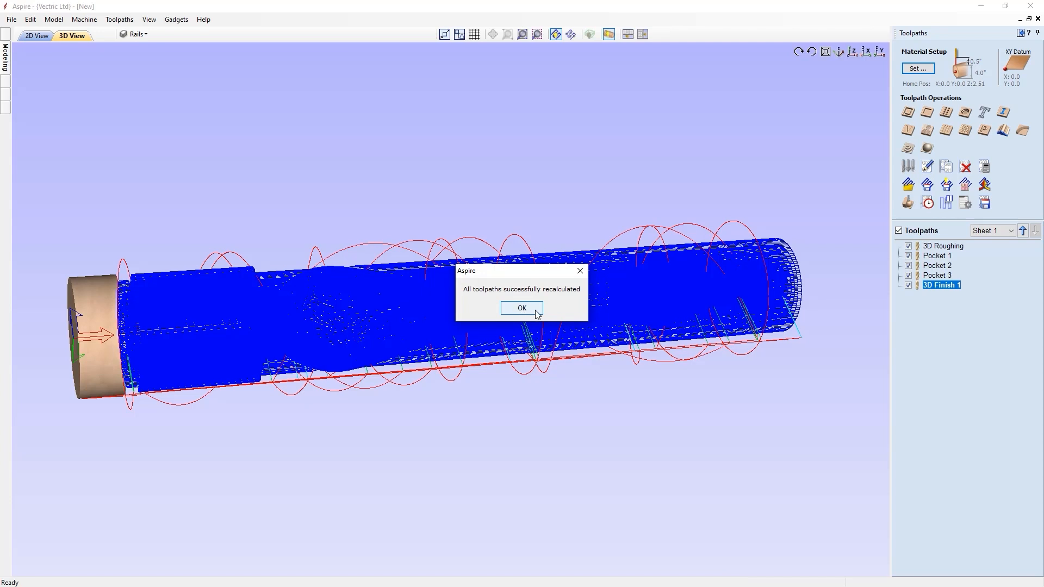
pyautogui.click(530, 314)
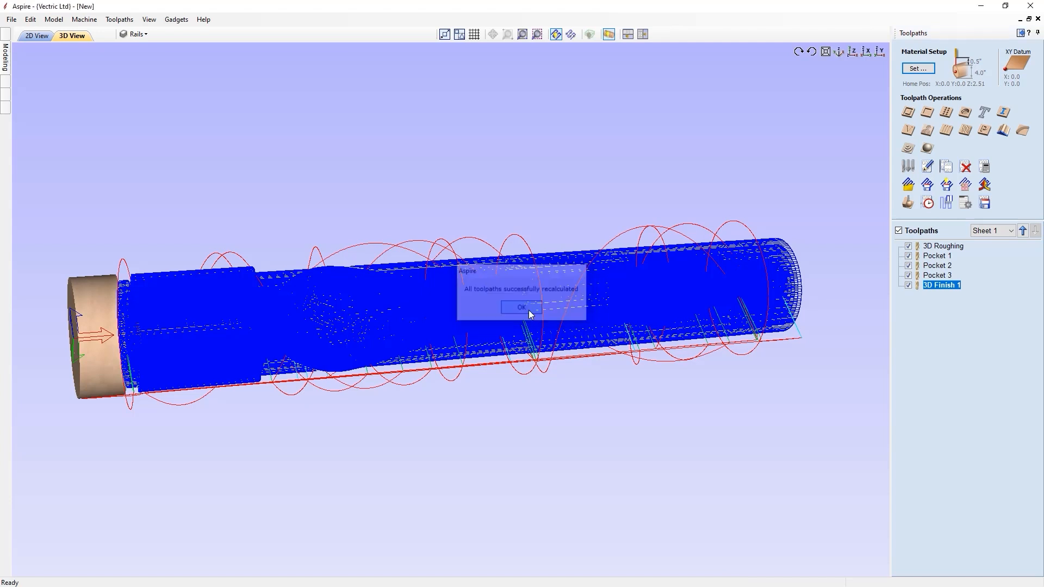
# Reset the toolpath preview, simulate all toolpaths, inspect the machined spindle and close the preview
pyautogui.click(909, 203)
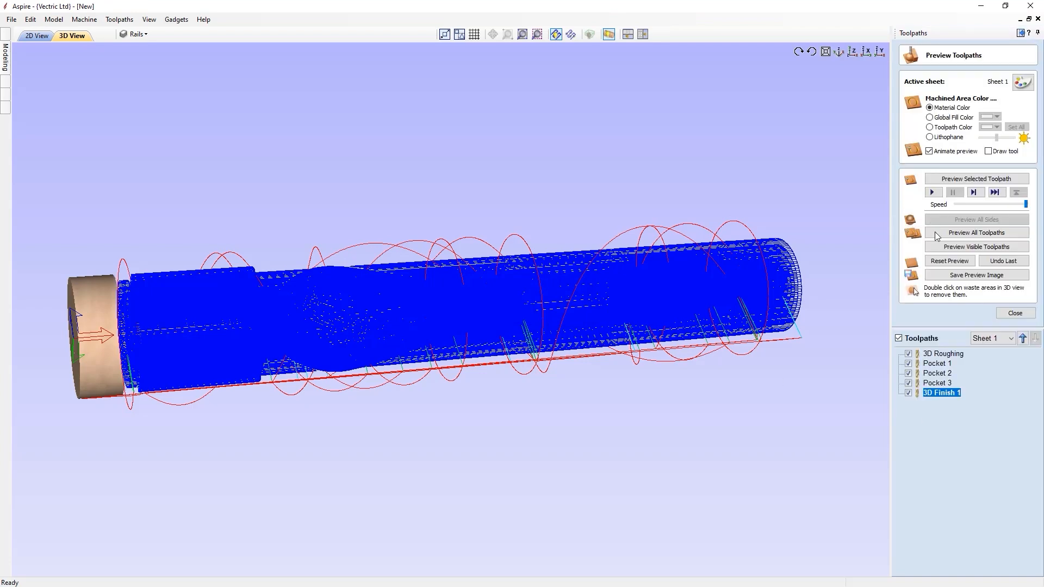
pyautogui.click(951, 262)
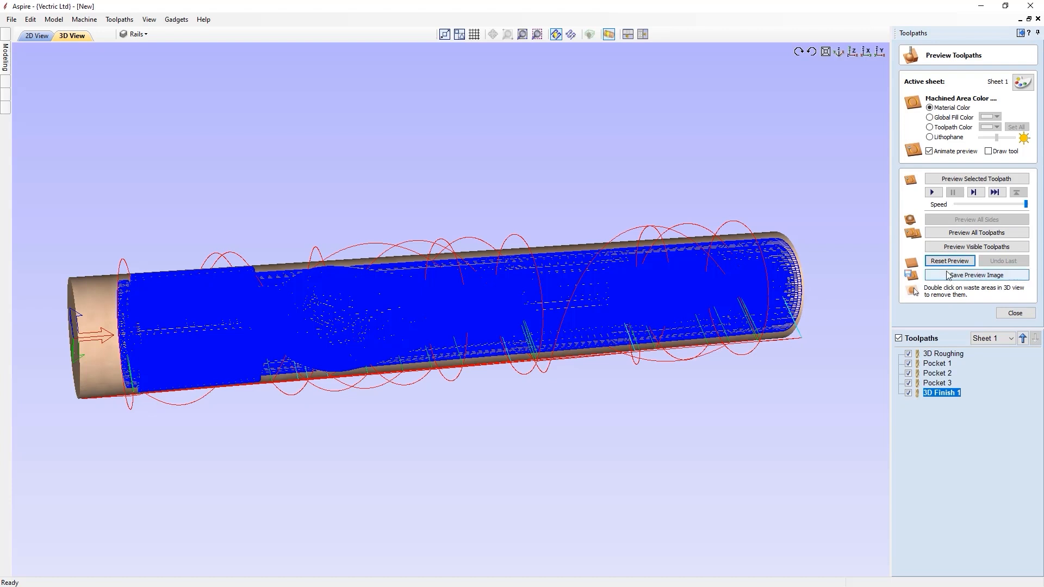
pyautogui.click(971, 234)
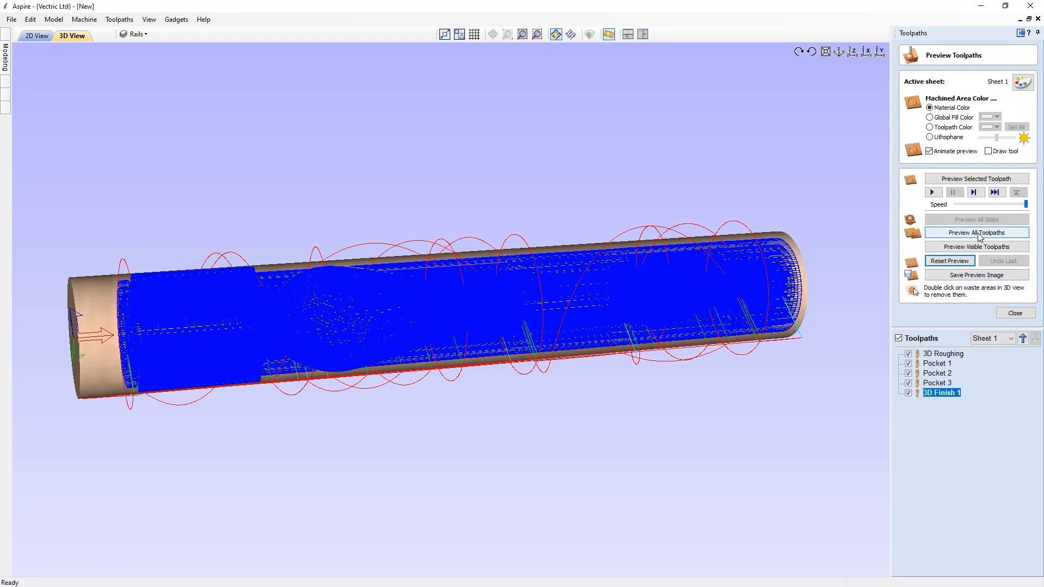
pyautogui.click(977, 233)
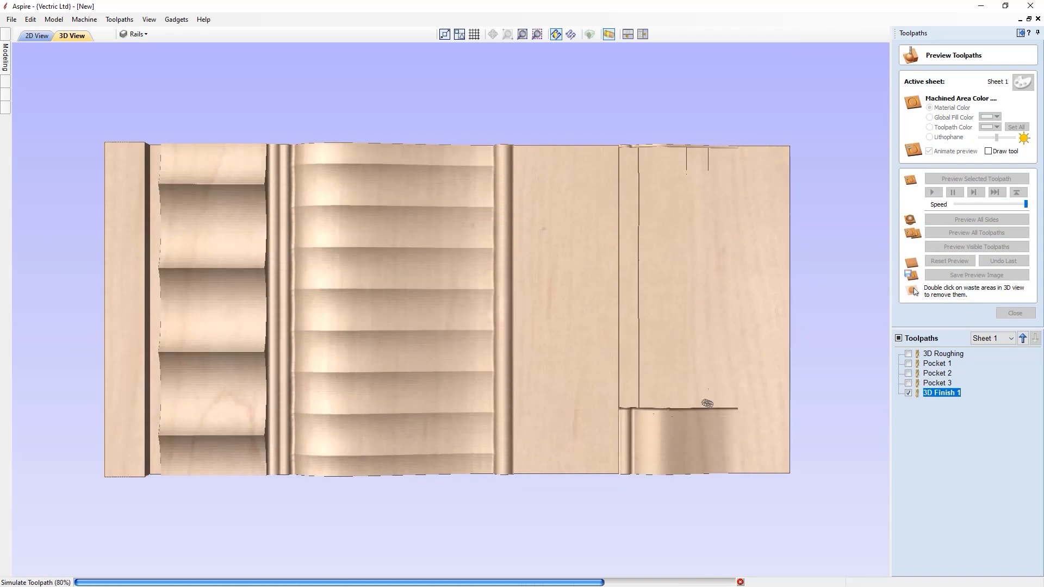
pyautogui.moveTo(523, 377); pyautogui.dragTo(625, 370)
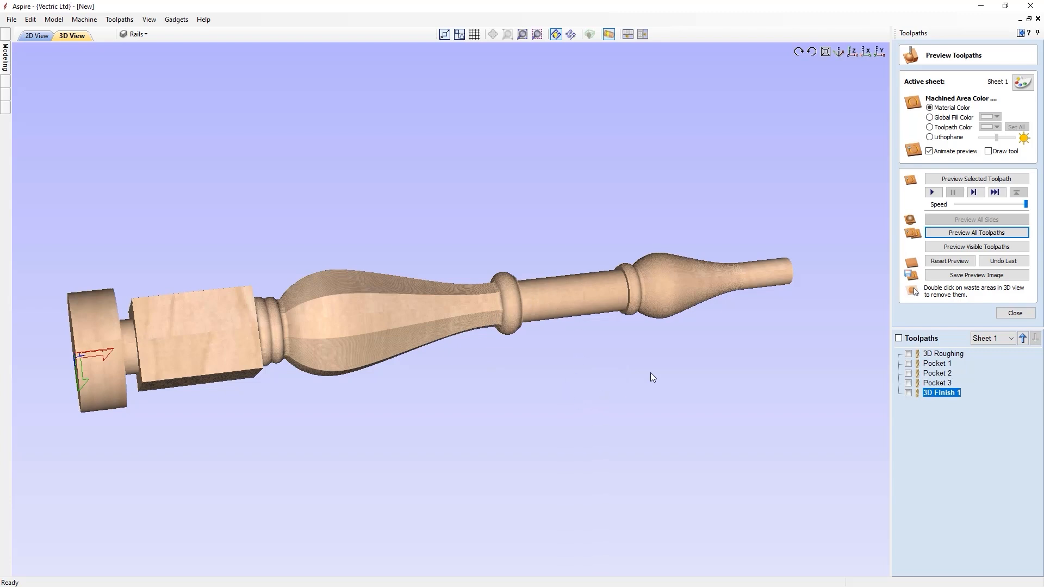
pyautogui.click(1014, 313)
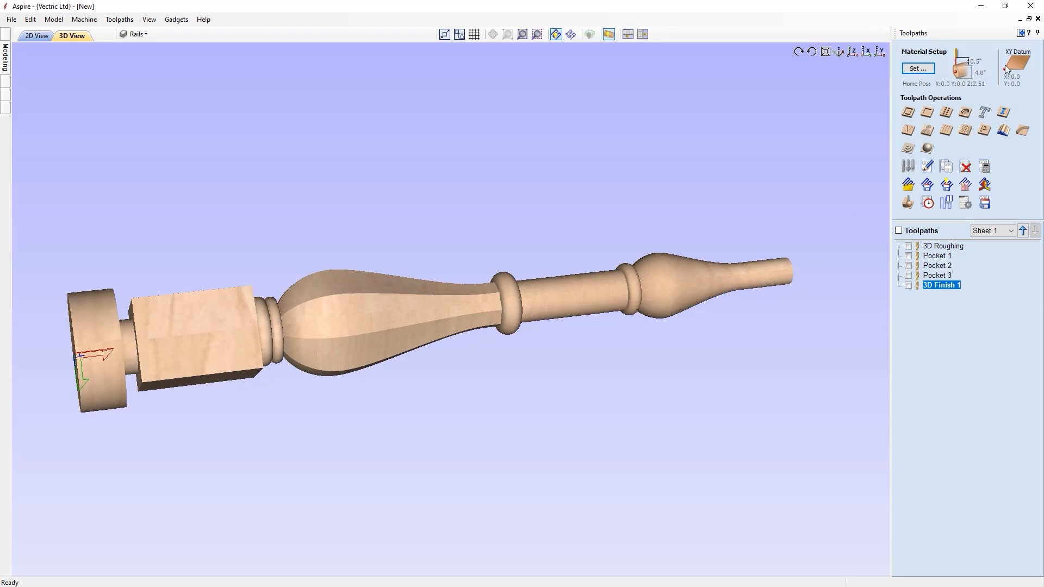
# Return to the modeling tools, triangulate the spindle for STL export with Close sides, and leave the export without saving a file
pyautogui.click(1020, 33)
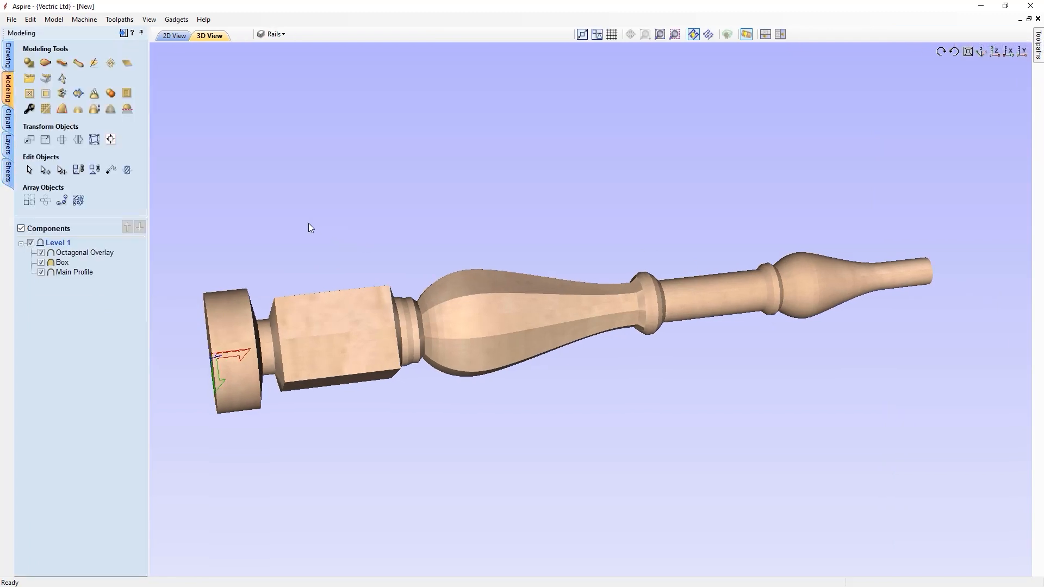
pyautogui.click(63, 80)
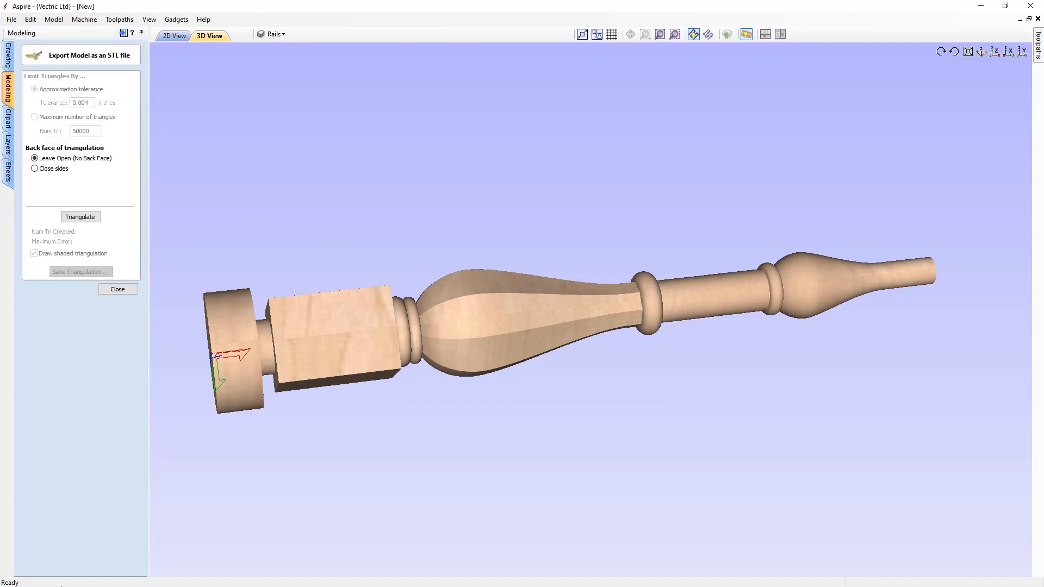
pyautogui.click(47, 170)
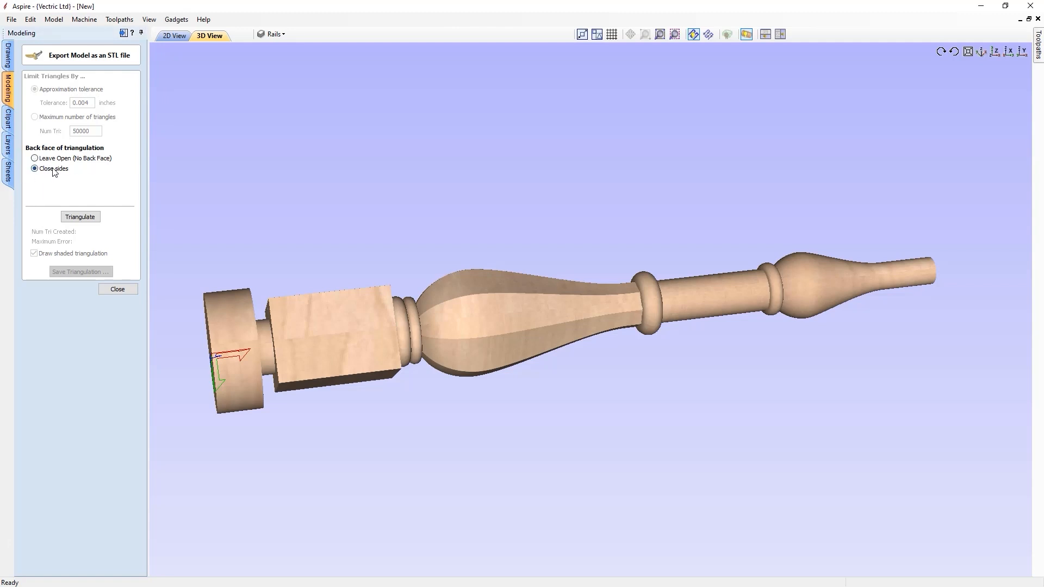
pyautogui.click(80, 217)
pyautogui.moveTo(736, 405); pyautogui.dragTo(559, 284)
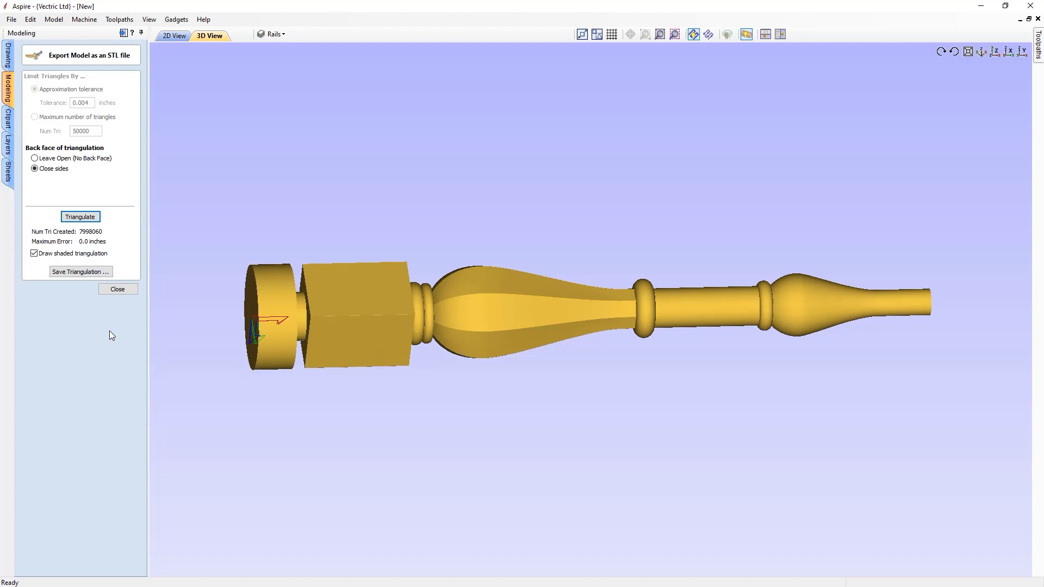
pyautogui.click(116, 292)
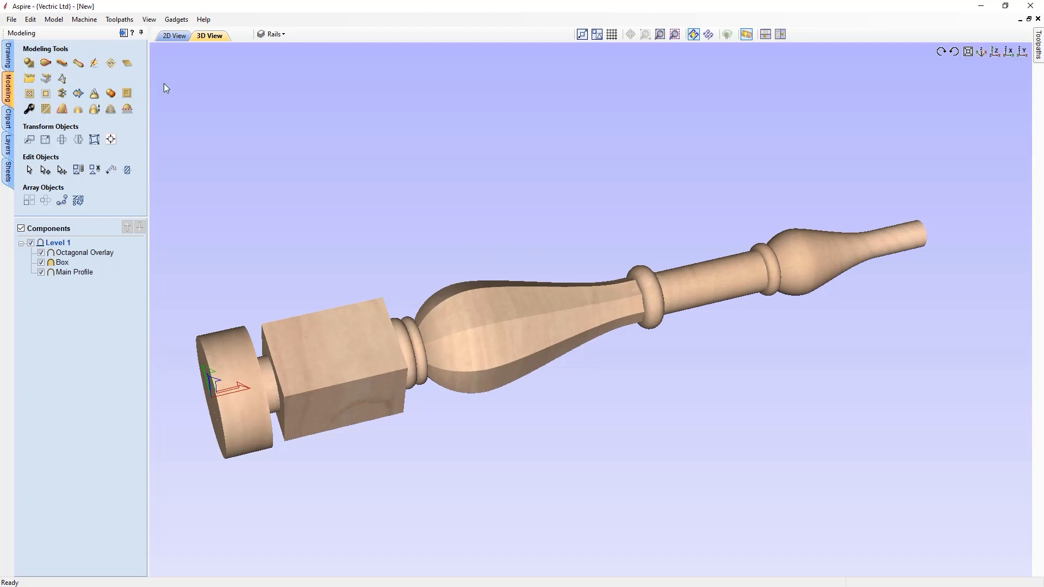
# Save the job as an Aspire file named Modeling_a_Spindle_Wrapped_Rotary_Machining
pyautogui.click(11, 19)
pyautogui.click(61, 90)
pyautogui.rightClick(440, 335)
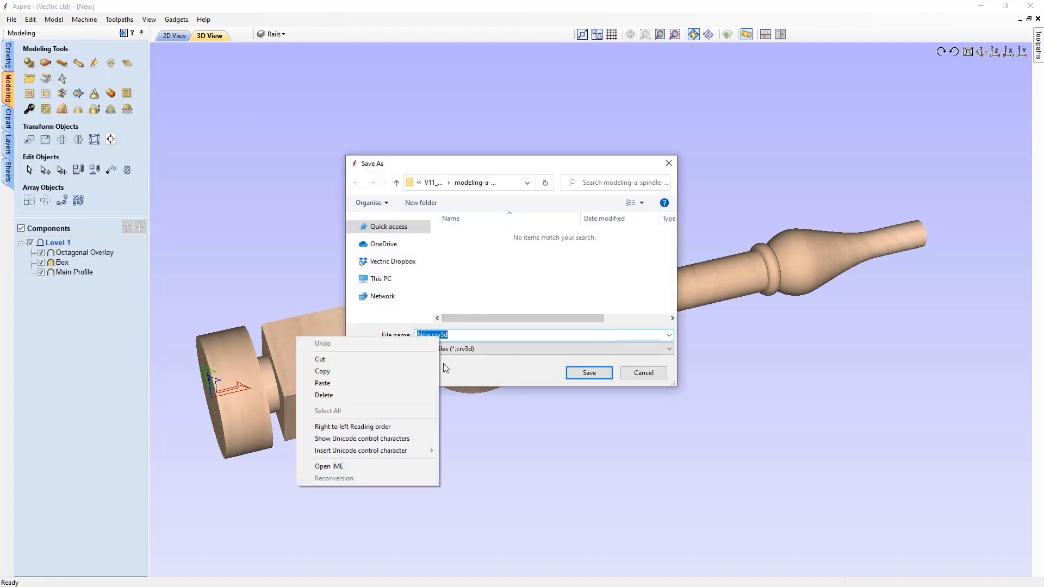
pyautogui.click(396, 384)
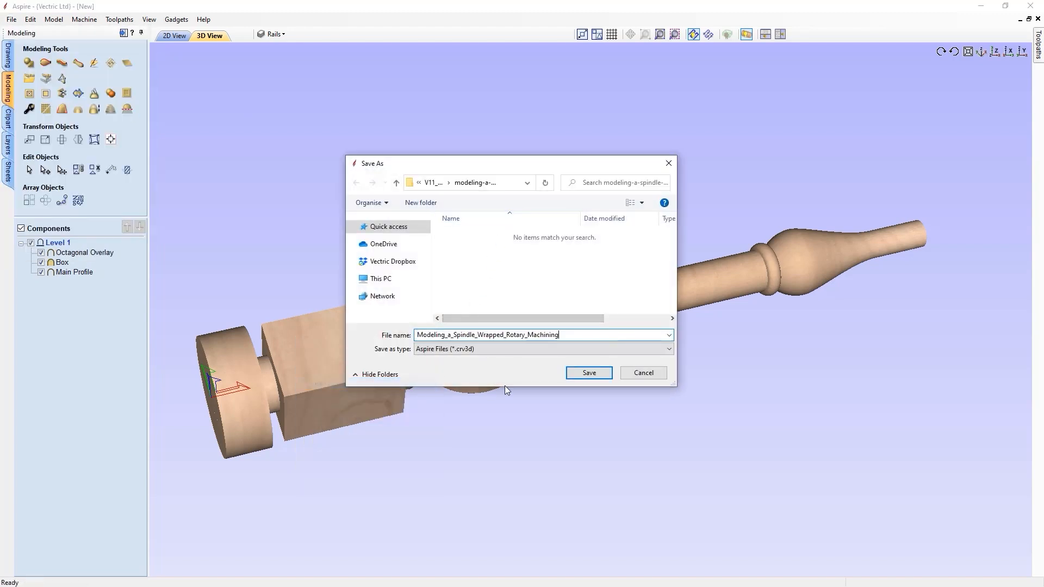
pyautogui.click(589, 373)
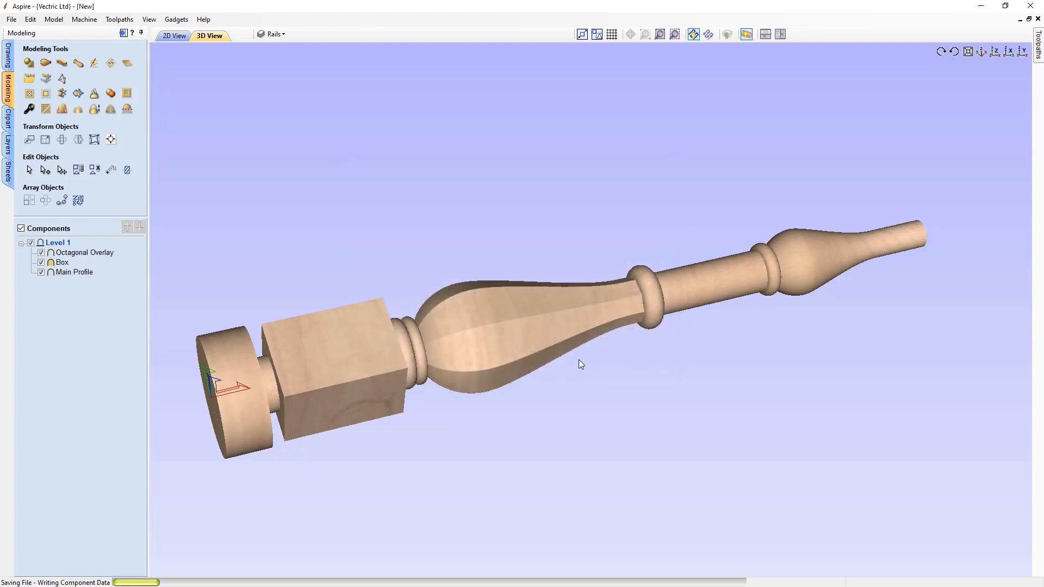